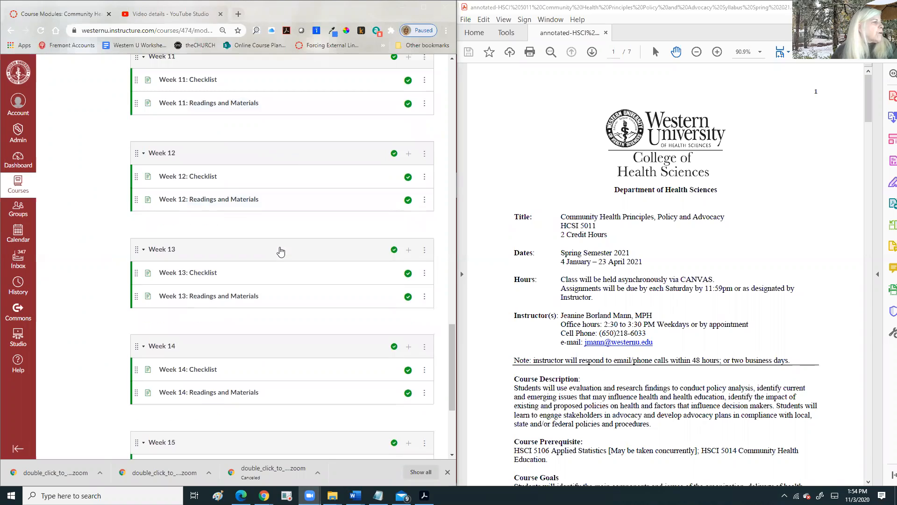
- Scroll Modules back to Week 1 and the syllabus PDF down to the page 7 course schedule
scroll(280, 238, "up", 3)
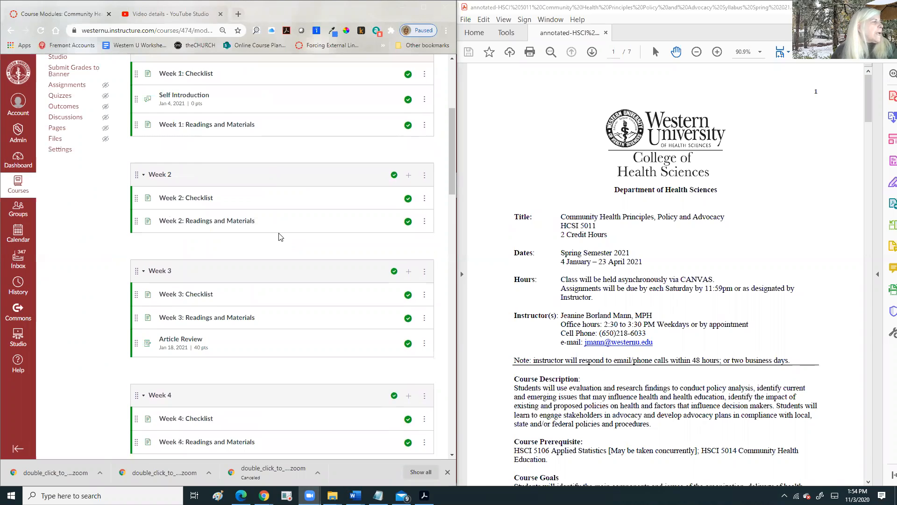
scroll(282, 156, "up", 3)
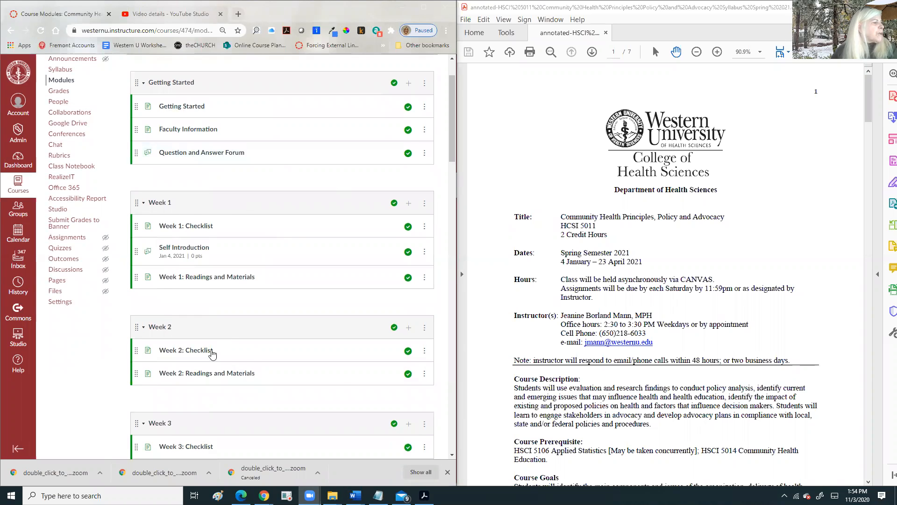
scroll(577, 338, "down", 20)
scroll(578, 339, "down", 15)
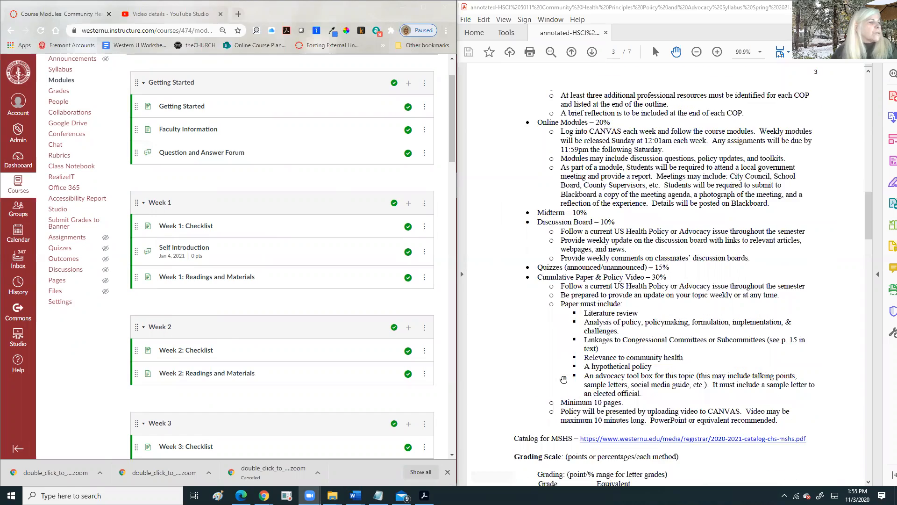
scroll(564, 379, "down", 20)
scroll(566, 372, "down", 15)
scroll(564, 374, "down", 12)
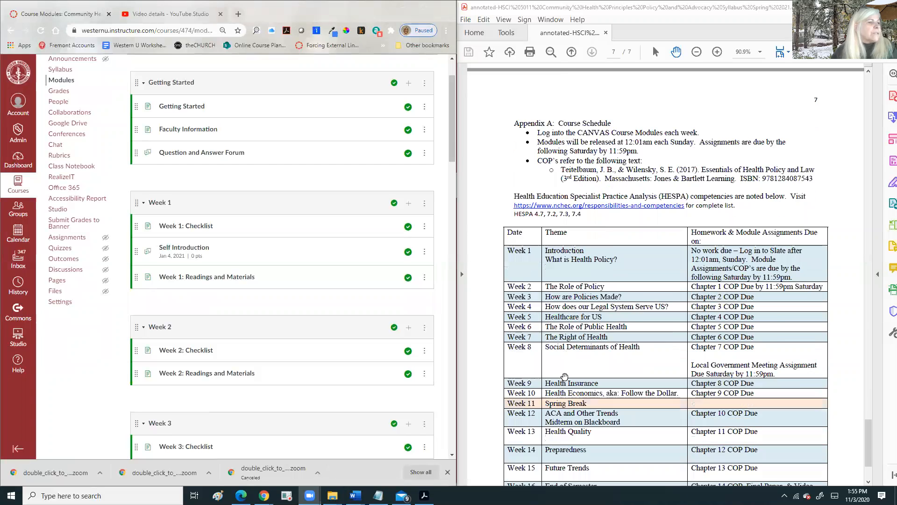
scroll(565, 377, "down", 3)
left_click(552, 183)
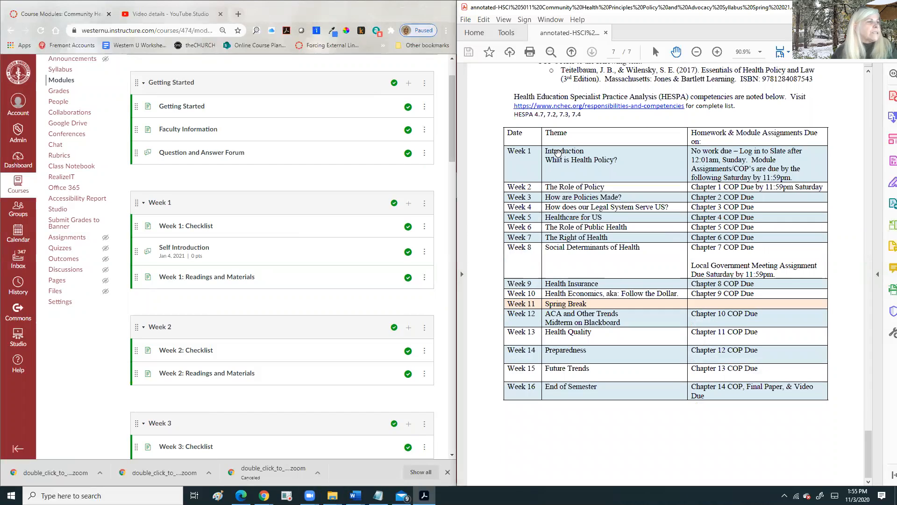
- Copy the Week 1 theme text from the syllabus schedule table
double_click(555, 150)
left_click(548, 156)
left_click_drag(545, 150, 617, 163)
right_click(617, 163)
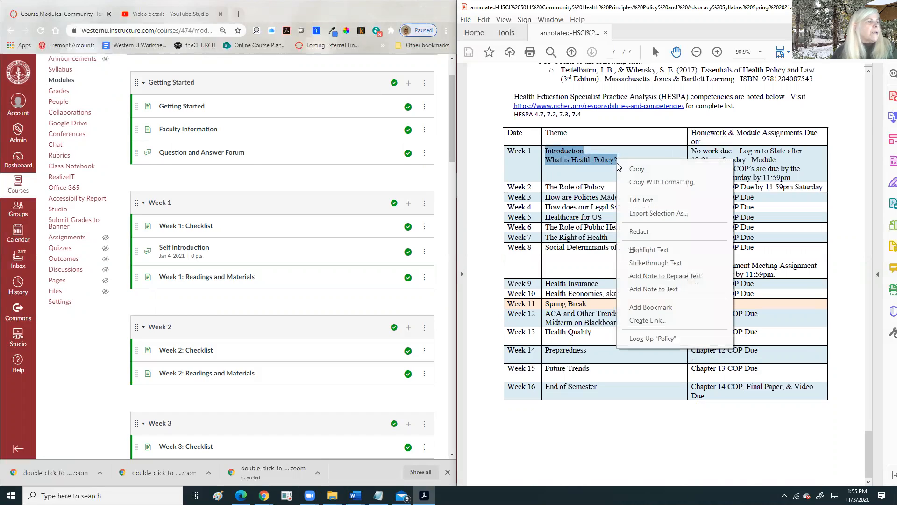
left_click(636, 169)
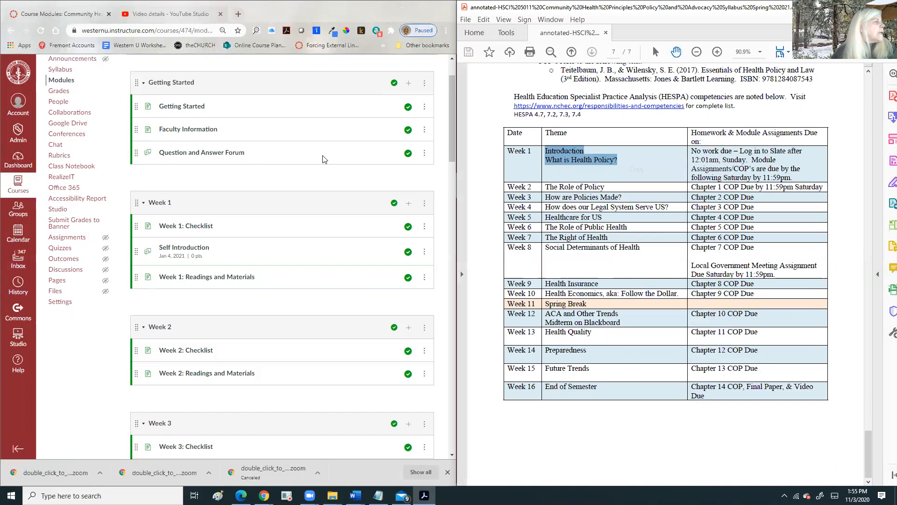
- Edit the Week 1 module settings and make the name begin 'Week 1:'
left_click(424, 205)
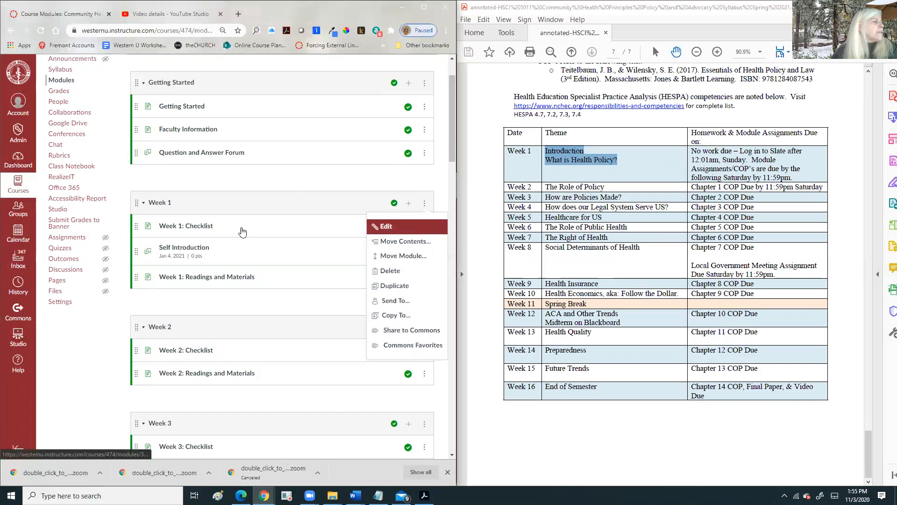
left_click(386, 227)
left_click(139, 176)
left_click(139, 176)
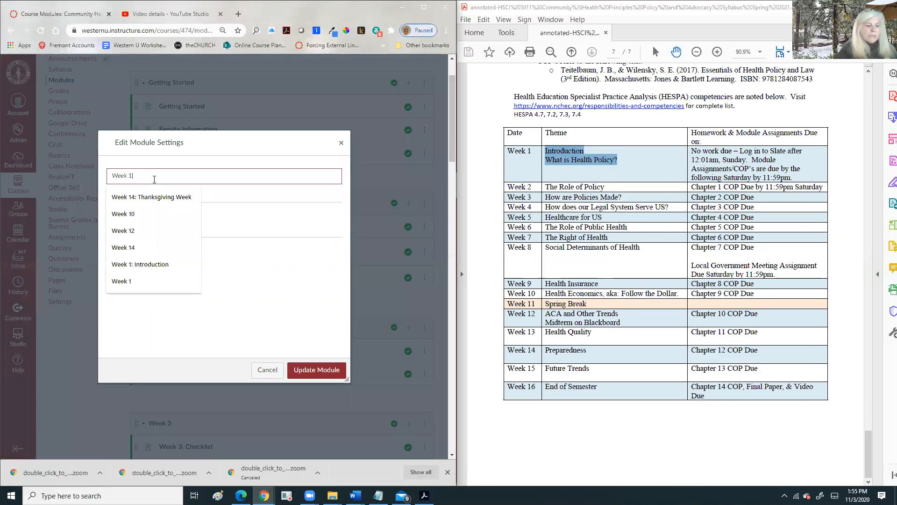
key("BackSpace")
type("L")
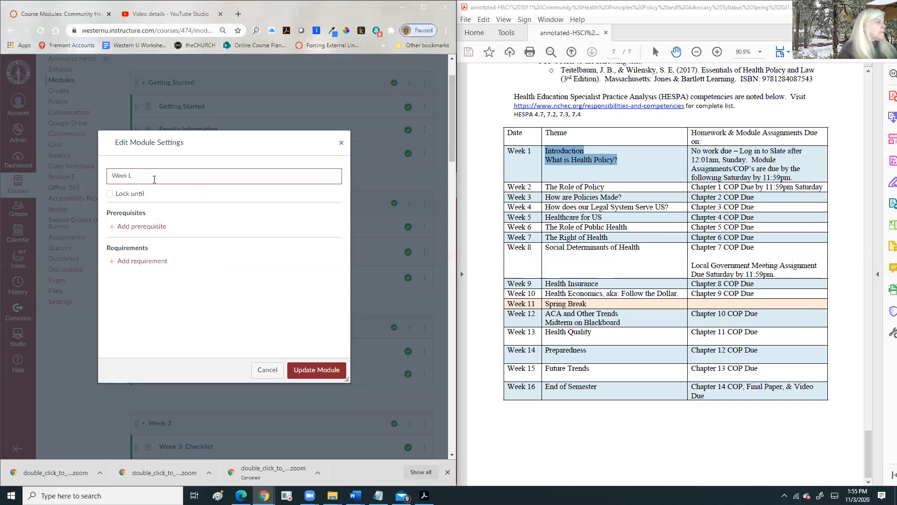
key("BackSpace")
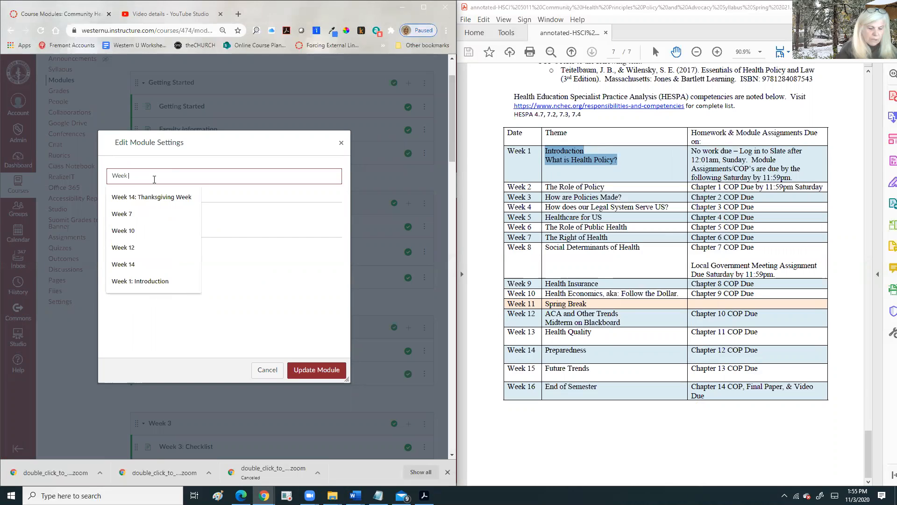
type(":")
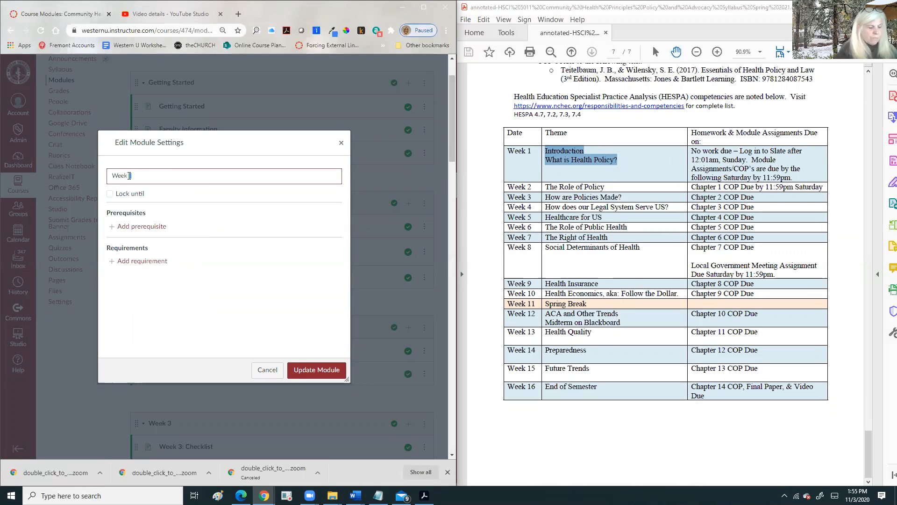
type("1:")
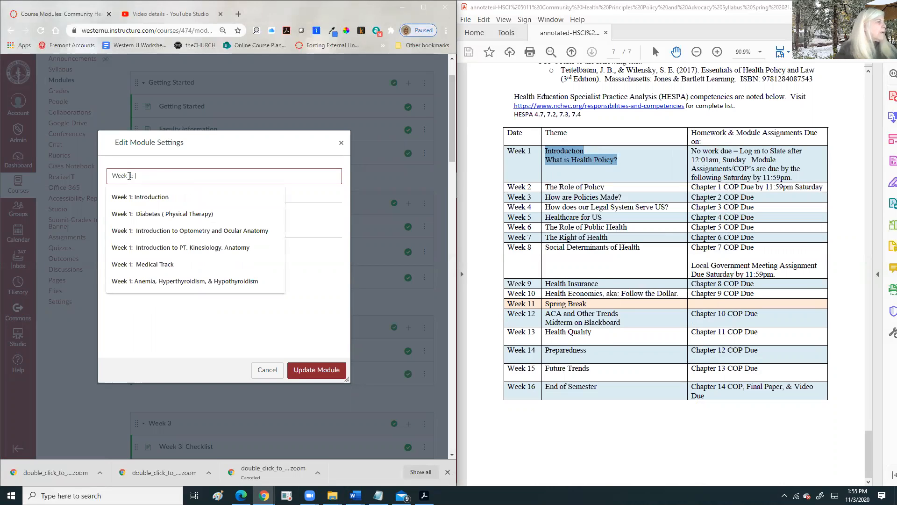
- Paste the theme, insert '/' between Introduction and What, and update the module
right_click(151, 178)
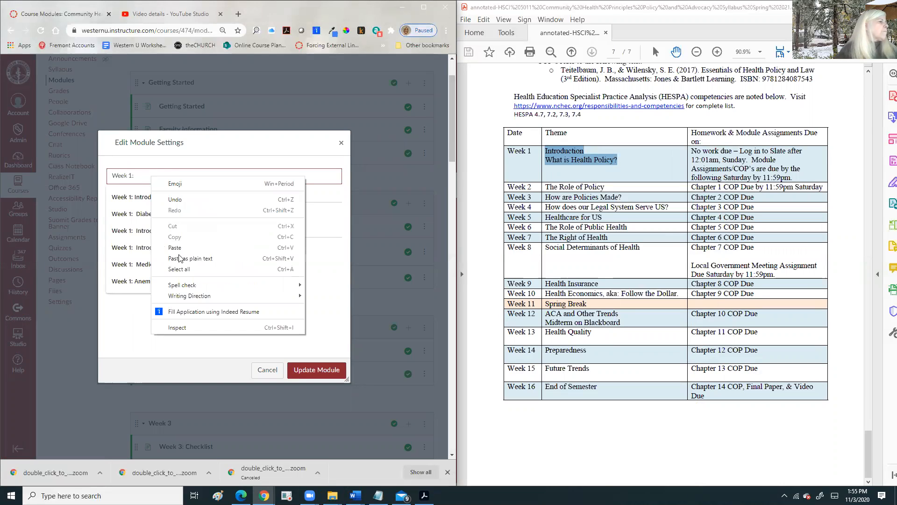
left_click(209, 258)
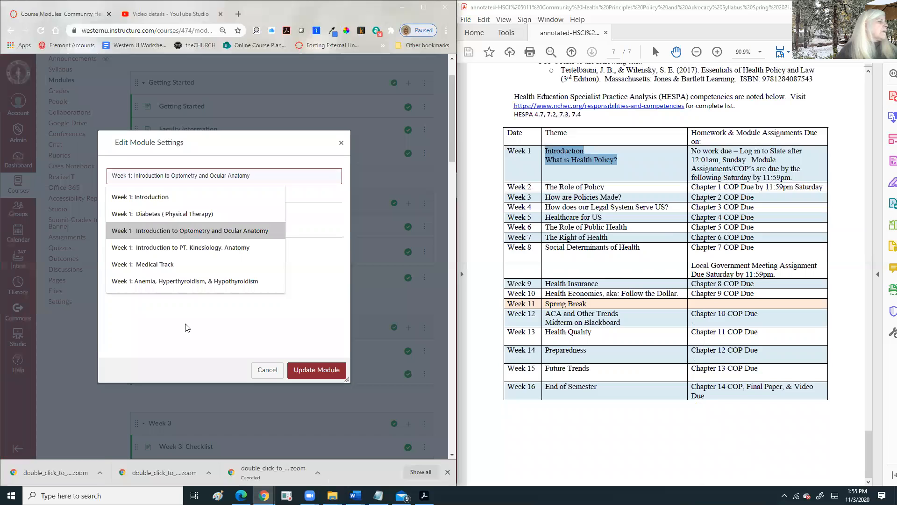
left_click(168, 175)
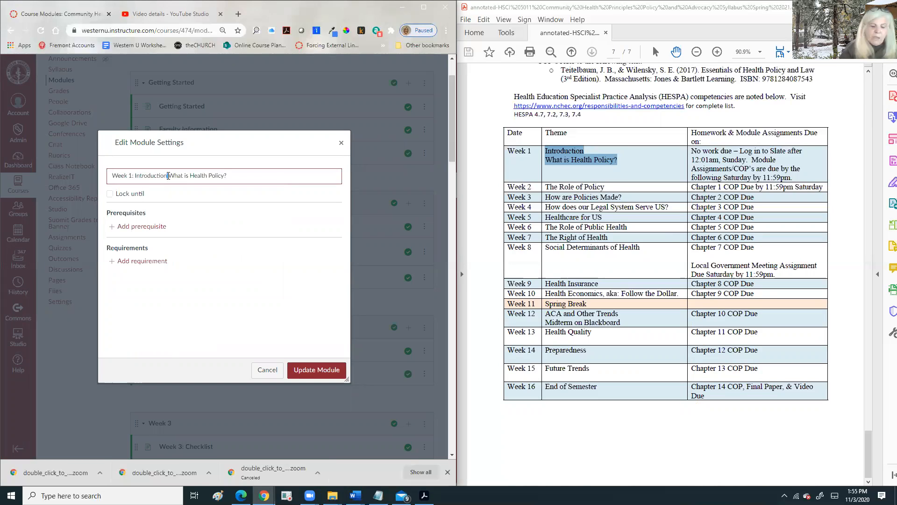
type("/")
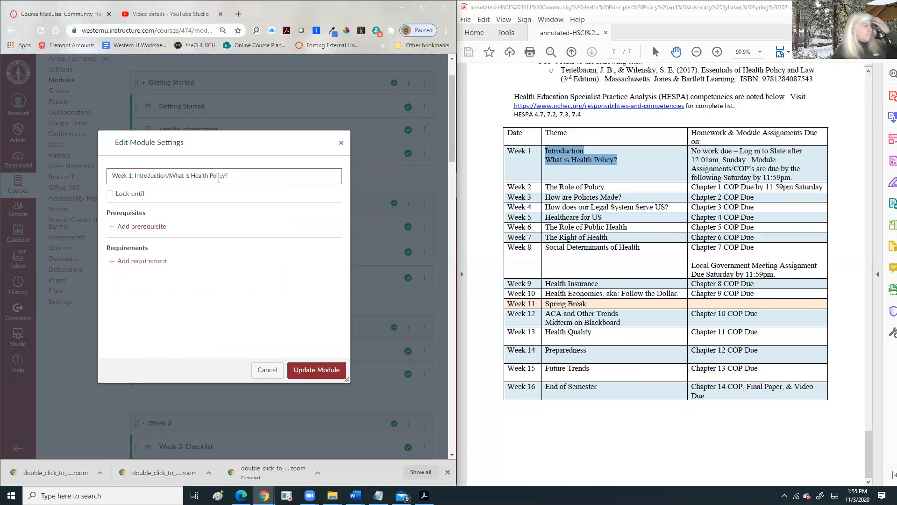
left_click(315, 372)
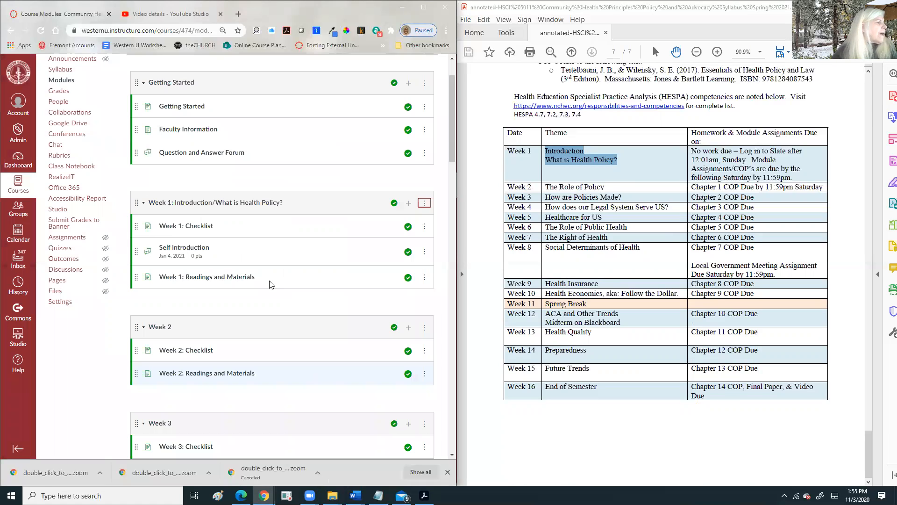
scroll(254, 191, "down", 5)
- Copy 'The Role of Policy' from the syllabus schedule
left_click_drag(576, 187, 555, 189)
double_click(548, 186)
right_click(554, 188)
left_click(581, 200)
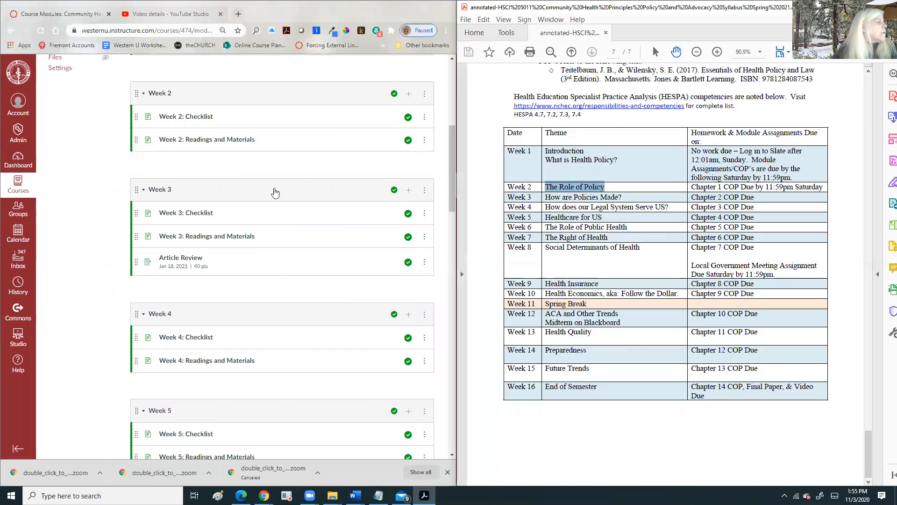
- Edit Week 2's name to 'Week 2: The Role of Policy' and update it
left_click(426, 96)
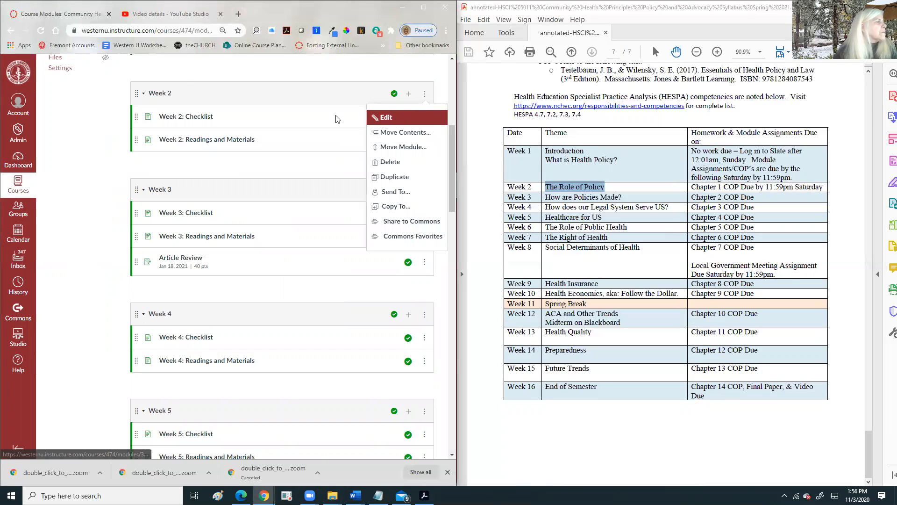
left_click(376, 117)
left_click(150, 181)
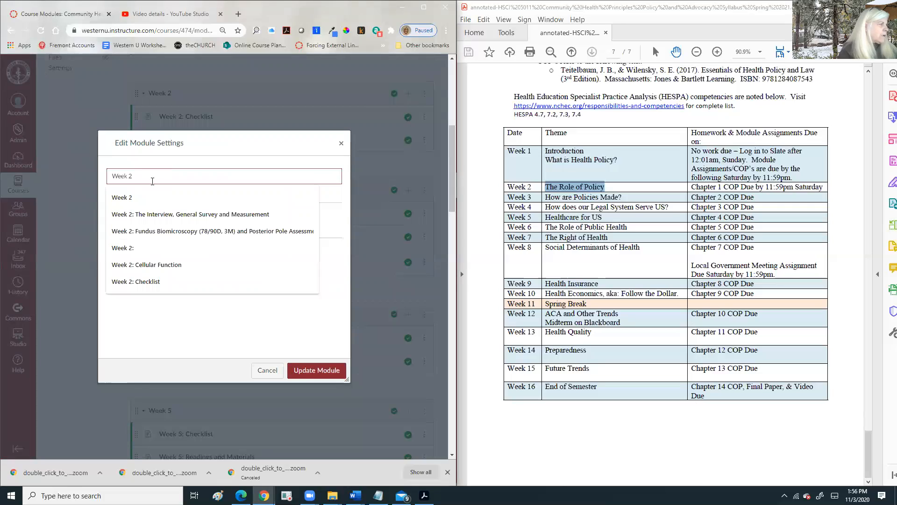
type(":")
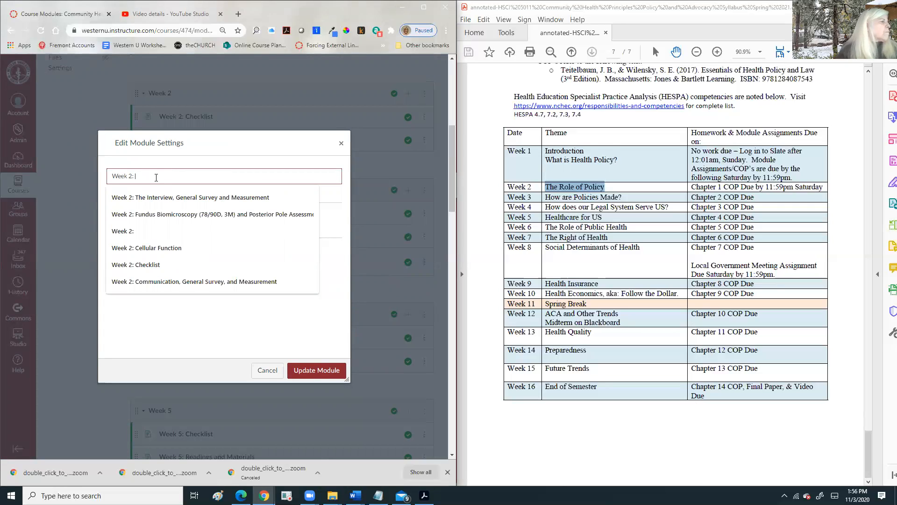
right_click(155, 179)
left_click(180, 249)
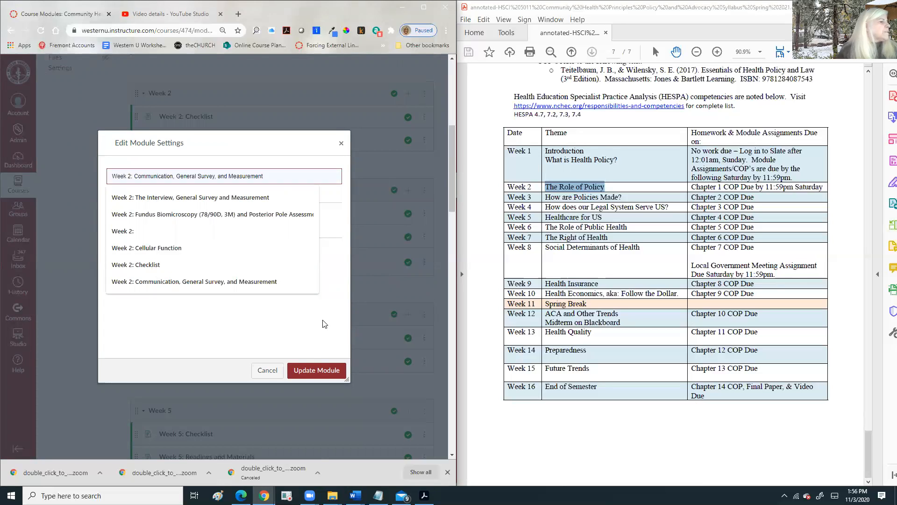
left_click(329, 374)
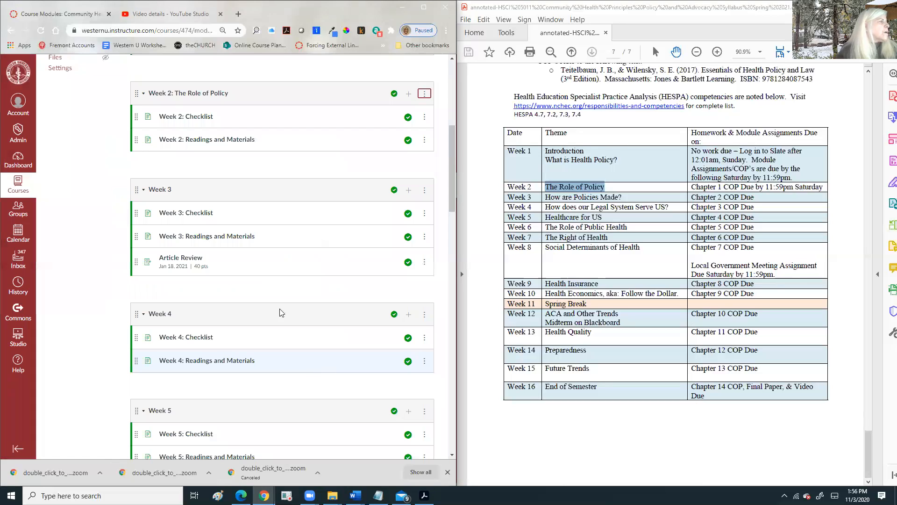
- Copy 'How are Policies Made?' from the syllabus schedule
left_click(424, 190)
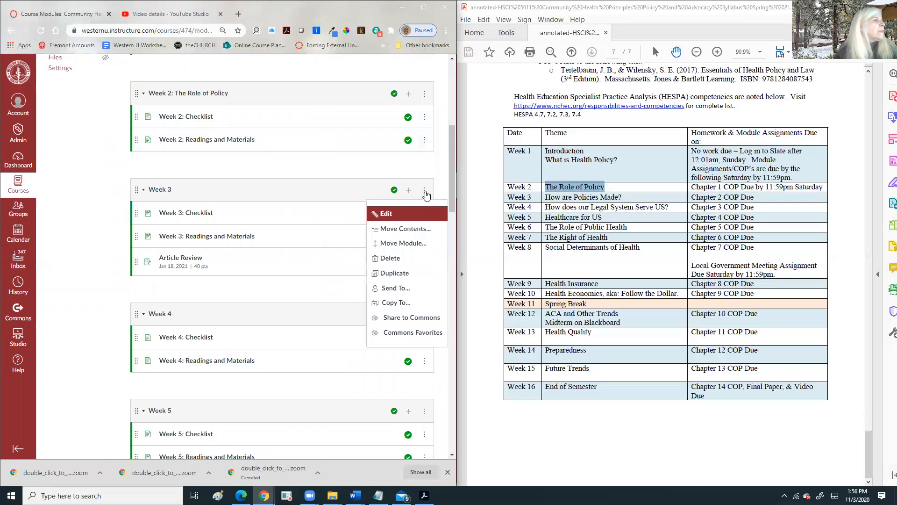
double_click(554, 198)
mouse_move(624, 197)
left_mouse_down()
mouse_move(581, 195)
mouse_move(612, 194)
left_mouse_up()
left_click(554, 196)
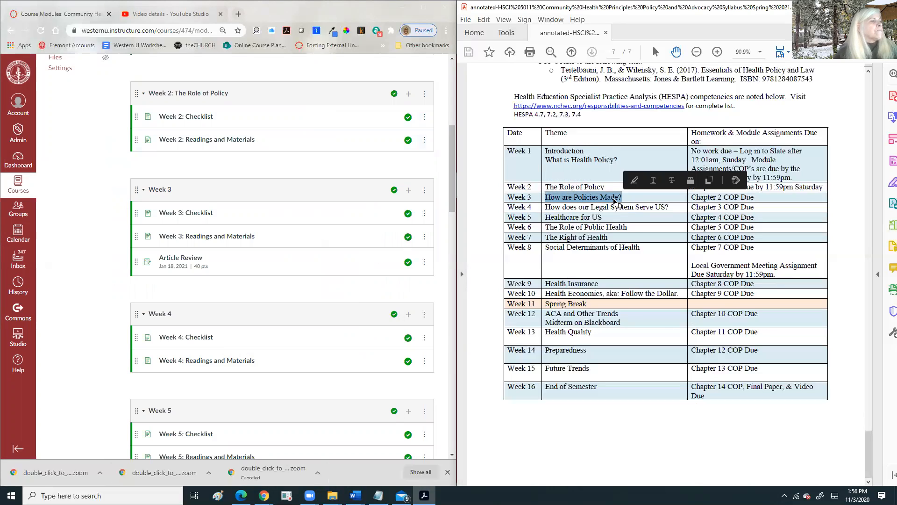
right_click(622, 197)
left_click(637, 209)
- Edit Week 3's name to 'Week 3: How are Policies Made?' and update it
left_click(426, 190)
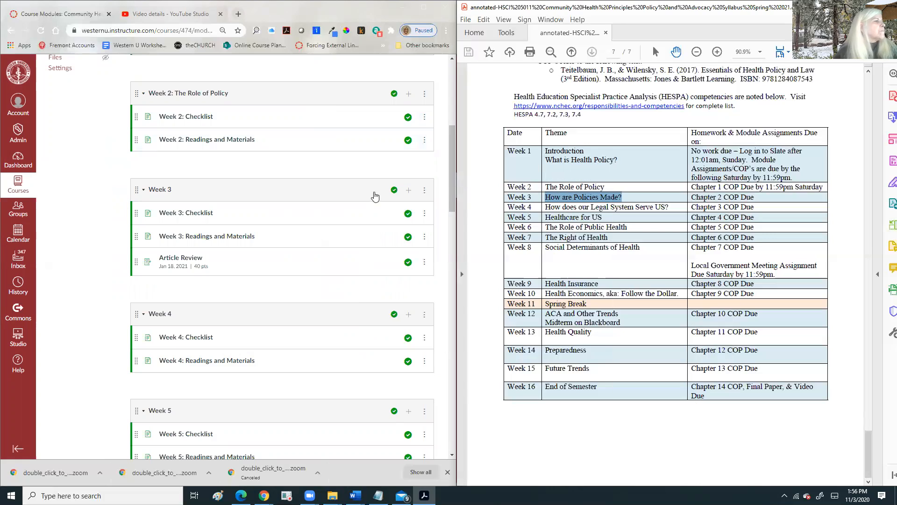
left_click(376, 215)
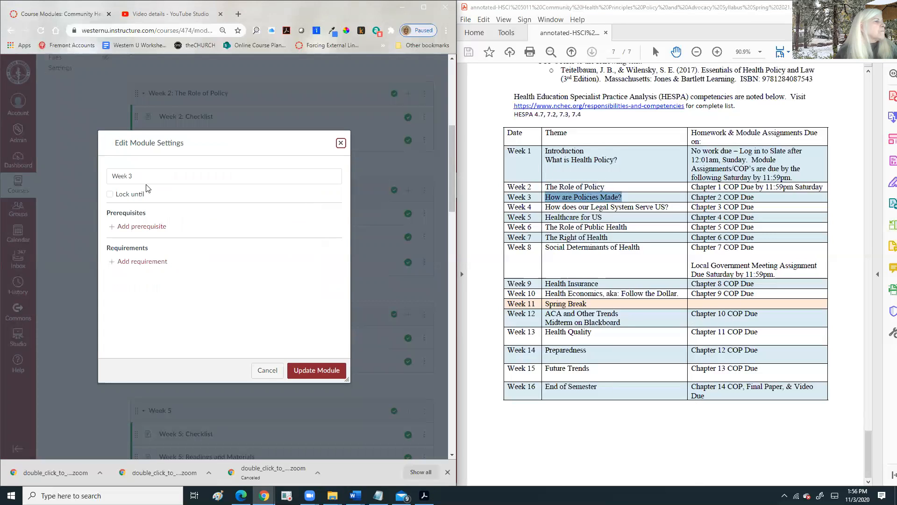
left_click(135, 175)
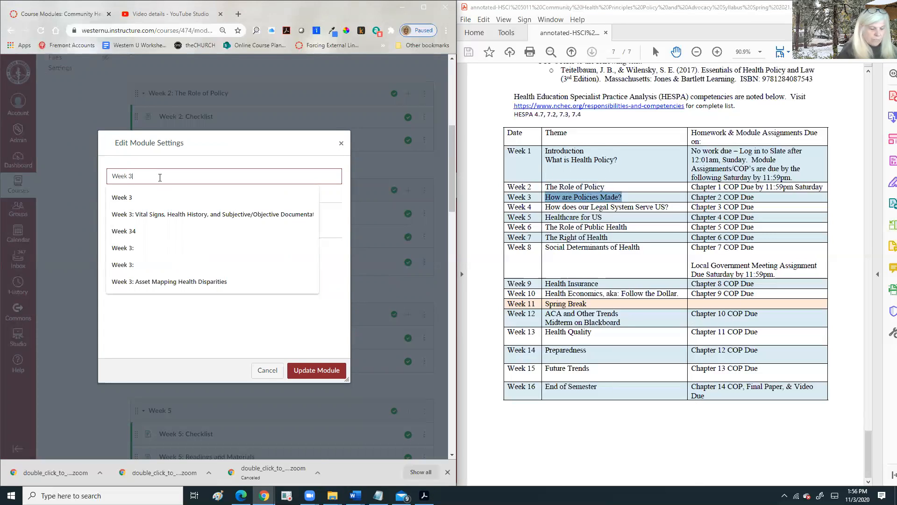
type(":")
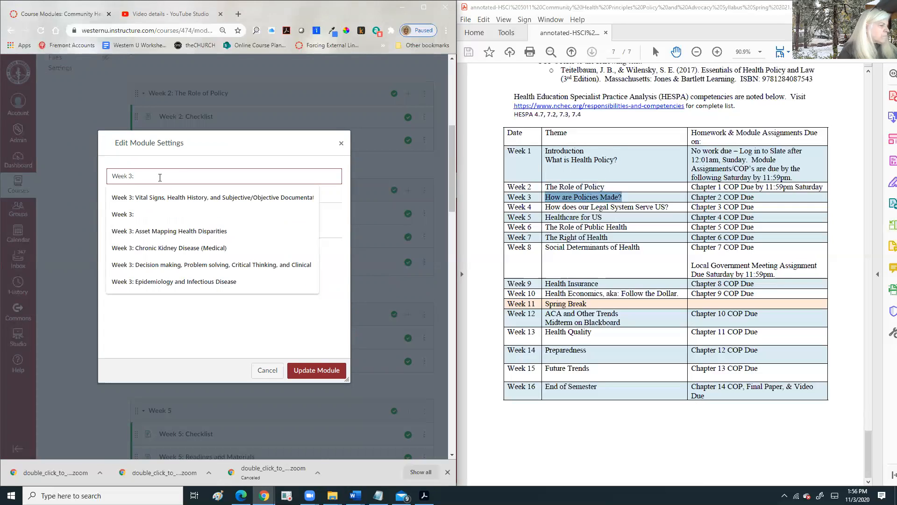
key("ctrl+v")
left_click(316, 370)
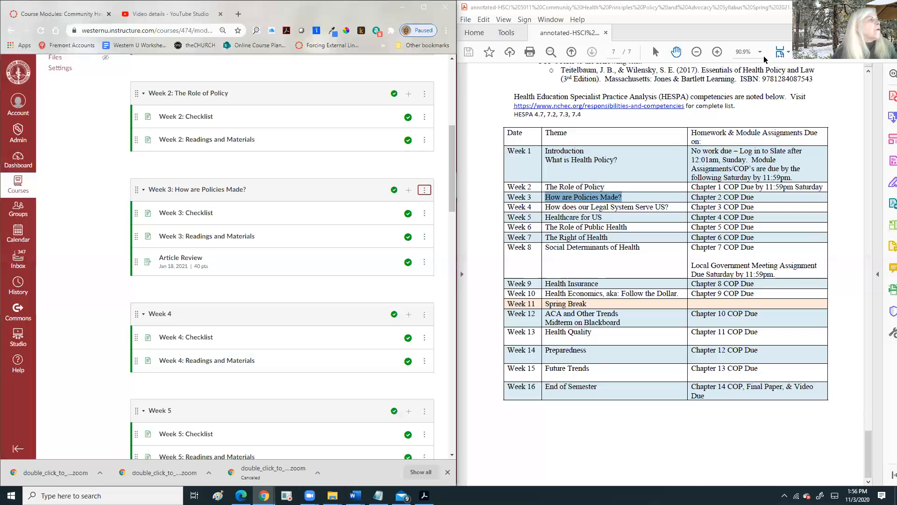
left_click(601, 9)
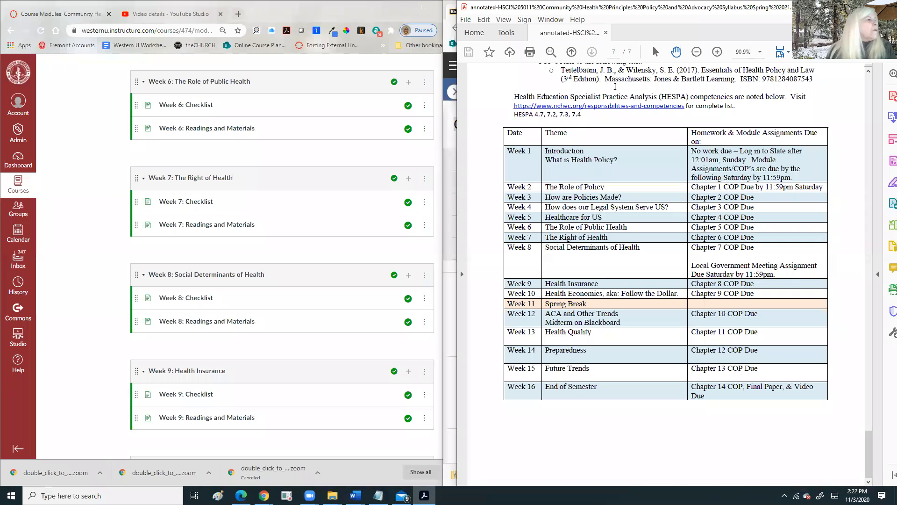
- Scroll through the Modules page to check each renamed weekly module title
scroll(278, 231, "down", 7)
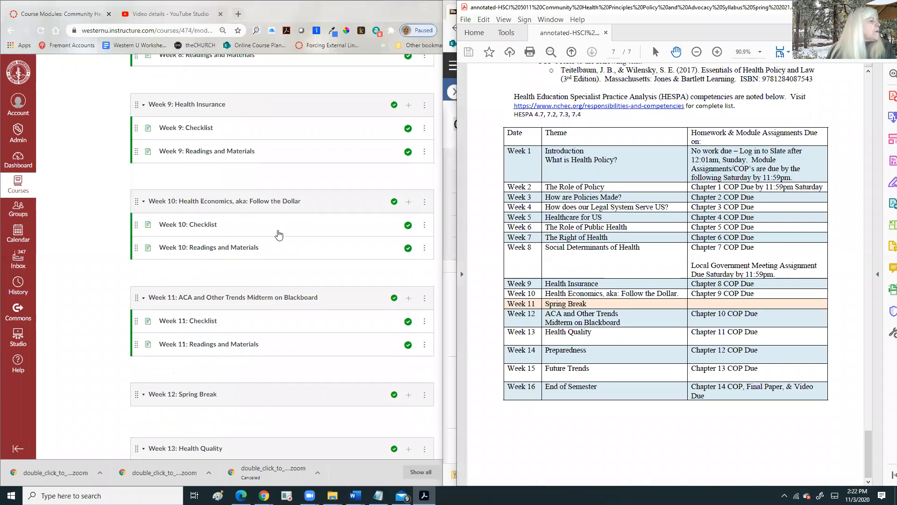
scroll(279, 234, "down", 5)
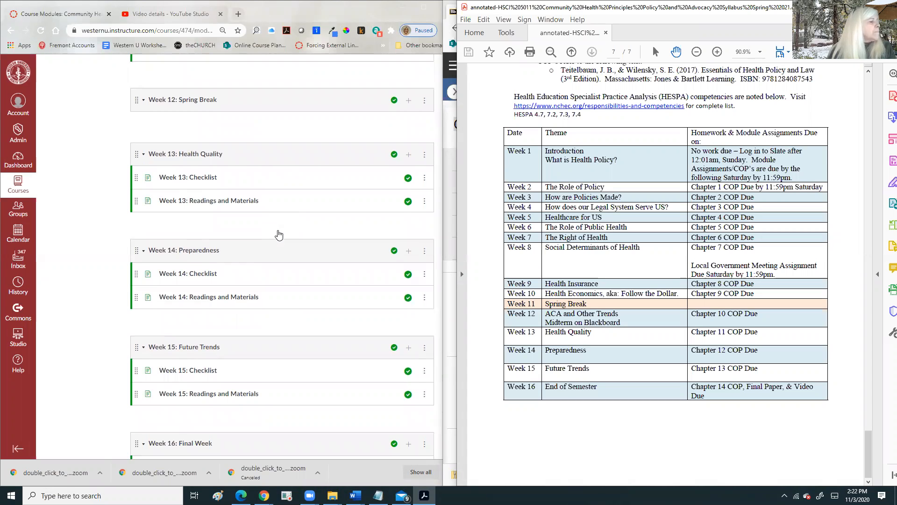
scroll(279, 234, "down", 3)
scroll(278, 234, "up", 5)
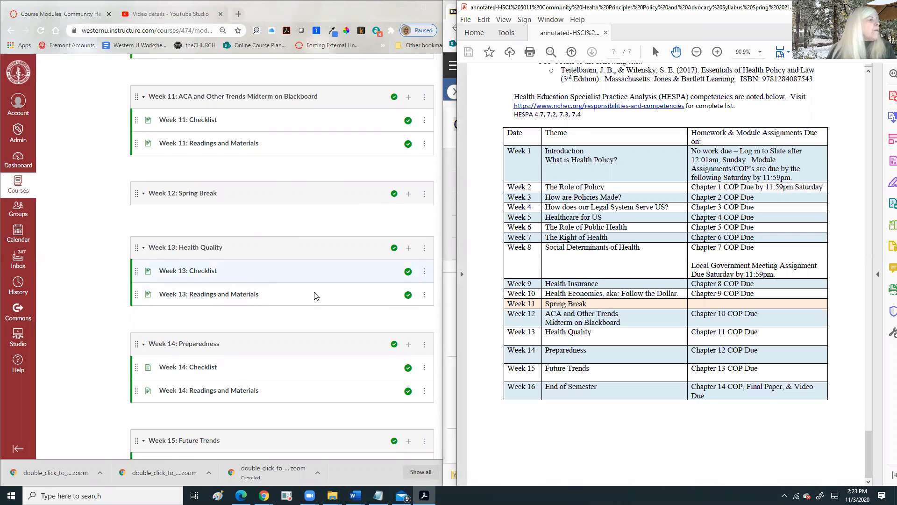
scroll(314, 296, "up", 10)
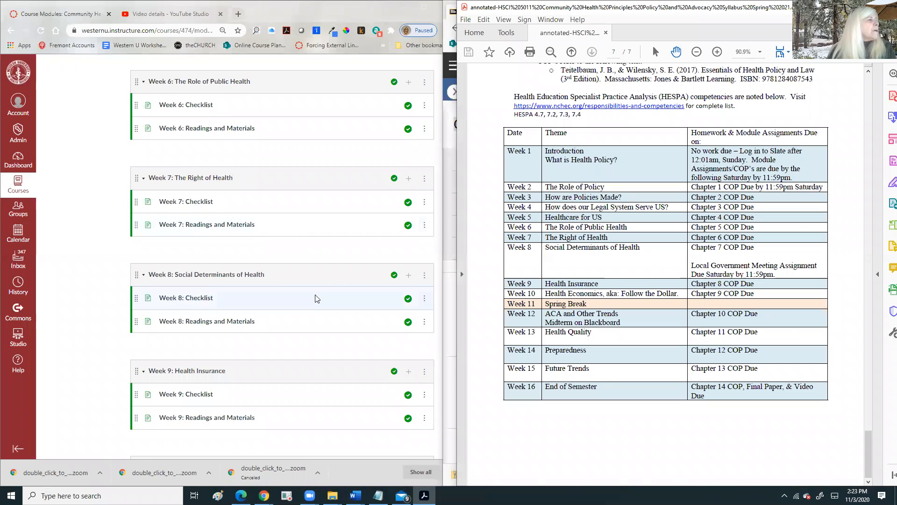
scroll(317, 299, "up", 7)
scroll(317, 299, "up", 10)
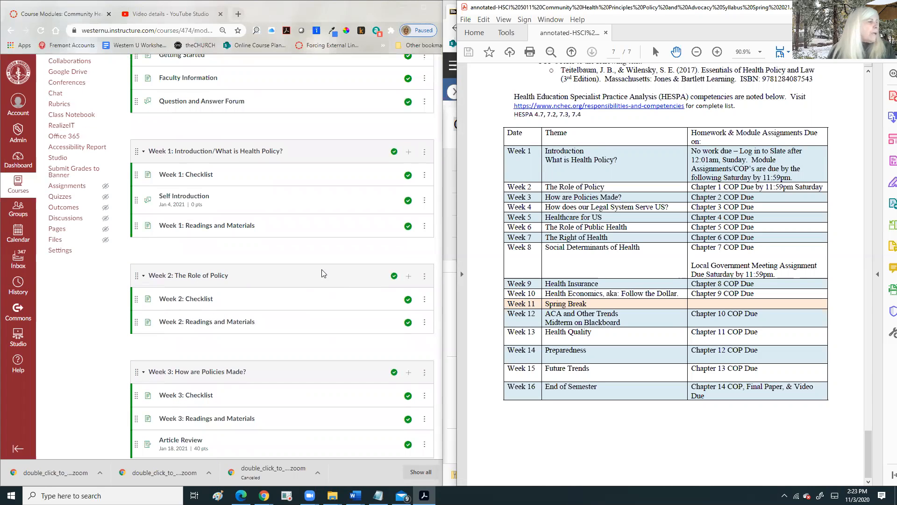
scroll(317, 276, "down", 4)
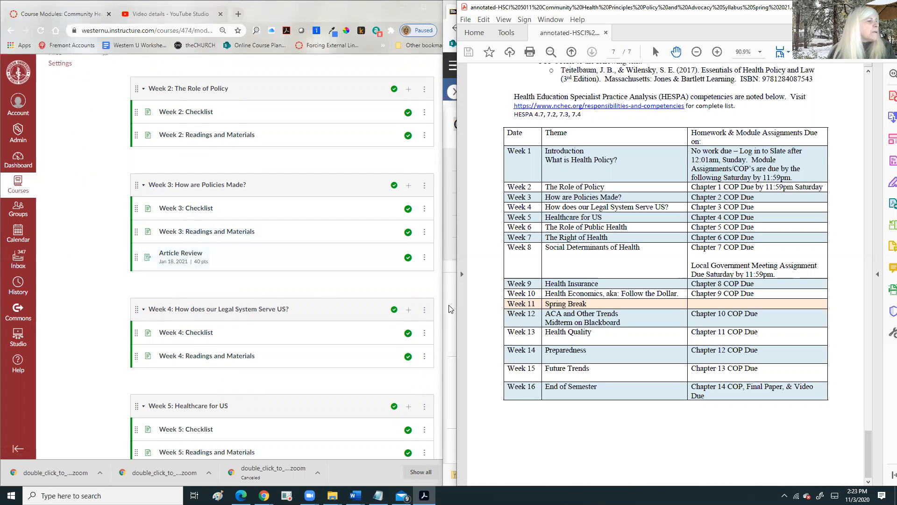
left_click(449, 240)
- Open Blackboard's Week 1 page to review its lecture and quiz items
scroll(527, 238, "down", 5)
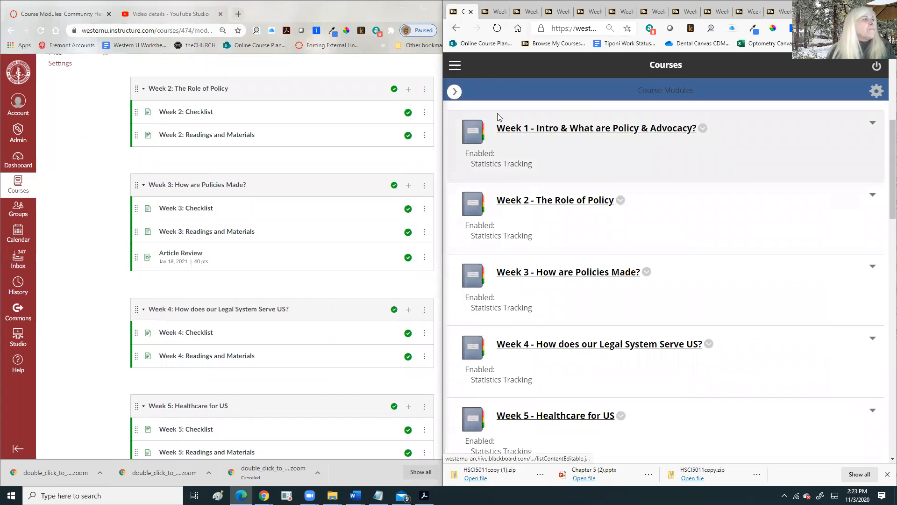
left_click(495, 13)
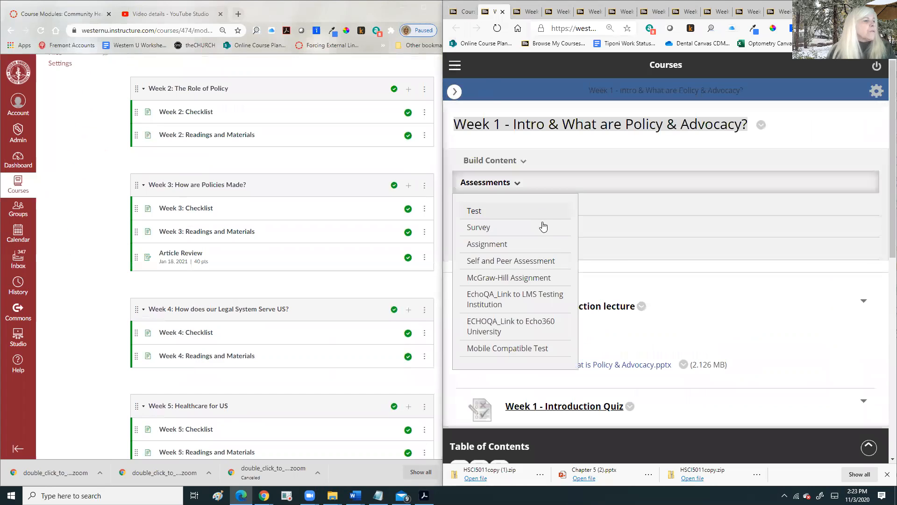
scroll(543, 226, "down", 4)
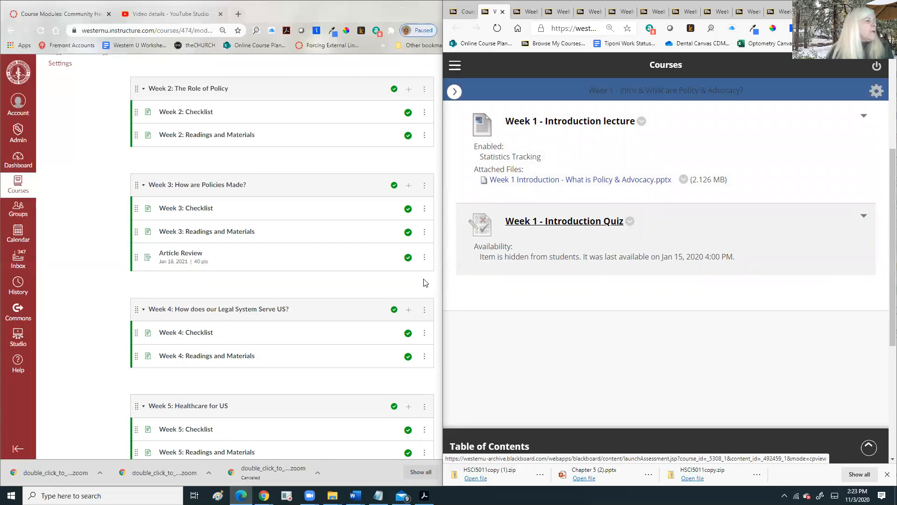
scroll(293, 176, "up", 4)
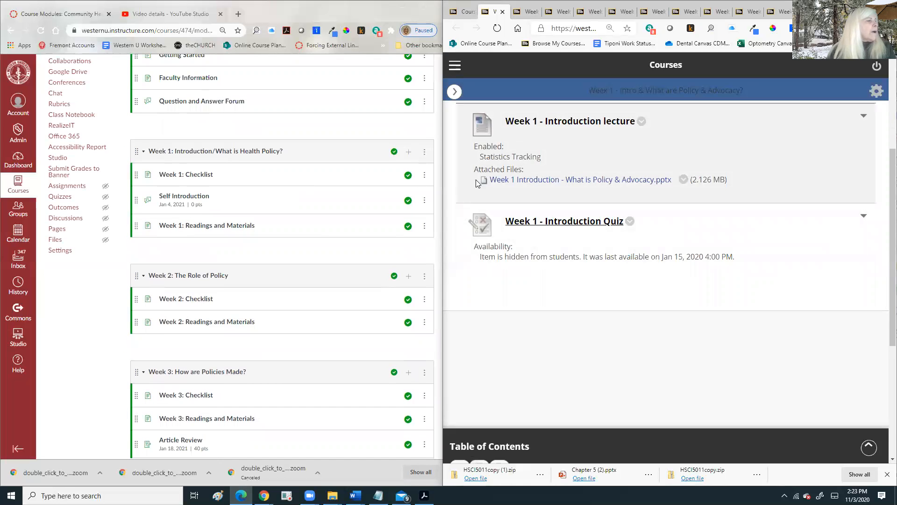
left_click(409, 156)
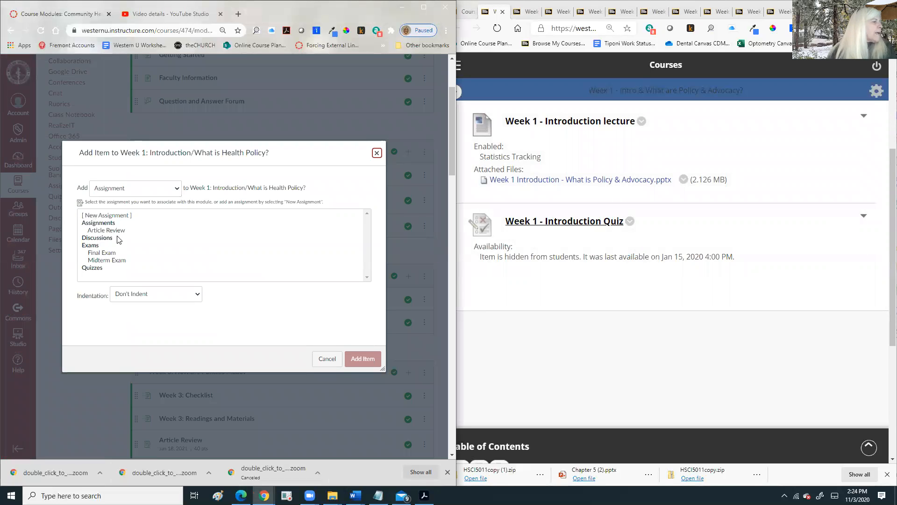
- Add the quiz 'Week 1 - Introduction Quiz' to the Week 1 module
scroll(119, 240, "up", 1)
left_click(123, 236)
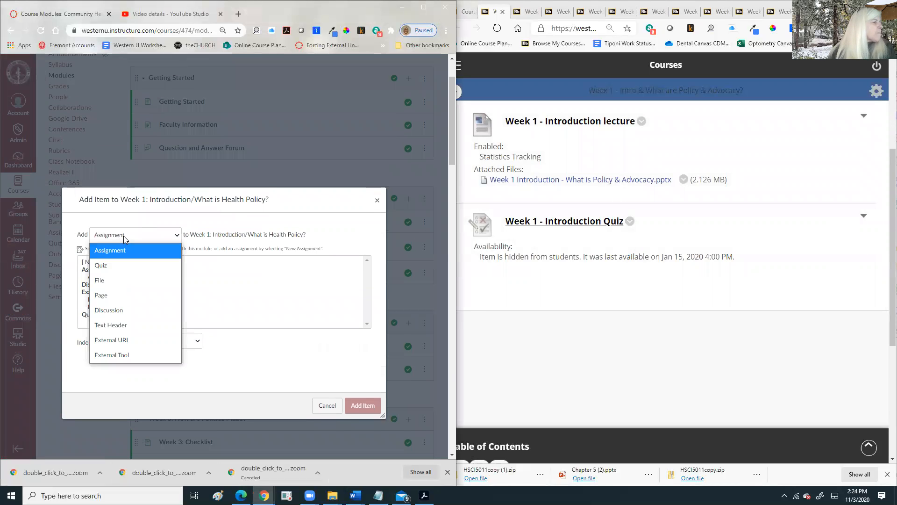
left_click(121, 266)
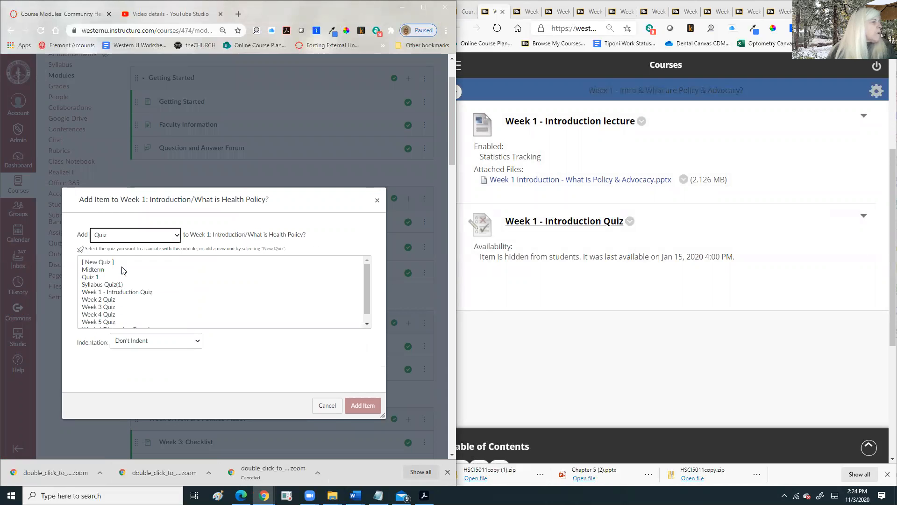
left_click(134, 292)
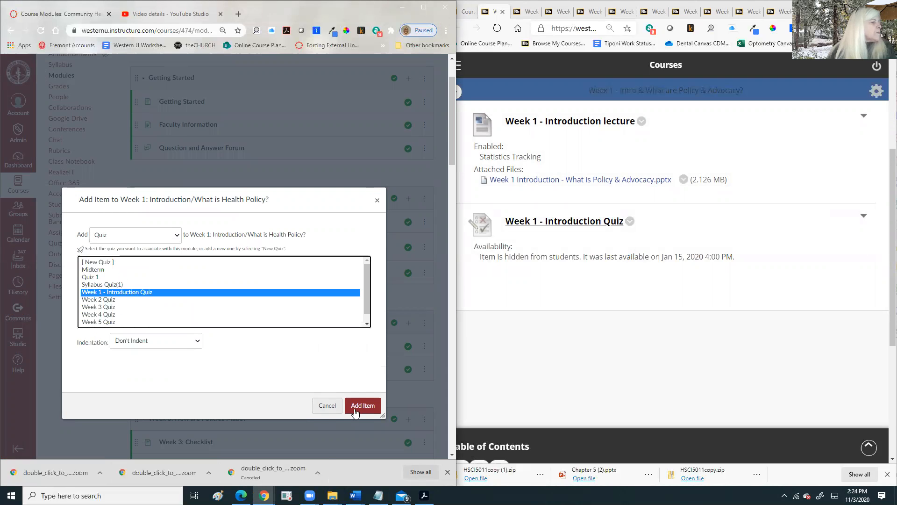
left_click(361, 406)
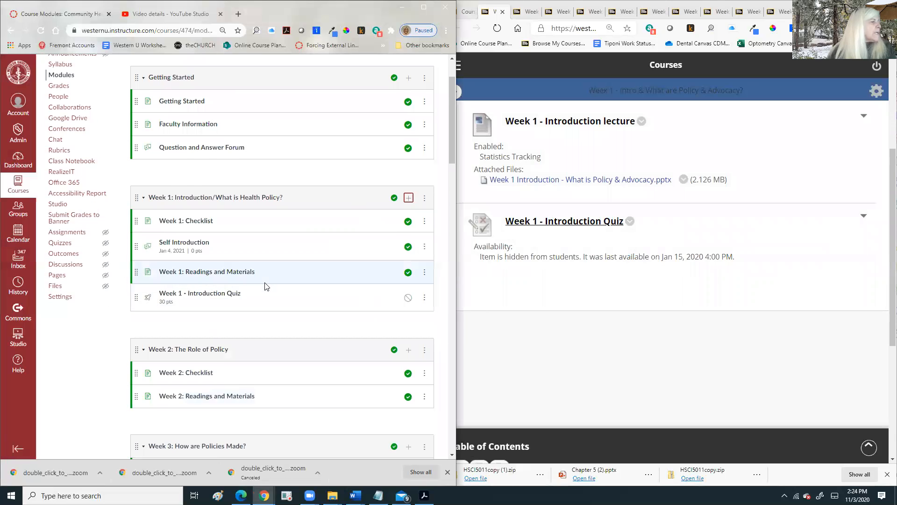
scroll(264, 284, "down", 2)
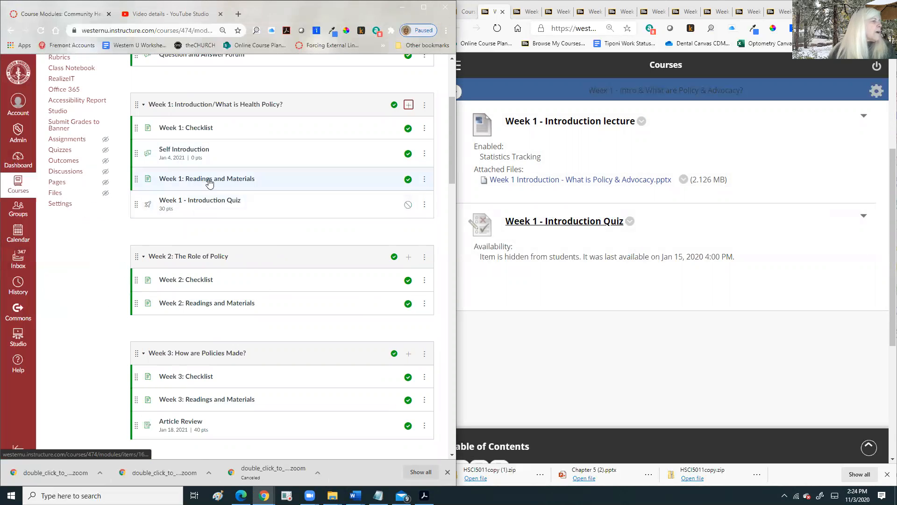
- Publish the quiz and retitle it 'Week 1: Introduction Quiz'
left_click(408, 205)
left_click(424, 206)
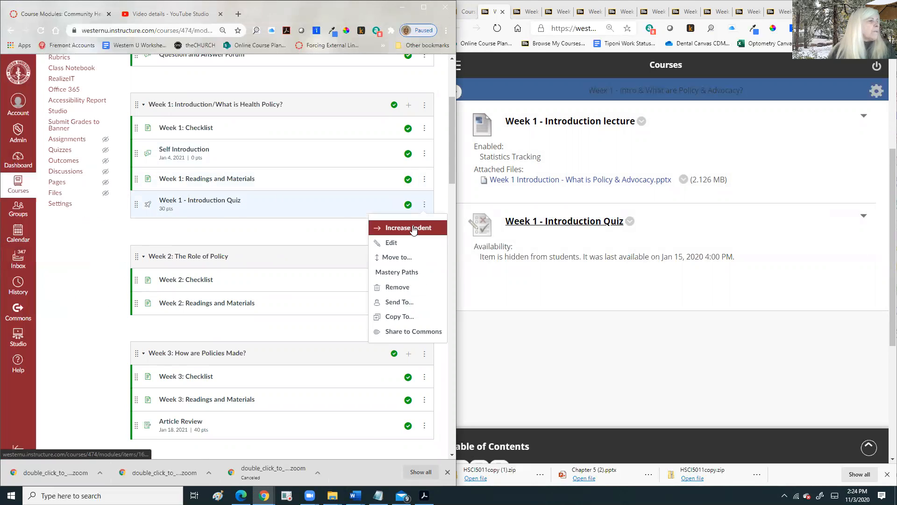
left_click(383, 242)
left_click(217, 248)
left_click_drag(217, 248, 213, 248)
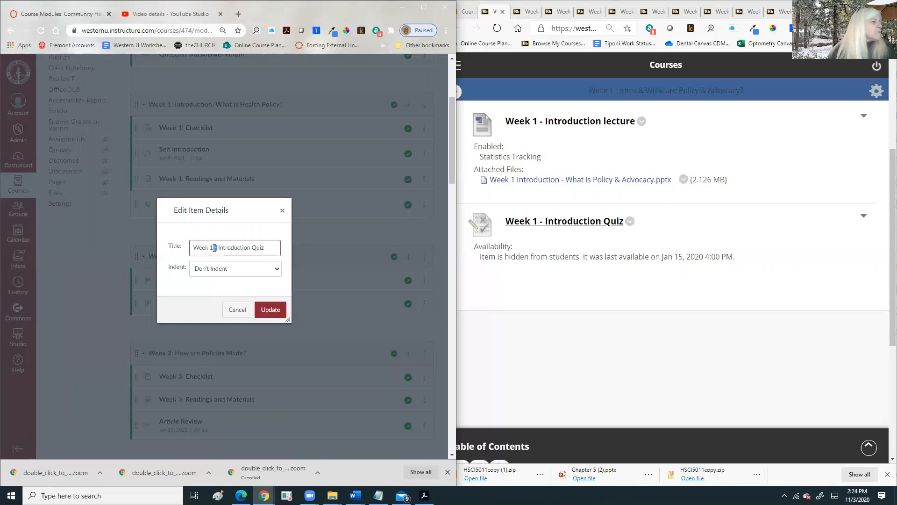
key("BackSpace")
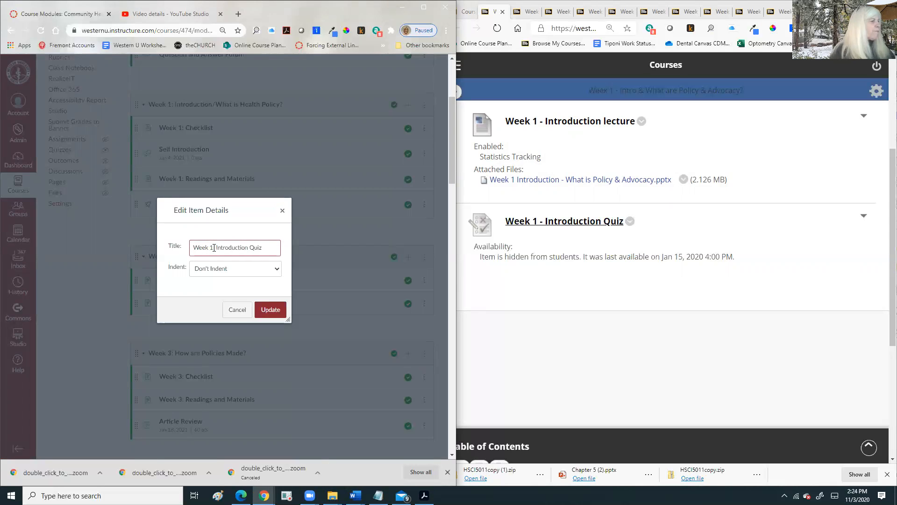
type(":")
left_click(273, 312)
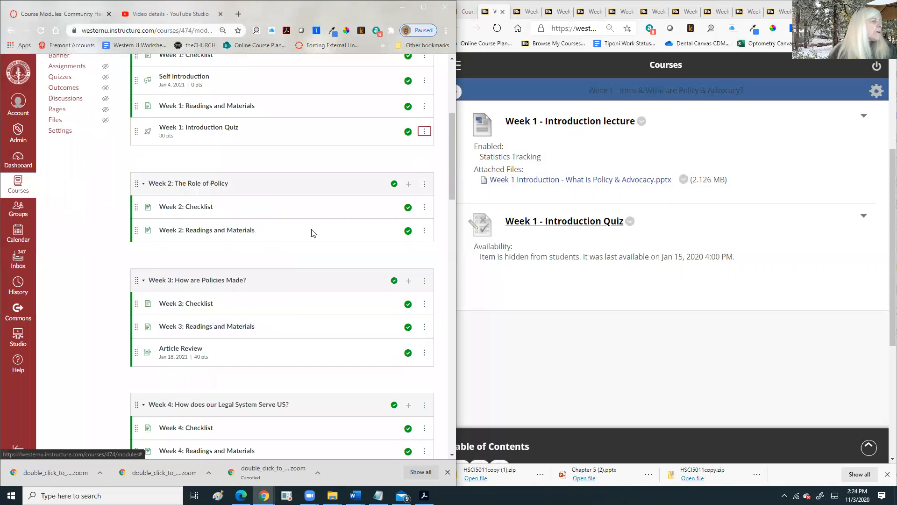
scroll(313, 233, "down", 1)
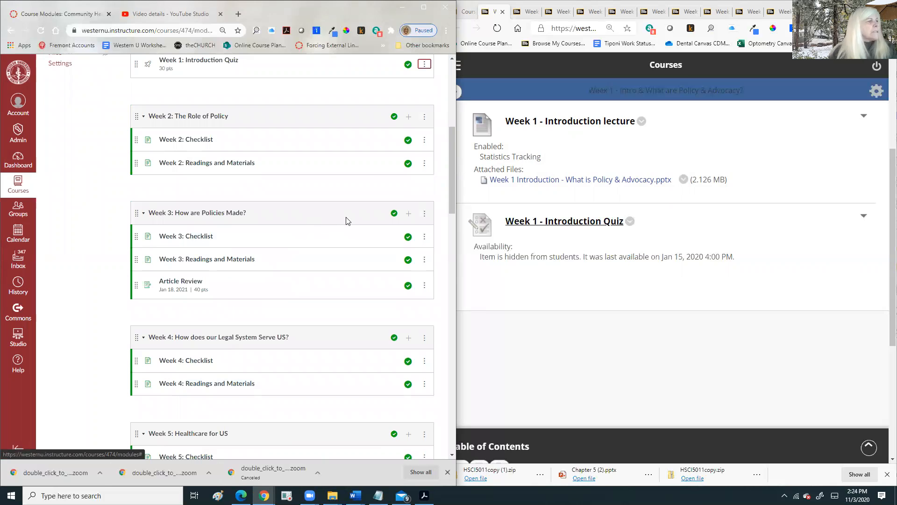
- Check Blackboard's Week 2 page and add Week 2 Quiz to the Week 2 module
left_click(528, 10)
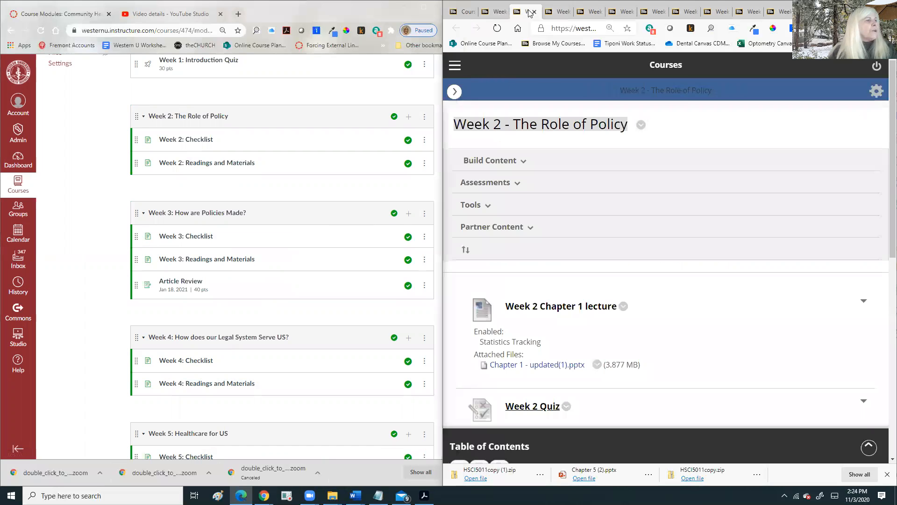
scroll(530, 182, "down", 3)
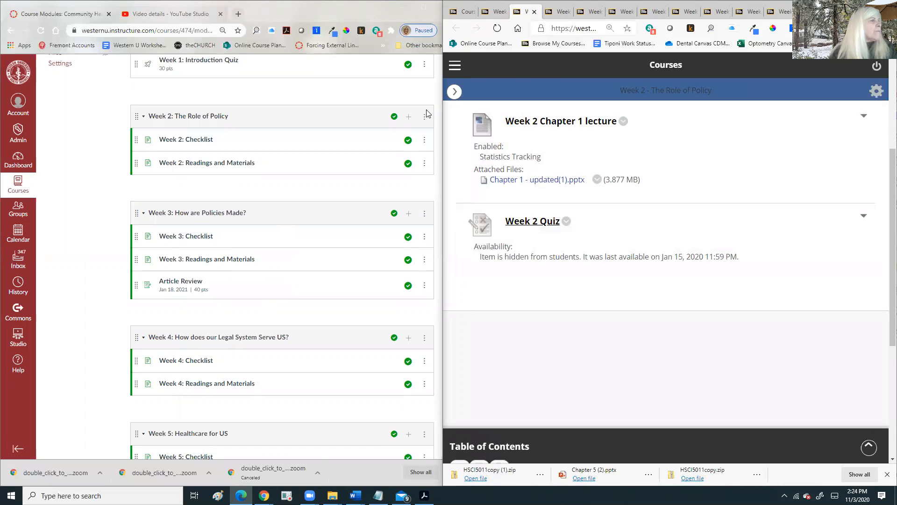
left_click(409, 120)
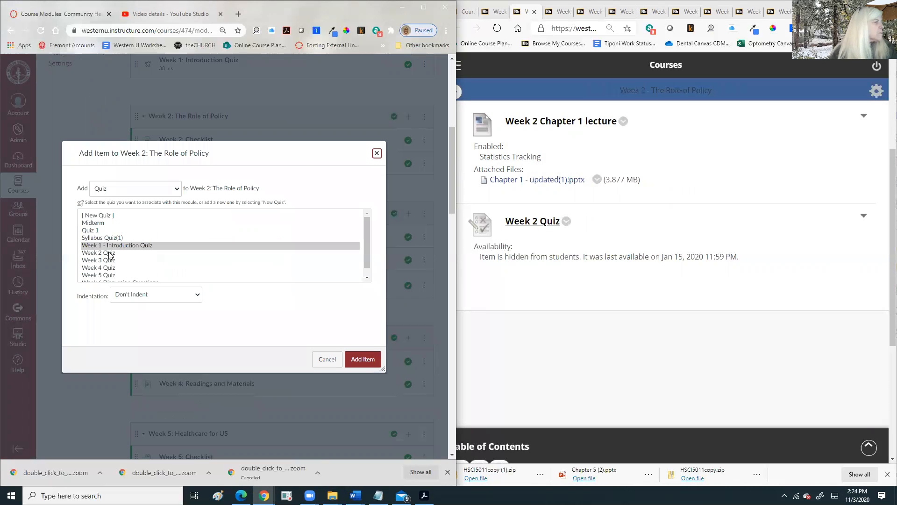
left_click(109, 253)
left_click(363, 359)
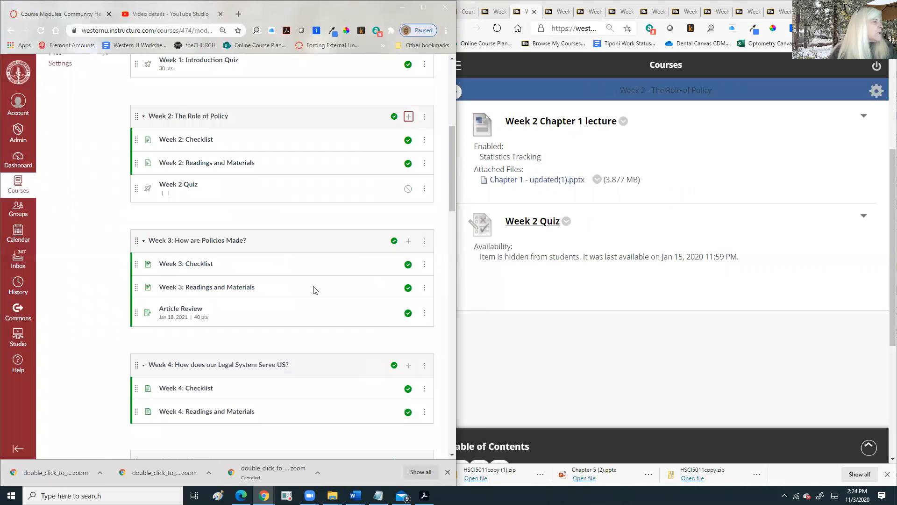
- Retitle the quiz item 'Week 2: Quiz'
left_click(424, 188)
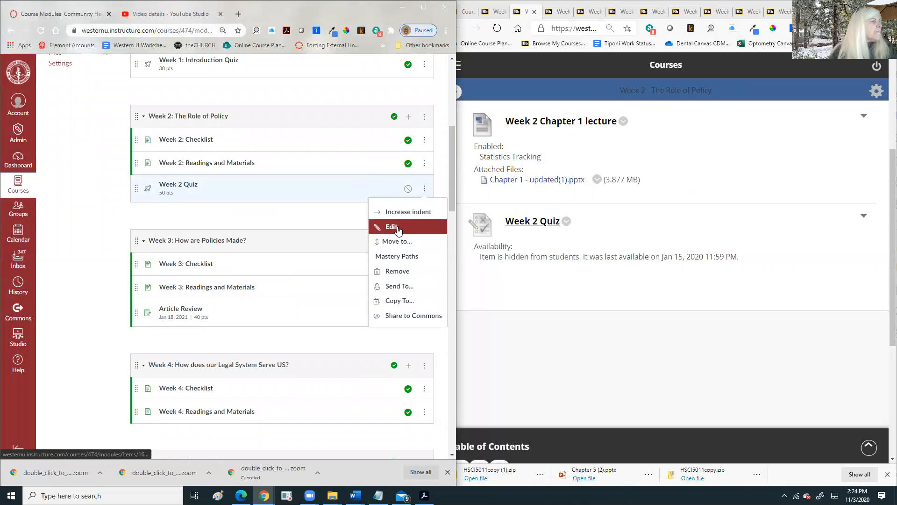
left_click(399, 232)
left_click(214, 243)
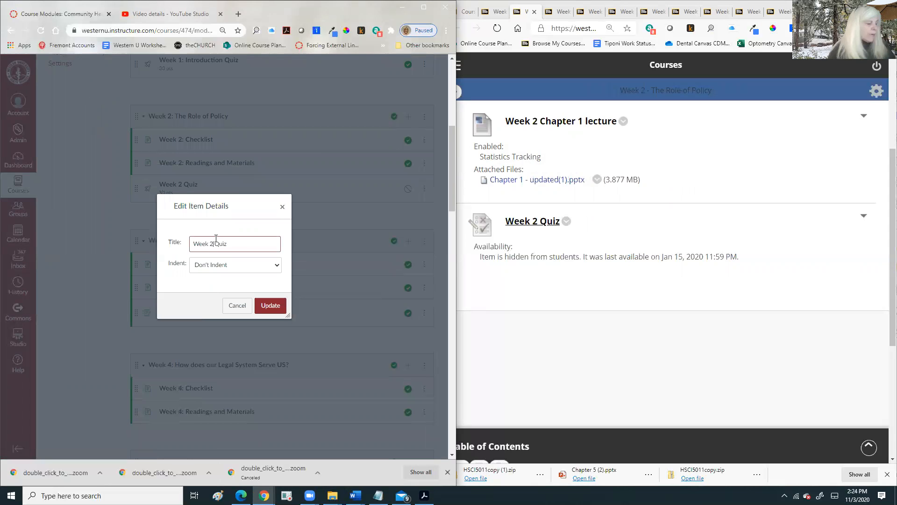
type(":")
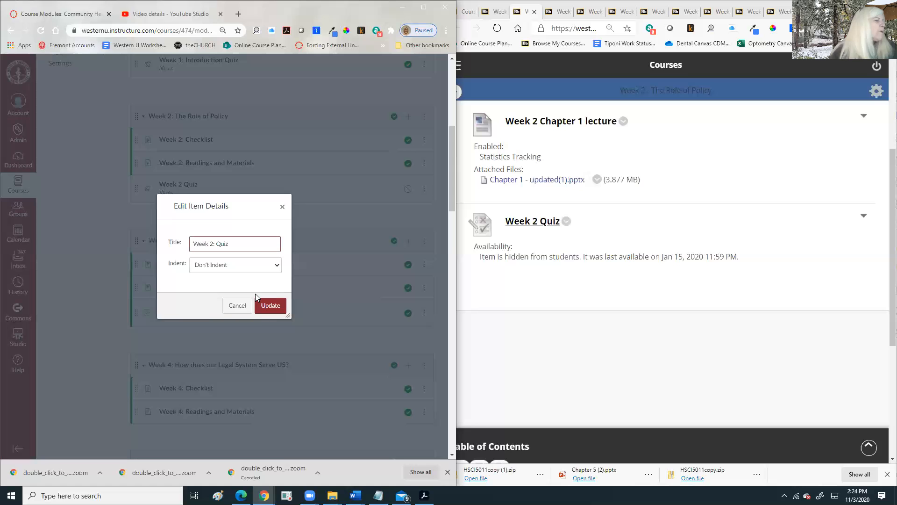
left_click(271, 306)
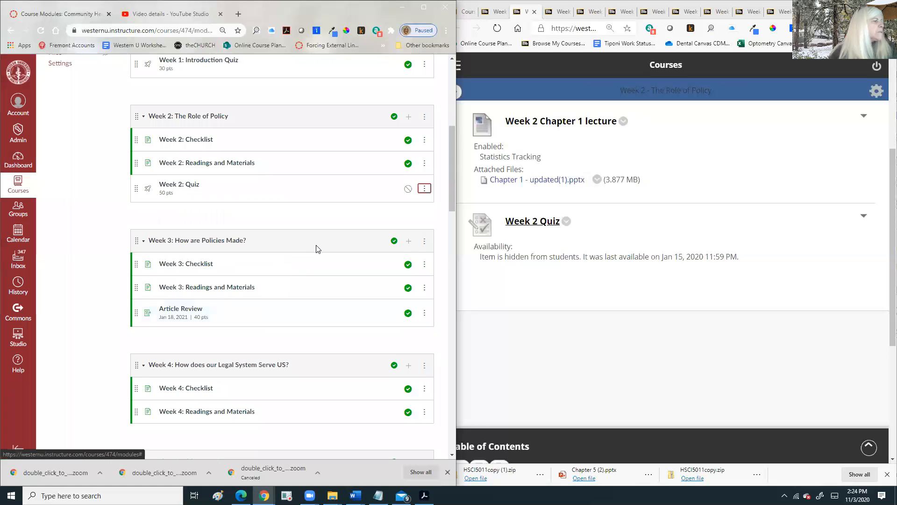
scroll(323, 233, "down", 2)
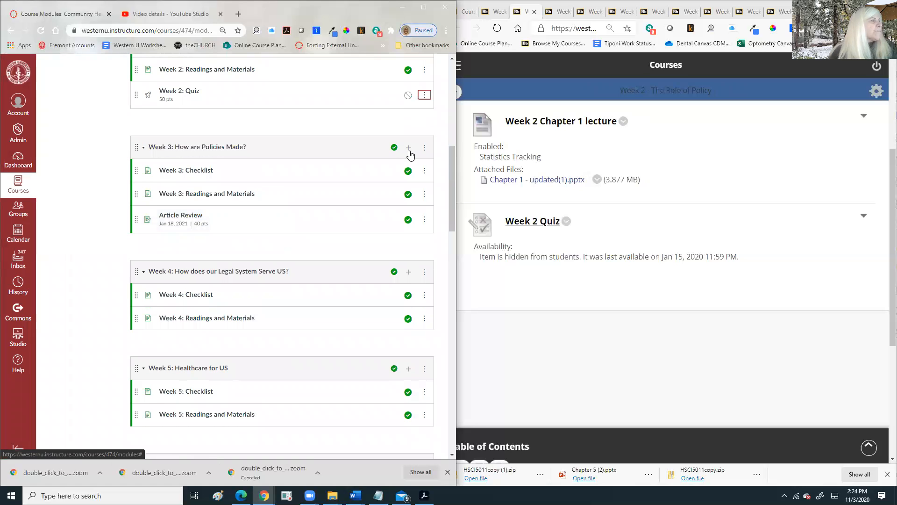
- Add Week 3 Quiz to the Week 3 module and retitle it 'Week 3: Quiz'
left_click(408, 149)
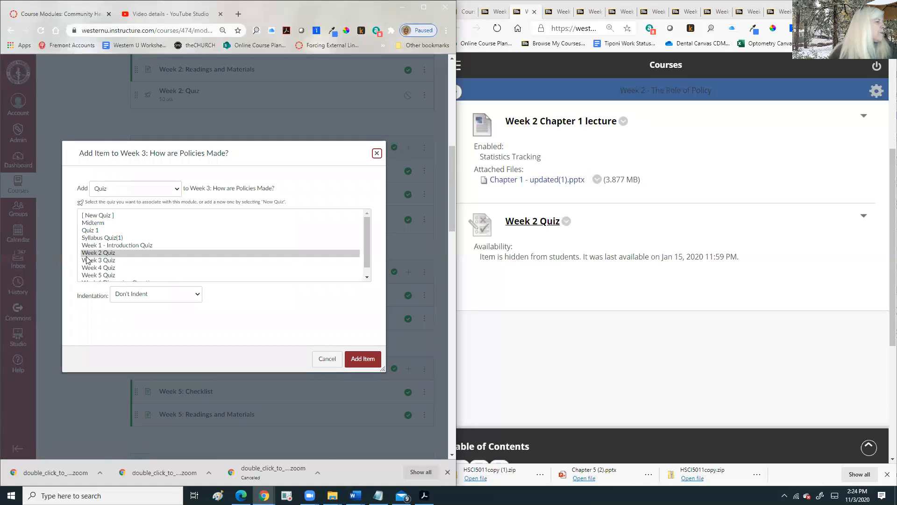
left_click(106, 260)
left_click(359, 358)
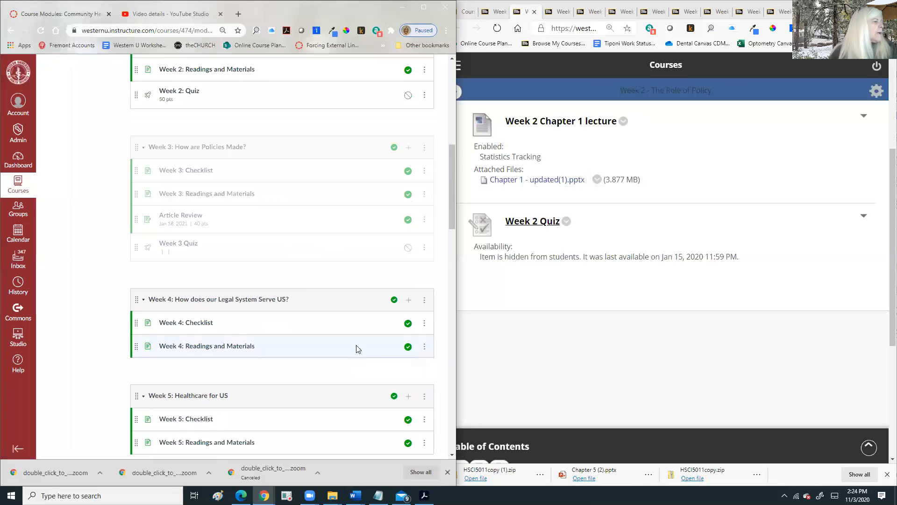
left_click(423, 248)
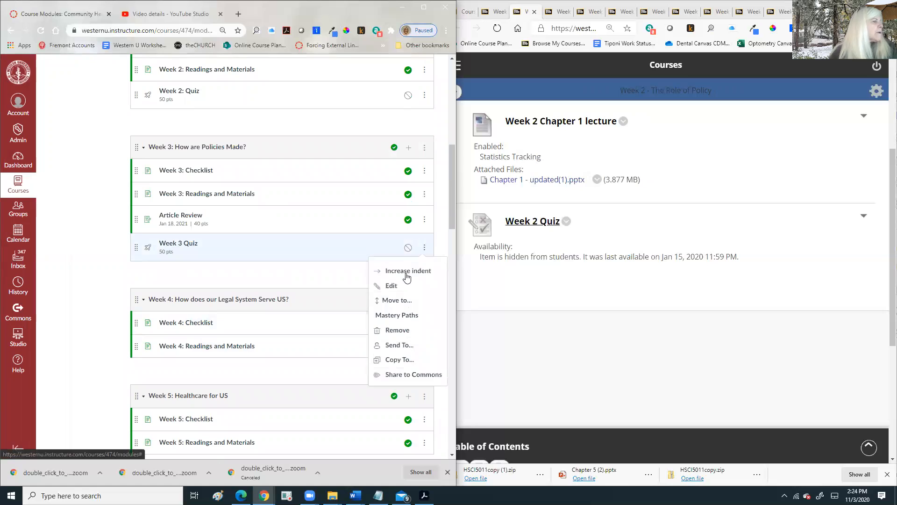
left_click(389, 288)
left_click(214, 244)
type(": Quiz")
left_click(270, 305)
scroll(351, 243, "down", 3)
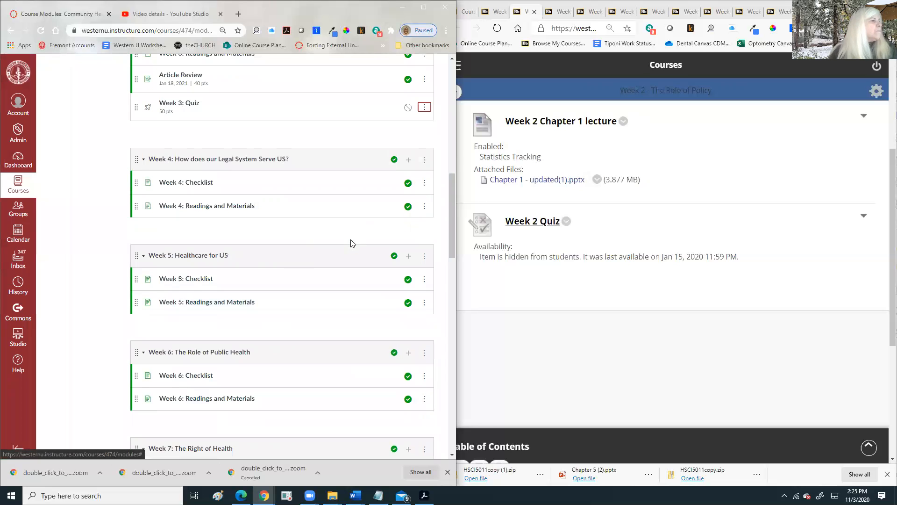
- Add Week 4 Quiz to the Week 4 module, publish it, and add a colon to its title
left_click(406, 160)
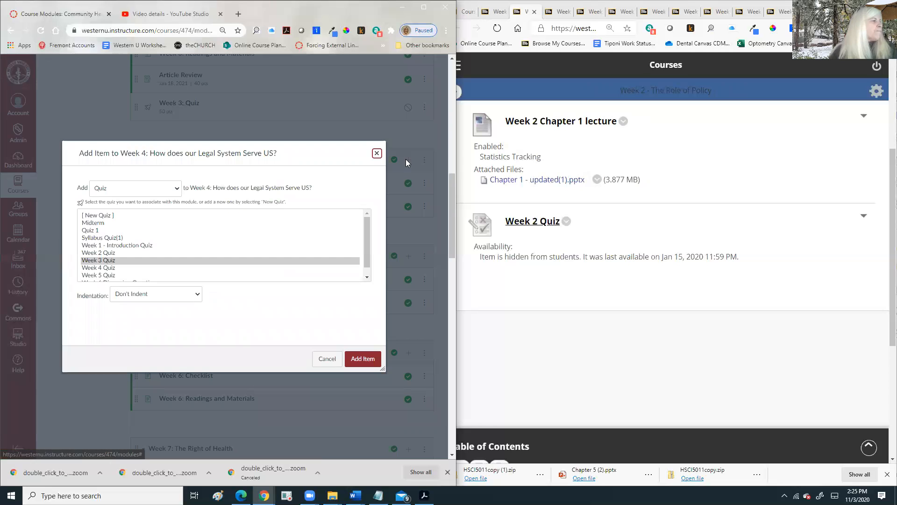
left_click(107, 268)
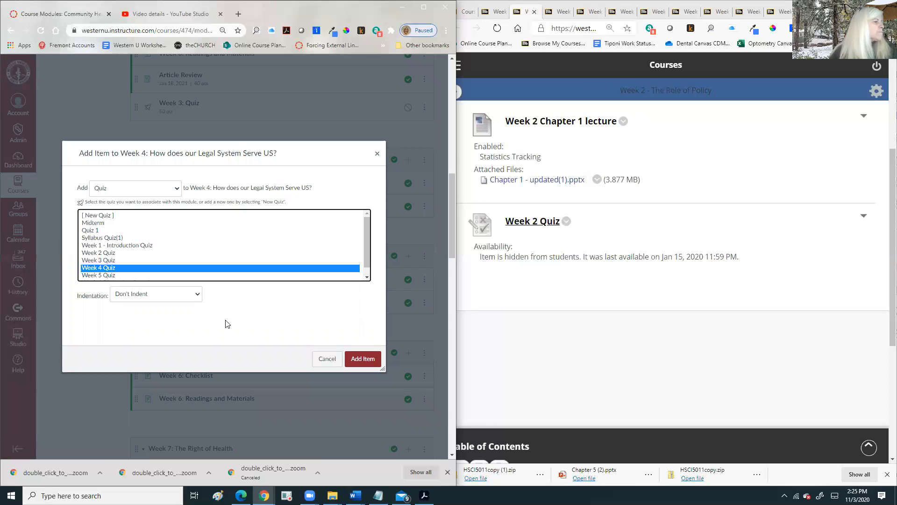
left_click(361, 358)
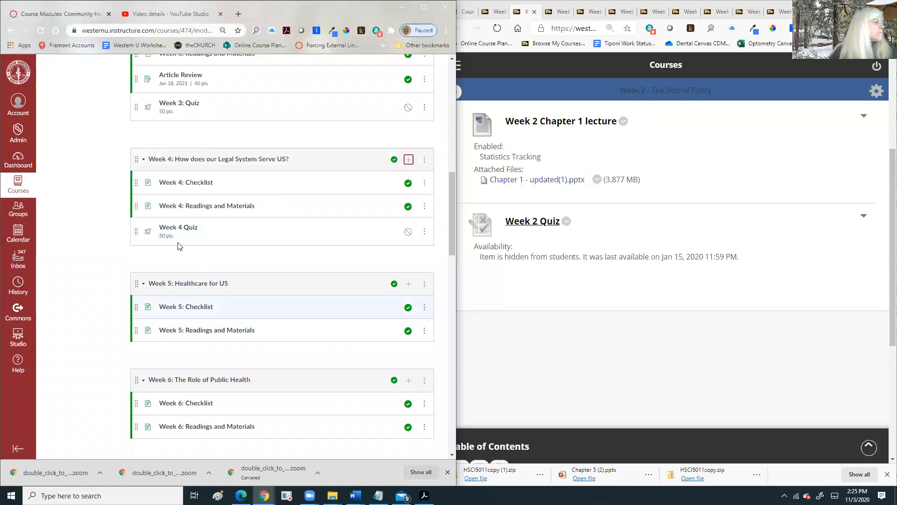
left_click(409, 232)
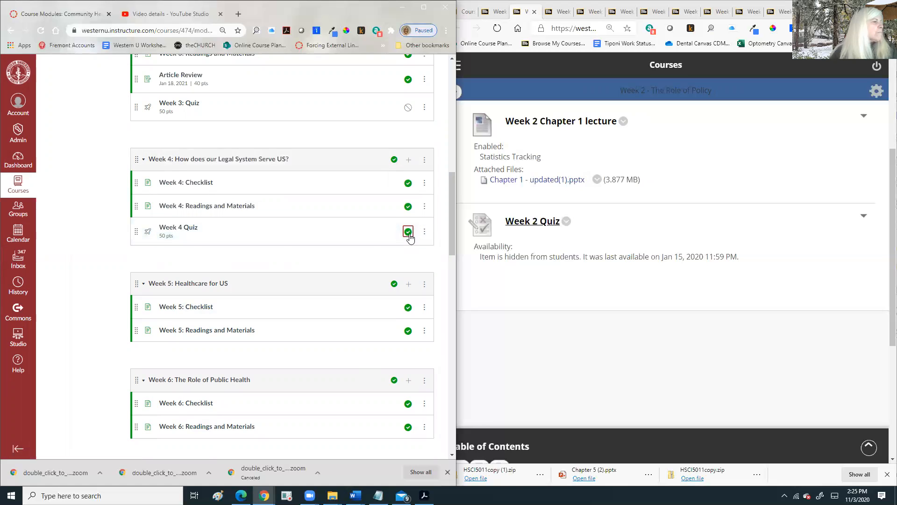
left_click(424, 234)
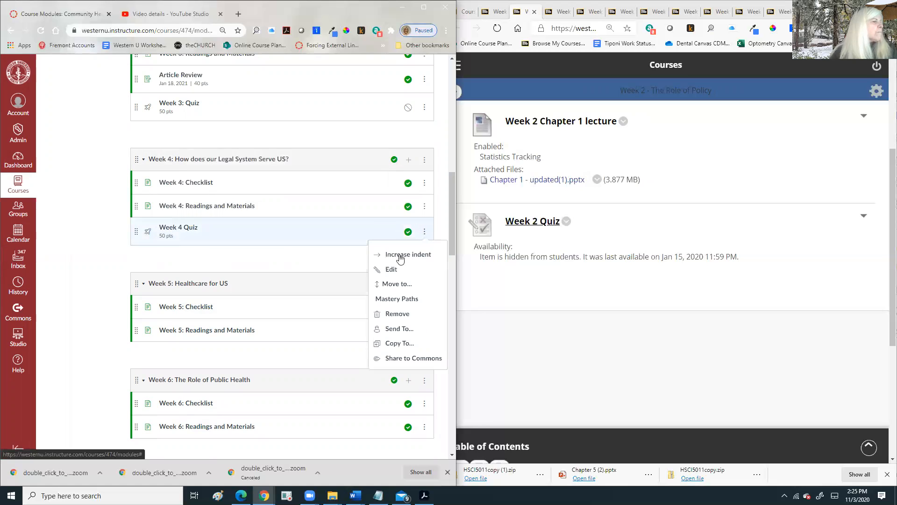
left_click(392, 265)
left_click(212, 245)
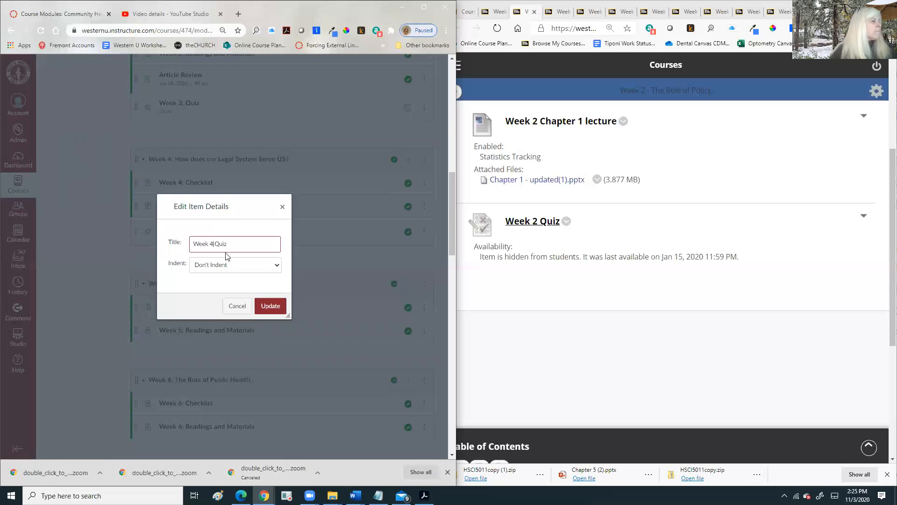
type(":")
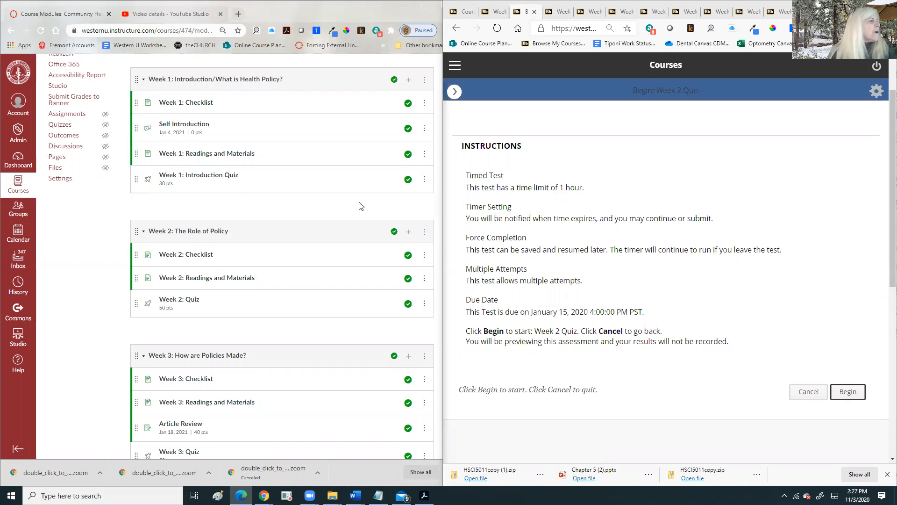
- View Week 1: Introduction Quiz in a new tab (30 points, no time limit), then return to Modules
right_click(211, 179)
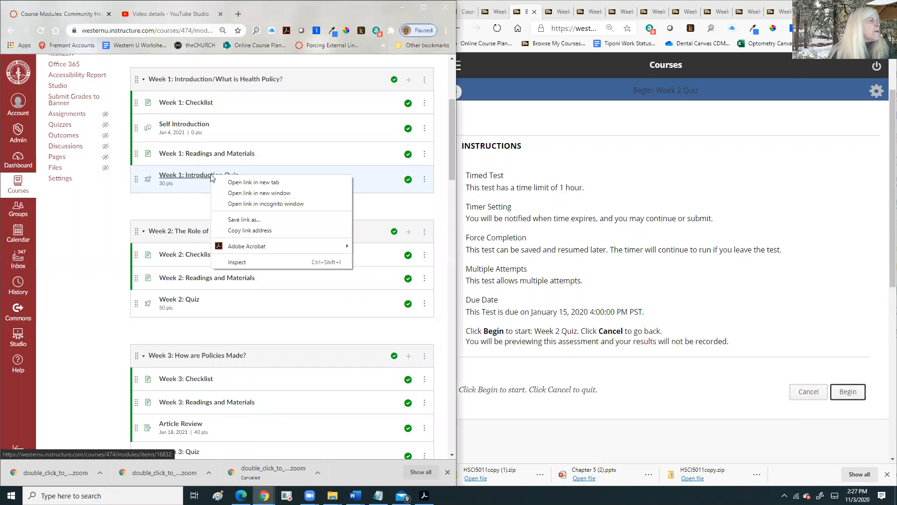
left_click(253, 182)
left_click(164, 10)
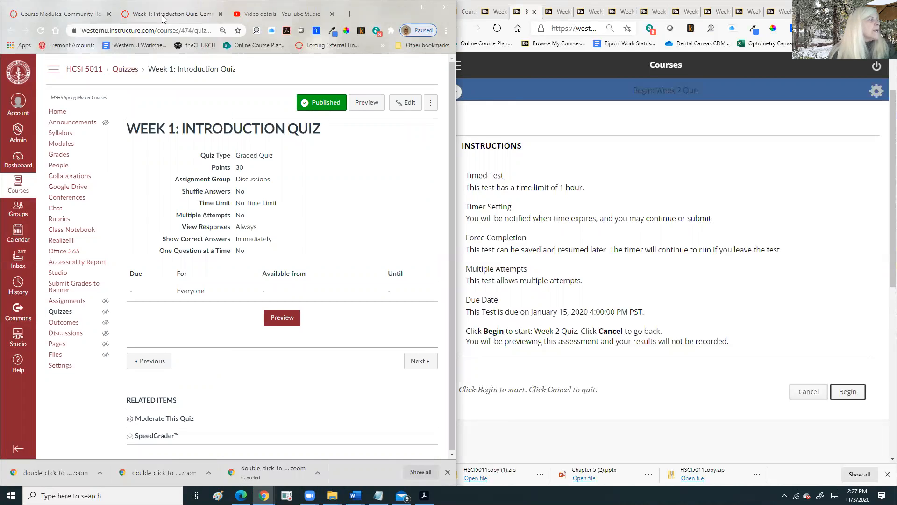
left_click(54, 17)
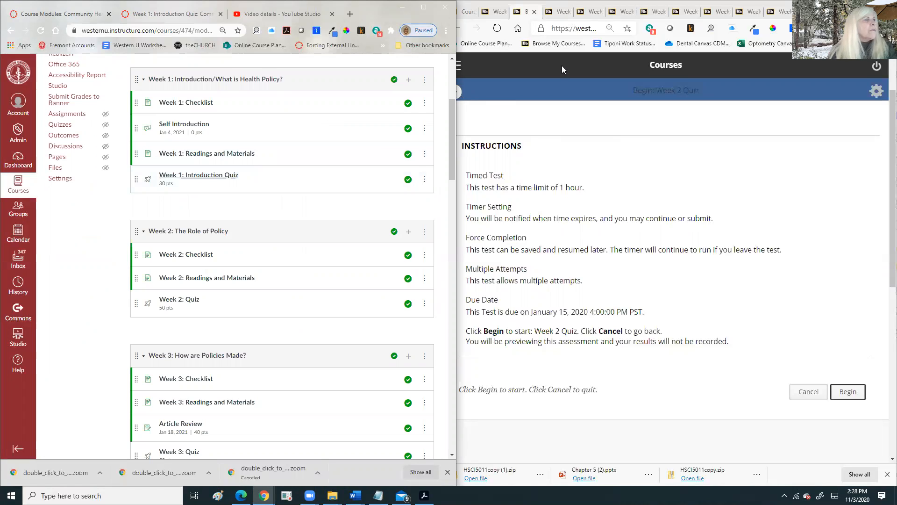
- Close the Week 2 quiz preview and look over the Week 1, Week 3 and Week 4 content pages
left_click(534, 12)
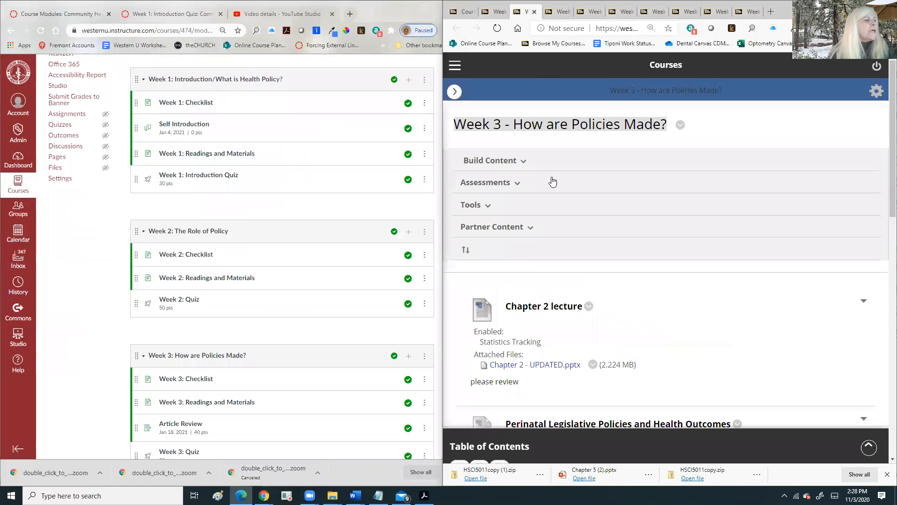
scroll(573, 136, "down", 5)
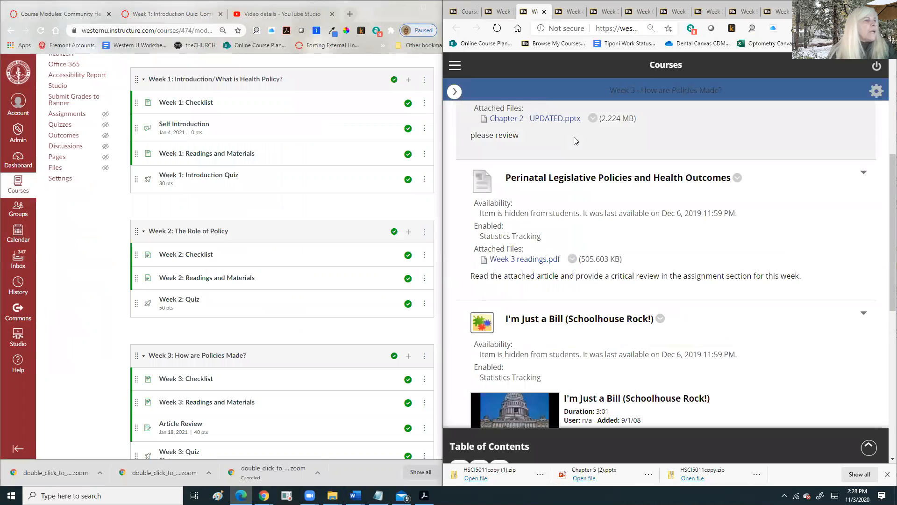
scroll(576, 140, "down", 3)
scroll(576, 140, "up", 5)
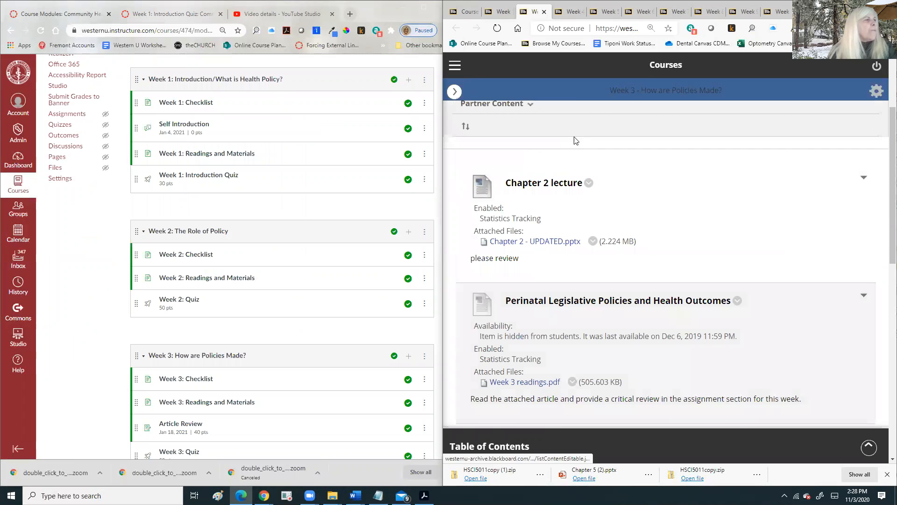
scroll(576, 138, "up", 3)
left_click(500, 11)
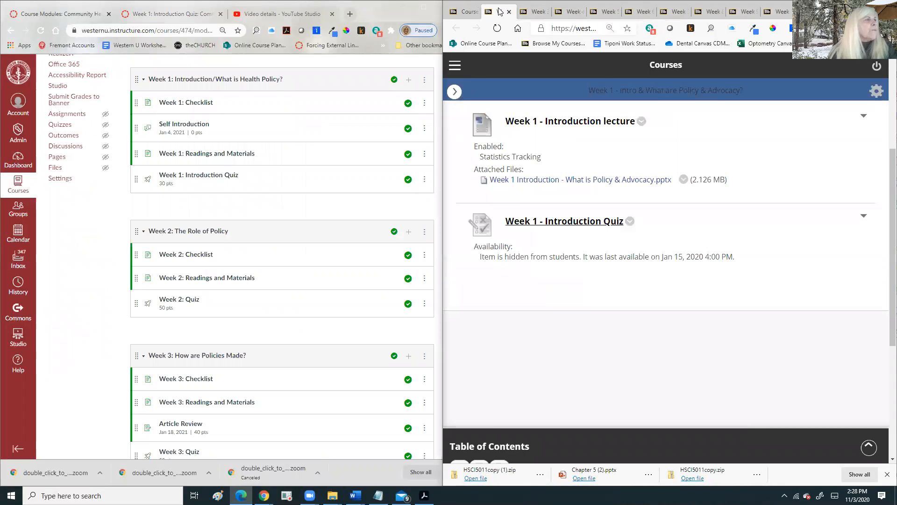
key("ctrl+Tab")
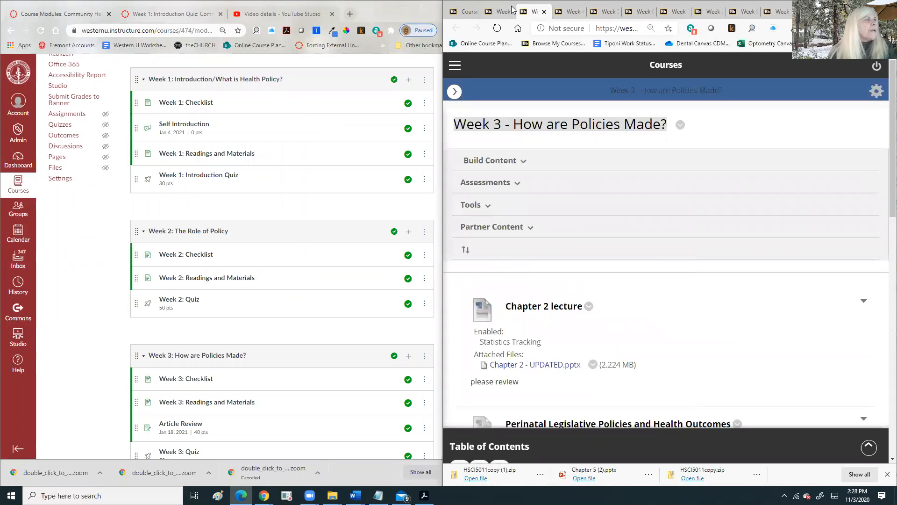
key("ctrl+Tab")
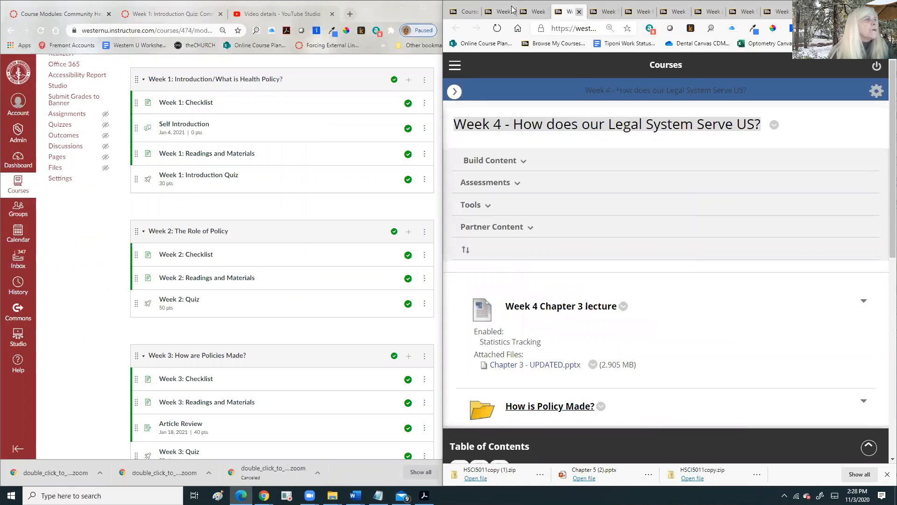
- Open Week 2 - The Role of Policy from the course modules in a new tab and view it
left_click(467, 10)
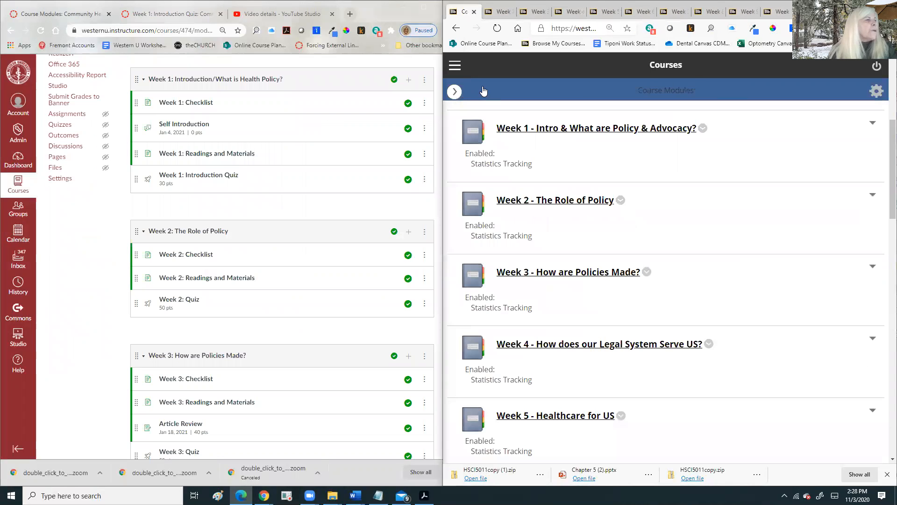
right_click(527, 200)
left_click(570, 207)
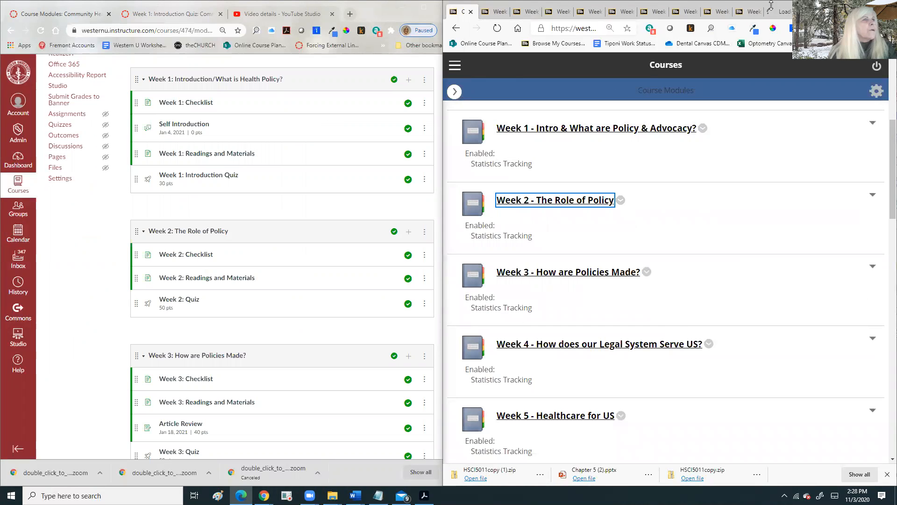
left_click(780, 15)
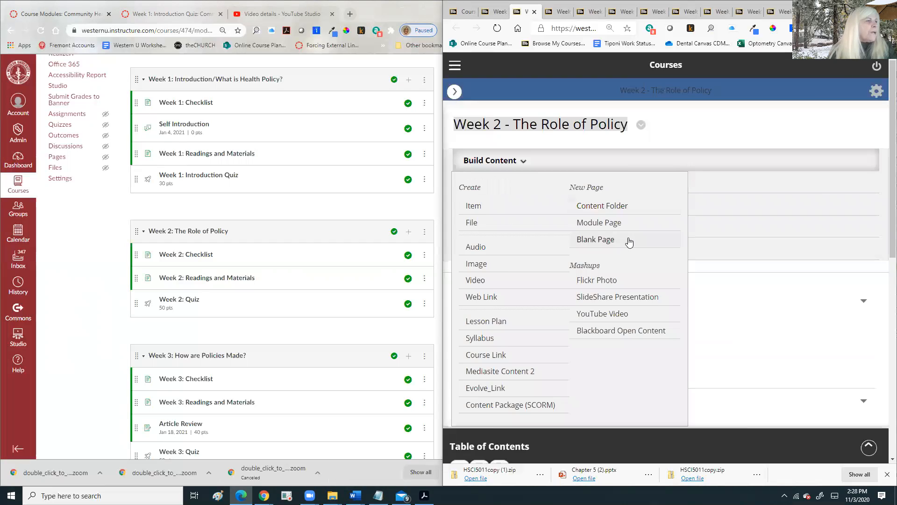
scroll(758, 284, "down", 3)
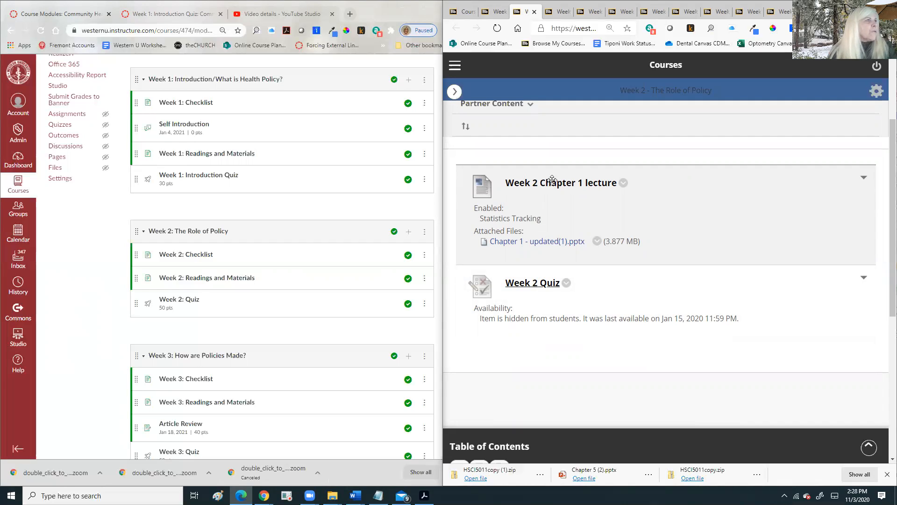
- Review the Week 3 content page and the Week 4 legal system page
left_click(556, 11)
left_click(491, 161)
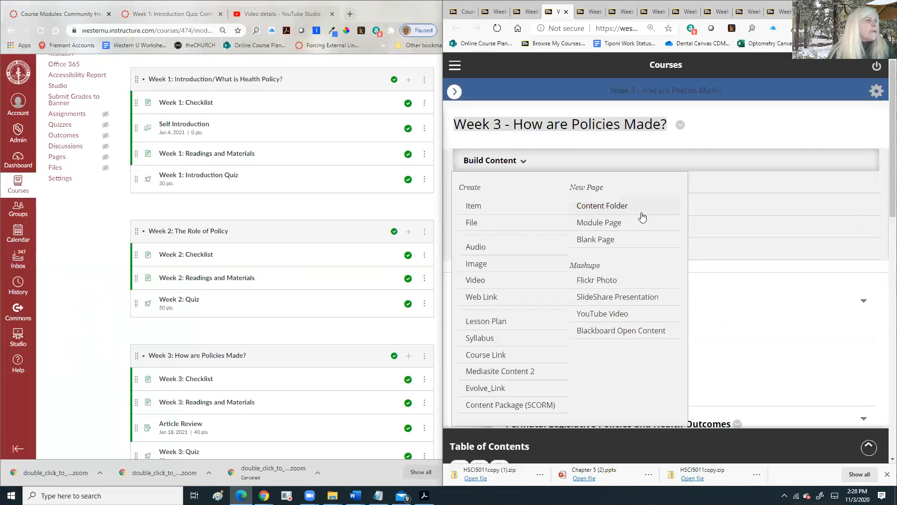
scroll(794, 225, "down", 5)
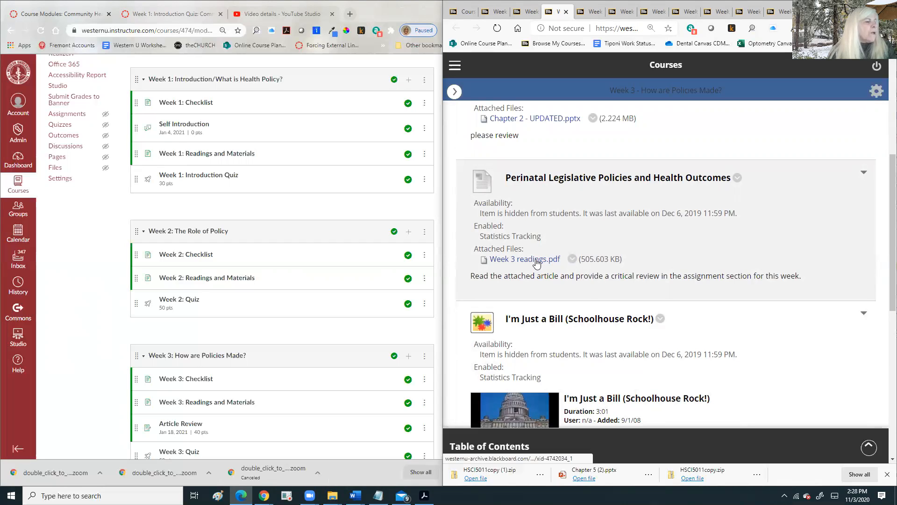
scroll(536, 267, "down", 6)
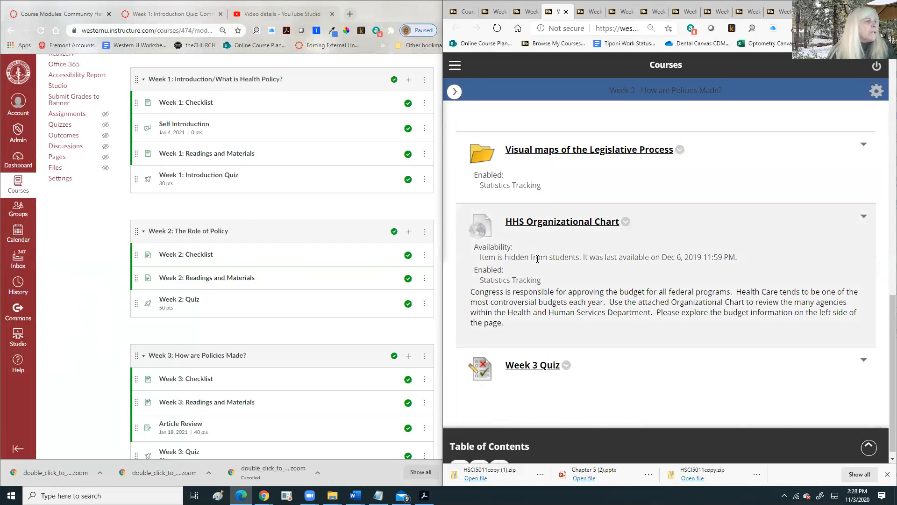
scroll(537, 262, "down", 1)
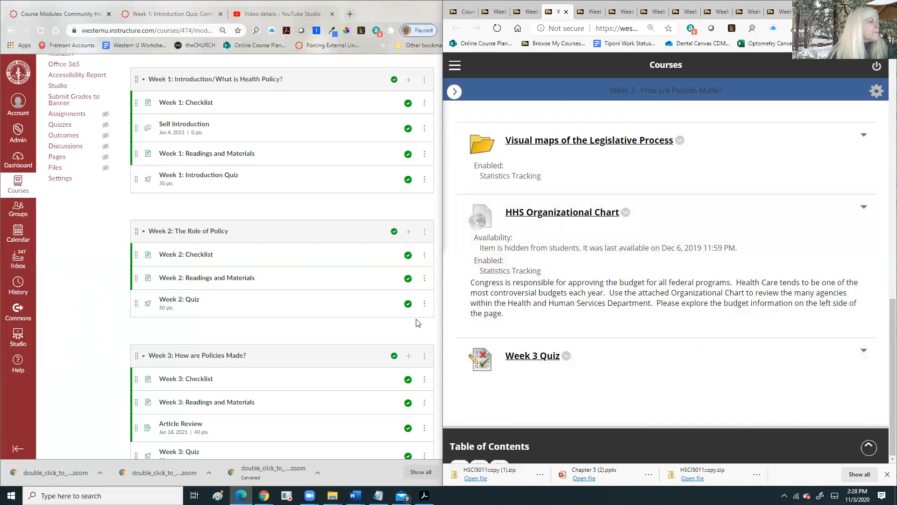
scroll(305, 346, "down", 3)
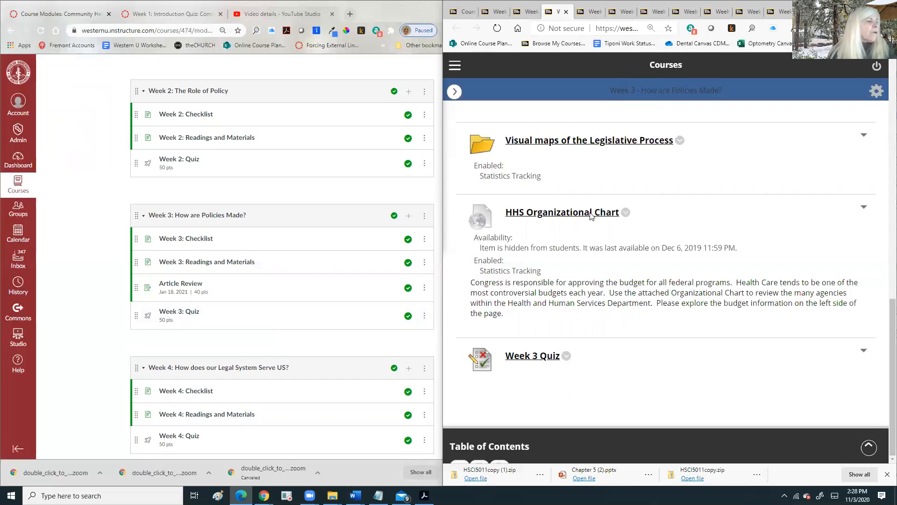
left_click(591, 11)
scroll(591, 167, "down", 4)
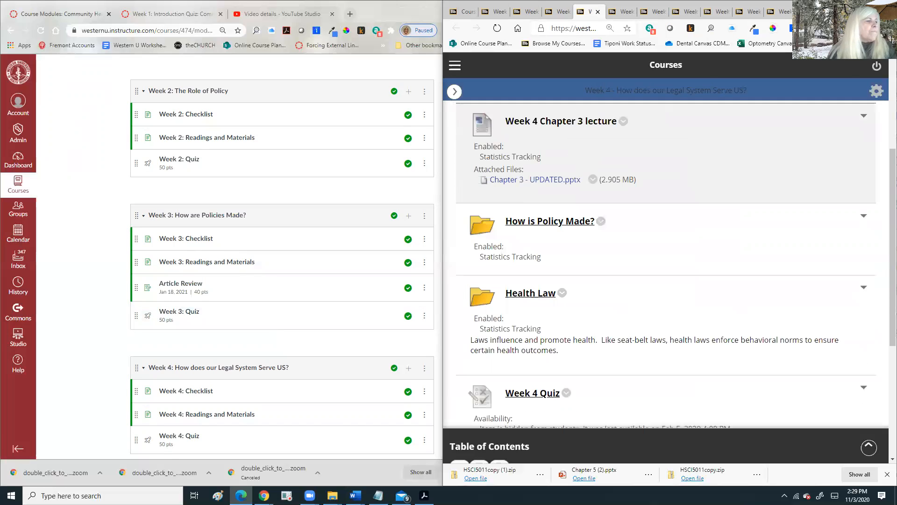
scroll(755, 260, "down", 5)
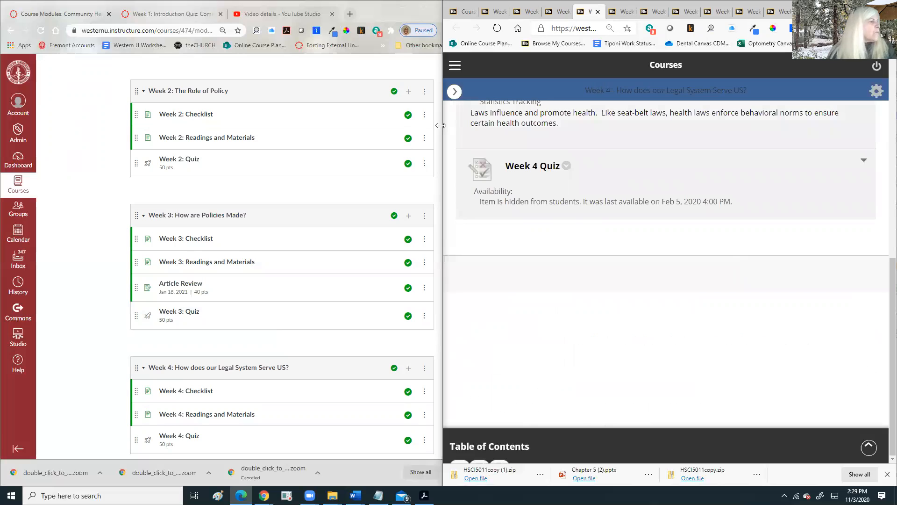
- Review the Week 5 Healthcare for US page and the Week 6 page
left_click(627, 8)
scroll(636, 173, "down", 8)
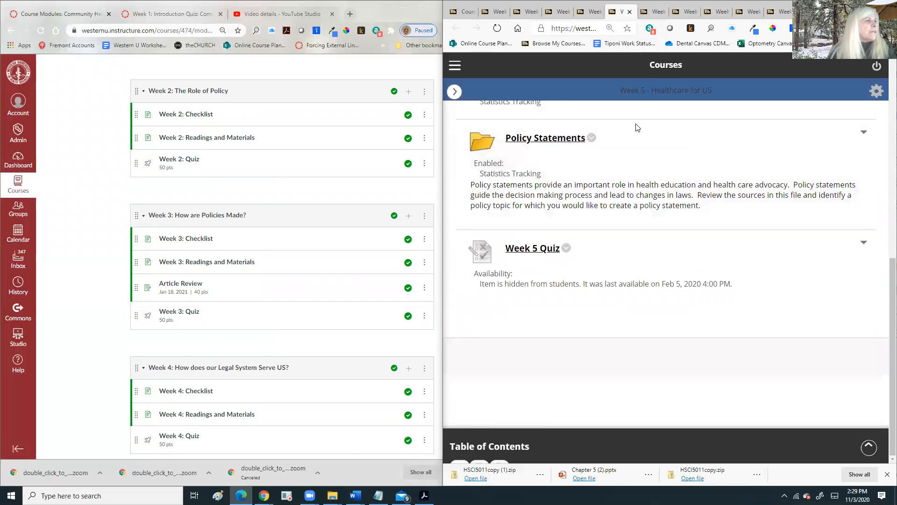
scroll(638, 128, "up", 8)
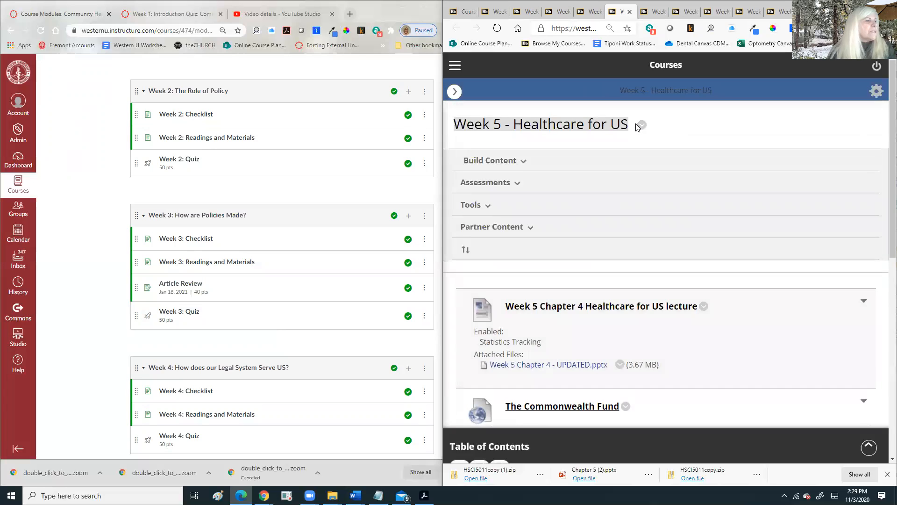
scroll(638, 127, "down", 3)
key("ctrl+Tab")
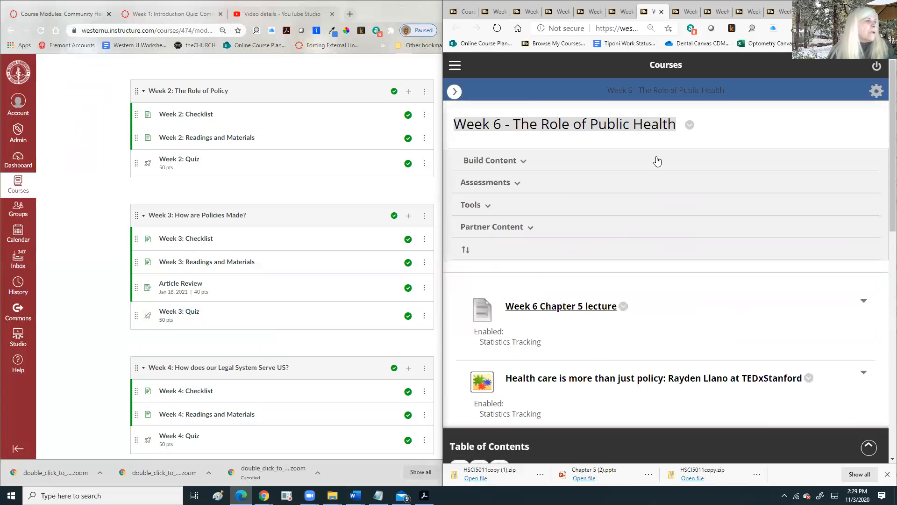
left_click(657, 161)
scroll(771, 171, "down", 12)
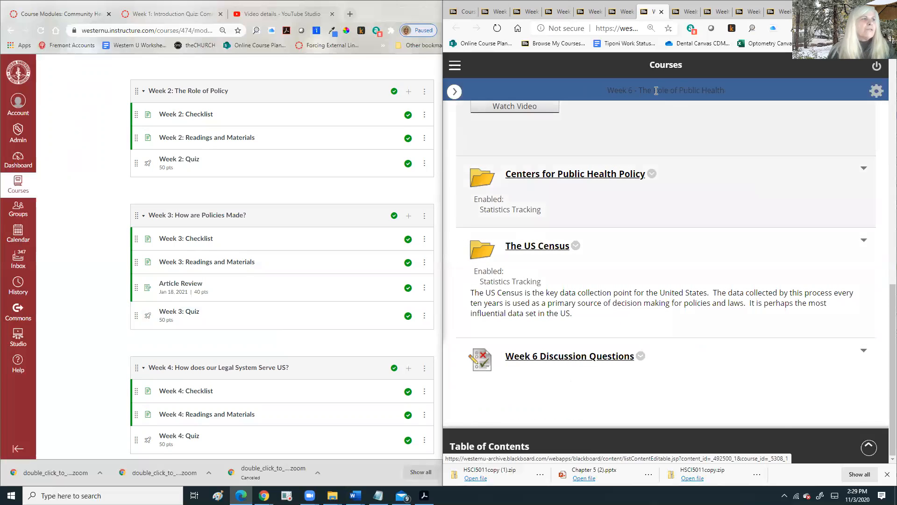
- Review the Week 7 The Right of Health and Week 8 Social Determinants pages, highlighting the Week 8 assignment text
left_click(683, 11)
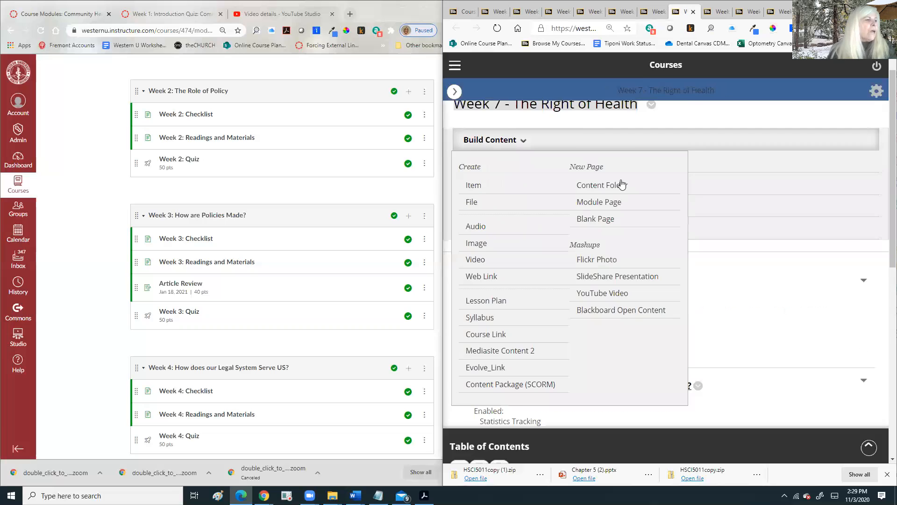
scroll(682, 294, "down", 6)
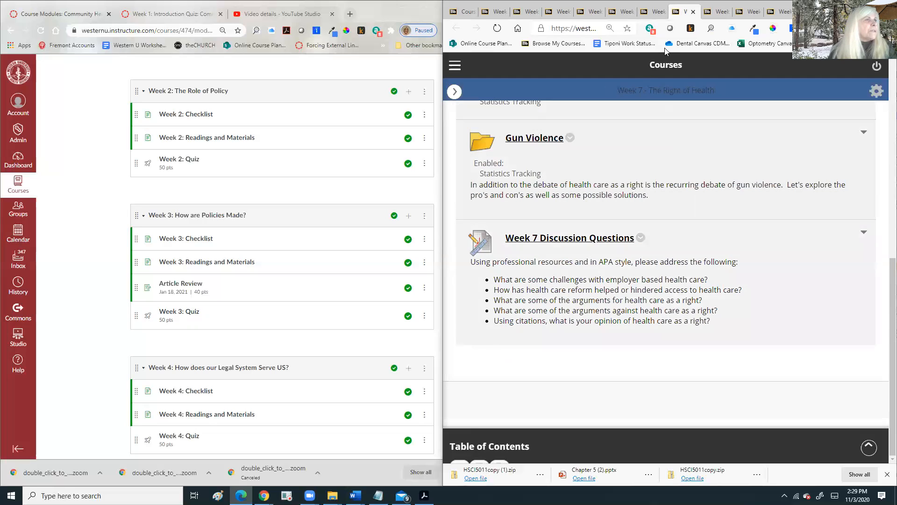
left_click(717, 17)
scroll(617, 206, "down", 15)
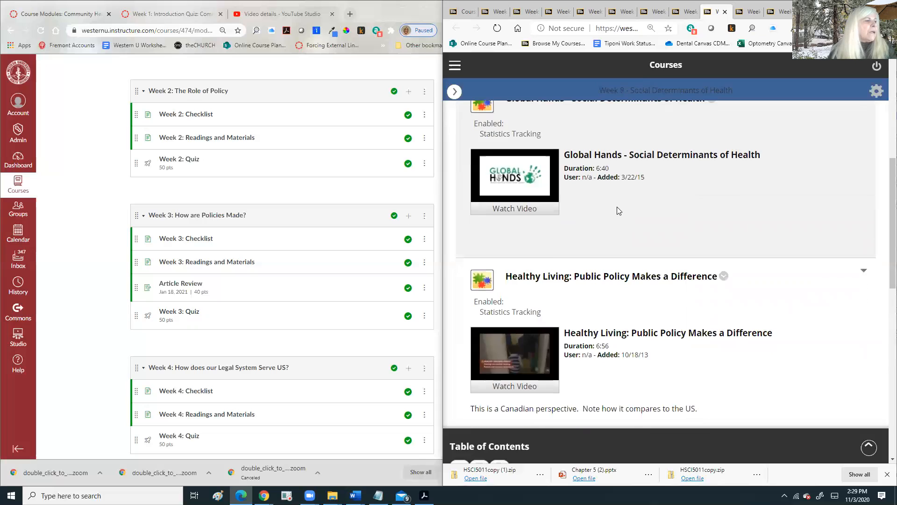
scroll(617, 208, "down", 1)
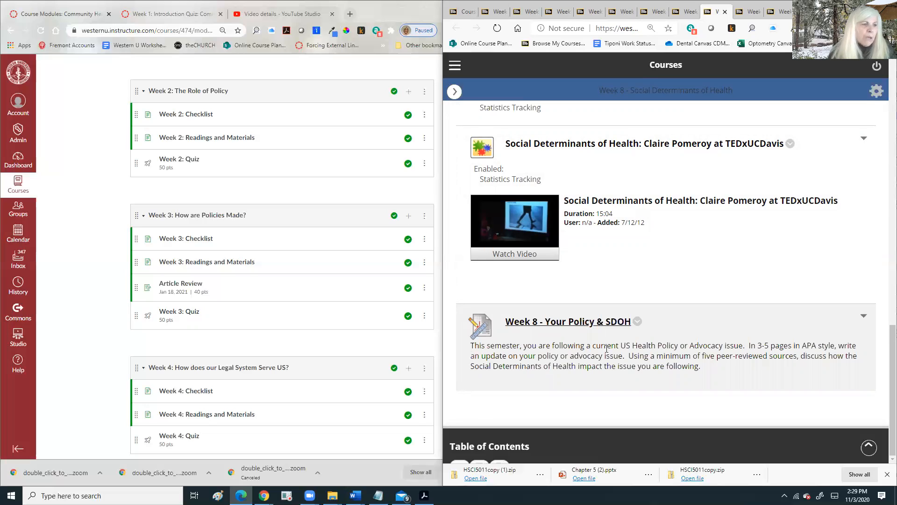
left_click_drag(702, 346, 799, 356)
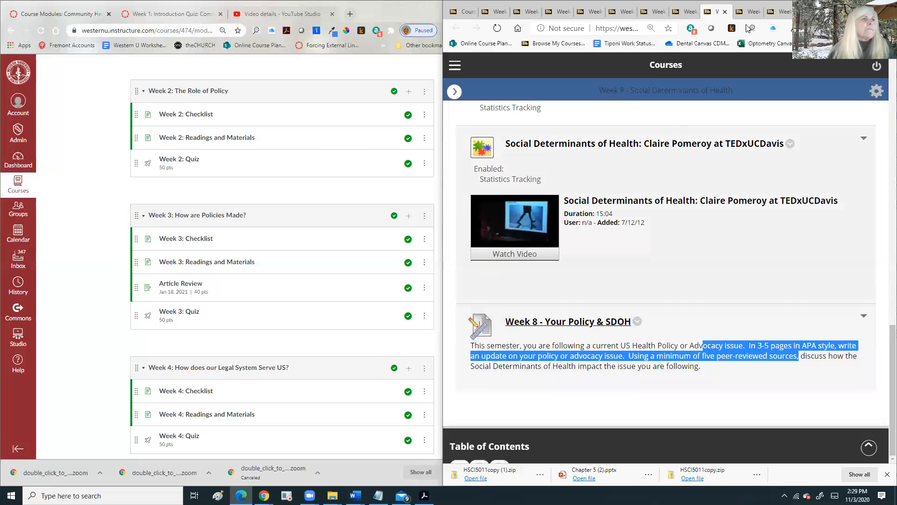
- Review the Week 9 Health Insurance and Week 10 Health Economics pages
left_click(755, 13)
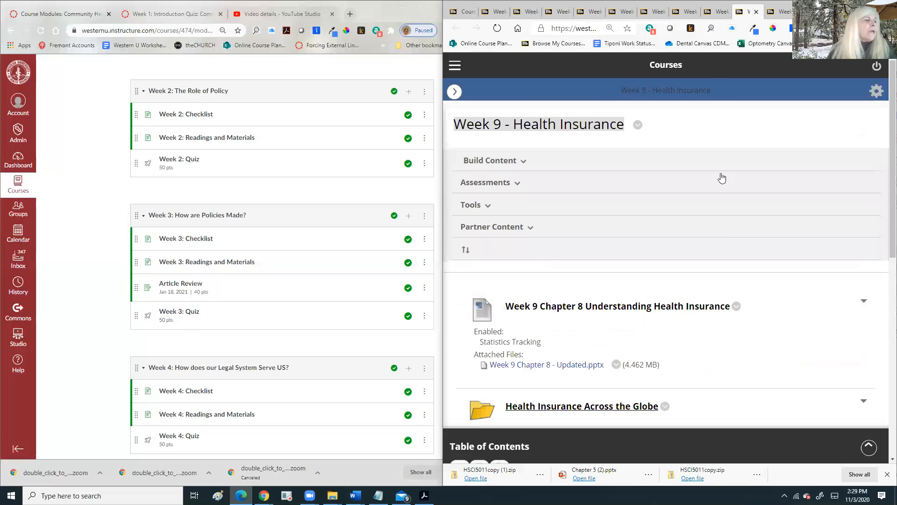
scroll(721, 178, "down", 4)
scroll(721, 184, "up", 1)
scroll(718, 181, "down", 5)
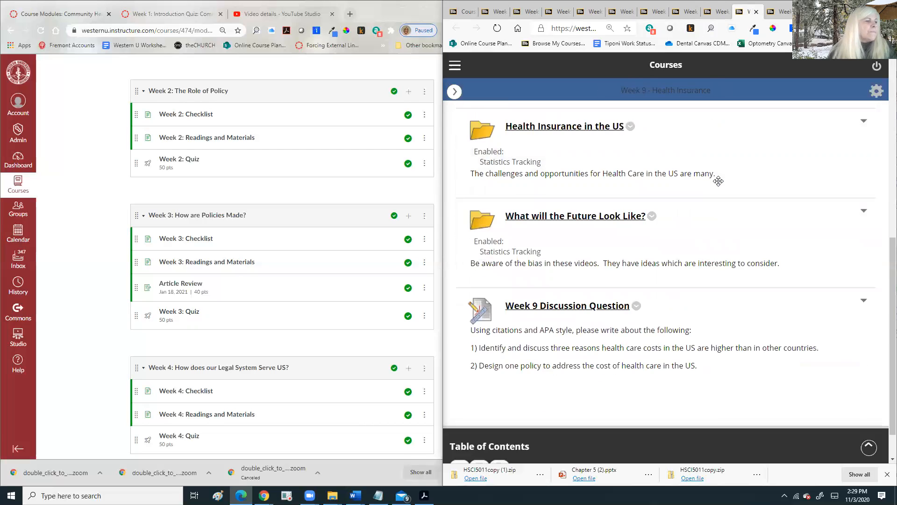
scroll(719, 181, "up", 3)
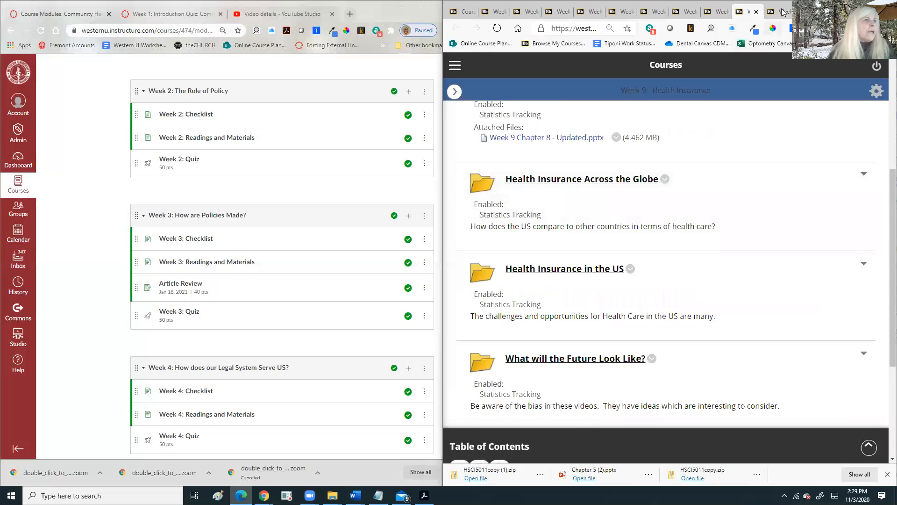
left_click(781, 12)
scroll(732, 186, "down", 5)
scroll(729, 244, "down", 8)
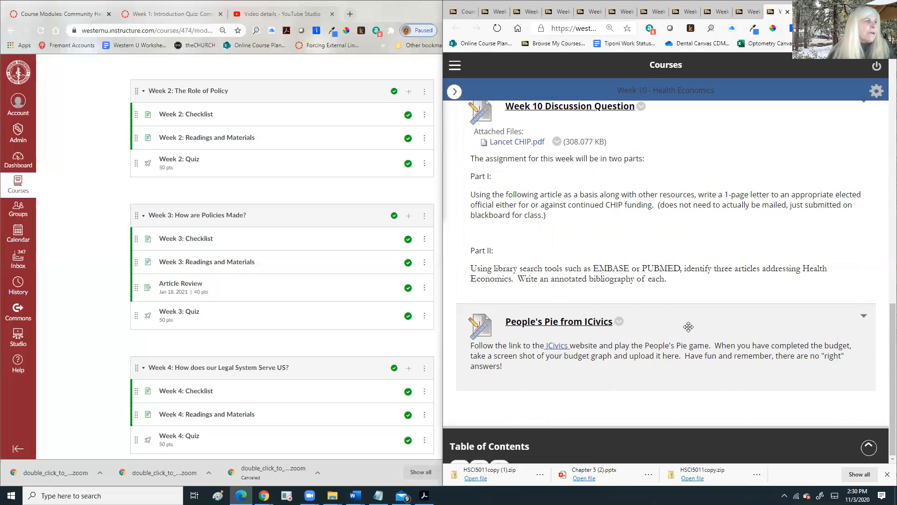
scroll(520, 208, "up", 14)
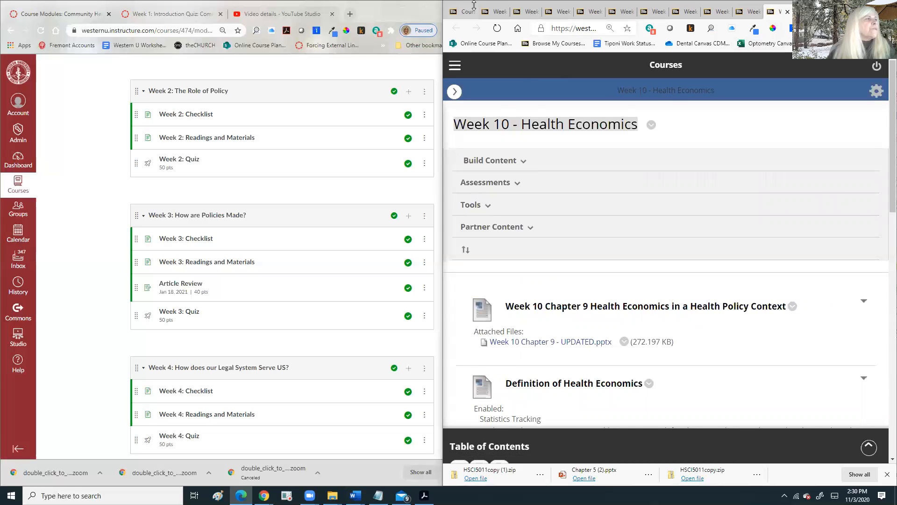
- Return to the Course Modules list and start adding an item to the Week 11 module
key("ctrl+1")
scroll(565, 242, "down", 5)
scroll(564, 242, "down", 4)
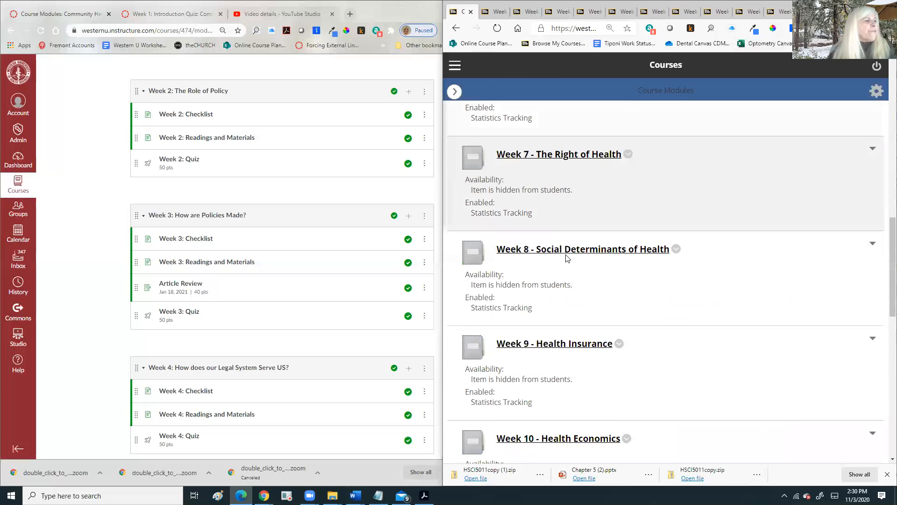
scroll(559, 326, "down", 4)
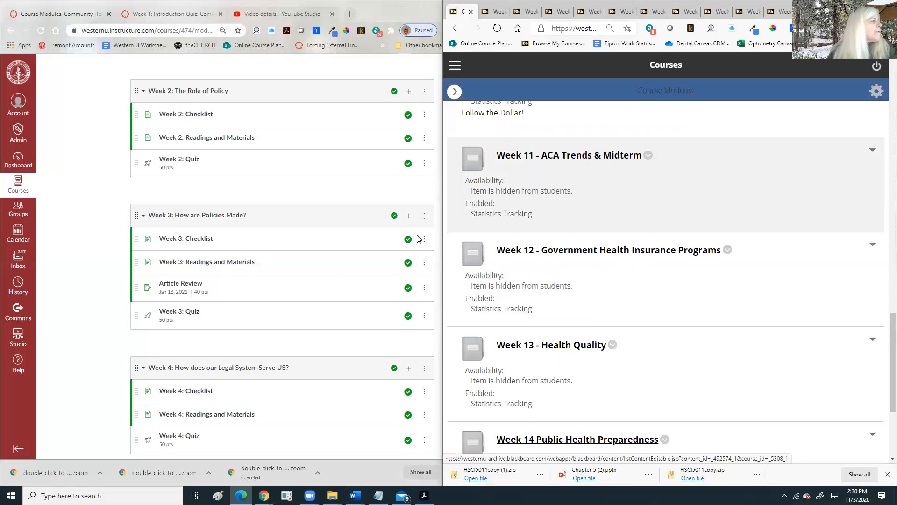
scroll(329, 275, "down", 6)
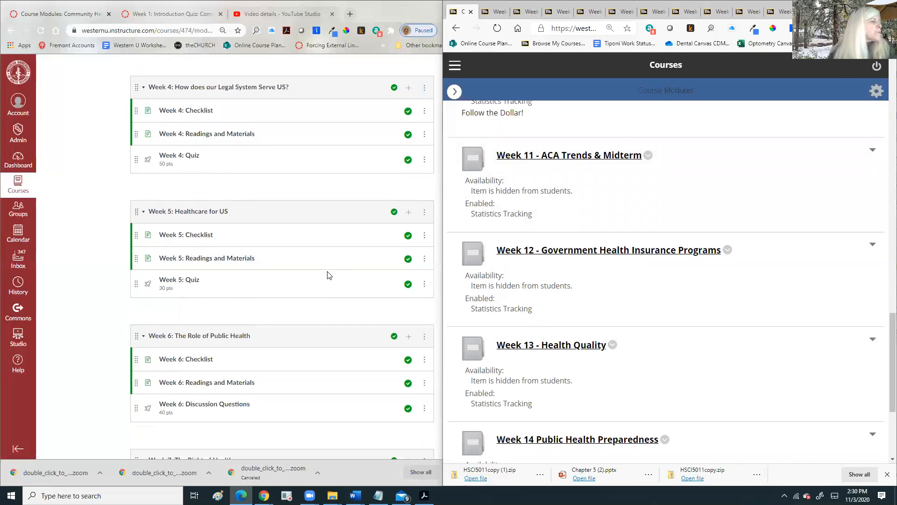
scroll(329, 275, "down", 13)
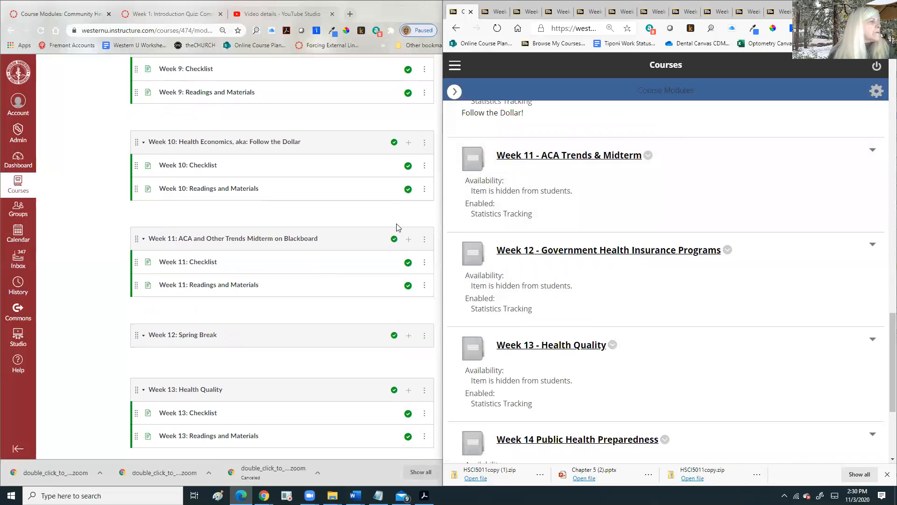
left_click(409, 239)
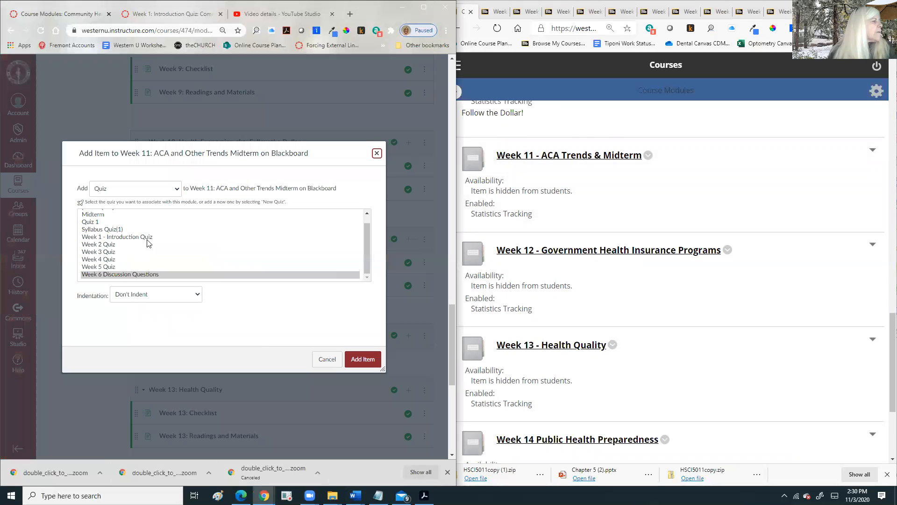
- Add the 100-pt Midterm quiz to the Week 11: ACA and Other Trends module and publish it
left_click(102, 215)
left_click(367, 361)
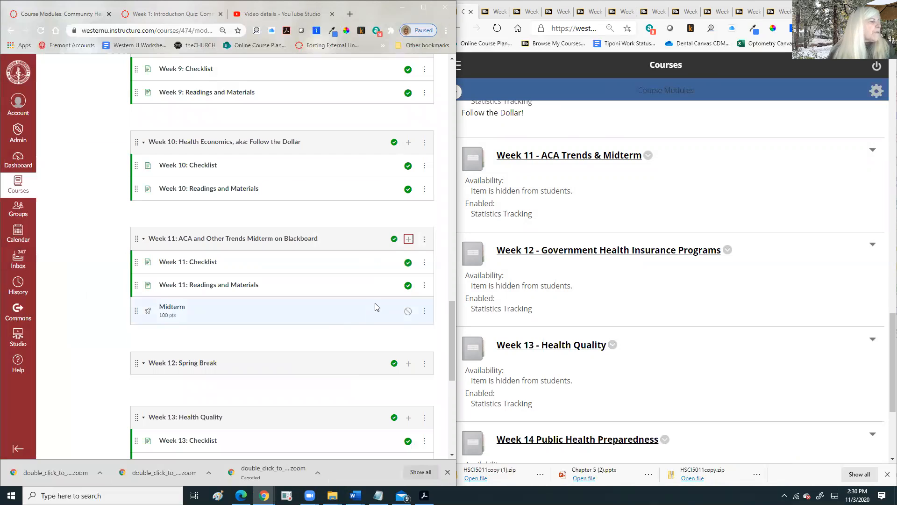
left_click(409, 313)
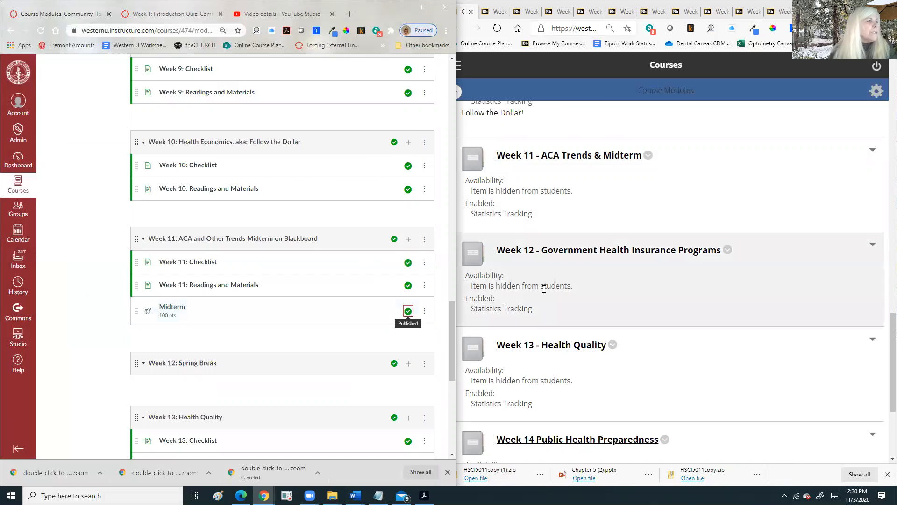
scroll(544, 293, "down", 3)
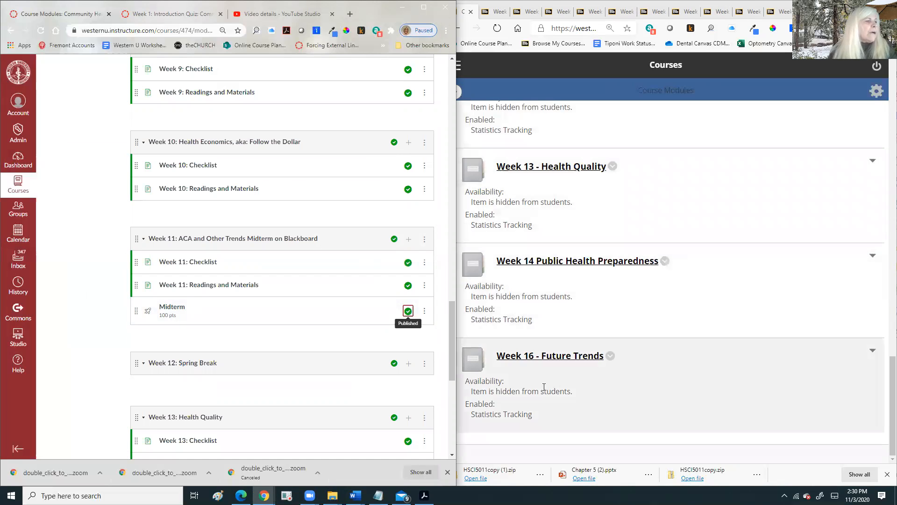
scroll(558, 286, "up", 1)
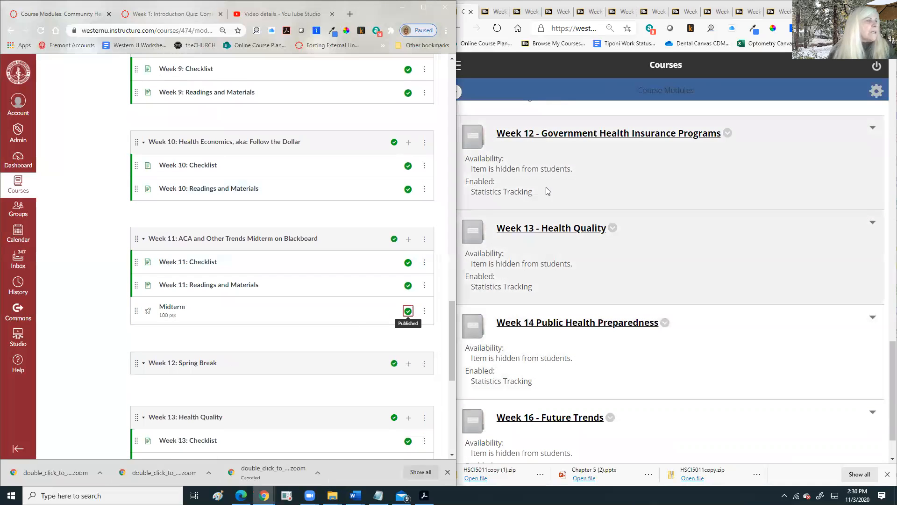
scroll(532, 144, "up", 4)
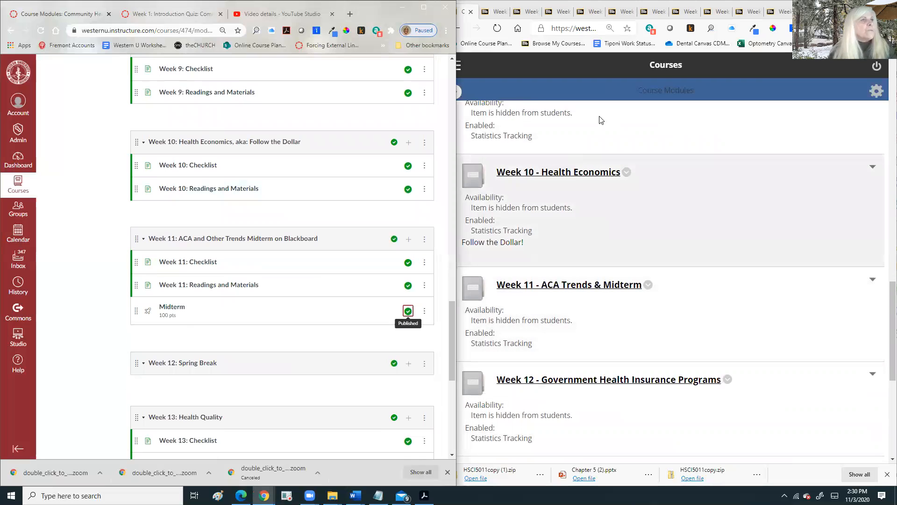
- Review the Week 10 Health Economics page, then return to the course modules list
left_click(789, 14)
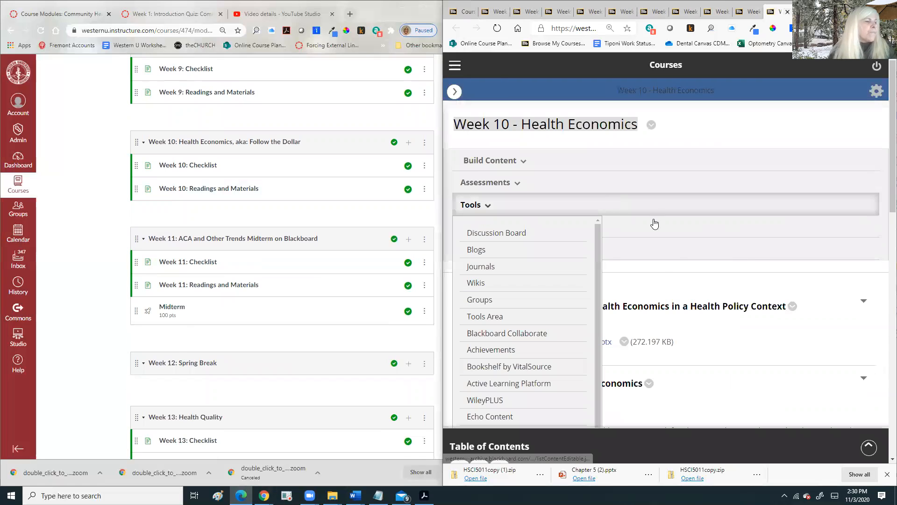
scroll(660, 279, "down", 3)
scroll(660, 279, "down", 7)
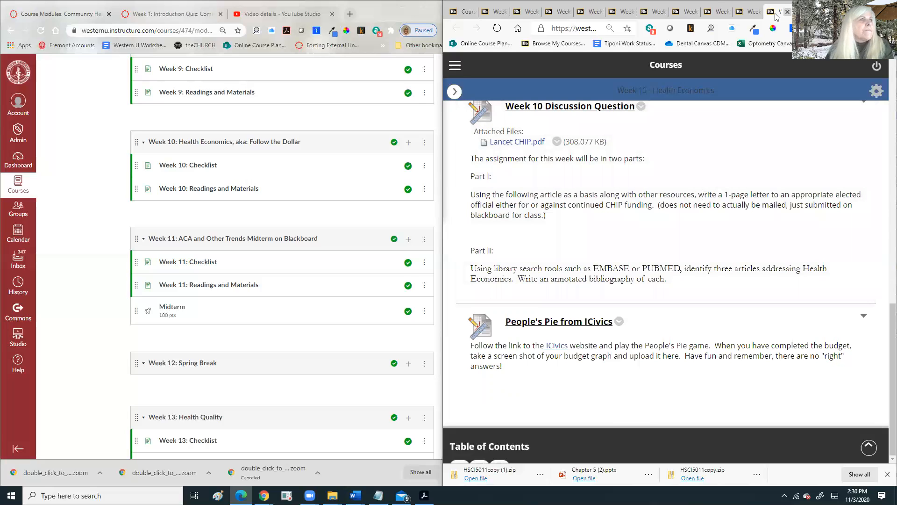
scroll(484, 149, "up", 2)
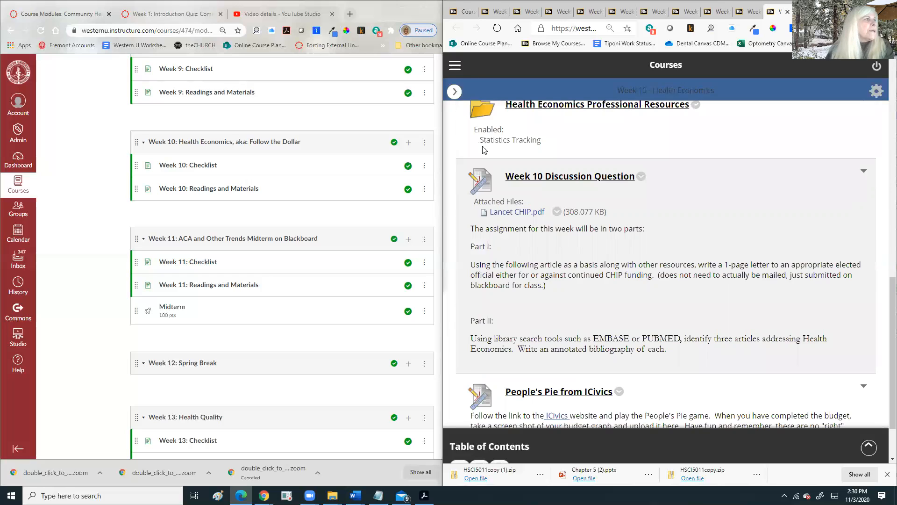
scroll(485, 149, "up", 3)
left_click(465, 12)
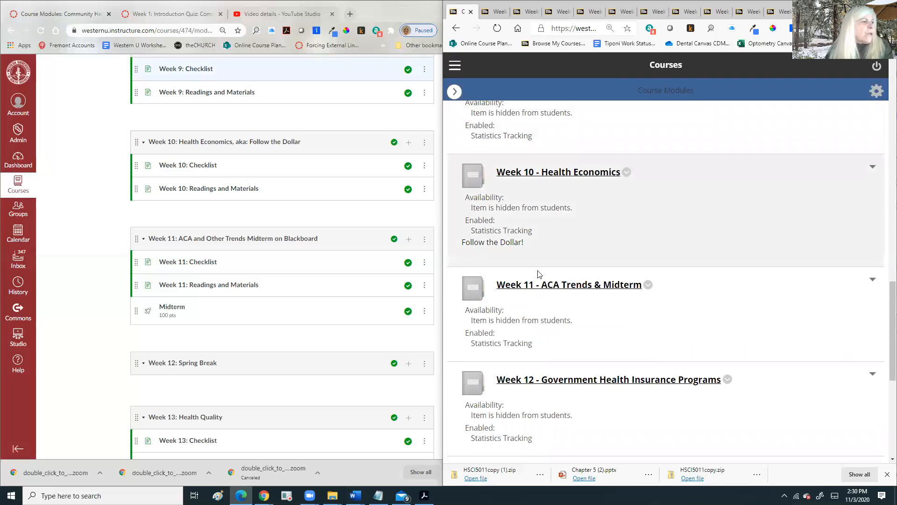
scroll(547, 243, "down", 1)
- Open the Week 11, 12, 13, 14 and 16 - Future Trends modules in new tabs
right_click(554, 227)
left_click(597, 229)
right_click(581, 319)
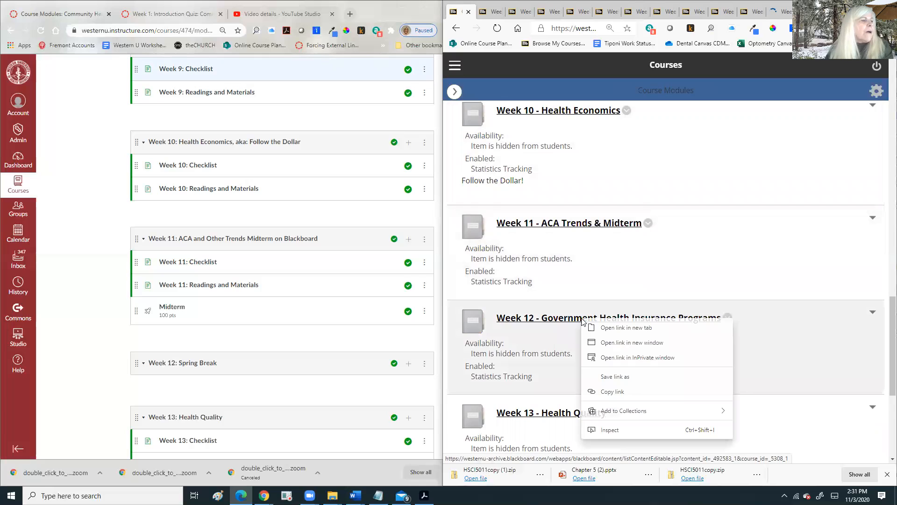
left_click(604, 329)
scroll(578, 327, "down", 4)
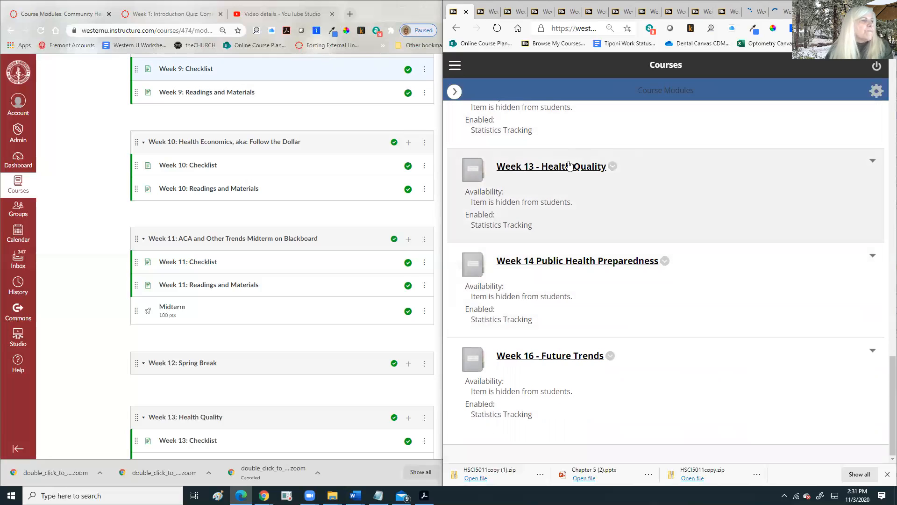
right_click(569, 165)
left_click(601, 173)
right_click(571, 263)
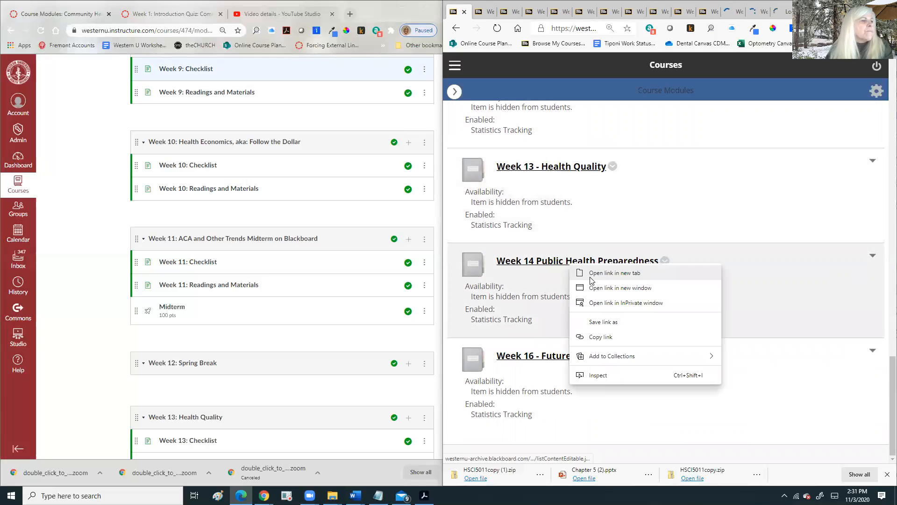
left_click(602, 275)
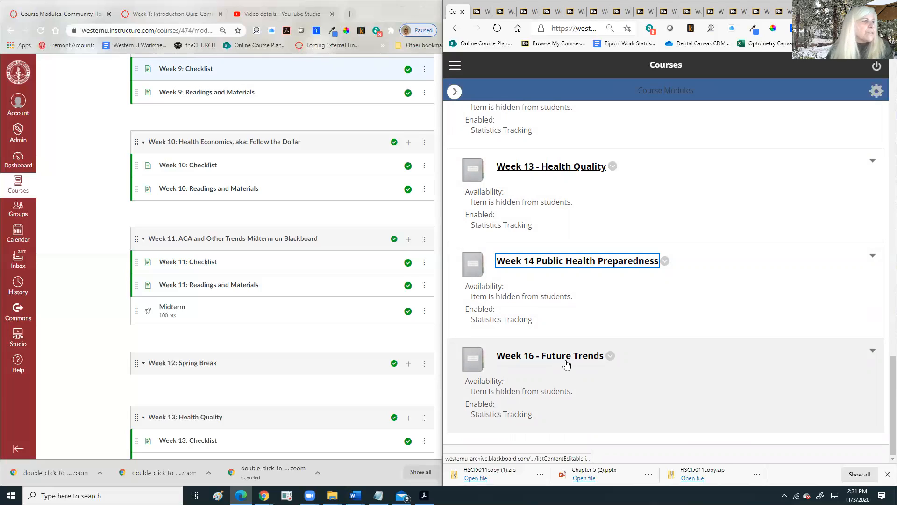
right_click(566, 364)
left_click(613, 369)
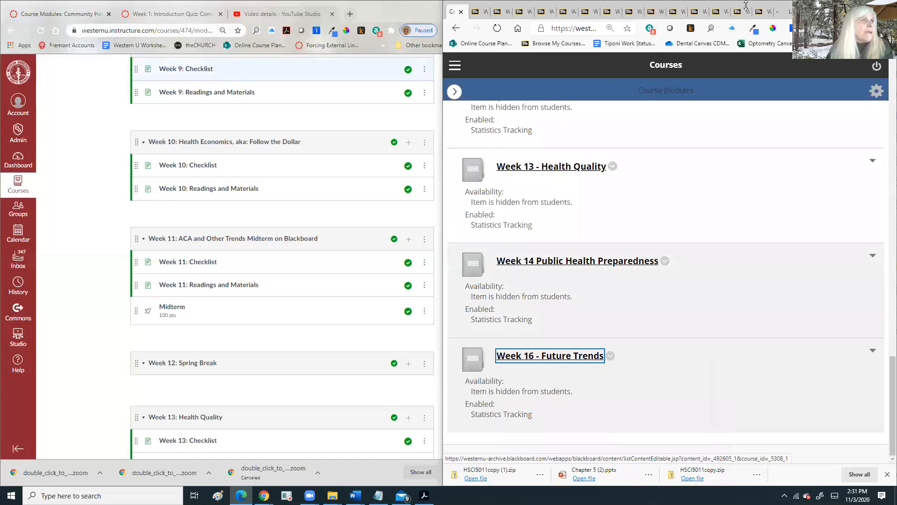
- Read through Week 16 - Future Trends, highlighting the phrase 'final project & power point'
left_click(783, 15)
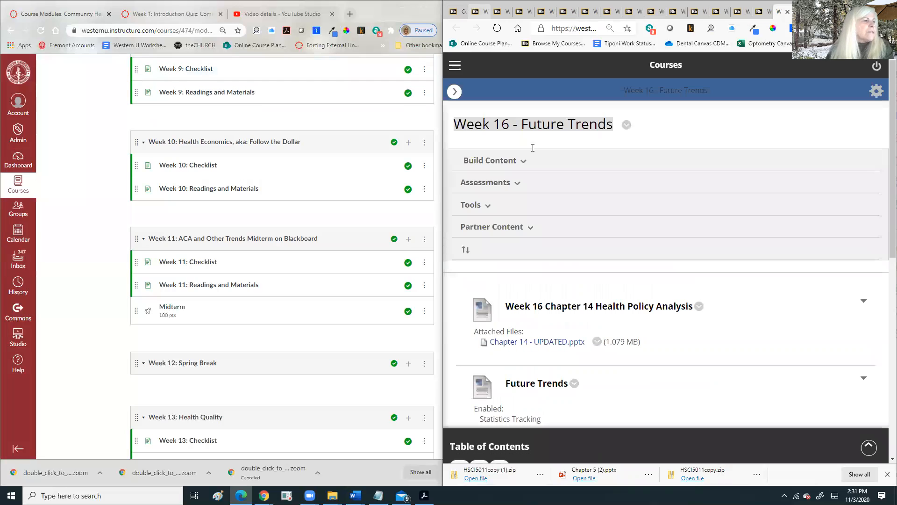
scroll(649, 279, "down", 9)
scroll(649, 282, "up", 7)
scroll(593, 285, "down", 3)
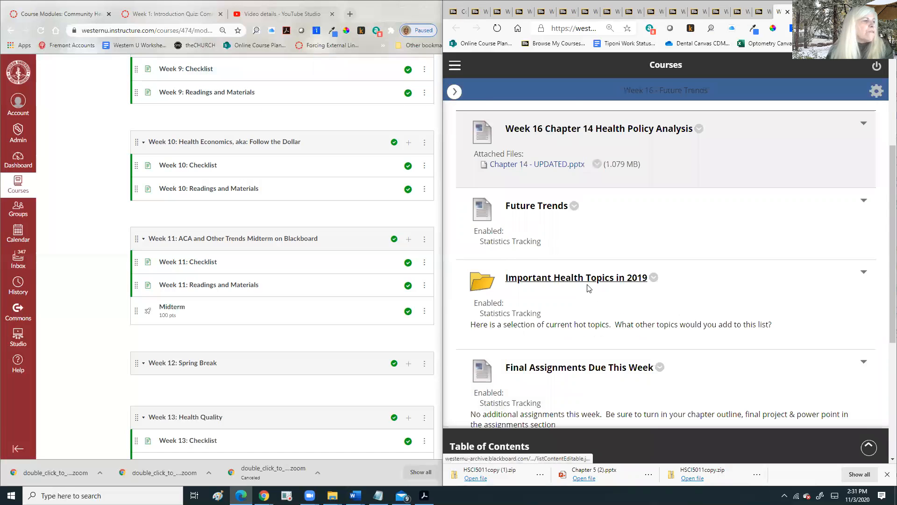
scroll(588, 287, "down", 2)
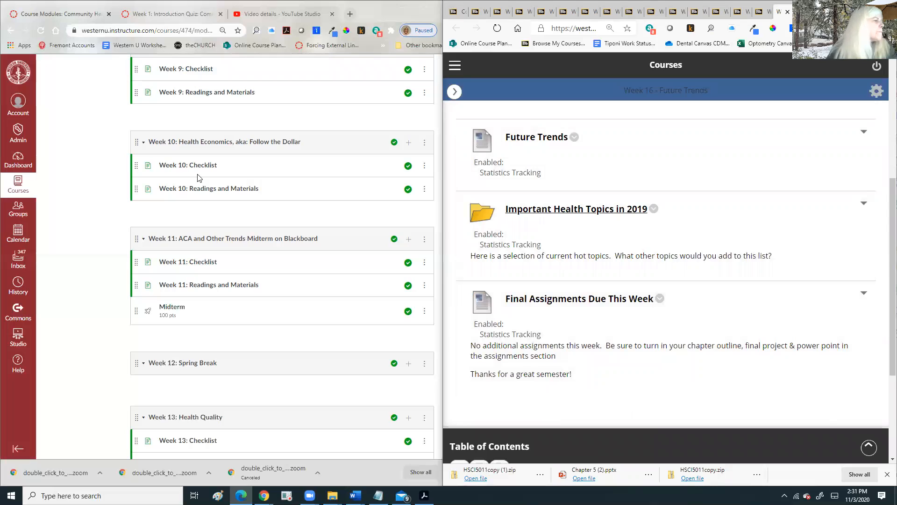
scroll(201, 310, "down", 8)
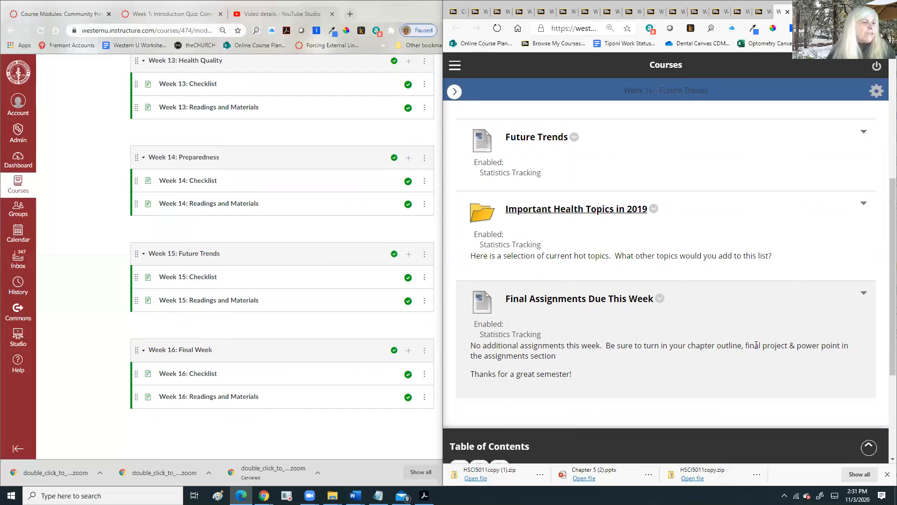
left_click_drag(746, 346, 834, 343)
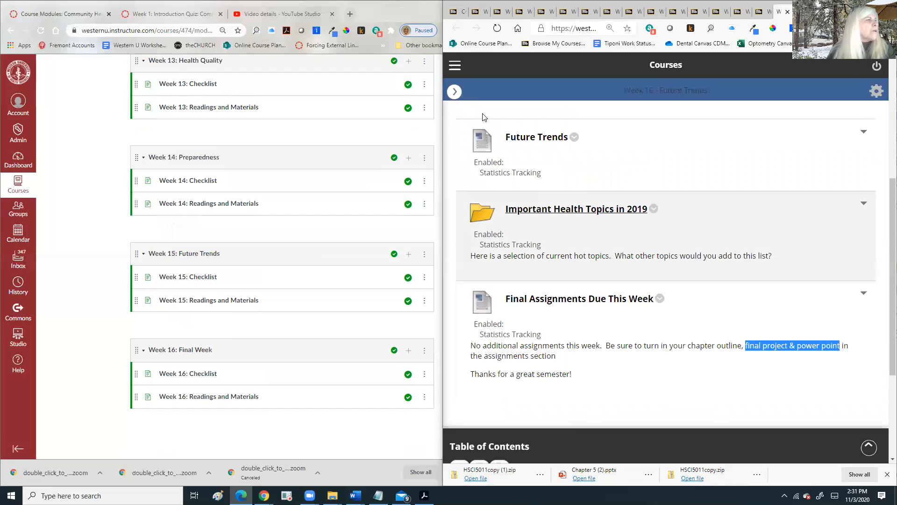
left_click(453, 91)
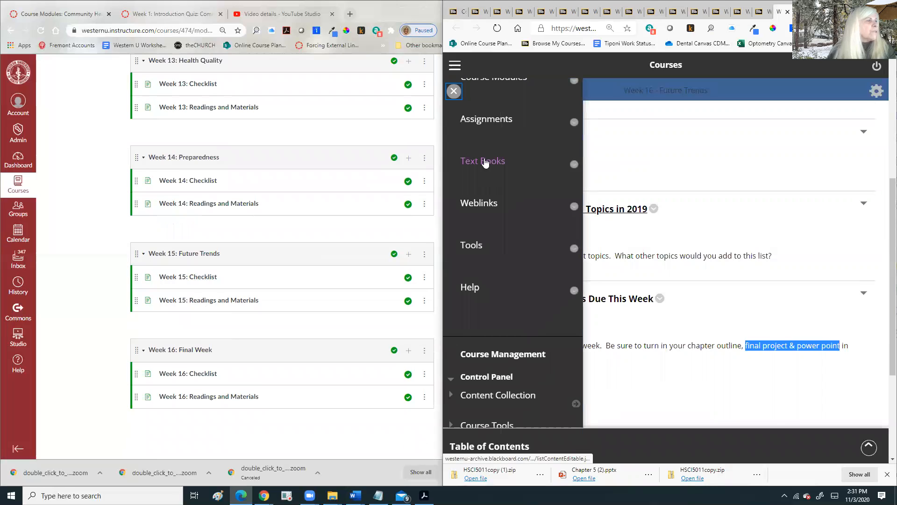
- Open the course Assignments list and preview the 10-point Week 4 - Chapter 3 assignment
left_click(484, 121)
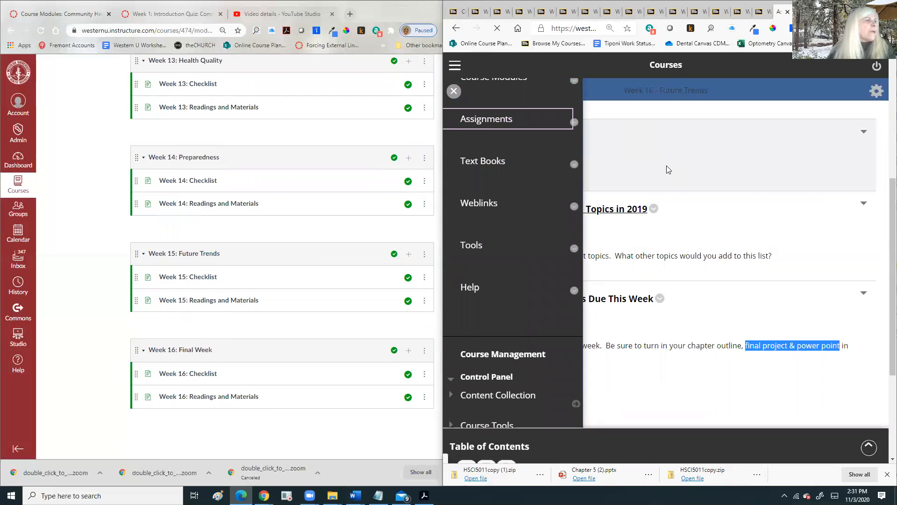
left_click(621, 183)
scroll(620, 205, "down", 3)
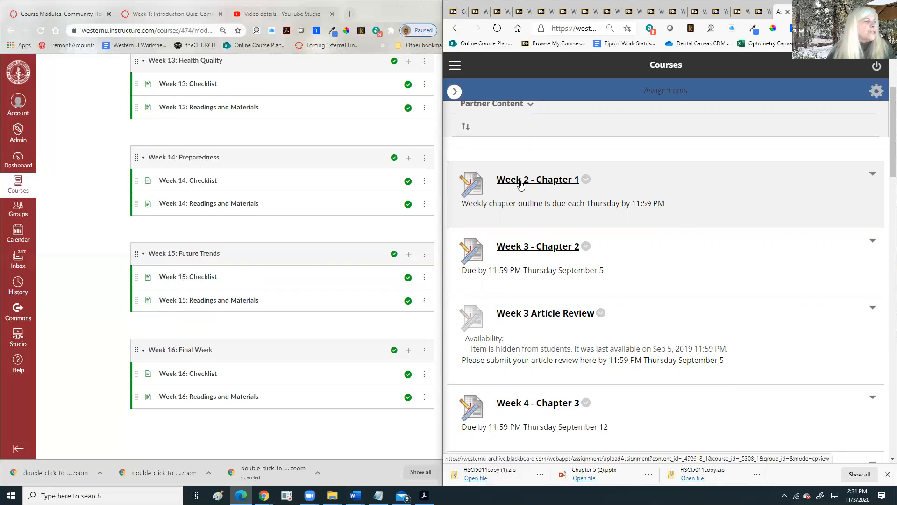
scroll(523, 184, "down", 3)
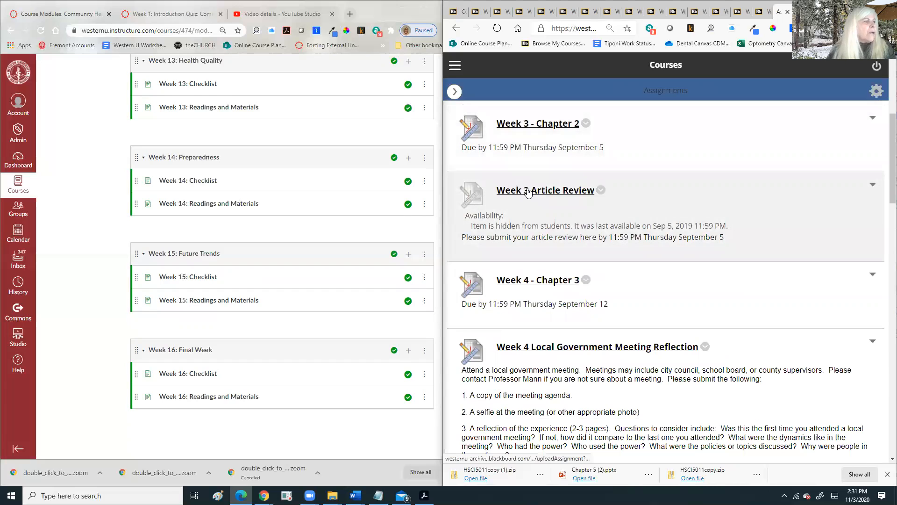
scroll(528, 201, "down", 1)
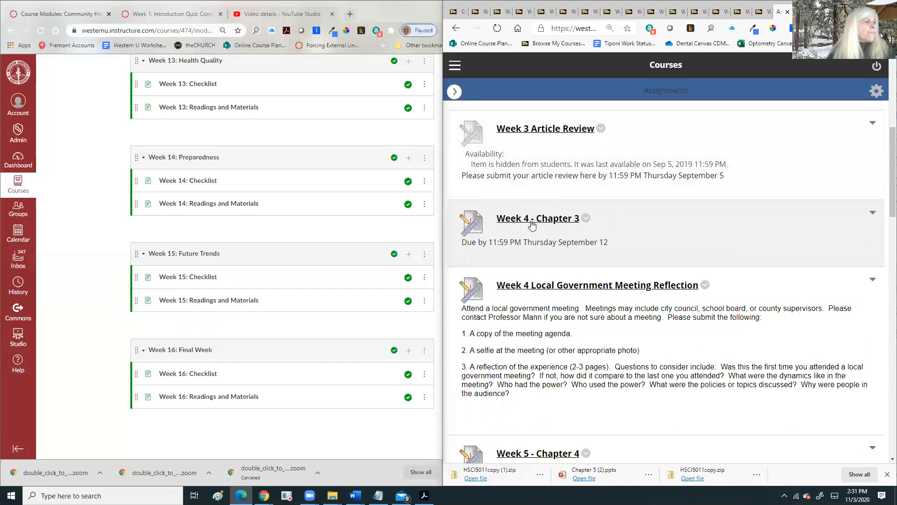
left_click(532, 223)
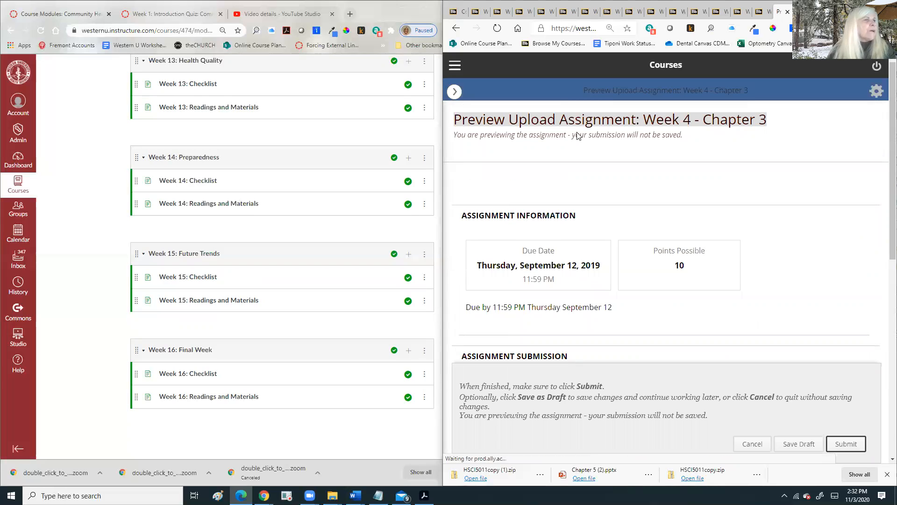
key("alt+Left")
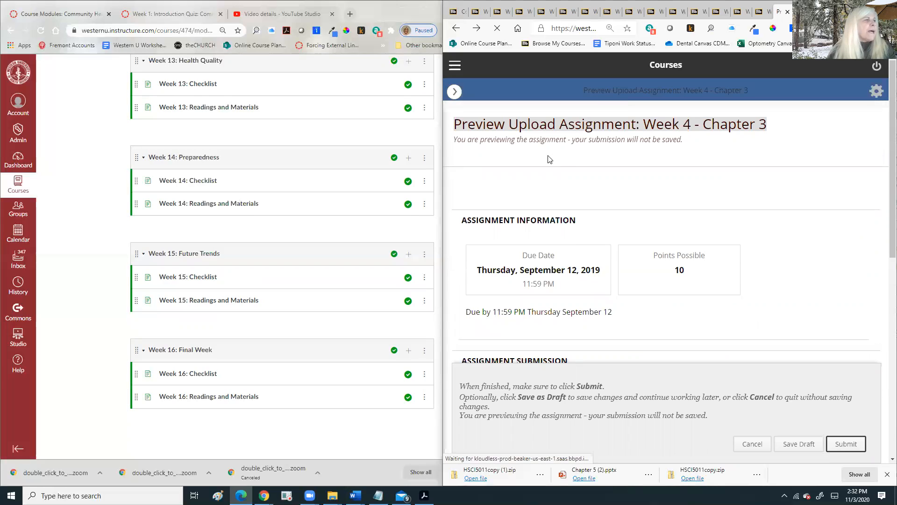
- Scroll through the weekly chapter outline assignments, down to the hidden Week 3 Article Review
scroll(541, 210, "down", 3)
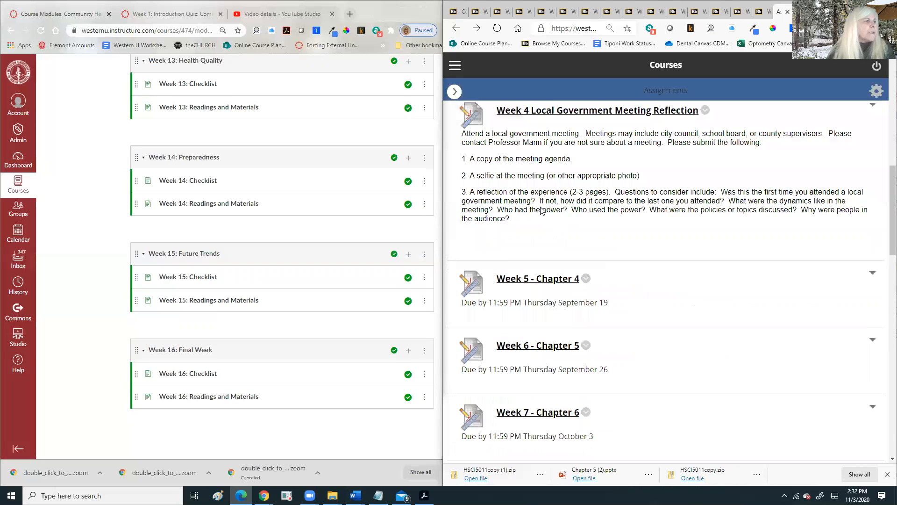
scroll(530, 170, "up", 2)
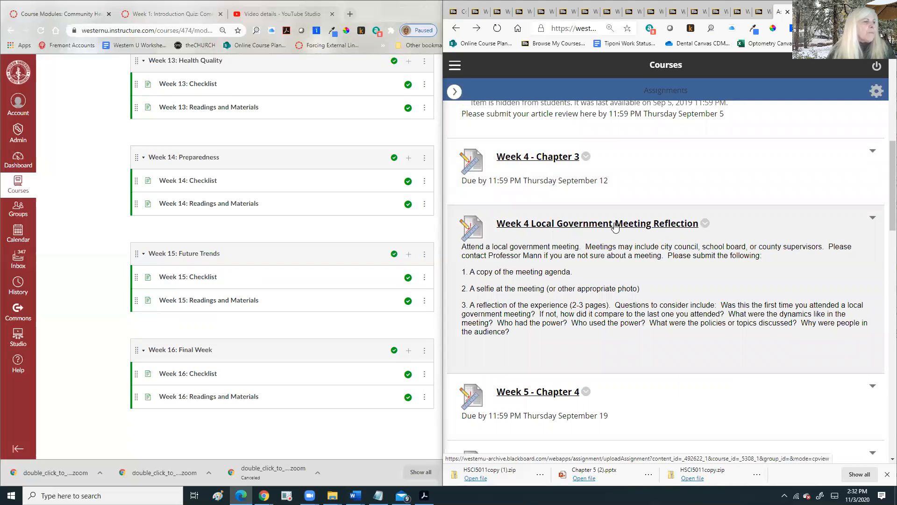
scroll(522, 187, "down", 3)
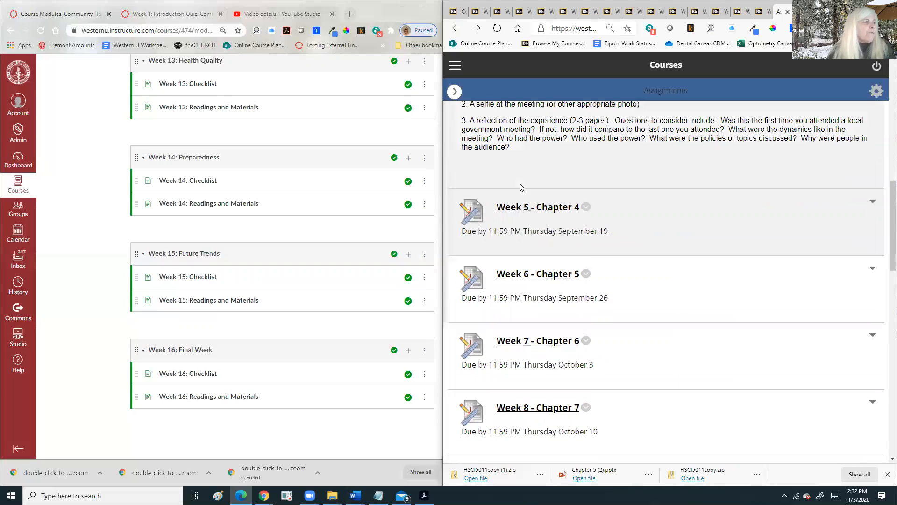
scroll(522, 196, "down", 2)
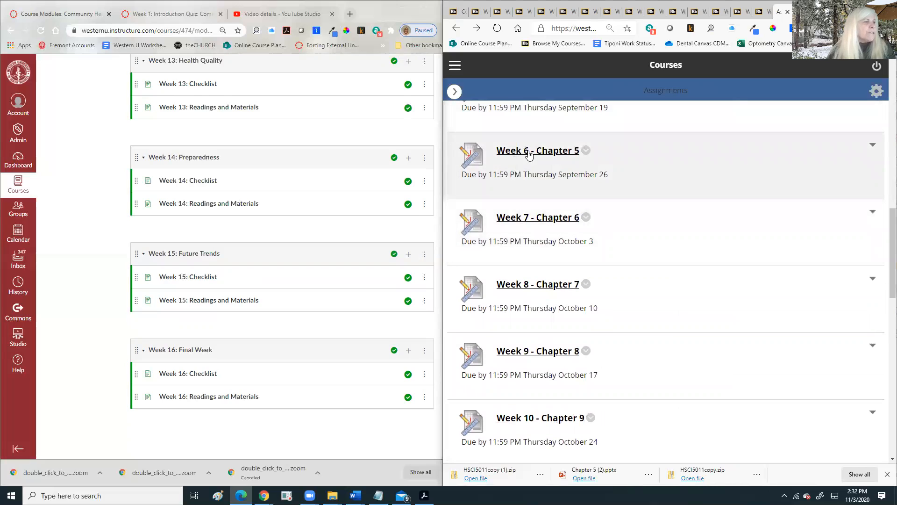
scroll(523, 228, "down", 11)
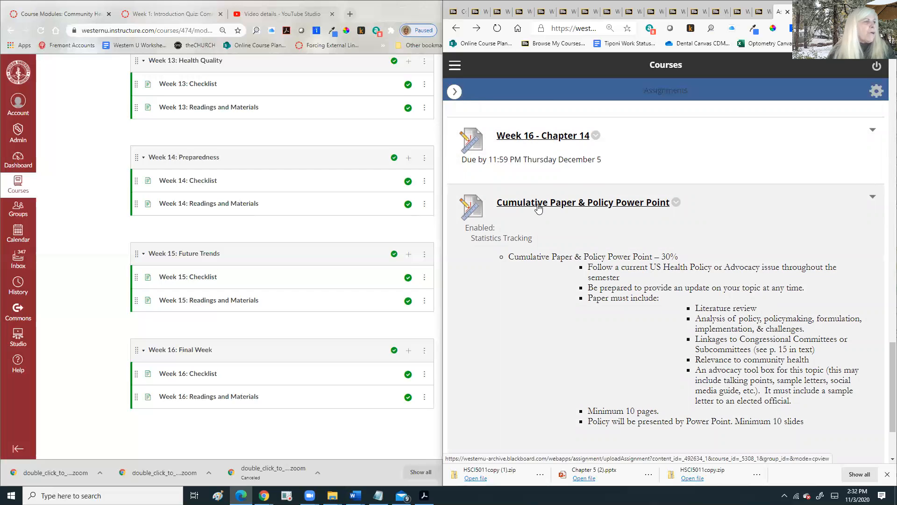
scroll(538, 208, "up", 15)
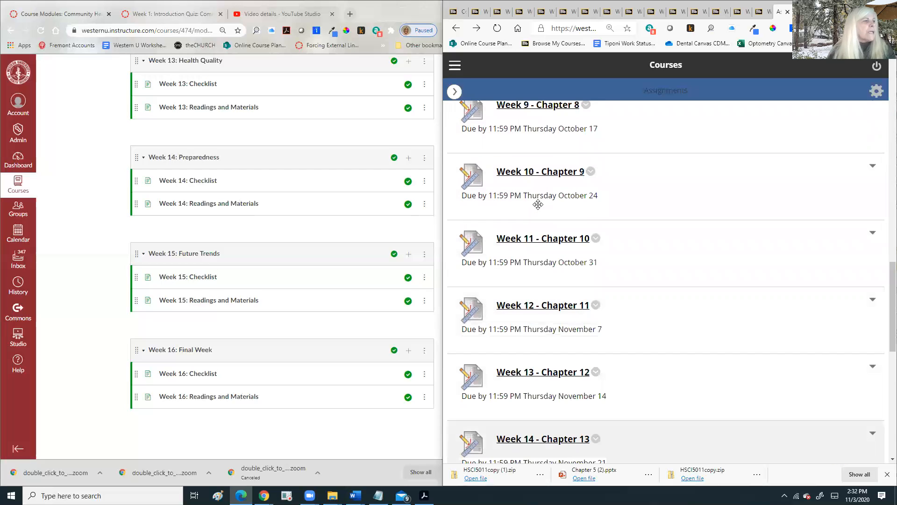
scroll(538, 204, "up", 8)
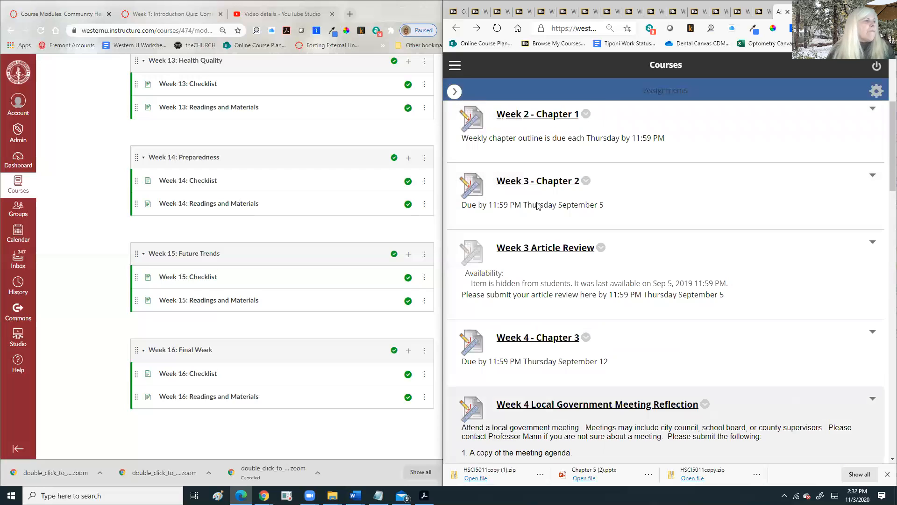
scroll(538, 205, "down", 3)
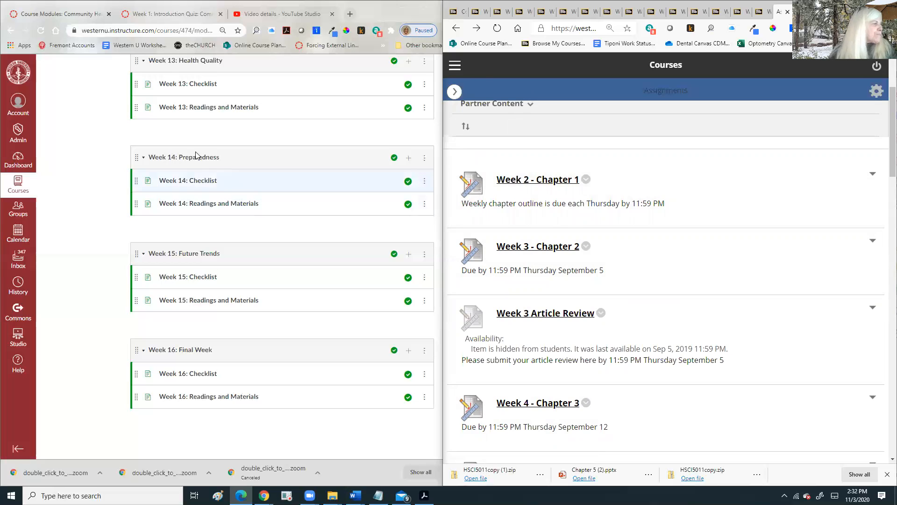
- Add the existing 40-pt Article Review assignment to the Week 4: How does our Legal System Serve US? module
scroll(254, 188, "up", 4)
scroll(254, 188, "up", 18)
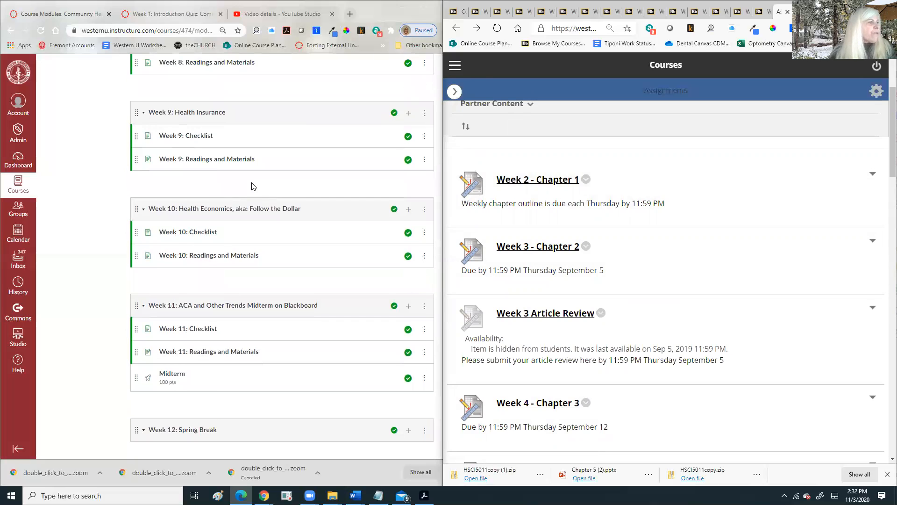
scroll(252, 185, "up", 1)
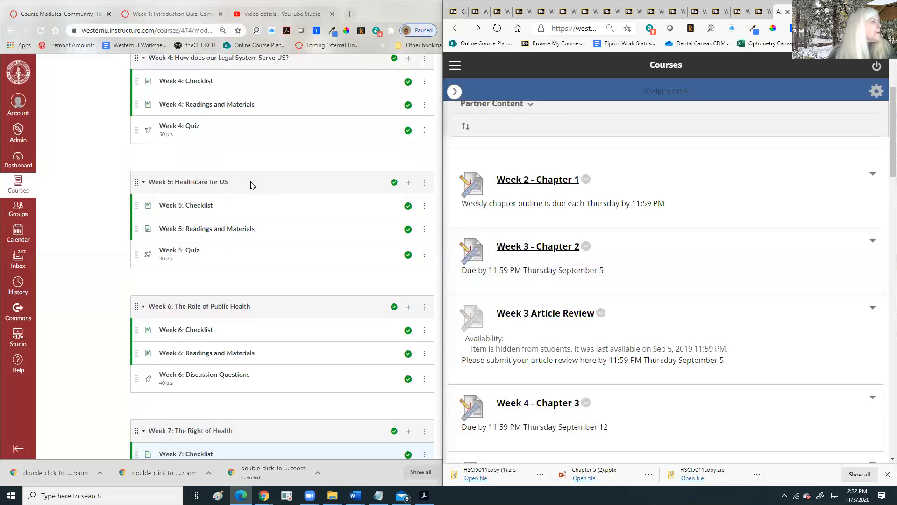
scroll(252, 186, "up", 4)
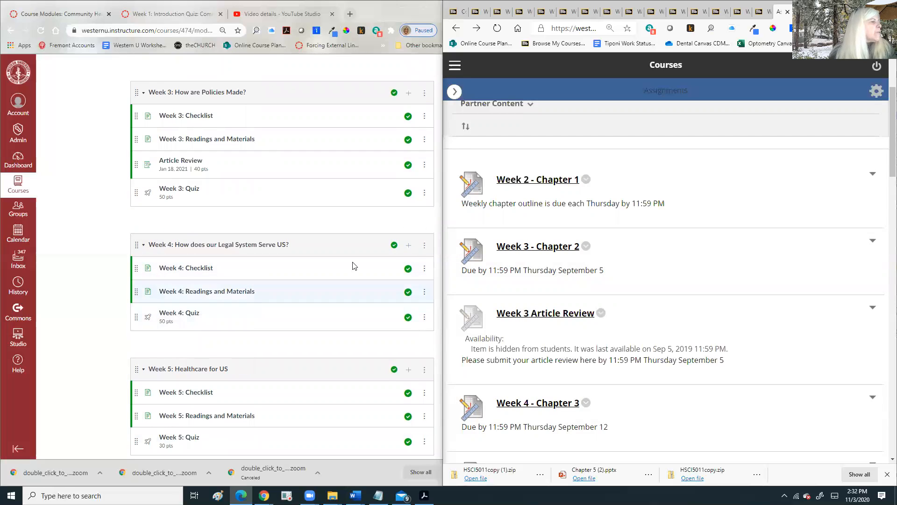
left_click(410, 249)
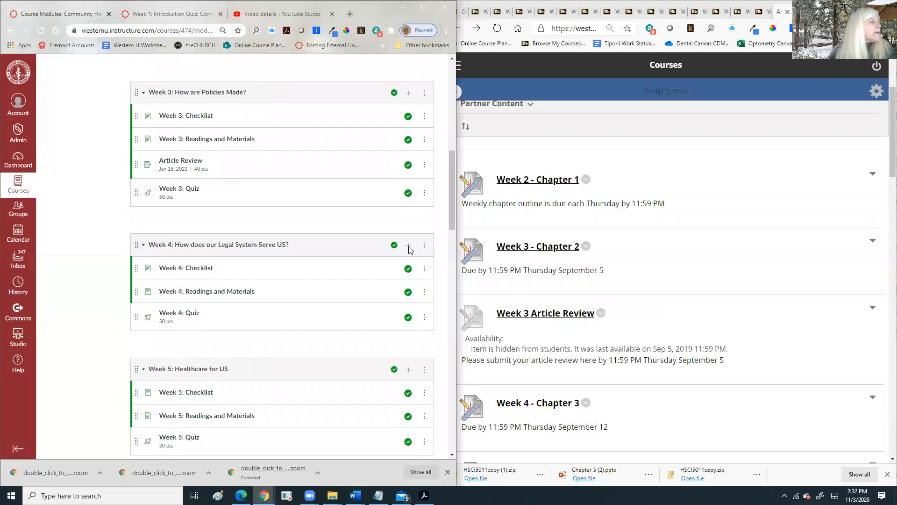
left_click(409, 249)
left_click(119, 188)
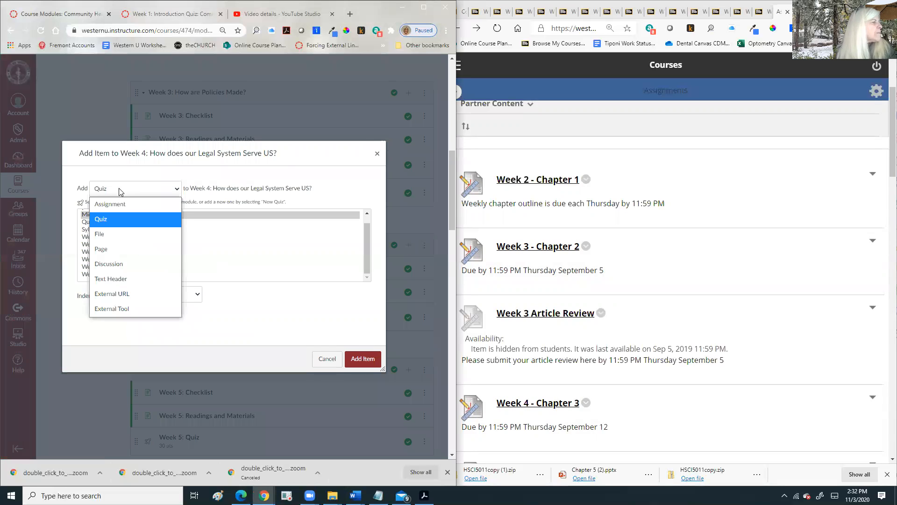
left_click(125, 204)
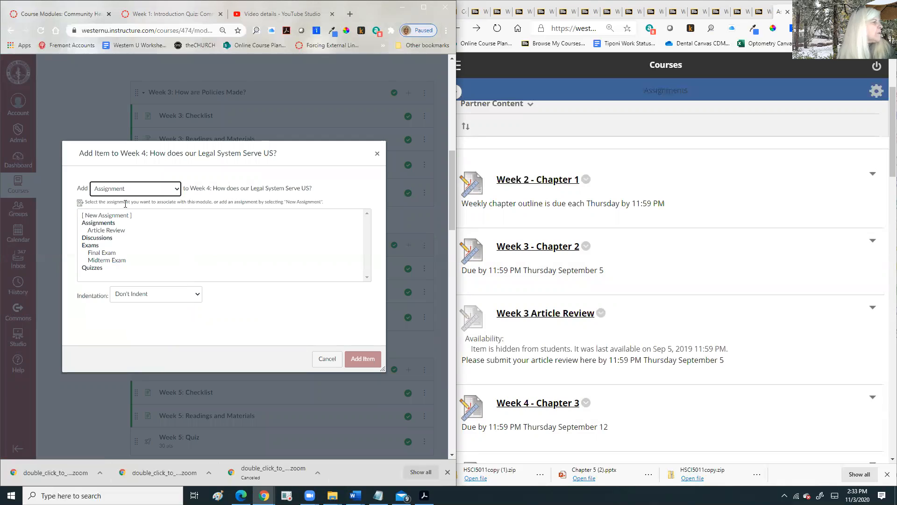
left_click(111, 230)
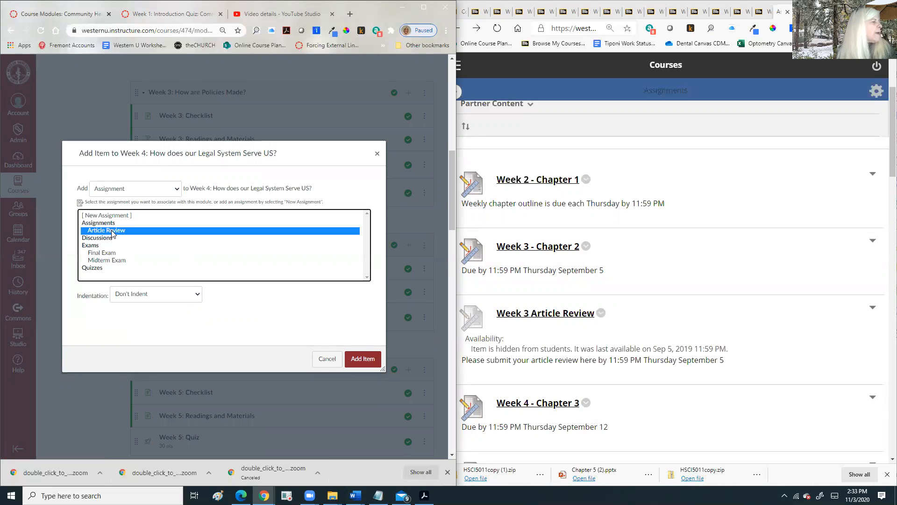
left_click(361, 360)
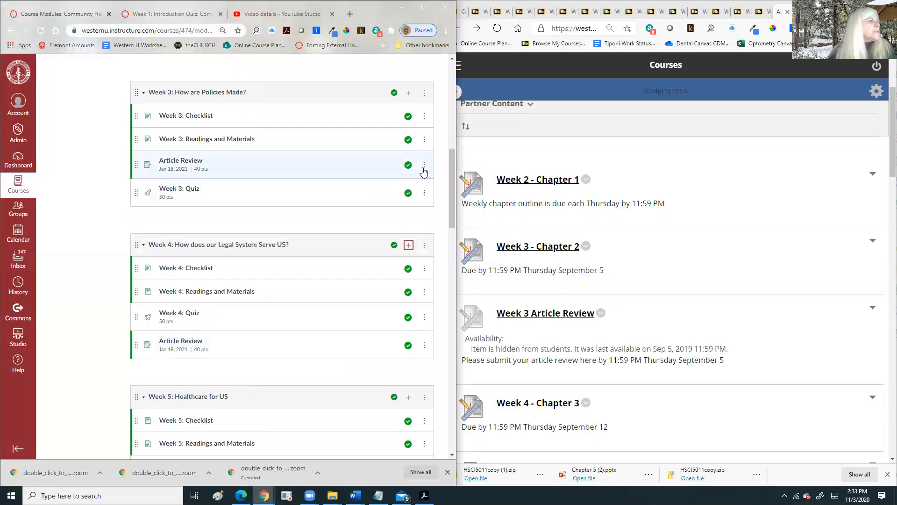
- Duplicate Week 3's Article Review, remove the original from the module, and open the 40-point copy
left_click(424, 167)
left_click(400, 217)
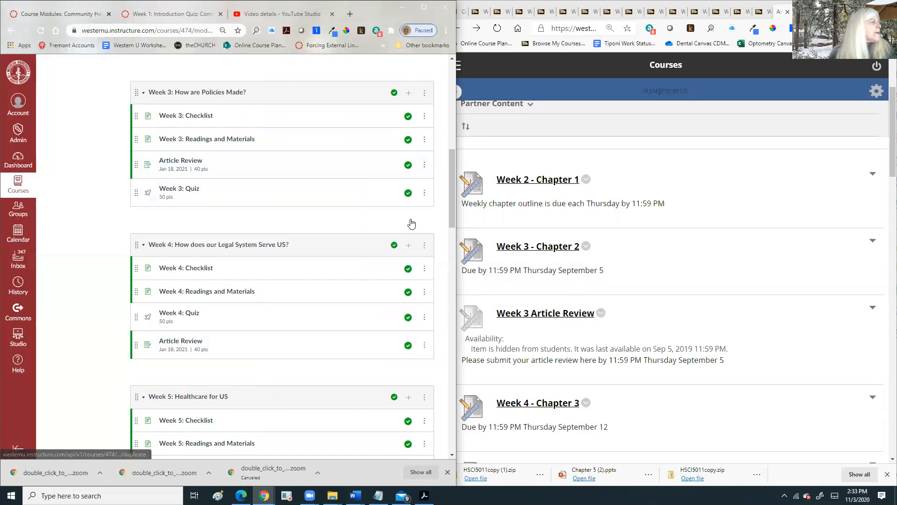
left_click(423, 165)
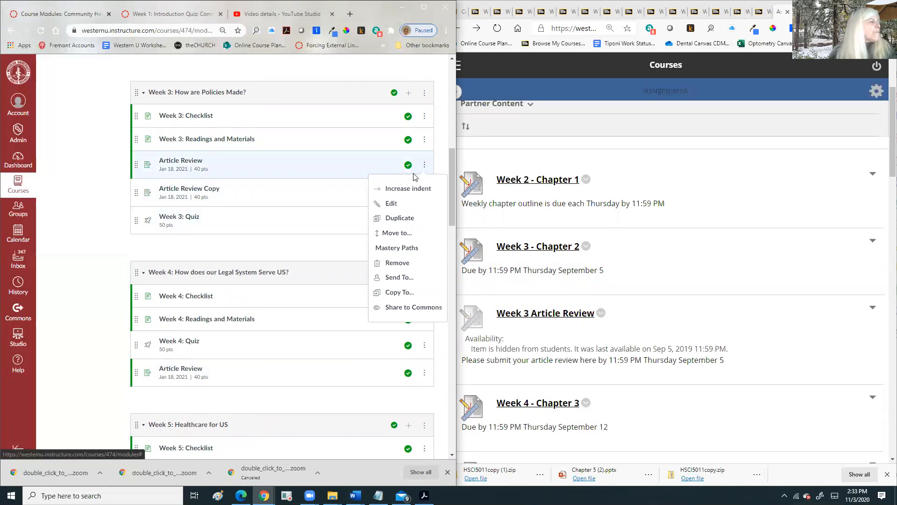
left_click(398, 263)
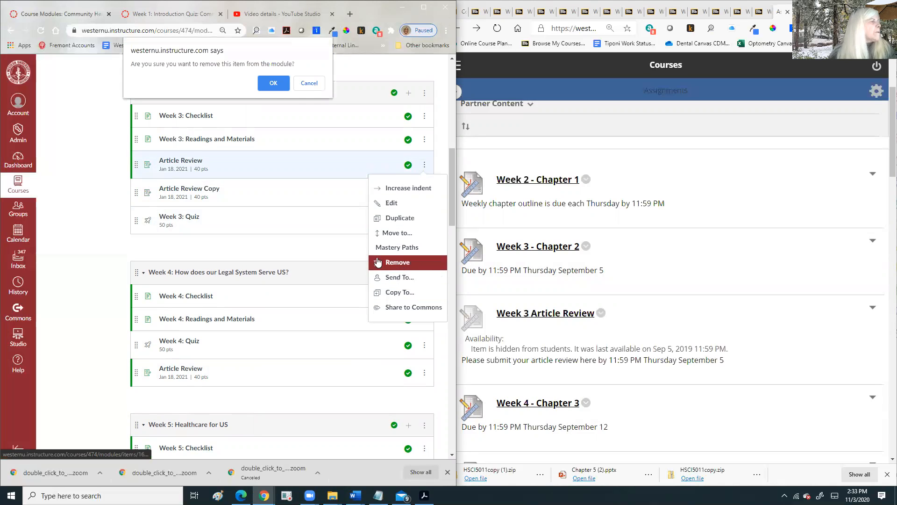
left_click(270, 83)
left_click(201, 165)
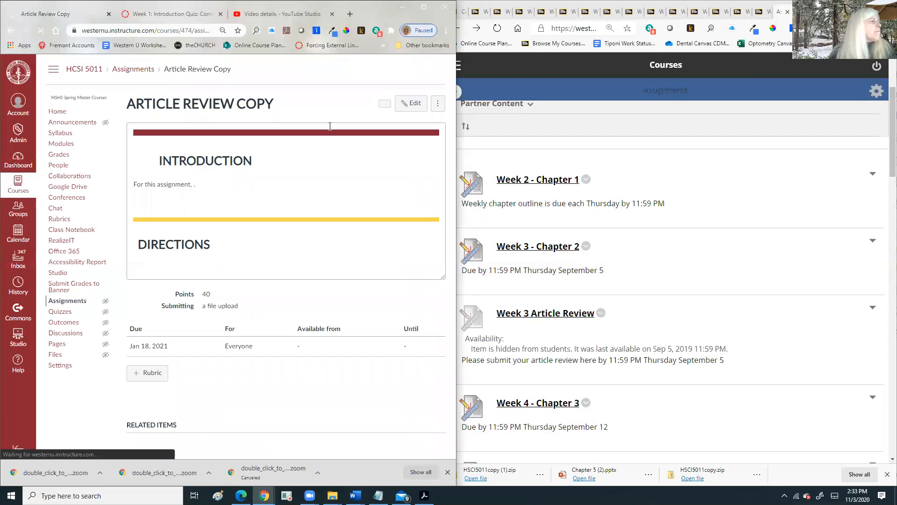
- Edit Article Review Copy and change its Assignment Name to 'Chapter 1 Outline'
left_click(406, 104)
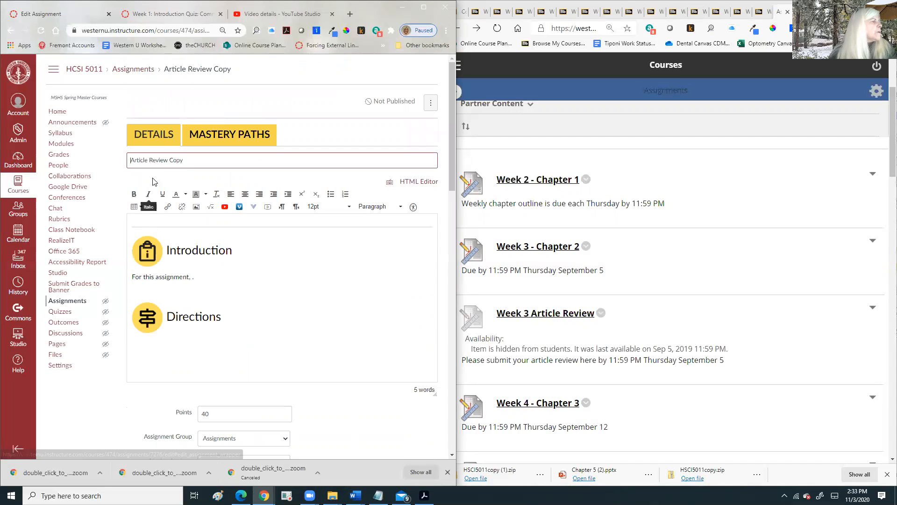
left_click_drag(138, 160, 203, 158)
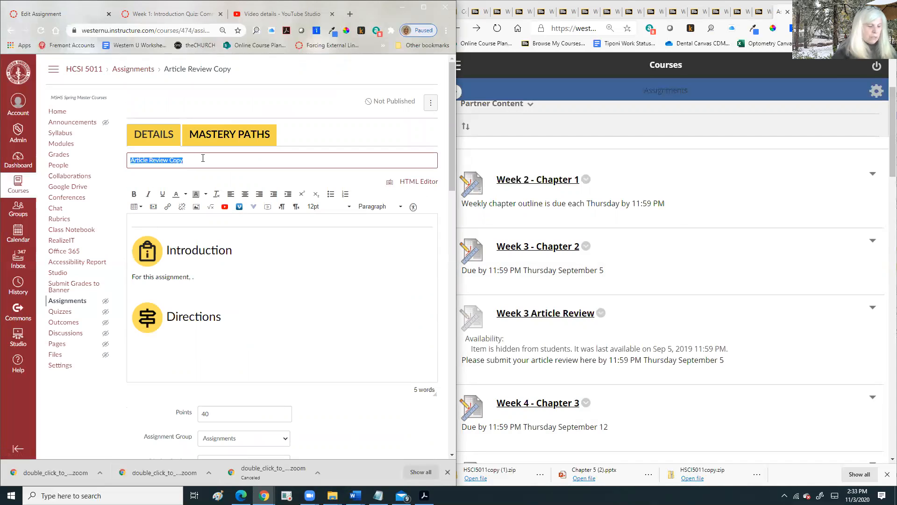
type("hapter")
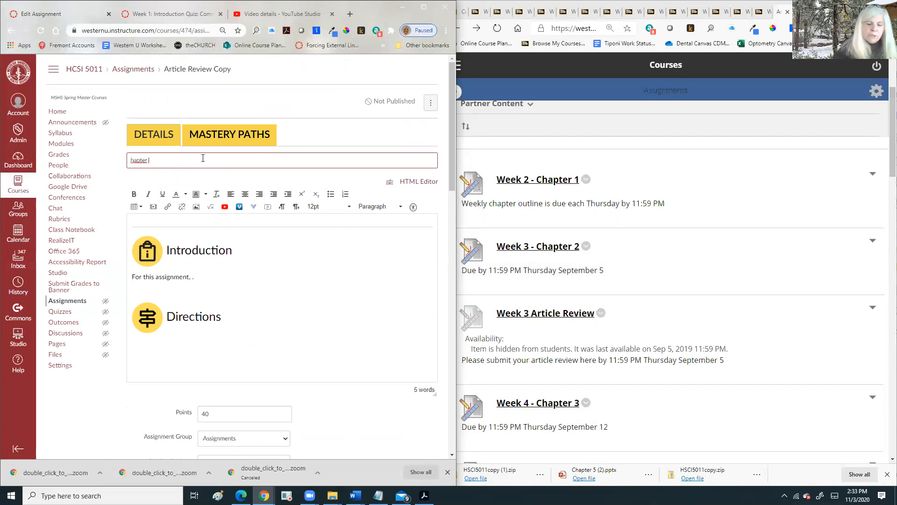
key("BackSpace")
key("BackSpace")
key("BackSpace")
key("BackSpace")
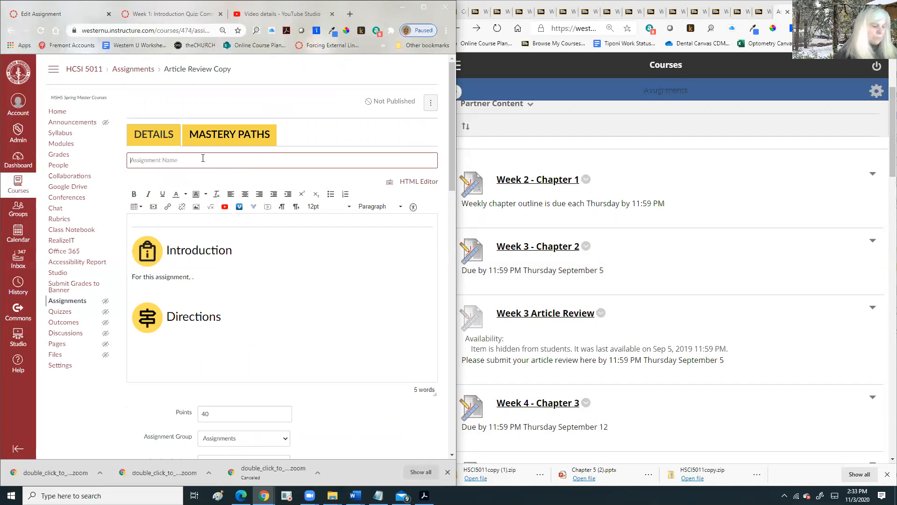
type("Chapter")
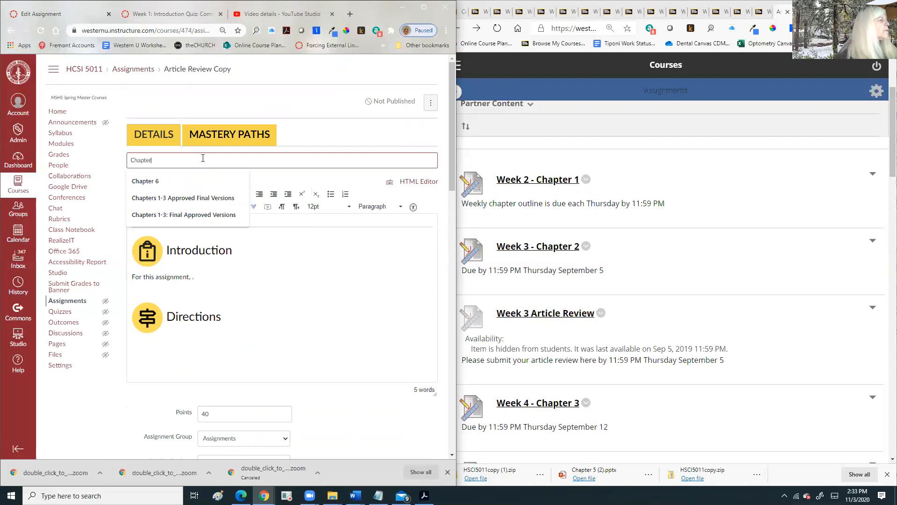
type(" 1 Outline")
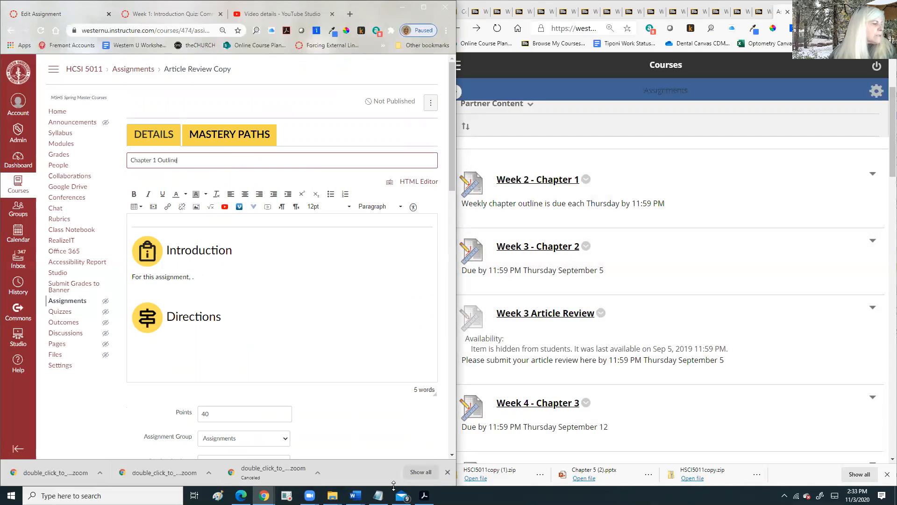
left_click(424, 496)
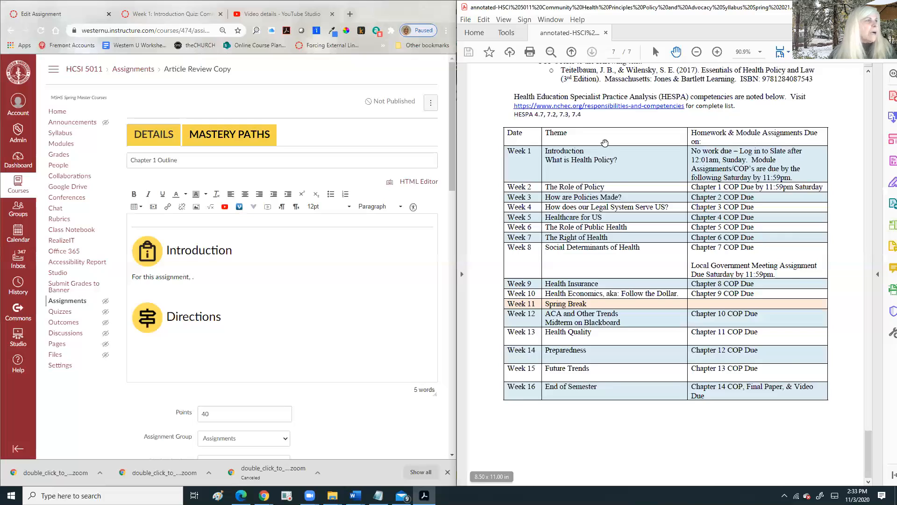
- Scroll up the syllabus PDF to the Methods of Evaluation section's Chapter Outlines requirements
scroll(604, 179, "up", 8)
scroll(604, 179, "up", 10)
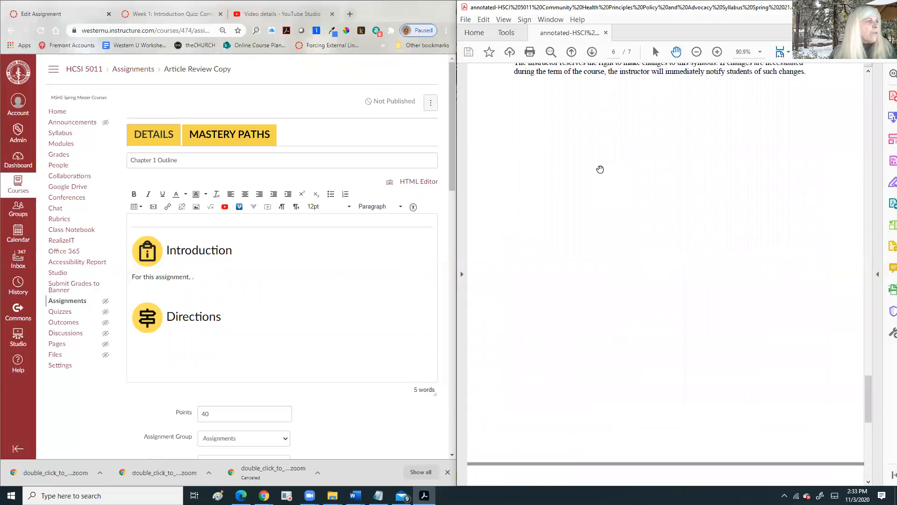
scroll(600, 168, "up", 12)
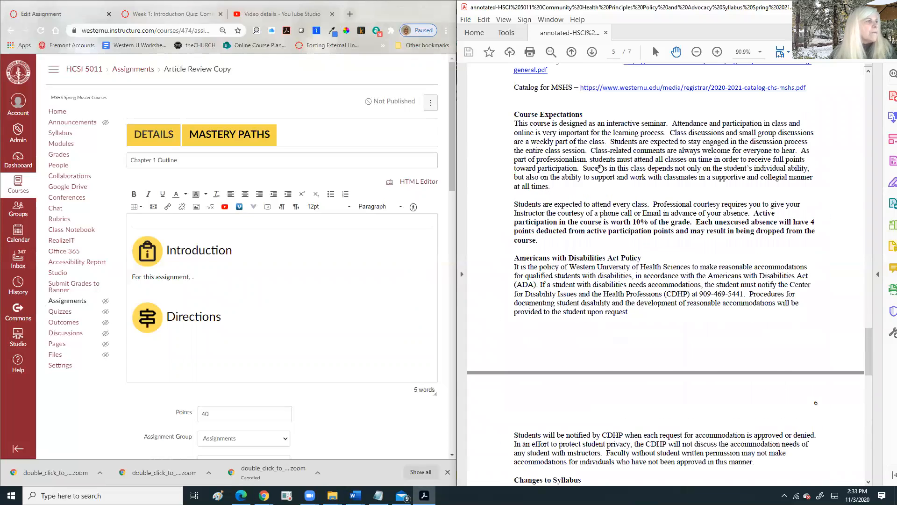
scroll(600, 168, "up", 10)
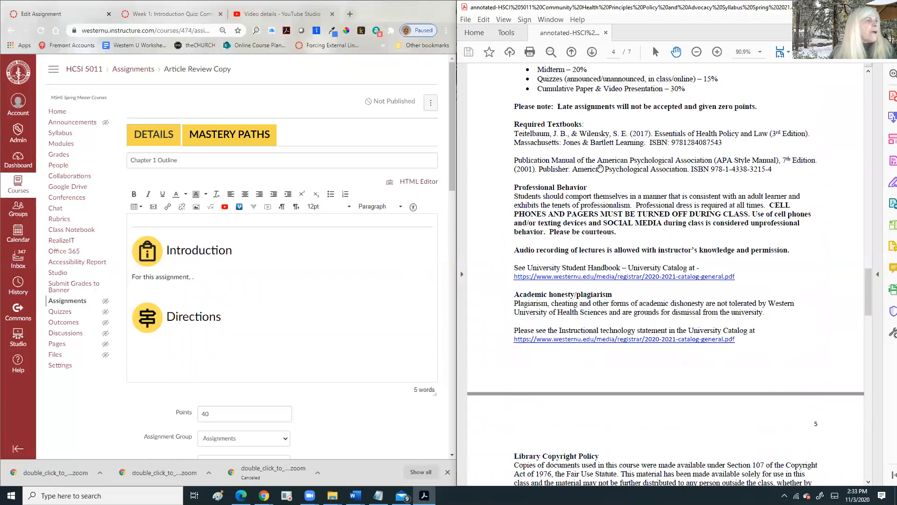
scroll(600, 168, "up", 10)
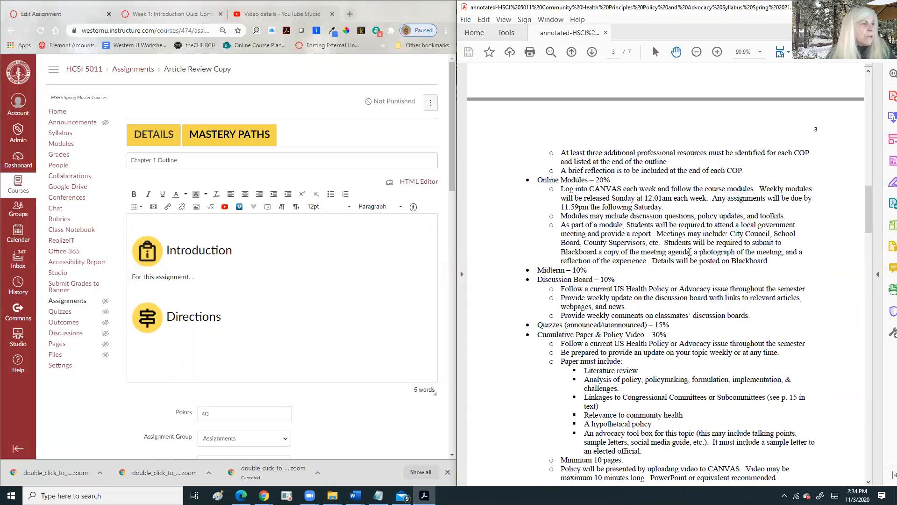
scroll(687, 243, "up", 3)
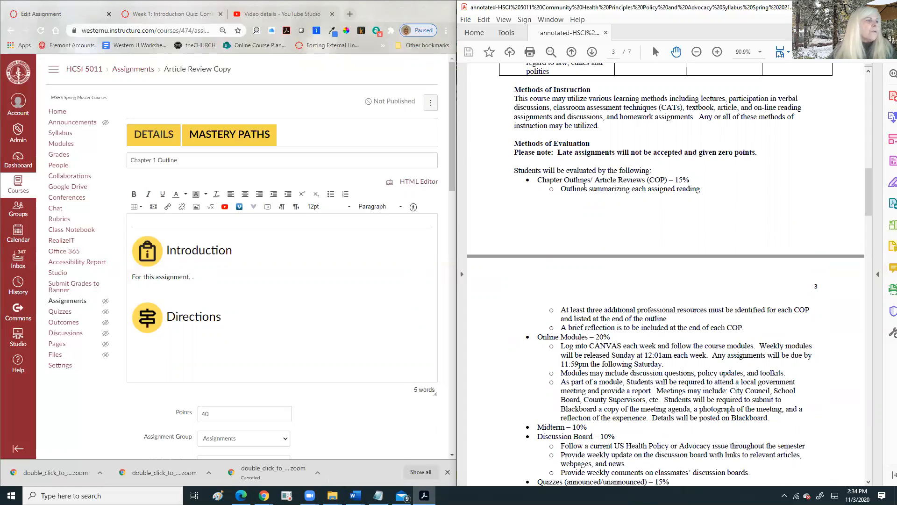
- Copy the syllabus sentence about outlining each reading into the Introduction and continue with 'you will'
left_click_drag(561, 188, 704, 189)
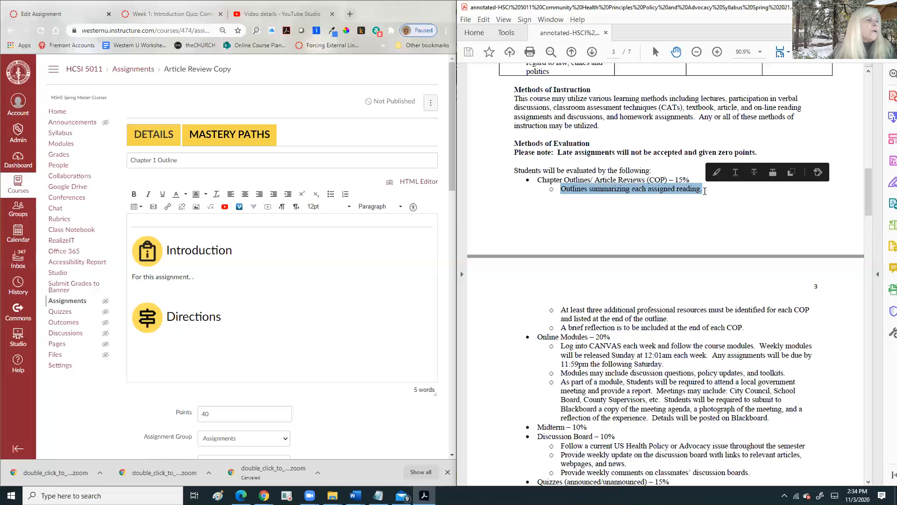
right_click(687, 193)
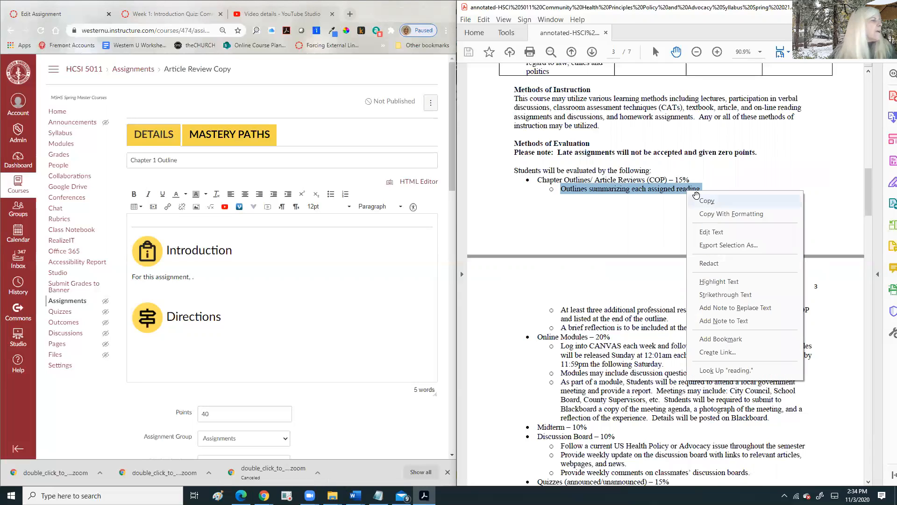
left_click(713, 202)
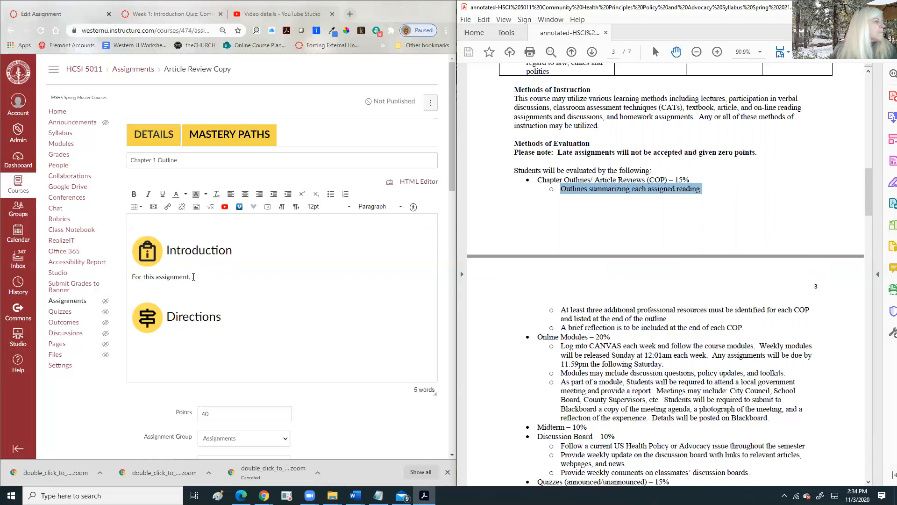
left_click(193, 276)
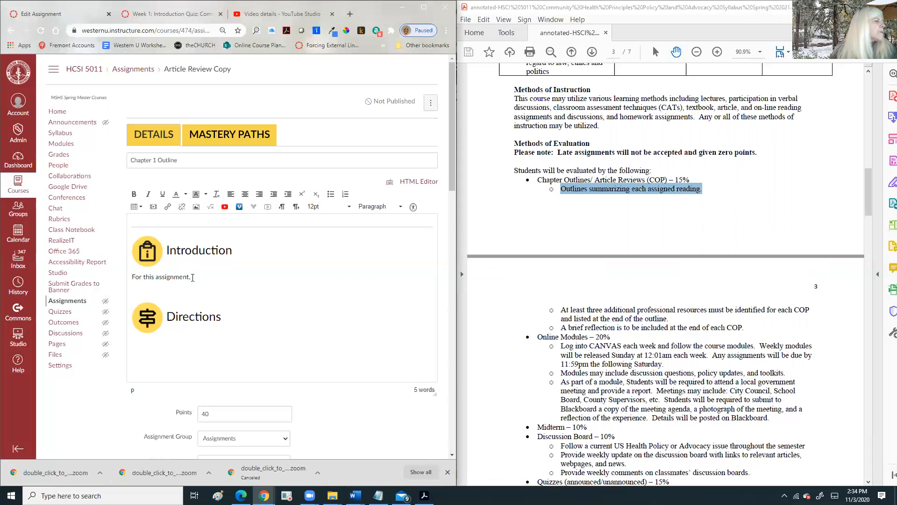
right_click(194, 280)
left_click(220, 349)
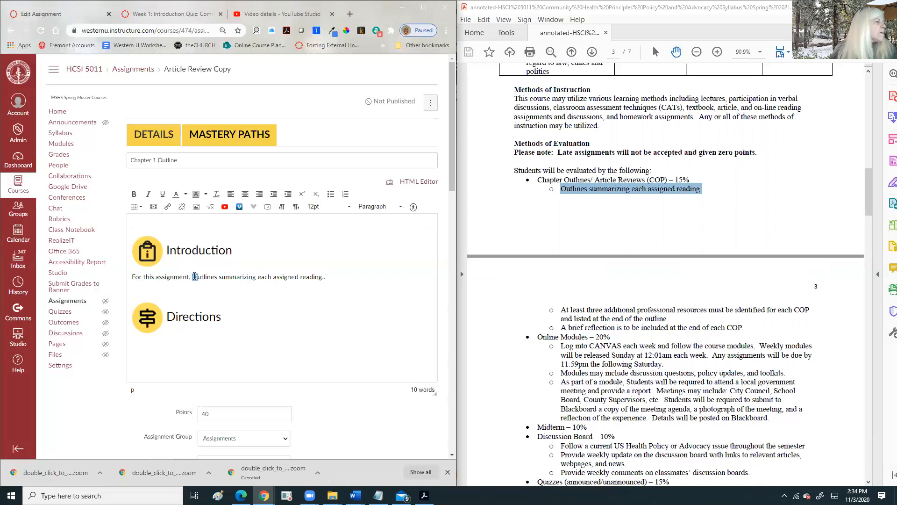
type("you will do an o")
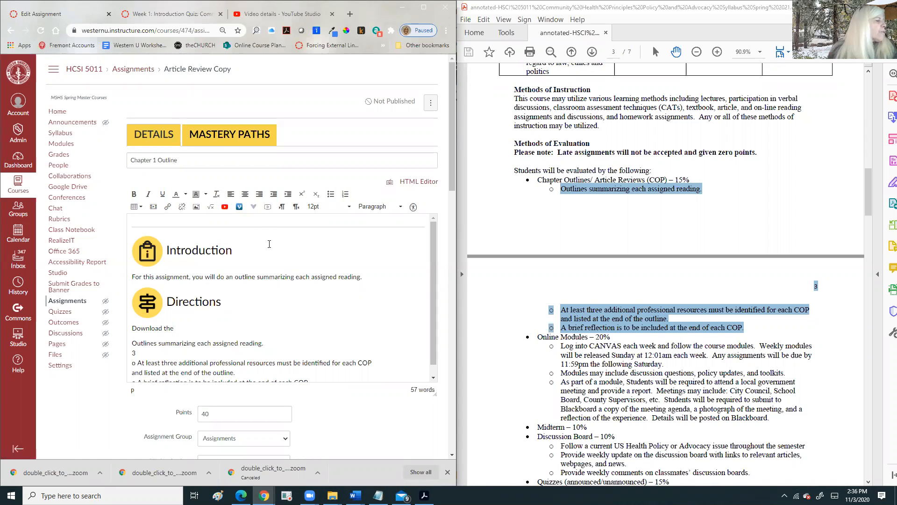
- Insert a link to Chapter Outline Template.docx from the course files' Student Folder
scroll(283, 246, "down", 1)
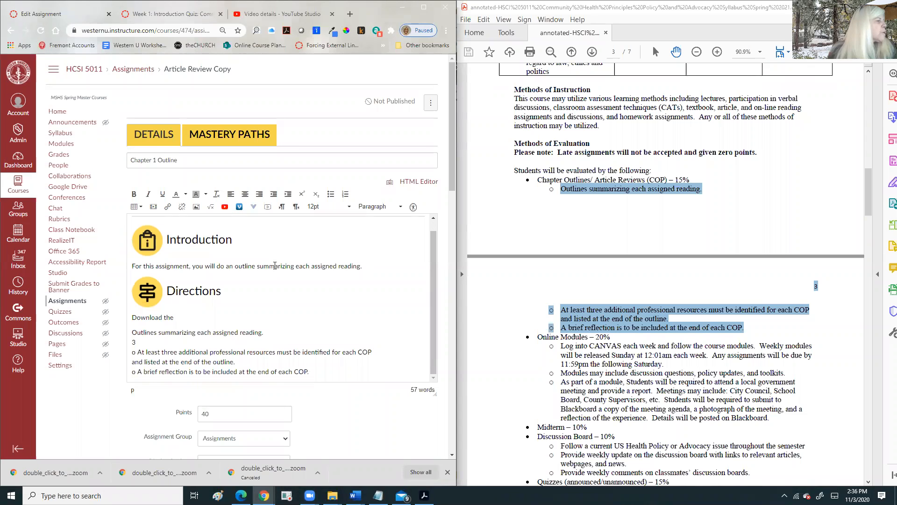
scroll(274, 266, "down", 2)
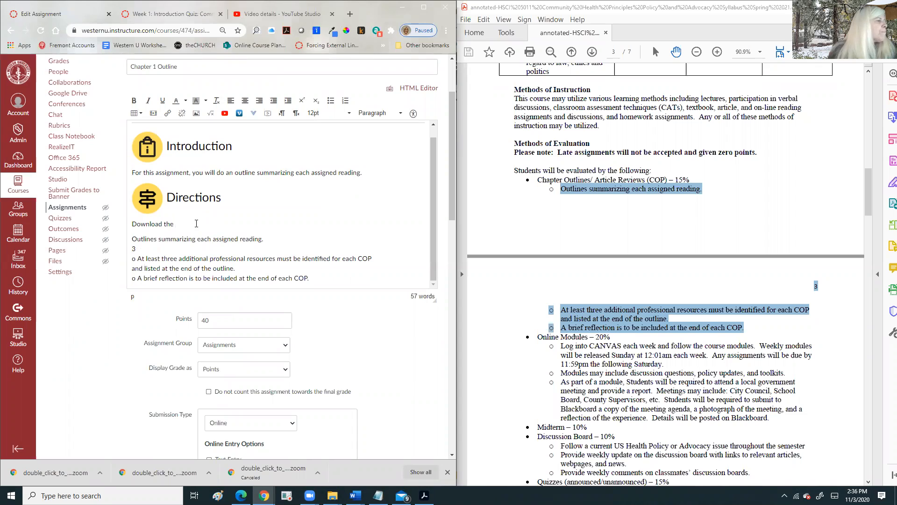
scroll(196, 224, "down", 10)
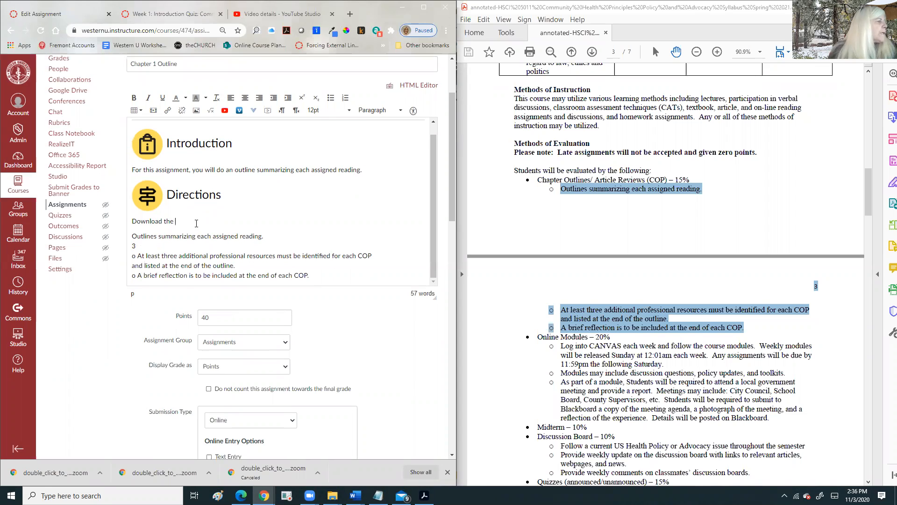
scroll(212, 300, "down", 5)
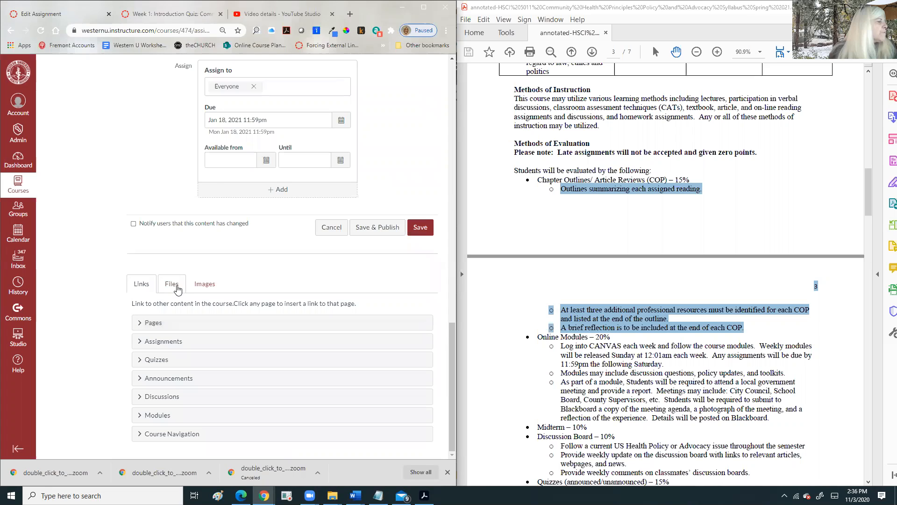
left_click(171, 284)
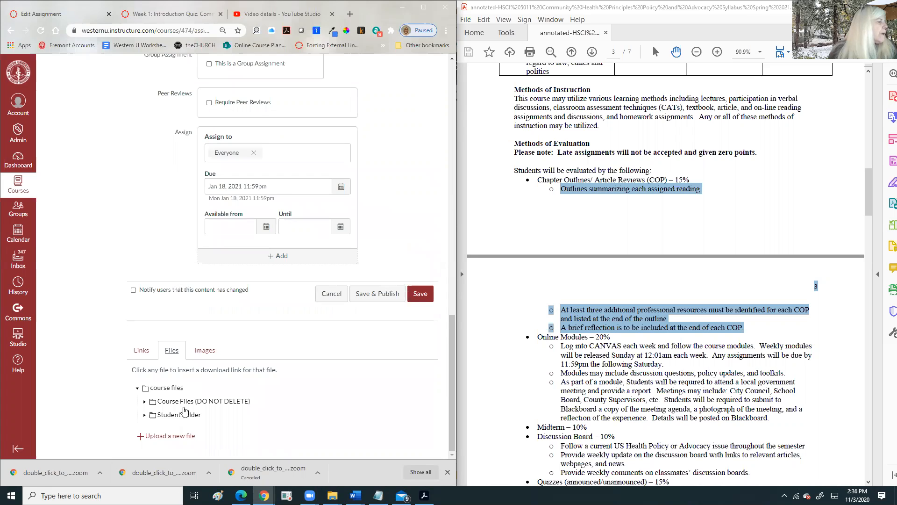
left_click(144, 415)
scroll(251, 302, "down", 3)
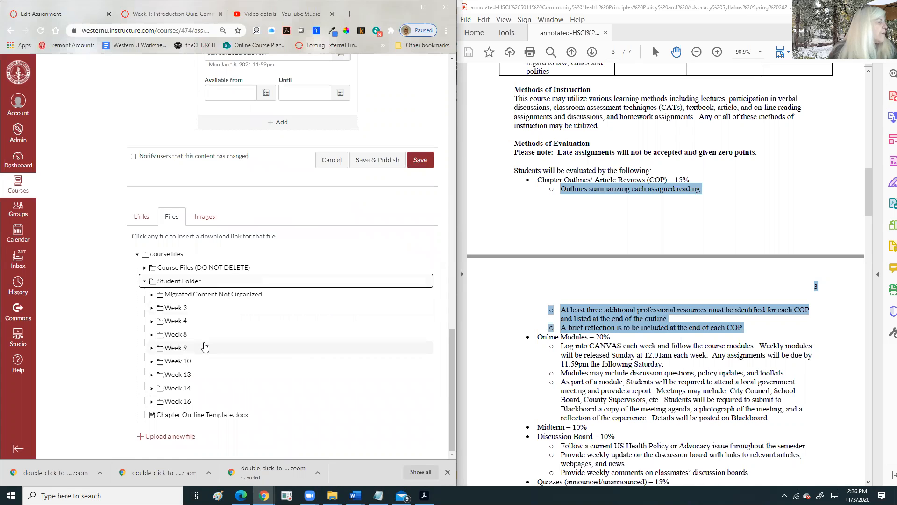
left_click(222, 415)
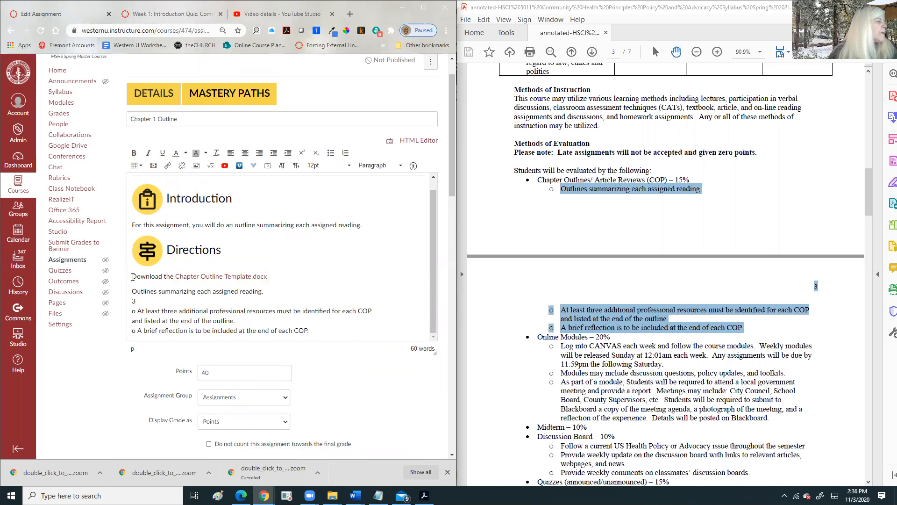
- Make the template link numbered item 1 and test it by opening the downloaded file
left_click(346, 153)
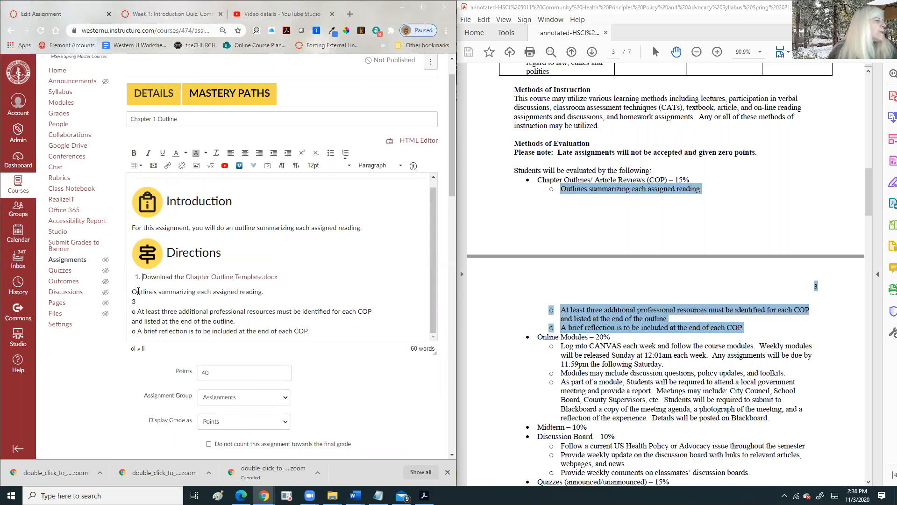
left_click(253, 277, "ctrl")
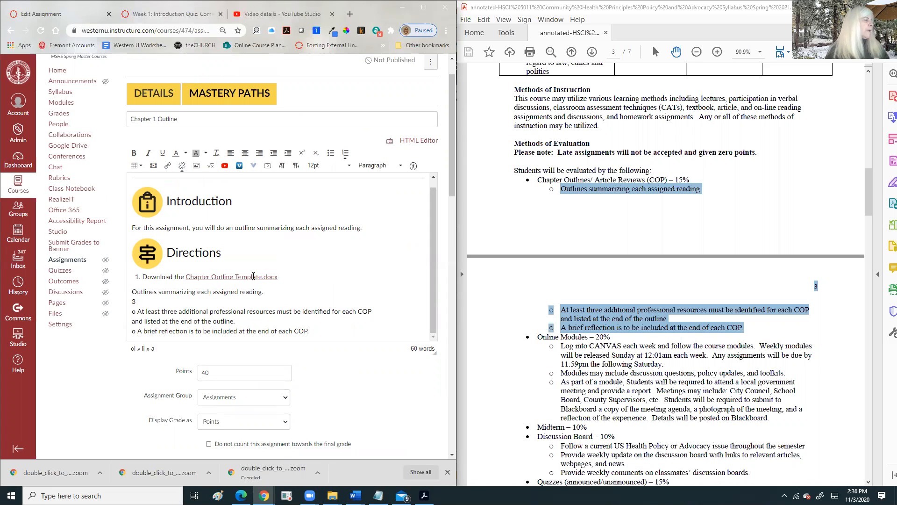
left_click(63, 474)
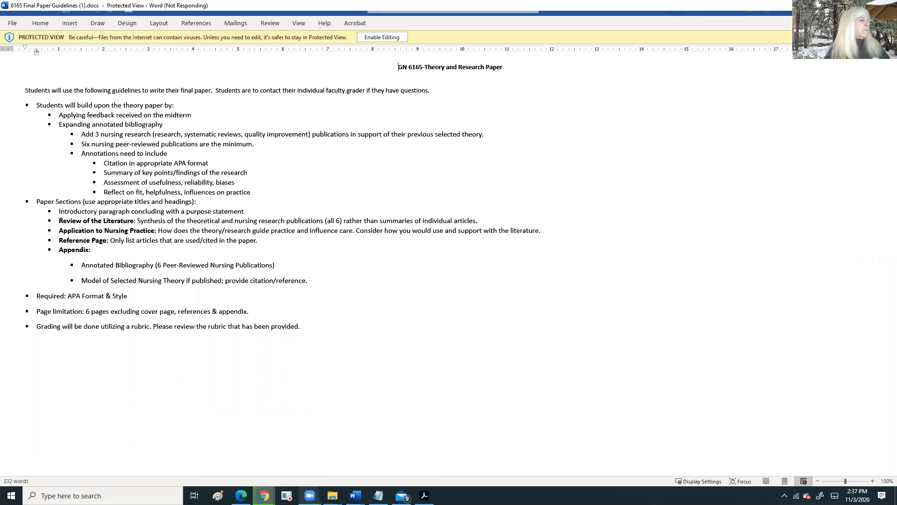
- Preview the downloaded Chapter Outline Template's headings in File Explorer, then minimize it and return to Canvas
mouse_move(332, 495)
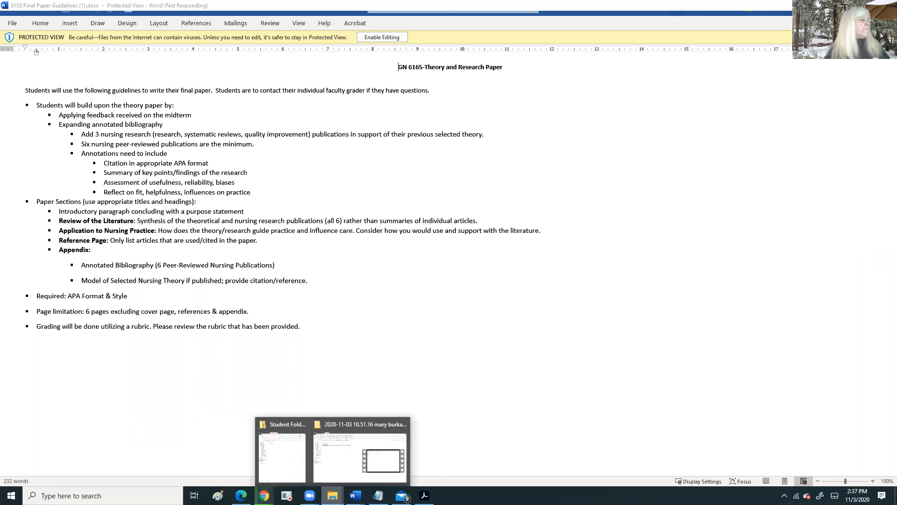
left_click(282, 456)
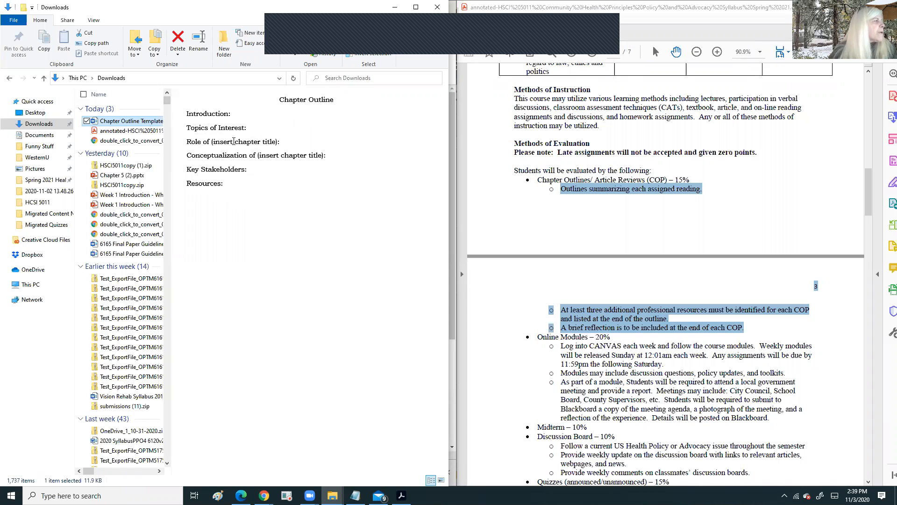
left_click(395, 9)
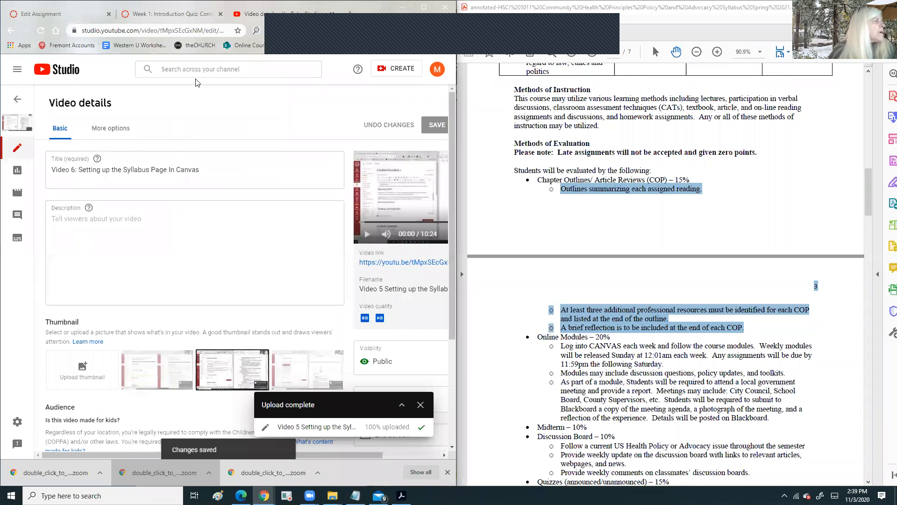
left_click(38, 15)
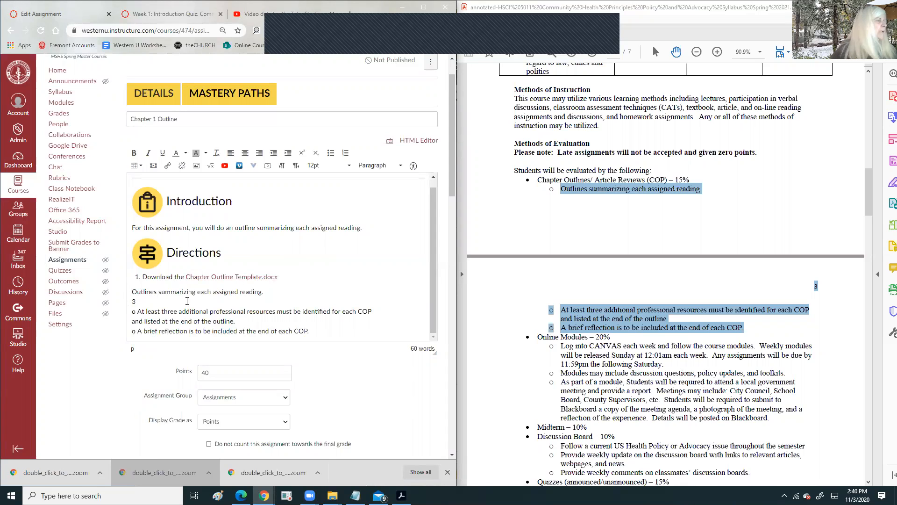
- Number the outlines line as item 2 and reword it to 'Follow the outline the template to summarize each assigned reading.'
left_click(345, 153)
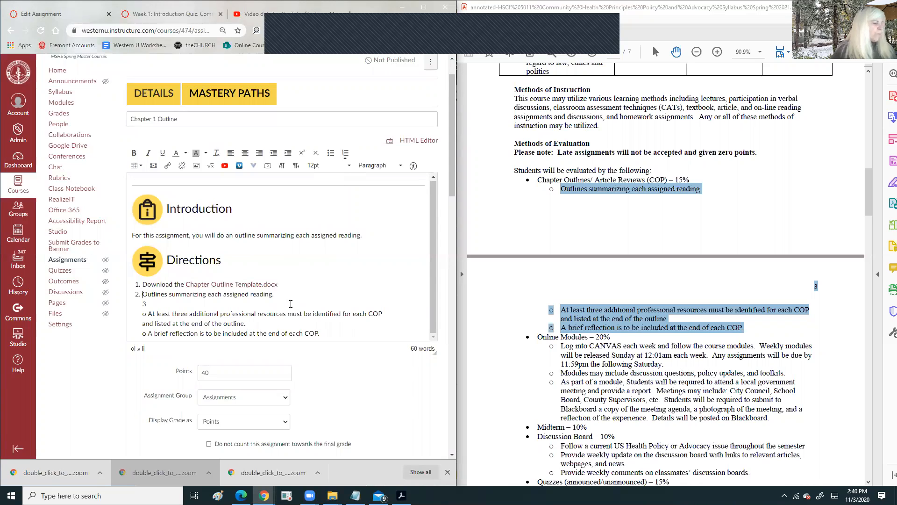
type("Follow")
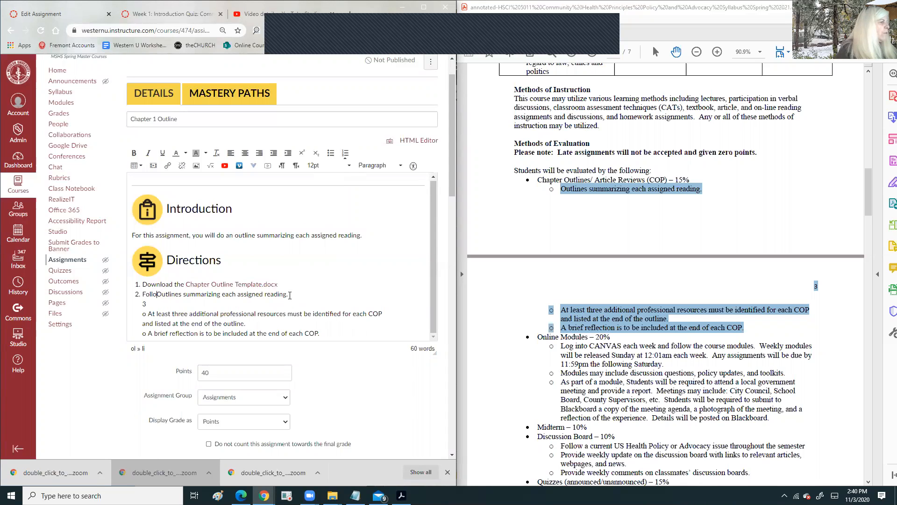
type(" the ")
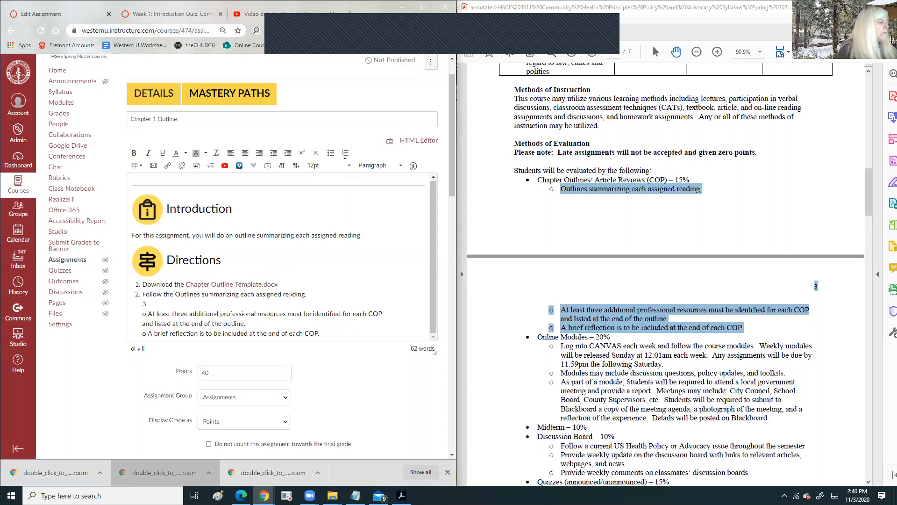
type("outlin ")
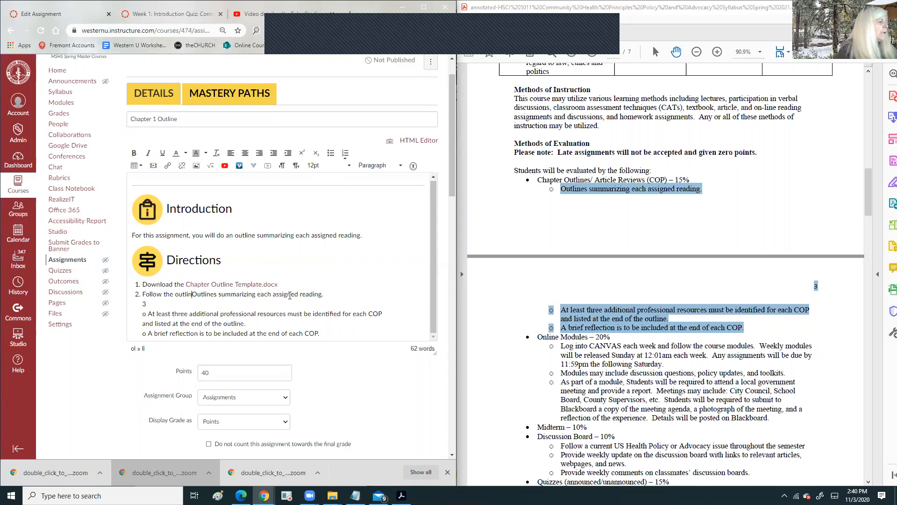
type("e")
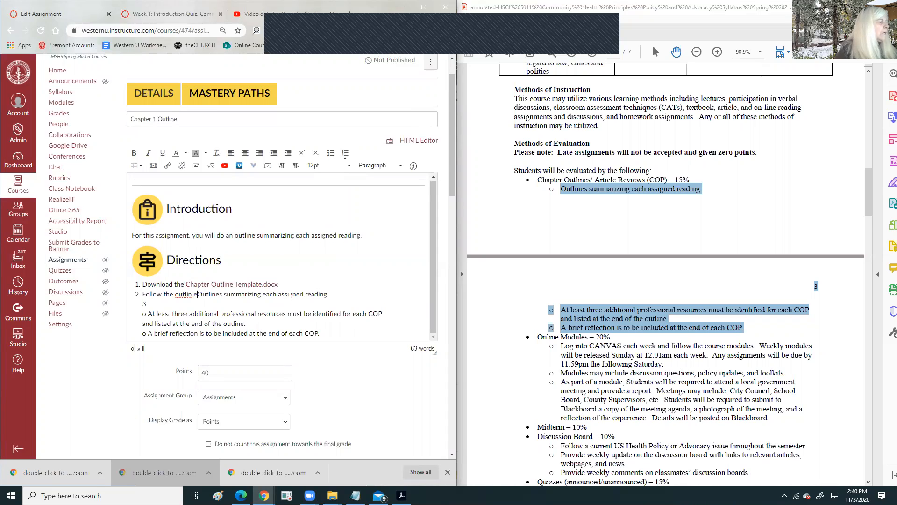
key("BackSpace")
key("BackSpace")
type("e")
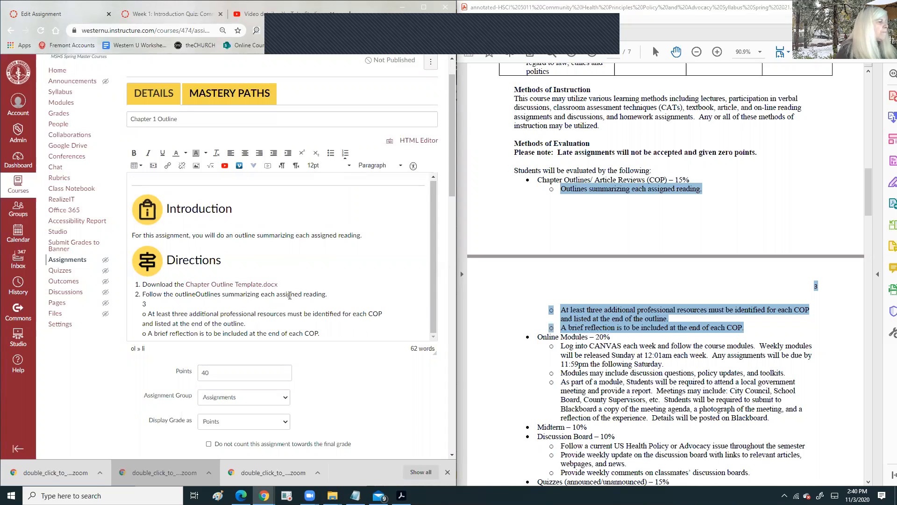
type(" the ")
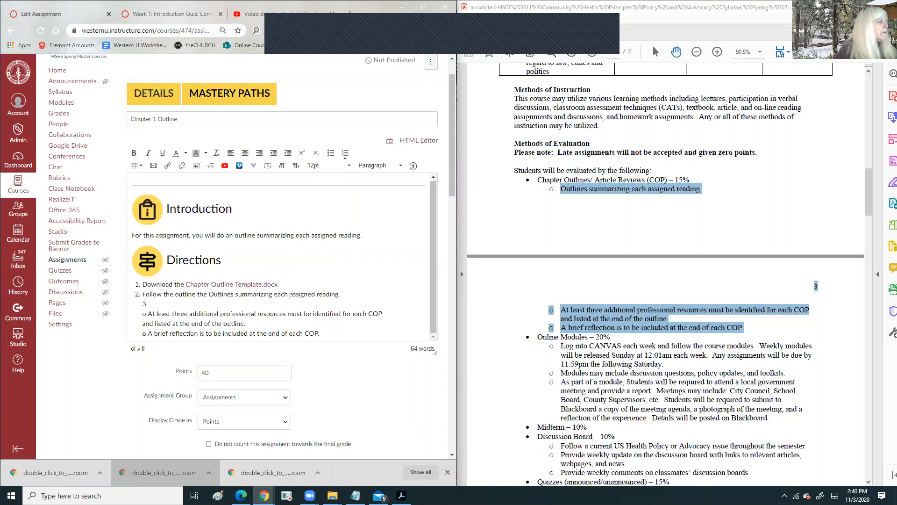
type("templat")
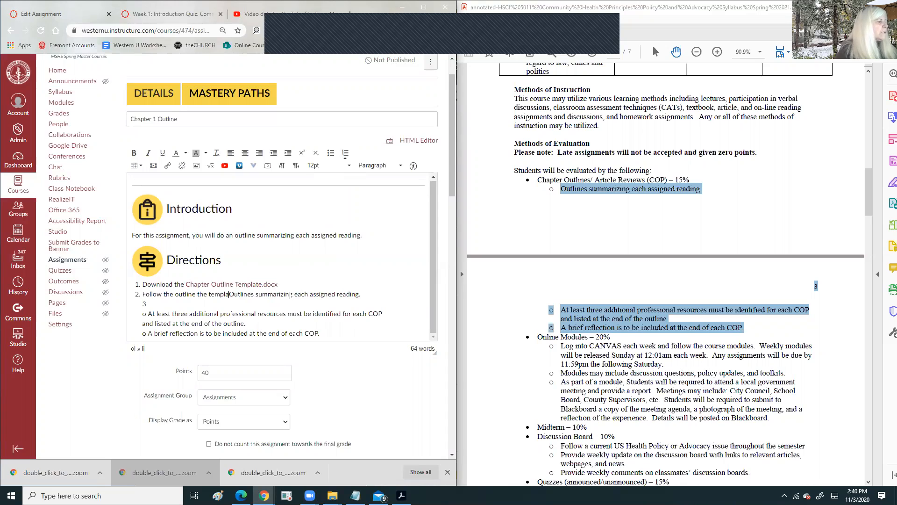
type("e")
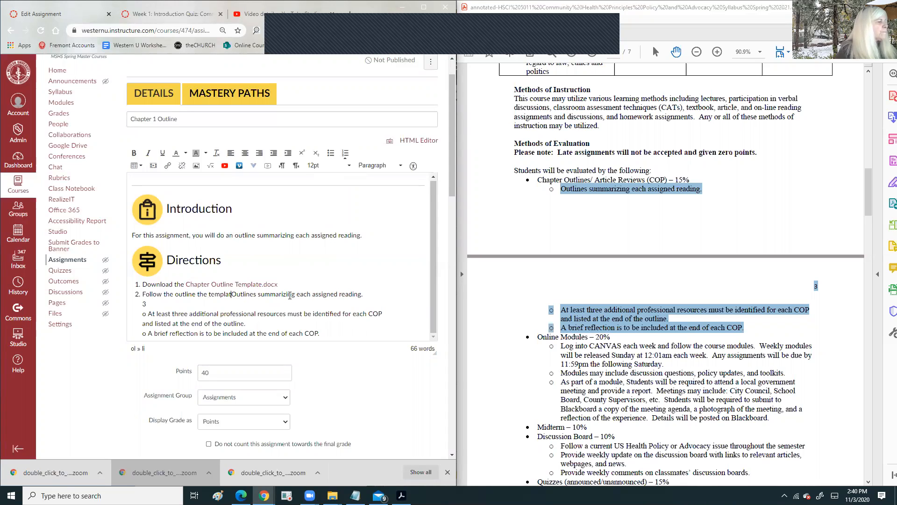
type(" to")
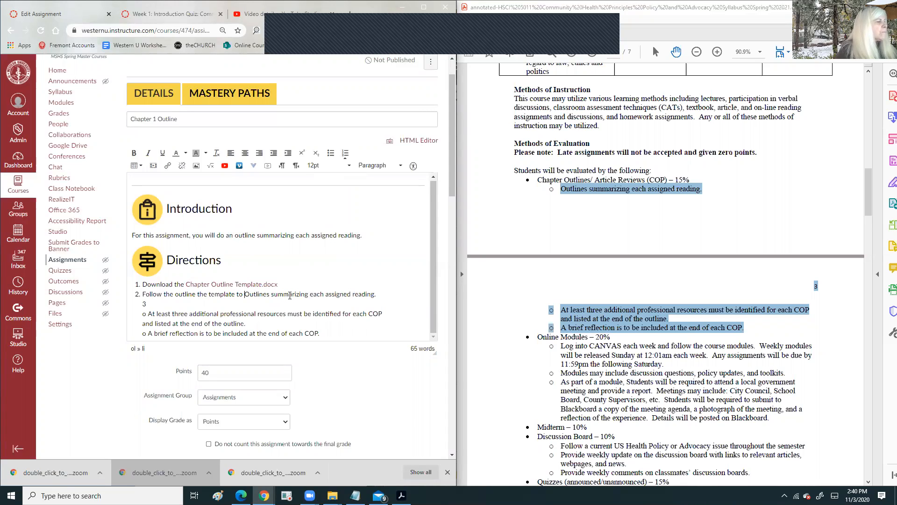
key("Delete")
key("Delete")
key("Delete")
key("Delete")
key("Delete")
key("Delete")
key("Delete")
key("Delete")
key("Delete")
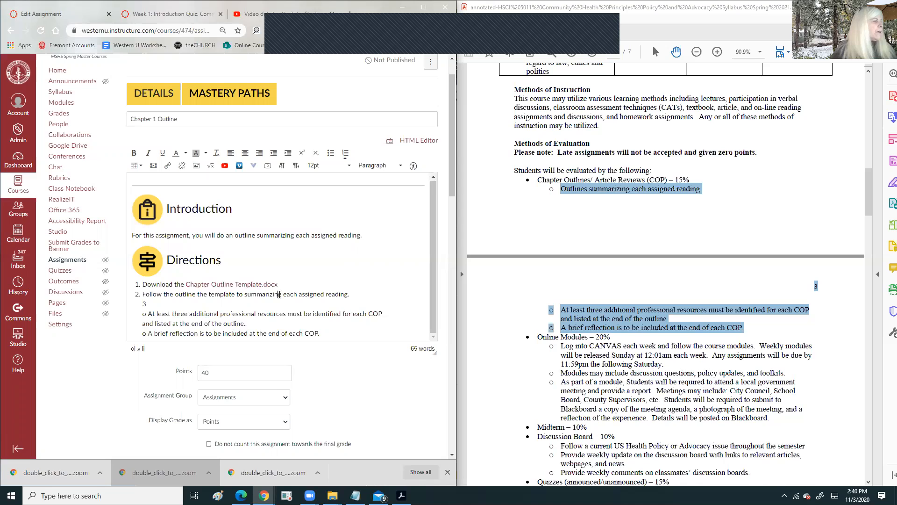
left_click_drag(282, 294, 277, 294)
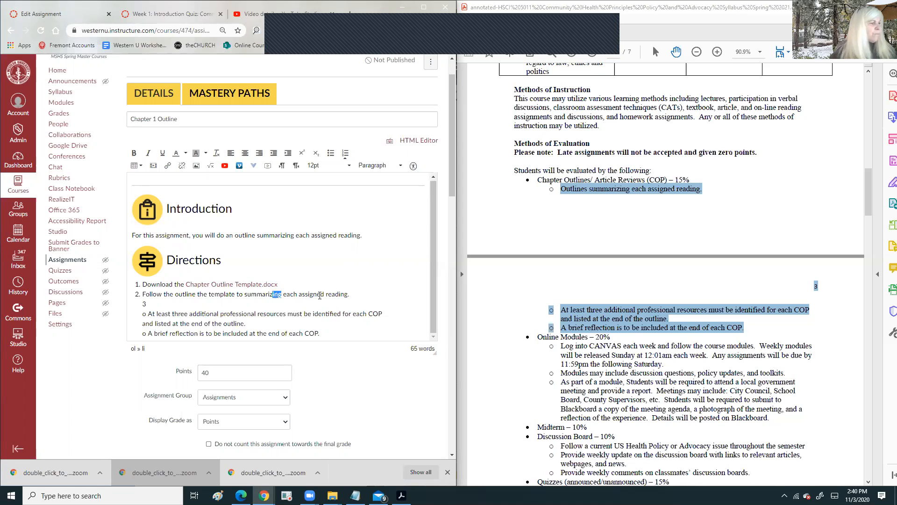
type("e")
key("Down")
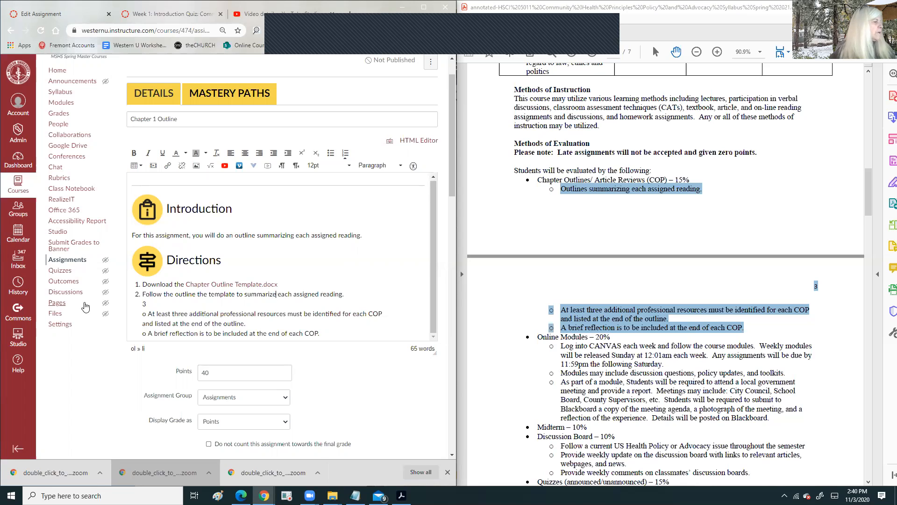
left_click_drag(148, 315, 138, 305)
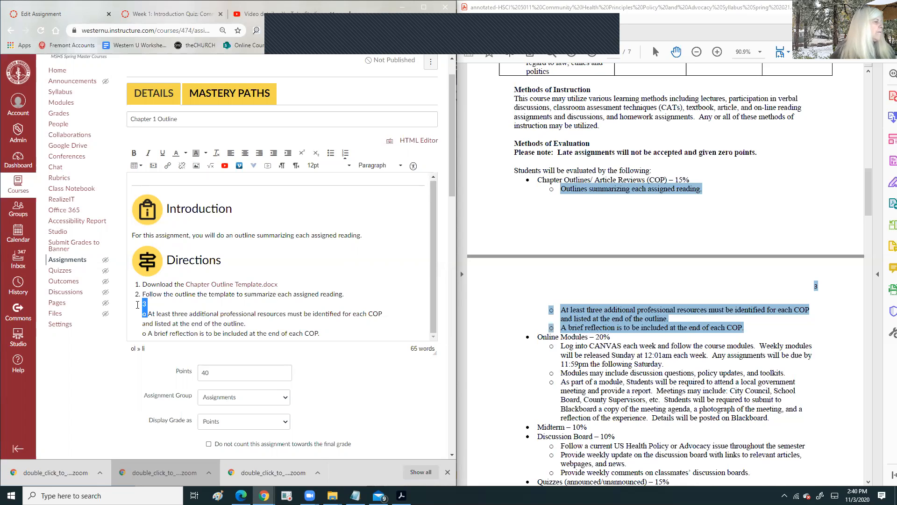
- Turn the resources line into item 3 beginning 'Include at least three…', dropping 'must be identified'
key("BackSpace")
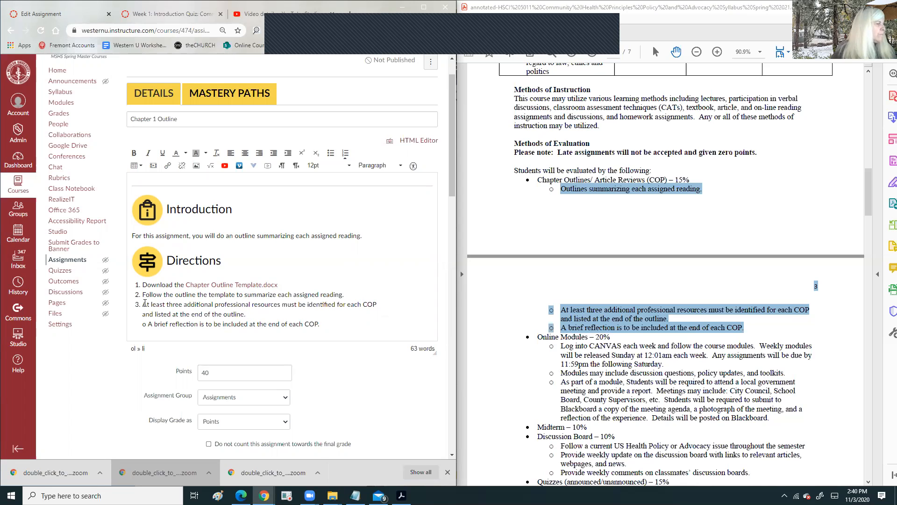
left_click_drag(142, 305, 145, 304)
type("Include")
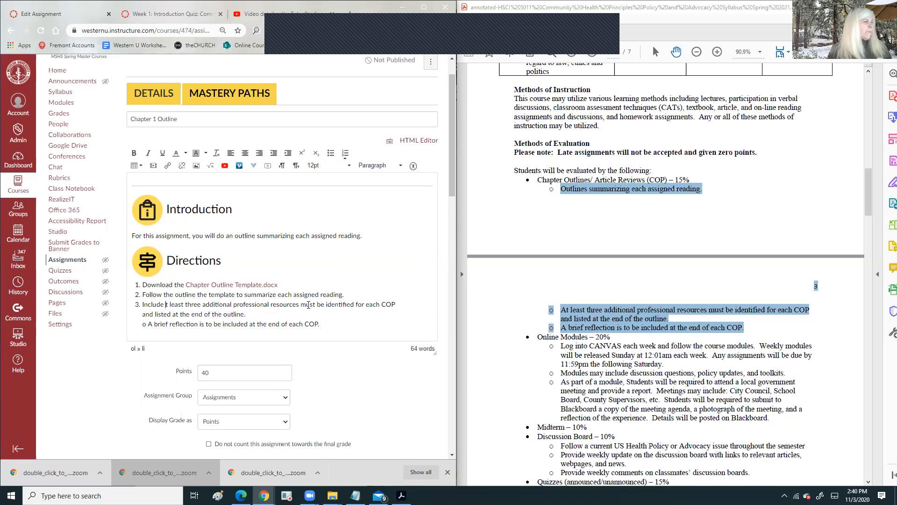
left_click_drag(301, 304, 353, 304)
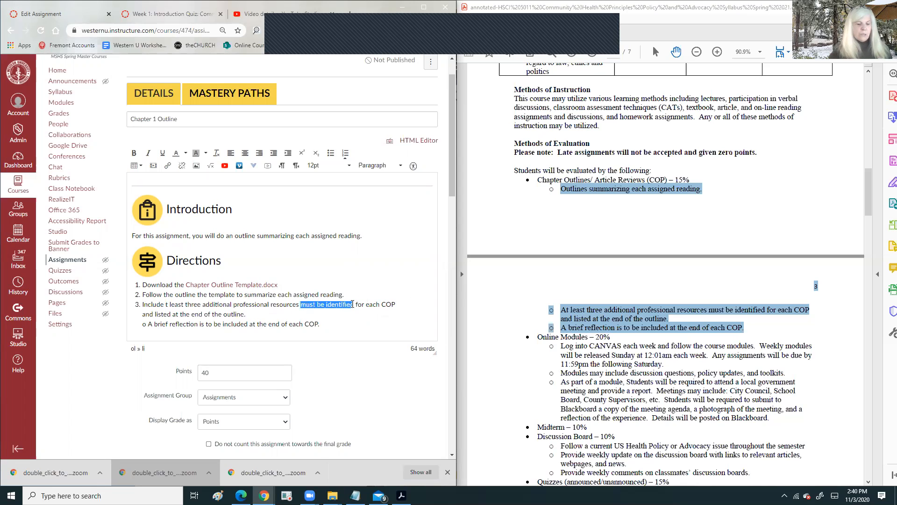
key("Delete")
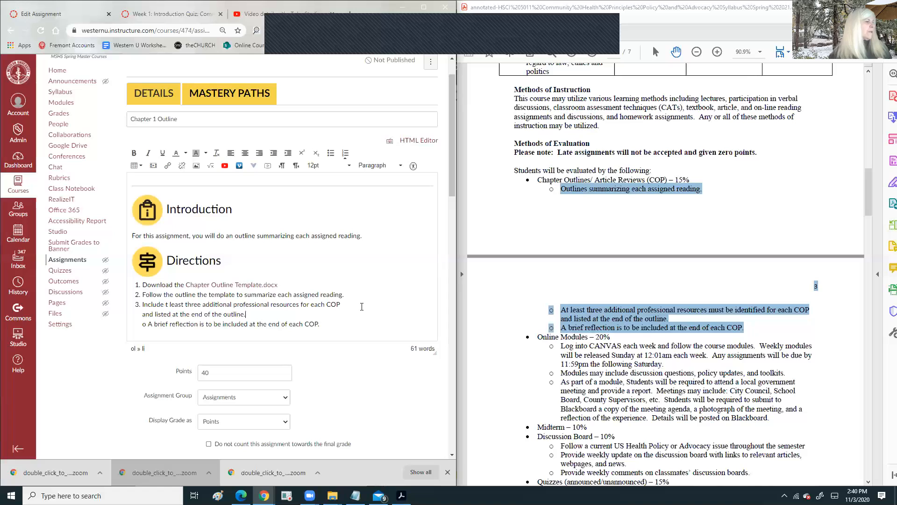
key("Delete")
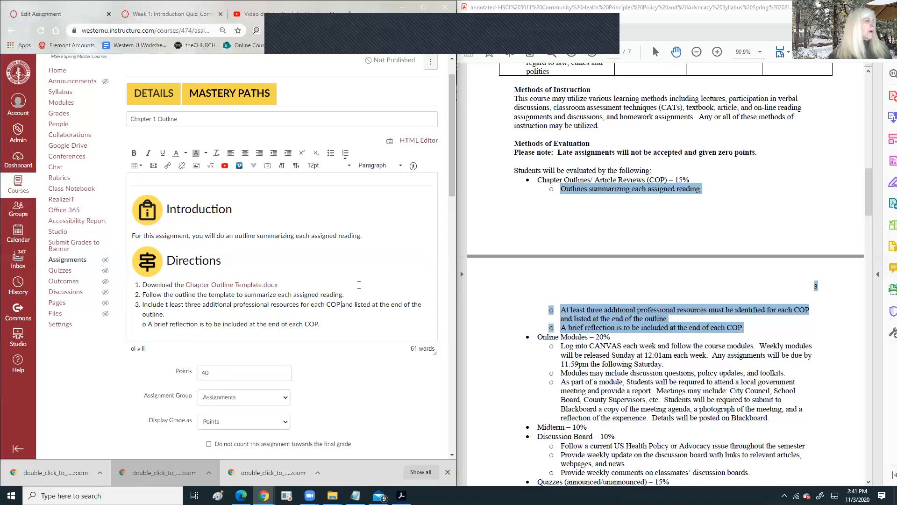
double_click(347, 304)
left_click(355, 304)
key("BackSpace")
key("BackSpace")
key("BackSpace")
key("BackSpace")
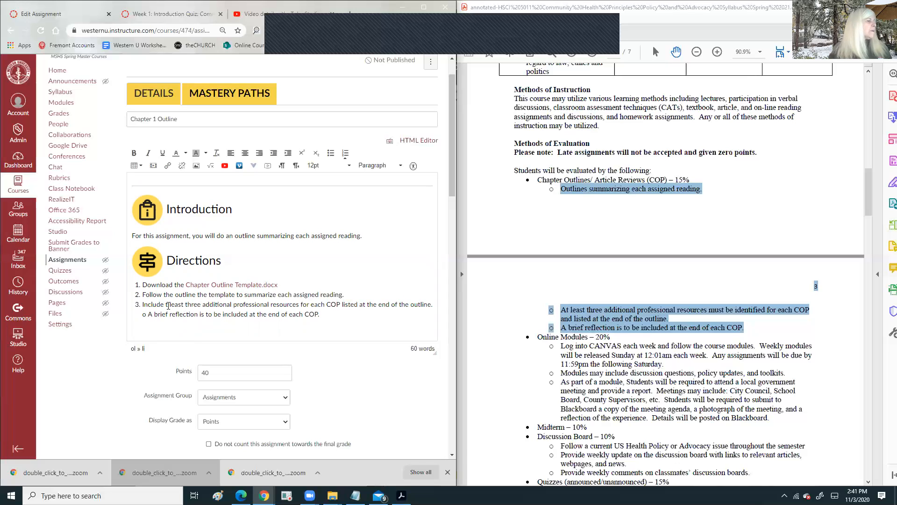
type("at")
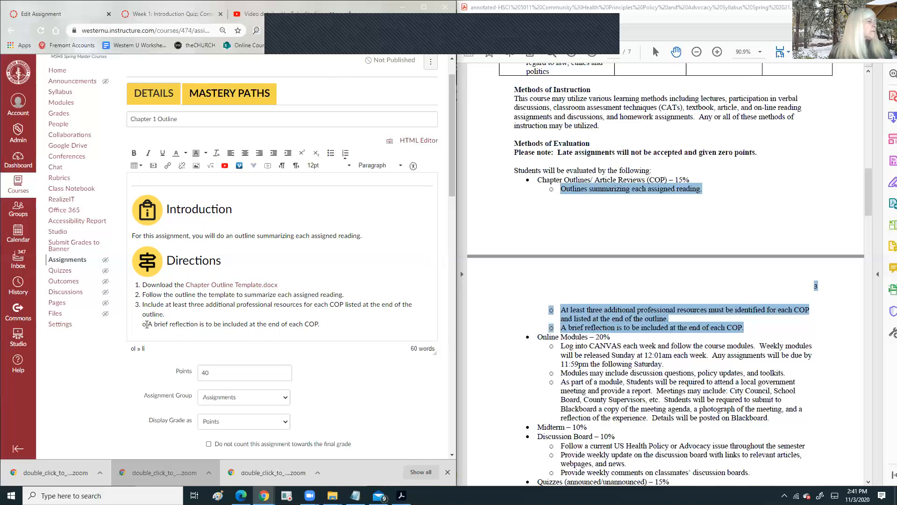
- Reword the reflection line as item 4: 'Include a brief reflection at the end of each COP.'
left_click_drag(148, 324, 132, 323)
key("BackSpace")
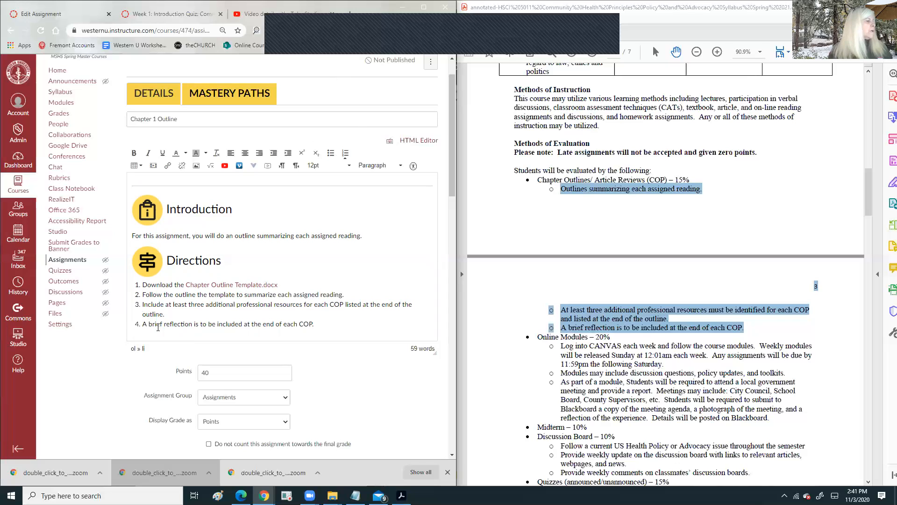
left_click_drag(142, 324, 147, 325)
type("Inlcude")
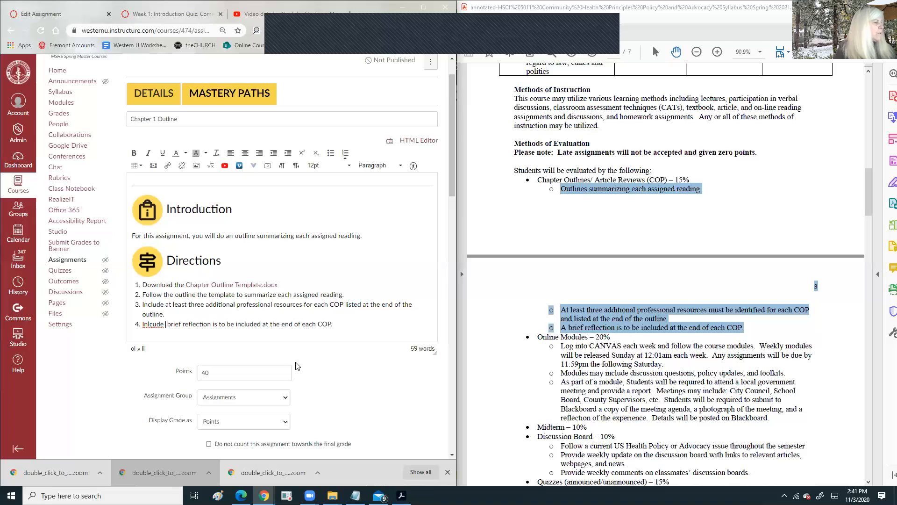
key("BackSpace")
key("BackSpace")
key("BackSpace")
key("BackSpace")
key("BackSpace")
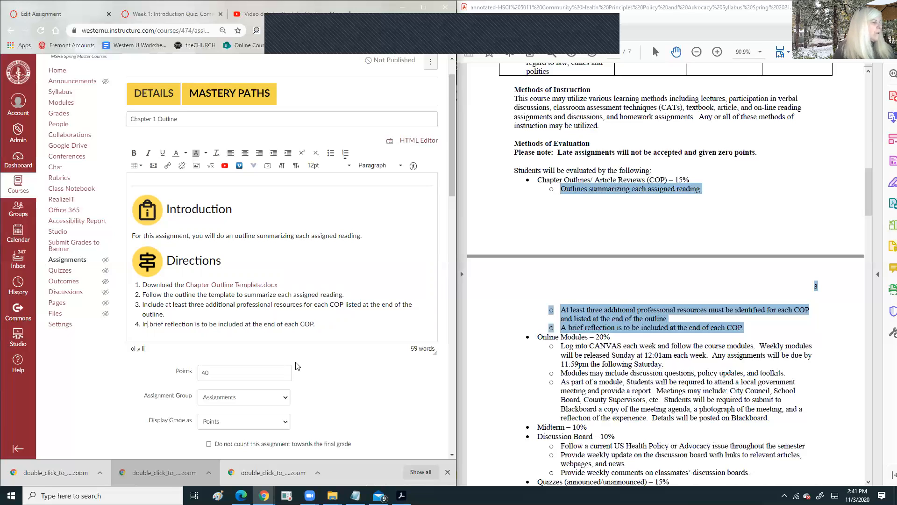
type("clude ")
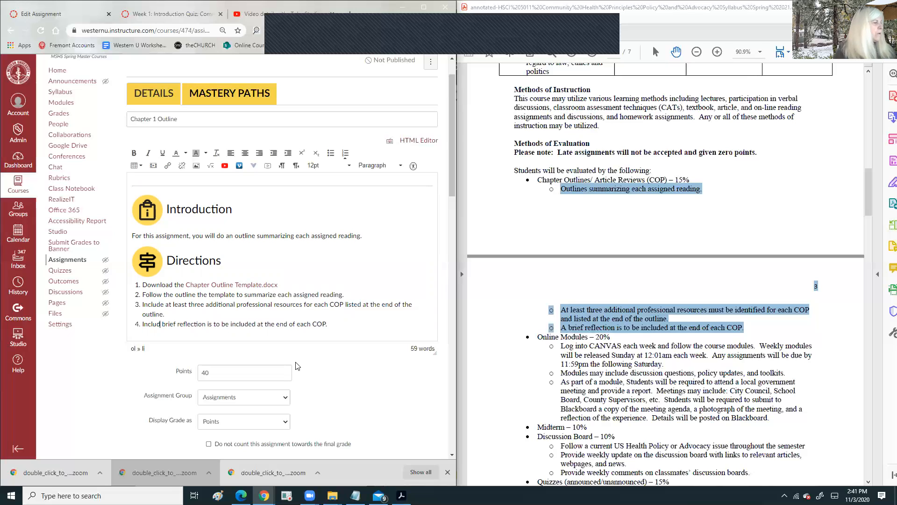
type("a")
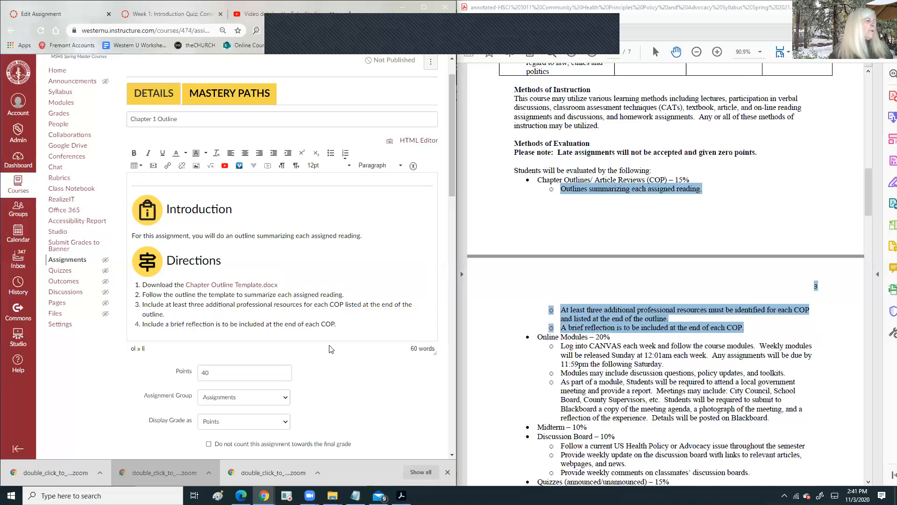
left_click_drag(217, 324, 262, 324)
key("BackSpace")
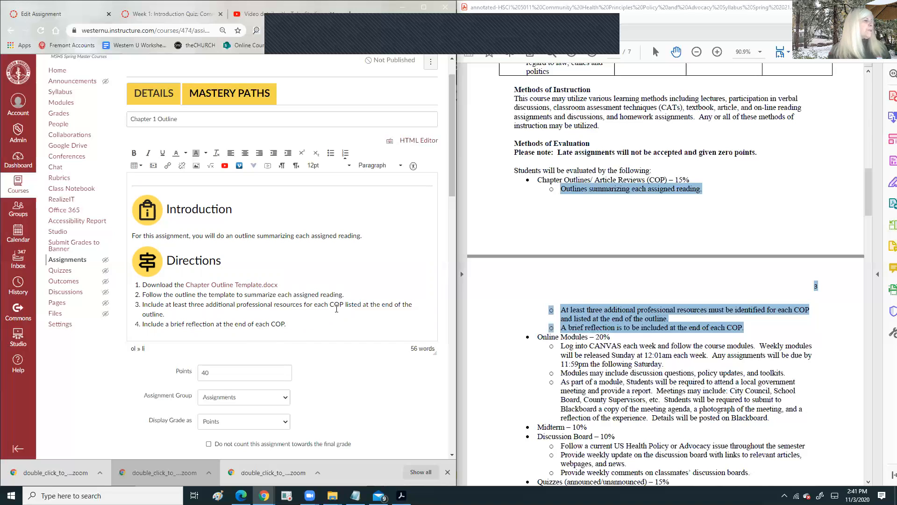
scroll(316, 238, "down", 3)
scroll(219, 187, "down", 1)
left_click_drag(219, 187, 198, 180)
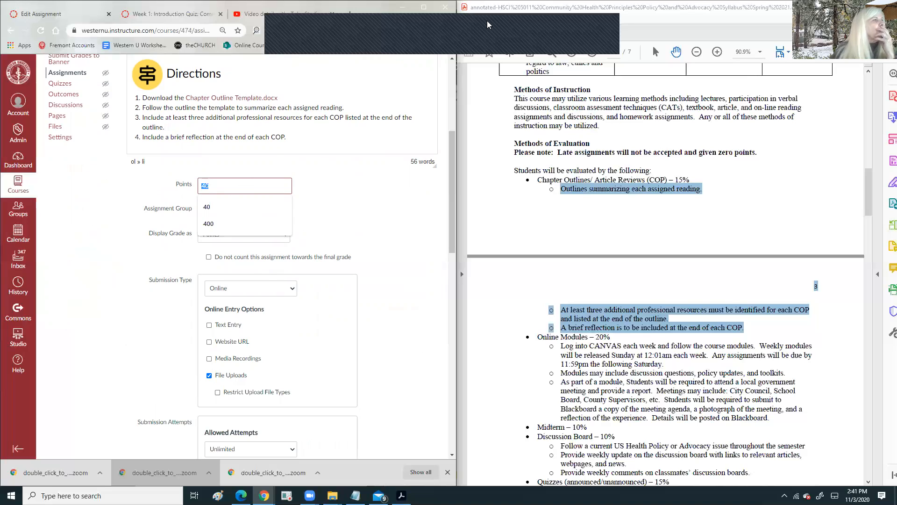
scroll(602, 220, "up", 10)
scroll(602, 220, "down", 15)
scroll(573, 326, "down", 15)
scroll(553, 334, "down", 10)
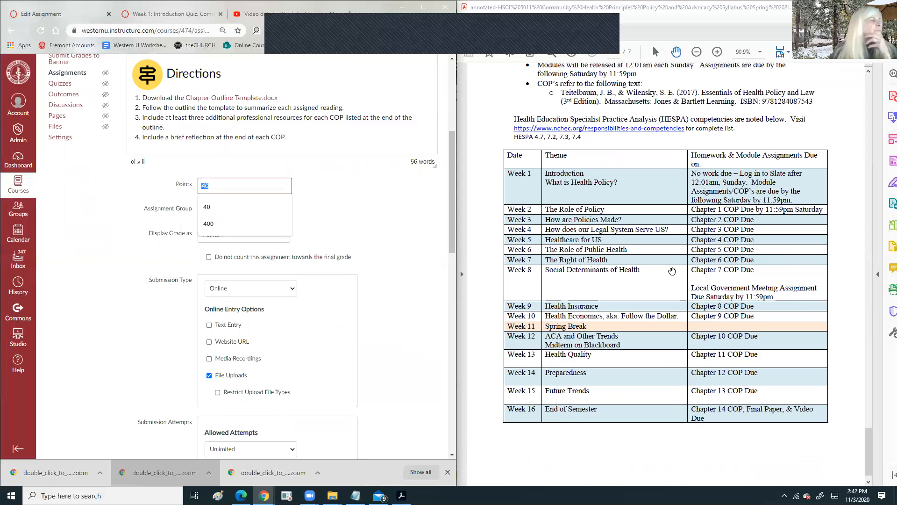
scroll(146, 135, "up", 5)
scroll(674, 123, "up", 9)
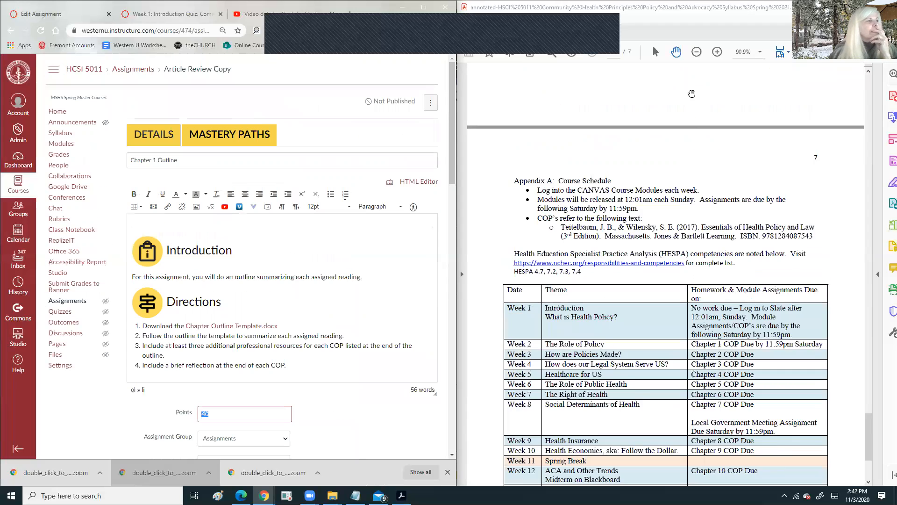
scroll(675, 122, "up", 12)
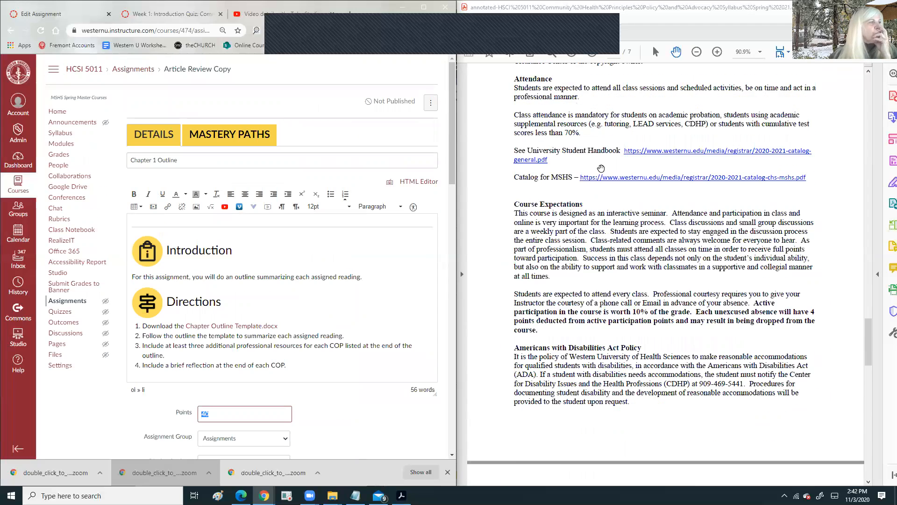
scroll(603, 164, "up", 10)
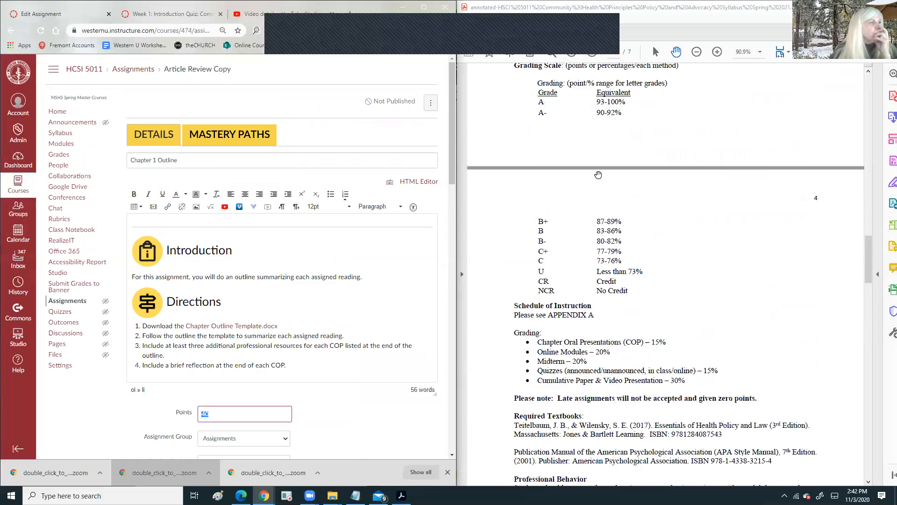
scroll(596, 175, "up", 10)
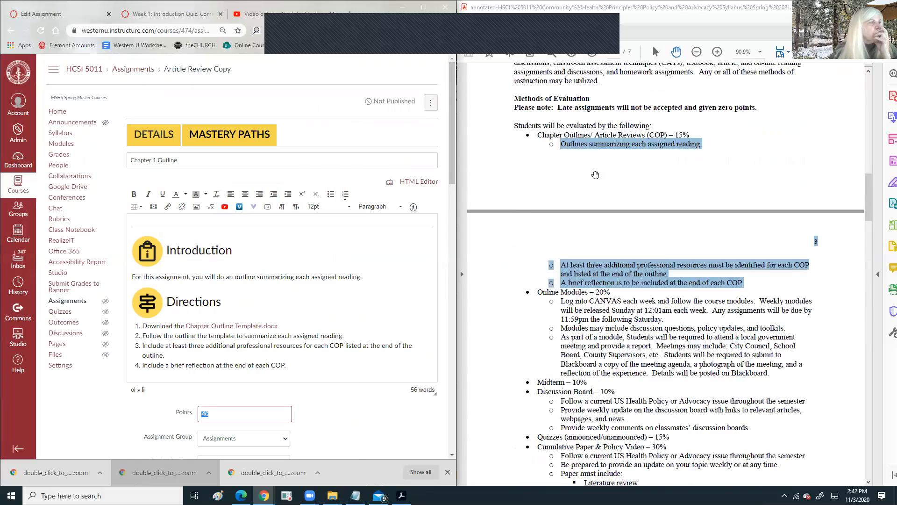
scroll(596, 177, "up", 10)
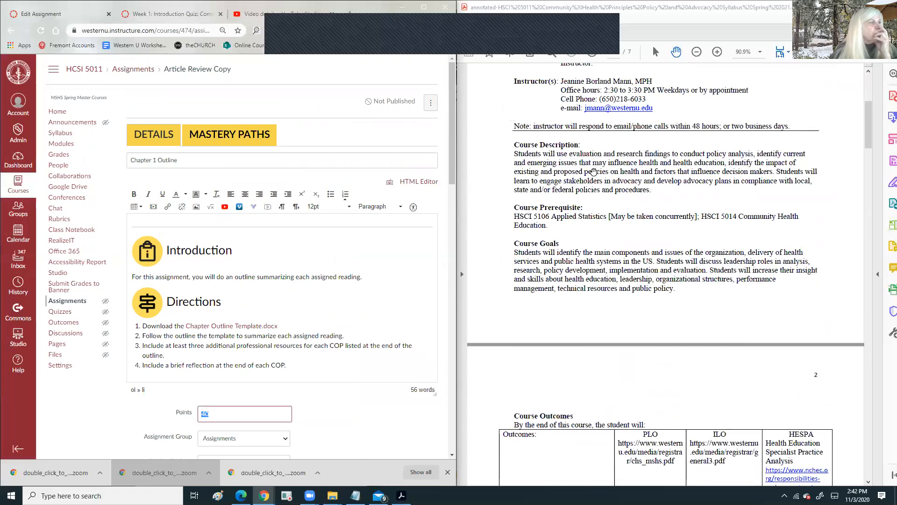
scroll(592, 170, "up", 3)
scroll(565, 235, "down", 9)
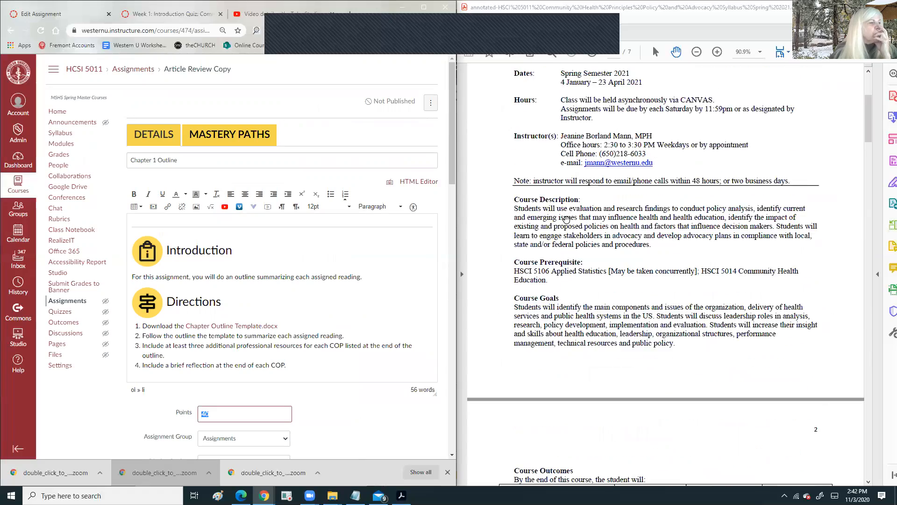
scroll(565, 235, "down", 15)
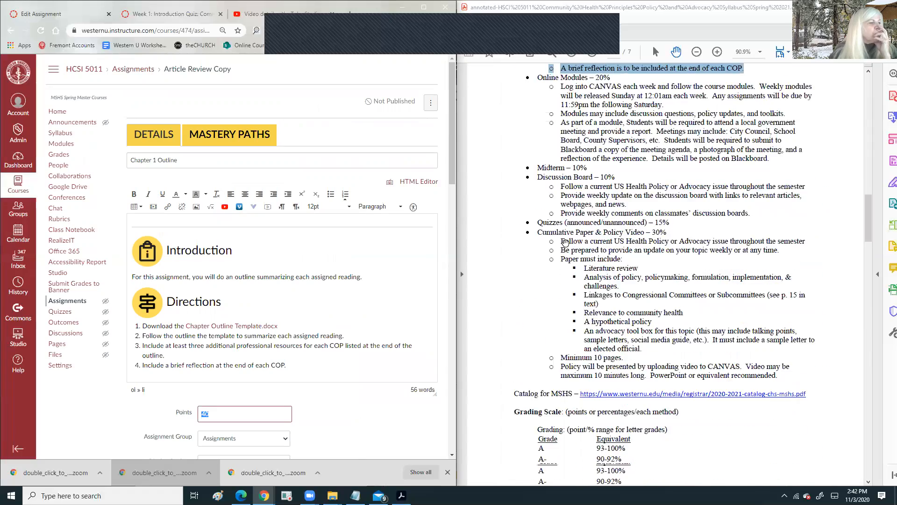
scroll(558, 225, "up", 1)
scroll(588, 126, "up", 1)
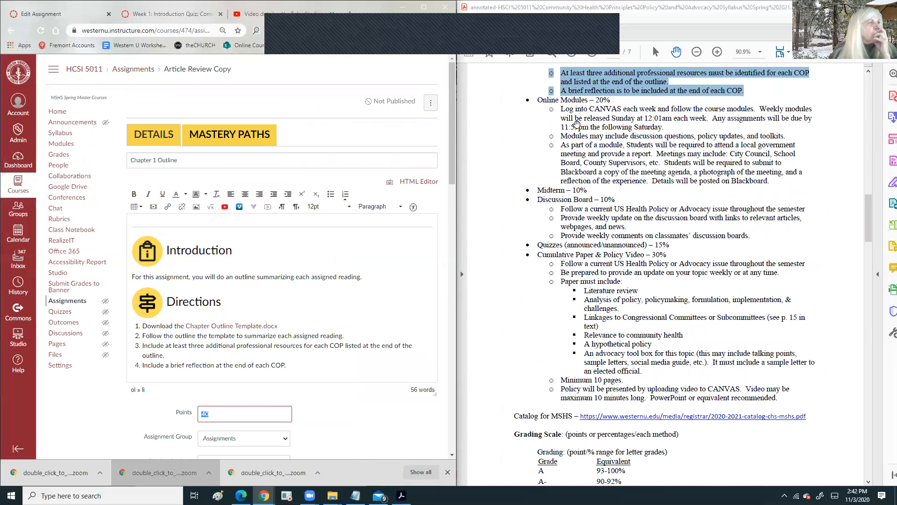
scroll(605, 103, "up", 5)
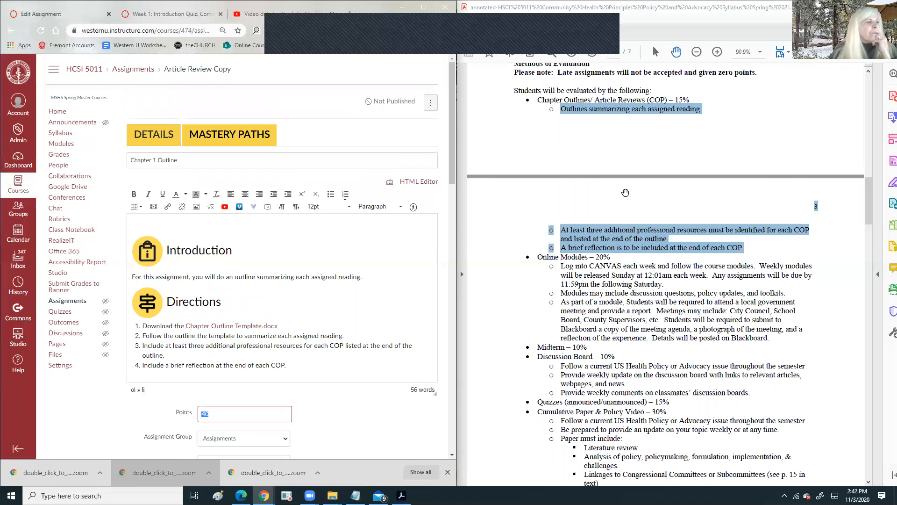
scroll(577, 266, "down", 12)
scroll(576, 266, "down", 15)
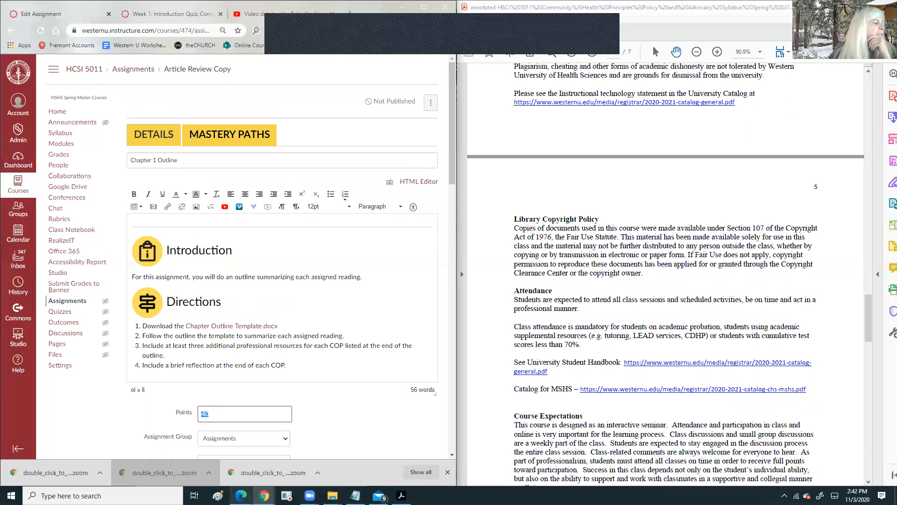
left_click(241, 495)
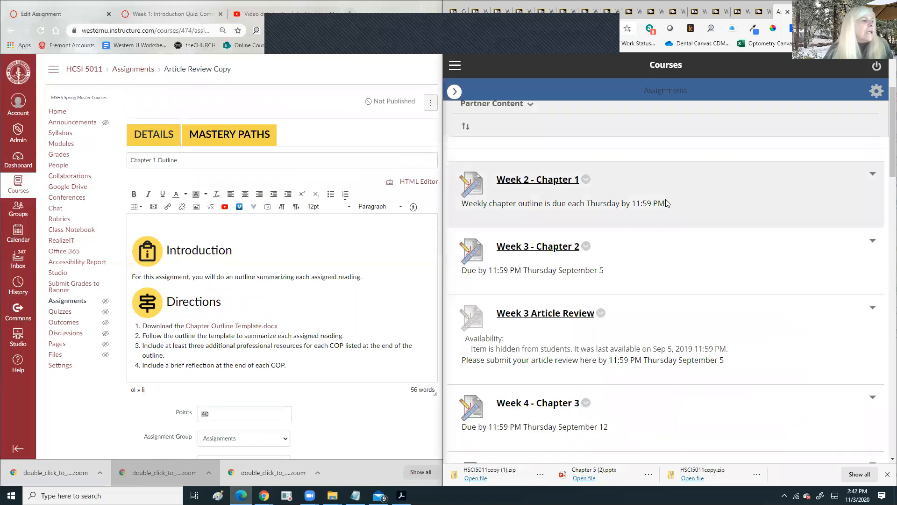
scroll(668, 196, "down", 5)
scroll(667, 202, "up", 4)
scroll(608, 177, "down", 2)
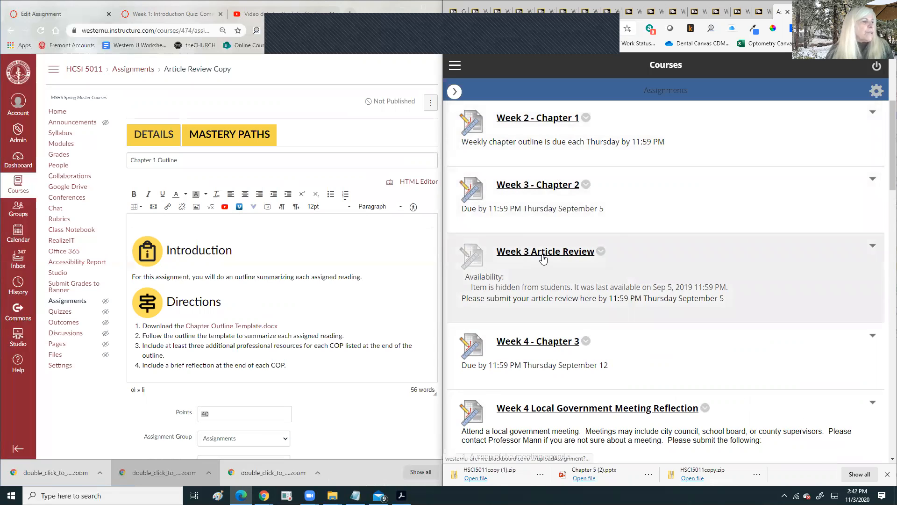
scroll(543, 259, "down", 2)
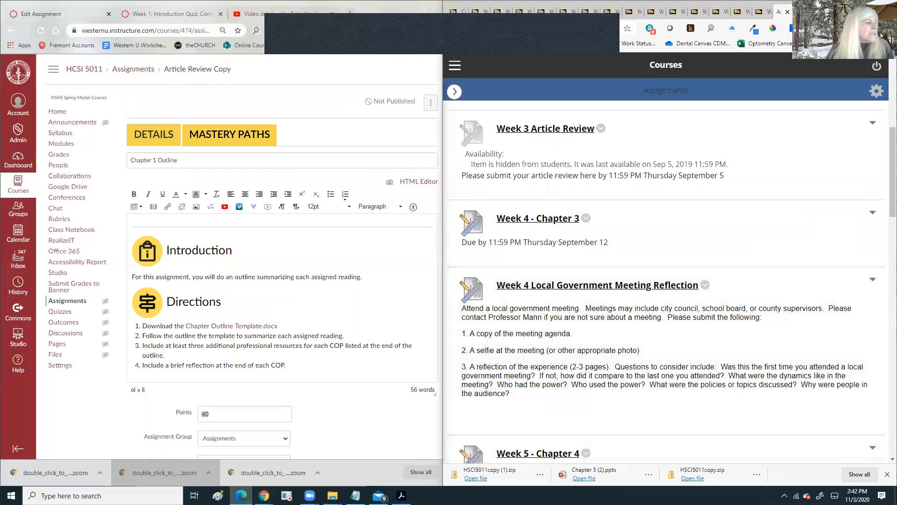
scroll(621, 292, "down", 6)
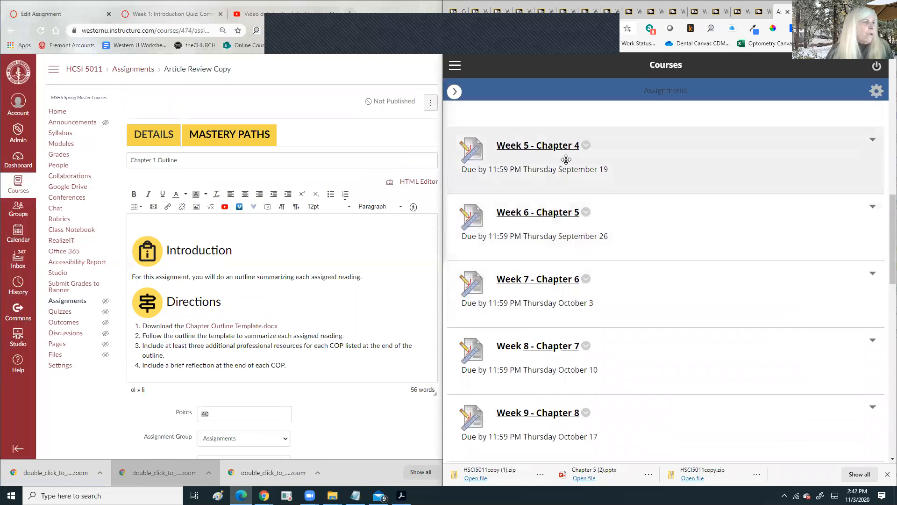
scroll(550, 355, "down", 1)
scroll(550, 357, "down", 2)
scroll(545, 317, "up", 12)
scroll(541, 283, "up", 1)
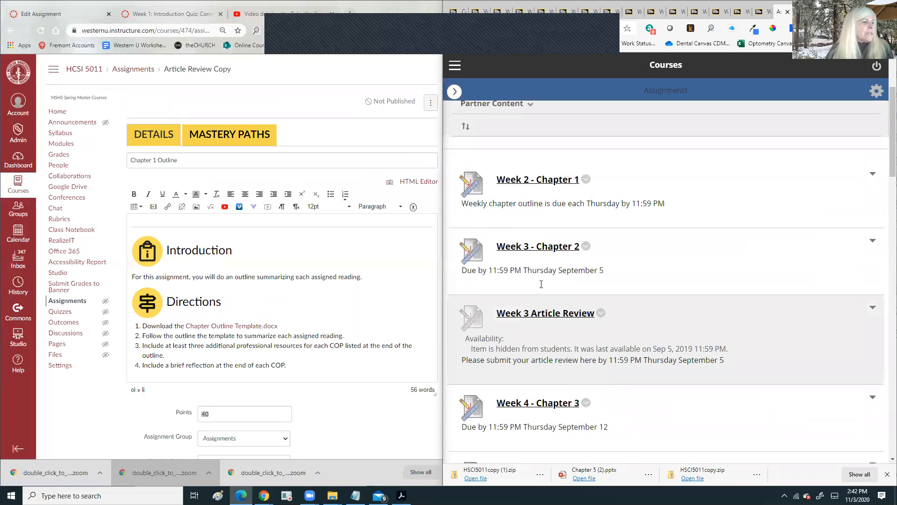
scroll(541, 286, "down", 2)
scroll(541, 288, "up", 4)
scroll(532, 278, "down", 3)
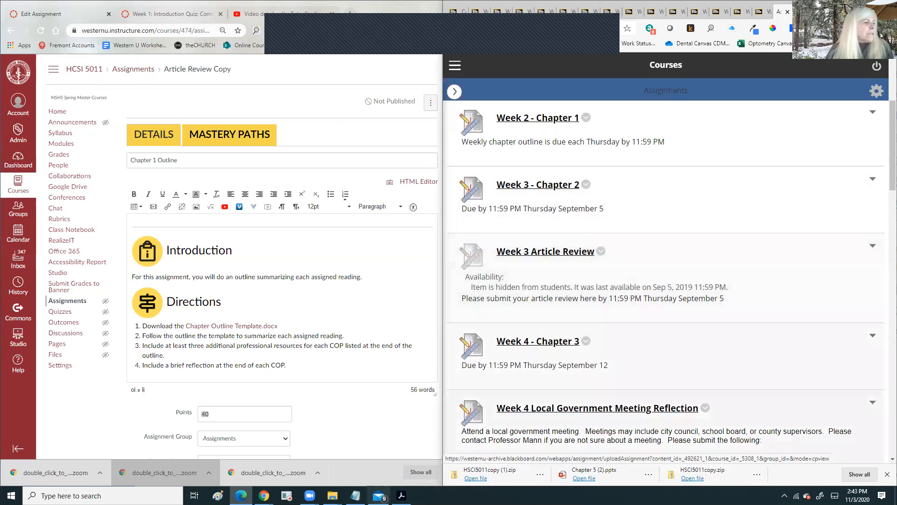
left_click(402, 495)
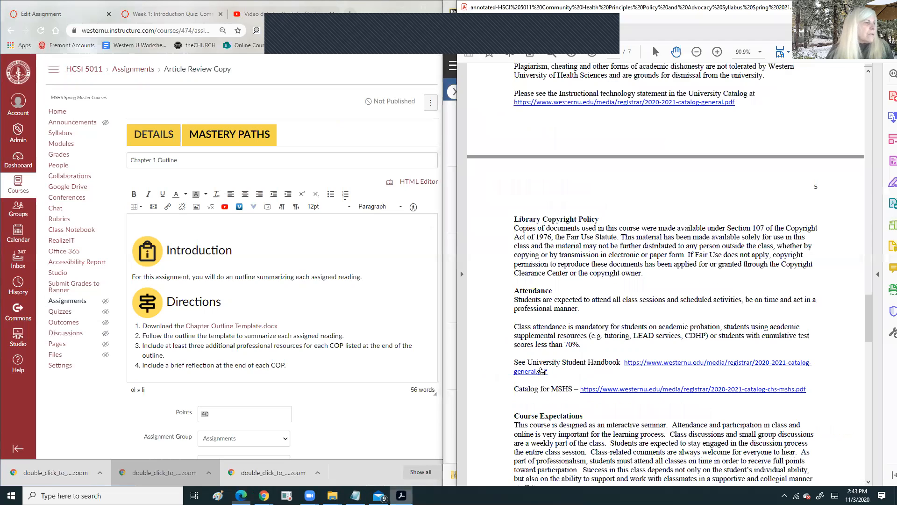
scroll(607, 320, "down", 8)
scroll(607, 322, "down", 10)
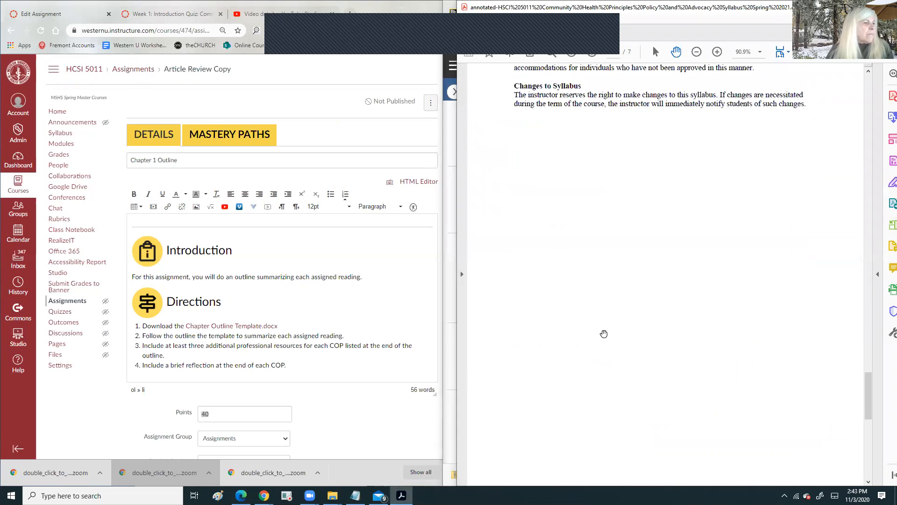
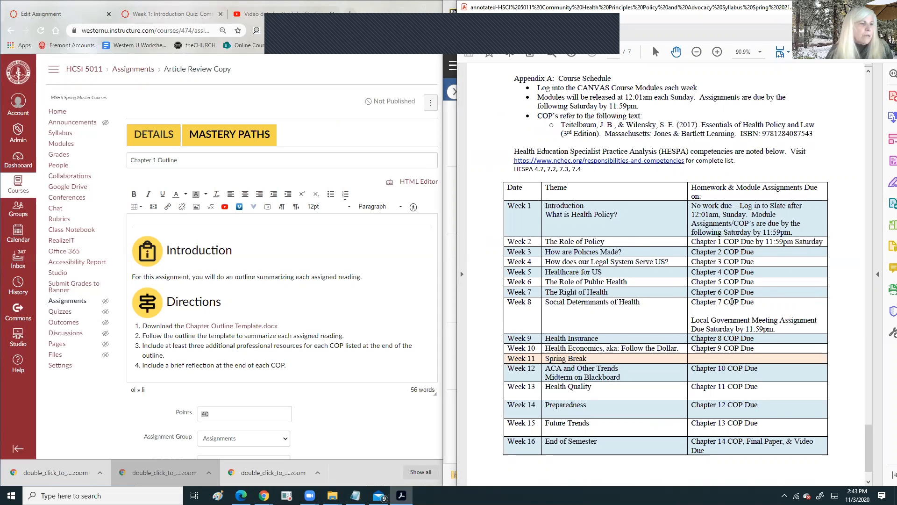
- Change the Chapter 1 Outline points value from 40 to 1
scroll(731, 301, "down", 1)
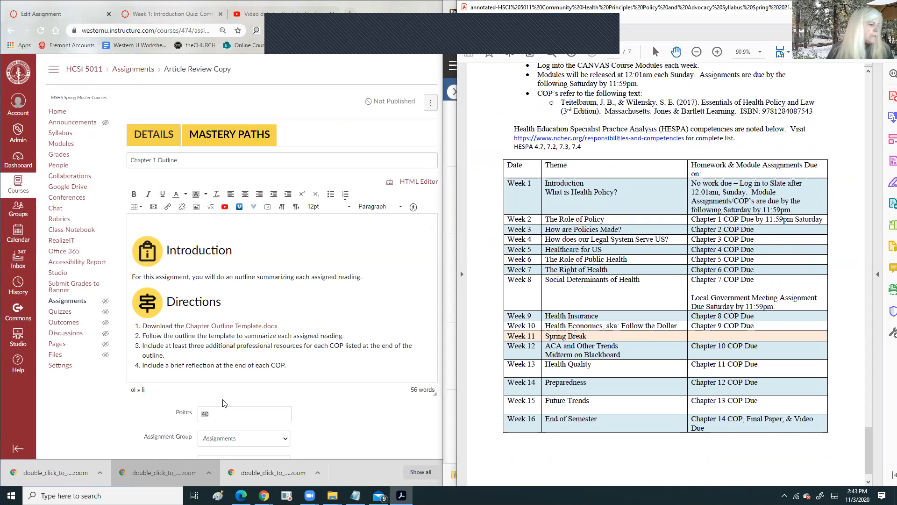
left_click_drag(214, 413, 192, 416)
type("1")
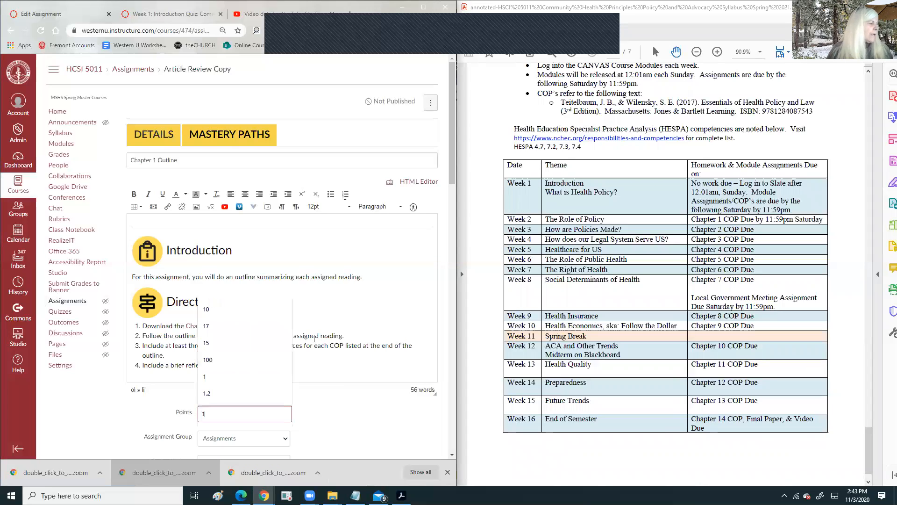
left_click(350, 401)
- Review the draft against the syllabus PDF and open the assignment group list
scroll(349, 401, "down", 3)
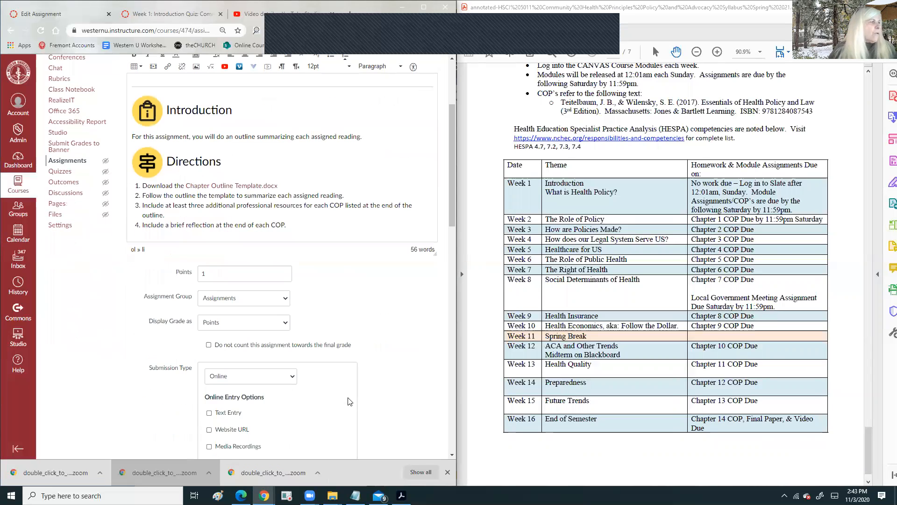
scroll(598, 248, "up", 3)
scroll(597, 247, "up", 5)
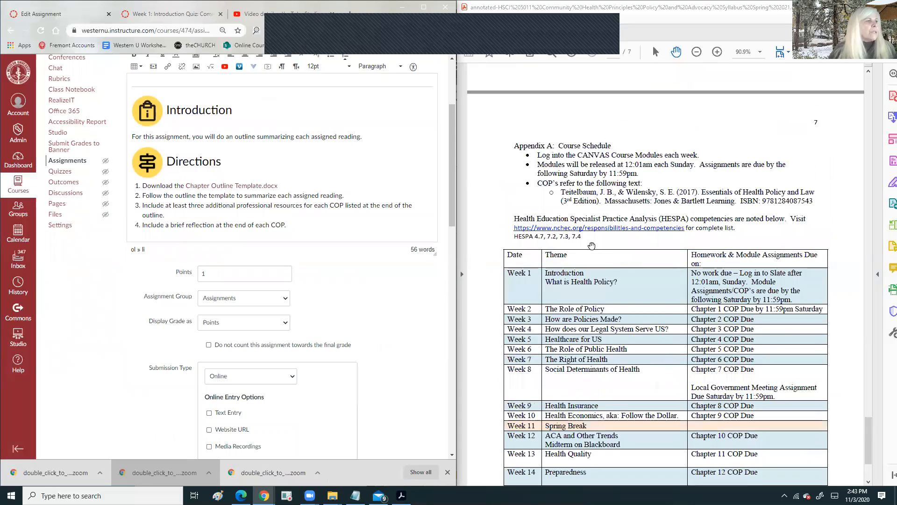
scroll(577, 245, "up", 10)
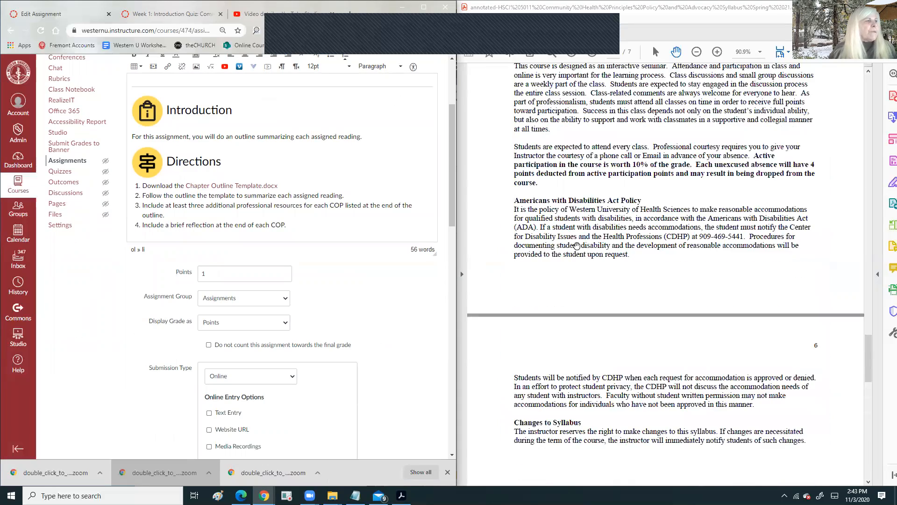
scroll(575, 247, "up", 6)
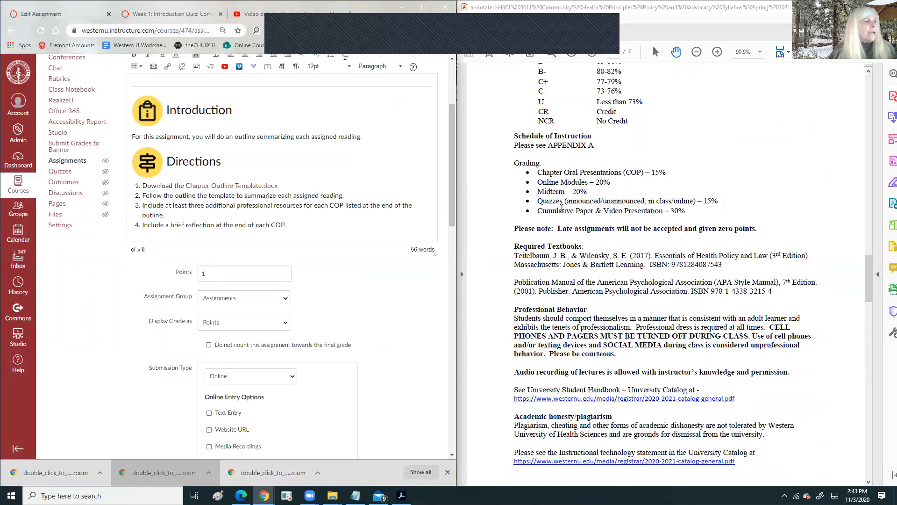
scroll(563, 208, "up", 8)
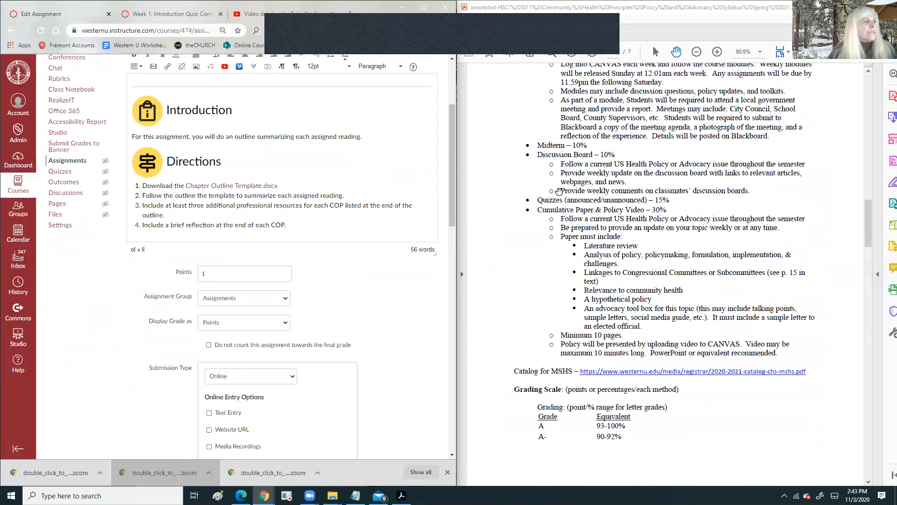
scroll(581, 149, "up", 2)
left_click(617, 190)
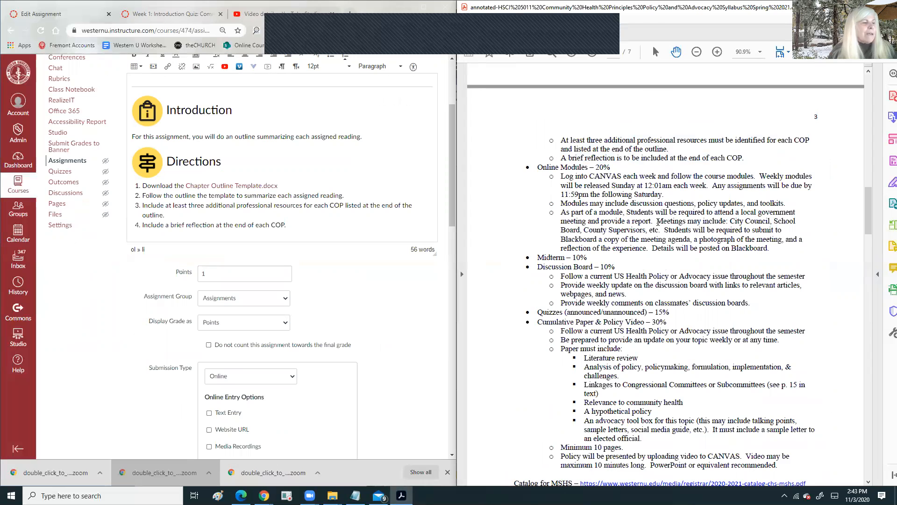
scroll(658, 222, "down", 3)
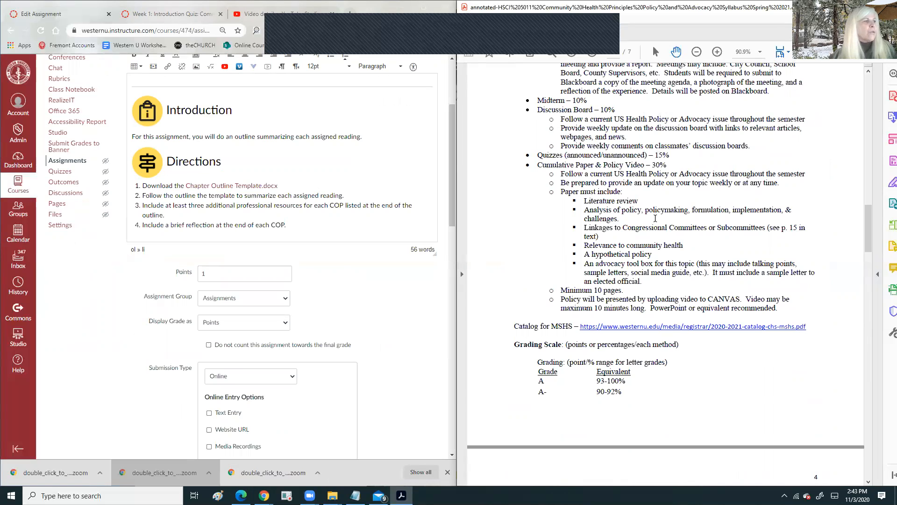
scroll(577, 198, "down", 3)
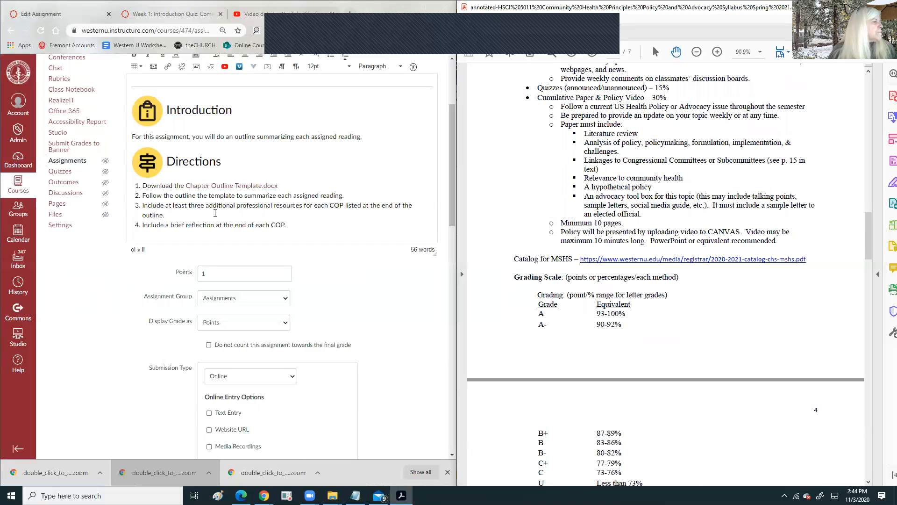
scroll(215, 213, "down", 3)
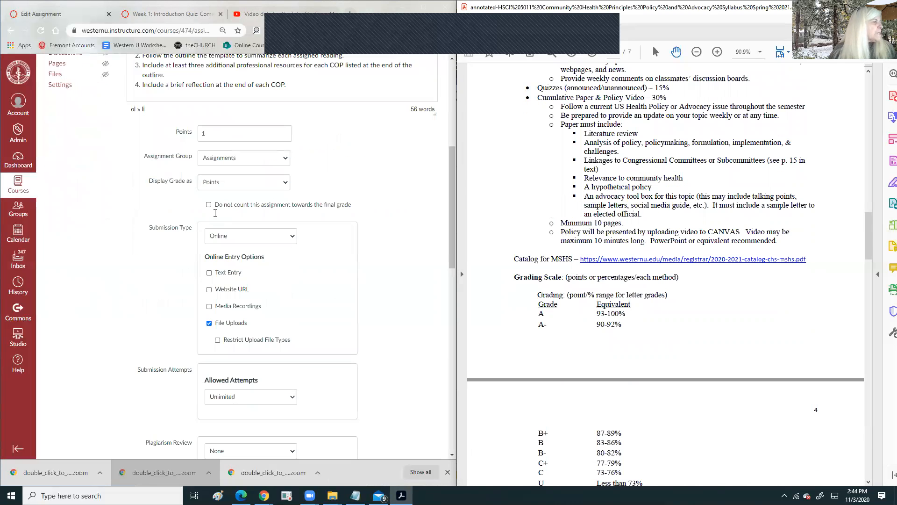
left_click(237, 162)
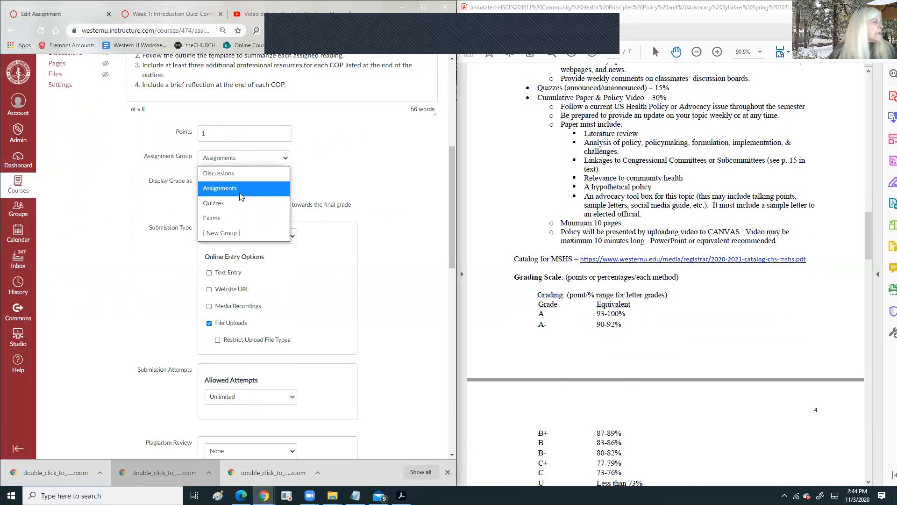
- Create a new assignment group named 'Chapter Outlines'
left_click(234, 234)
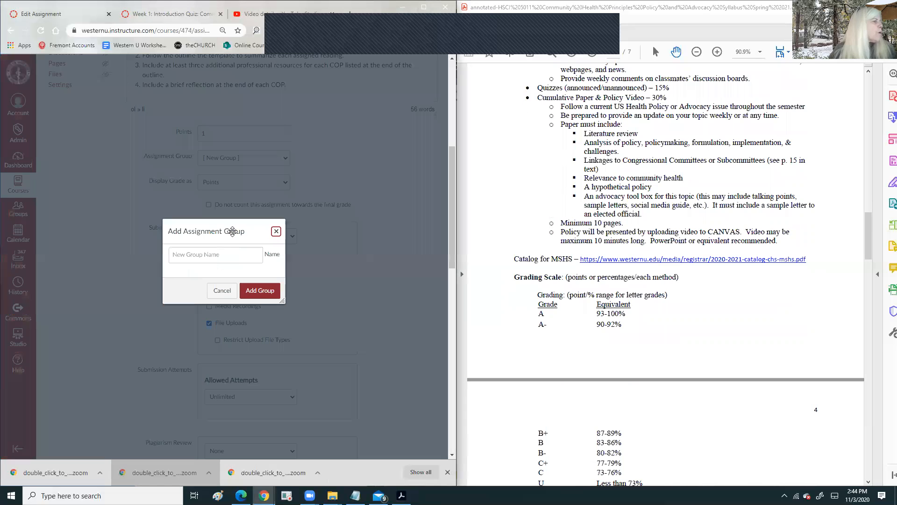
left_click(224, 253)
type("C")
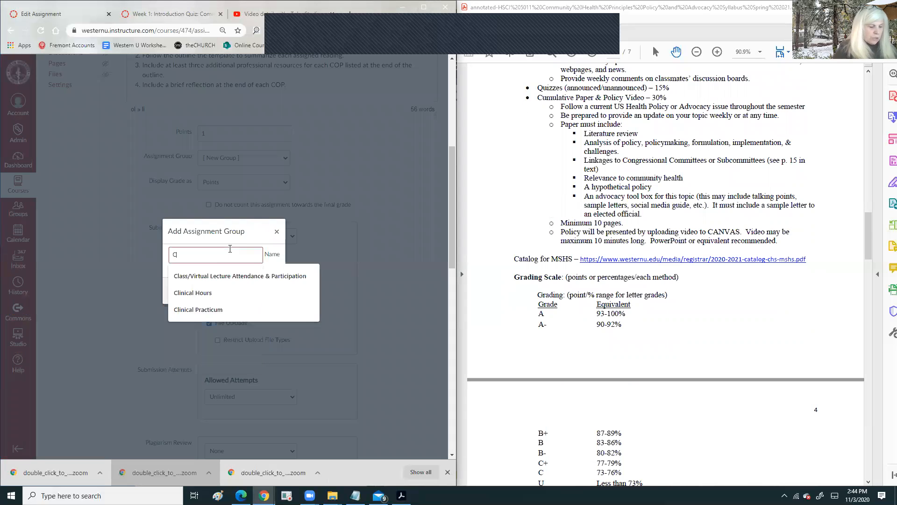
type("hapy")
key("BackSpace")
type("ter Outlines")
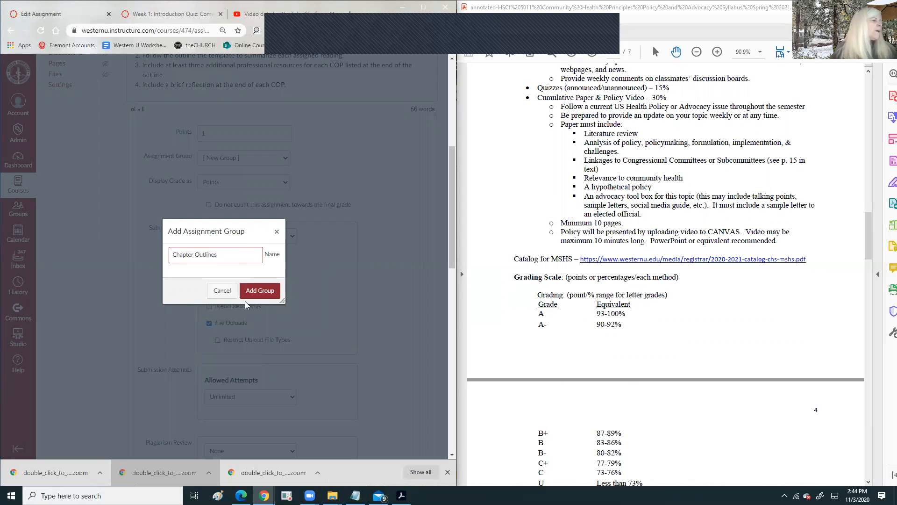
left_click(273, 293)
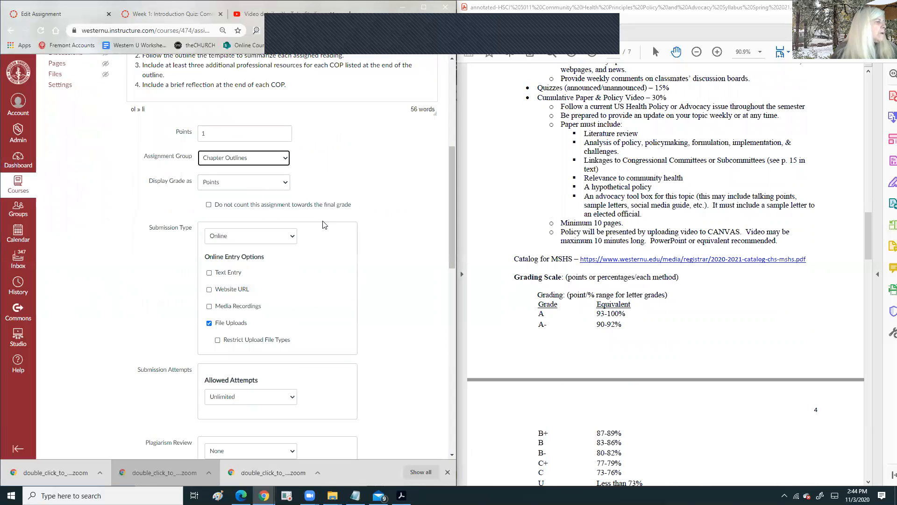
- Check the system calendar for January 2021 dates
scroll(327, 219, "down", 2)
scroll(332, 215, "down", 8)
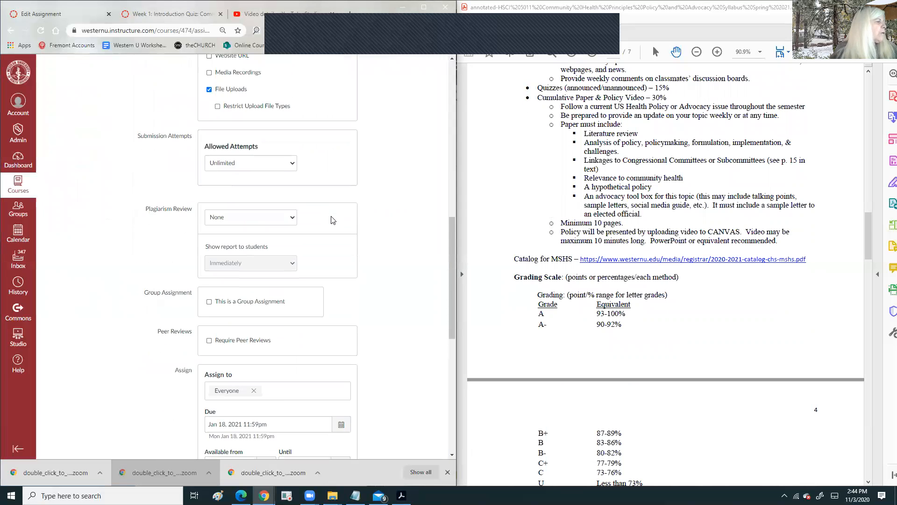
scroll(621, 258, "down", 15)
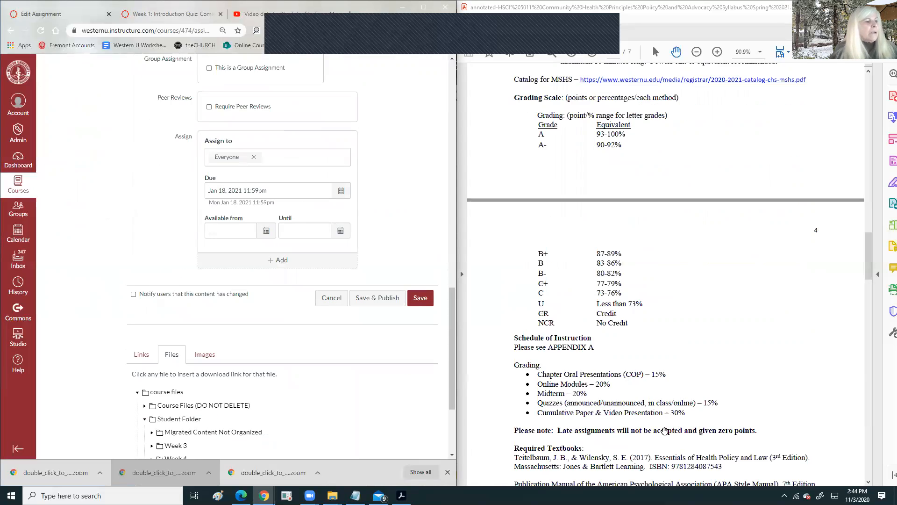
scroll(623, 395, "down", 20)
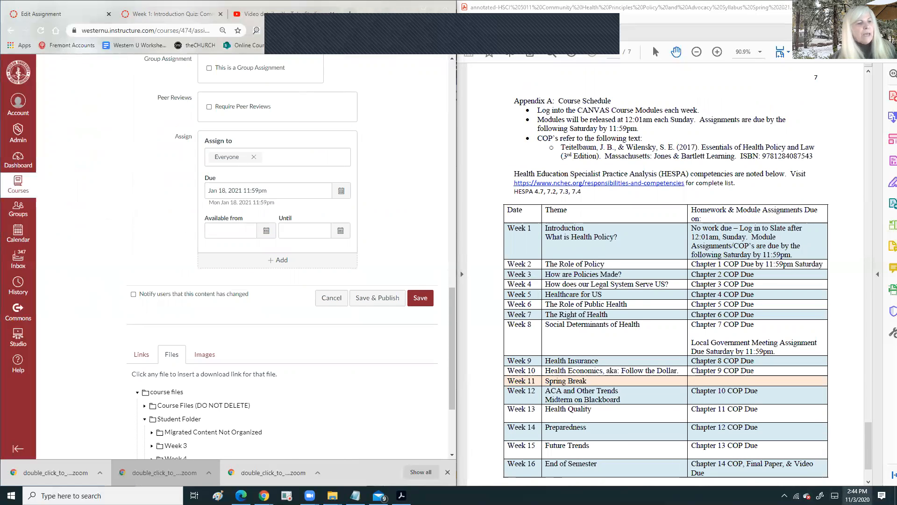
left_click(857, 495)
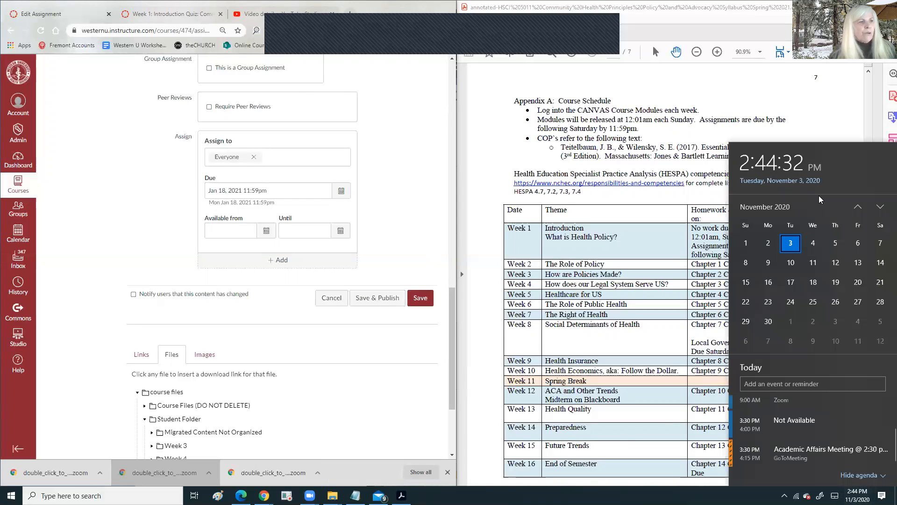
left_click(881, 207)
left_click(880, 207)
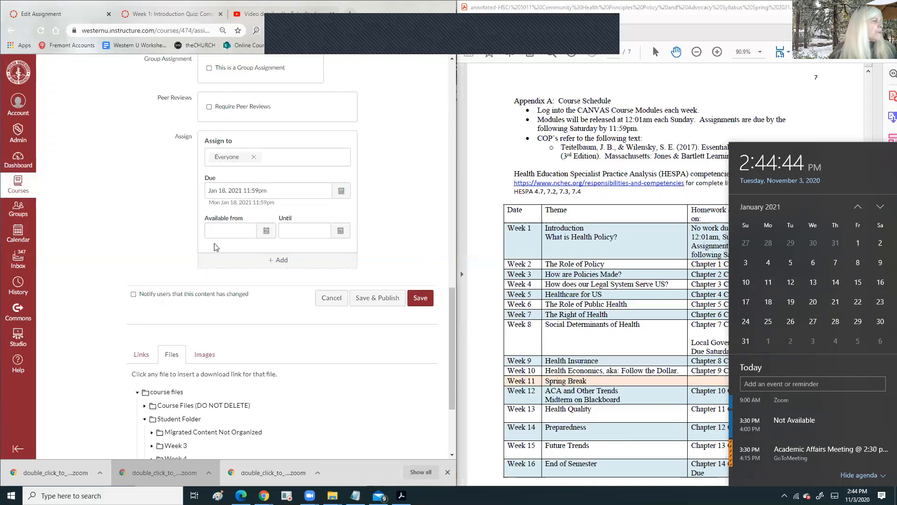
- Set the due date to January 9, 2021 and save and publish the assignment
left_click(341, 192)
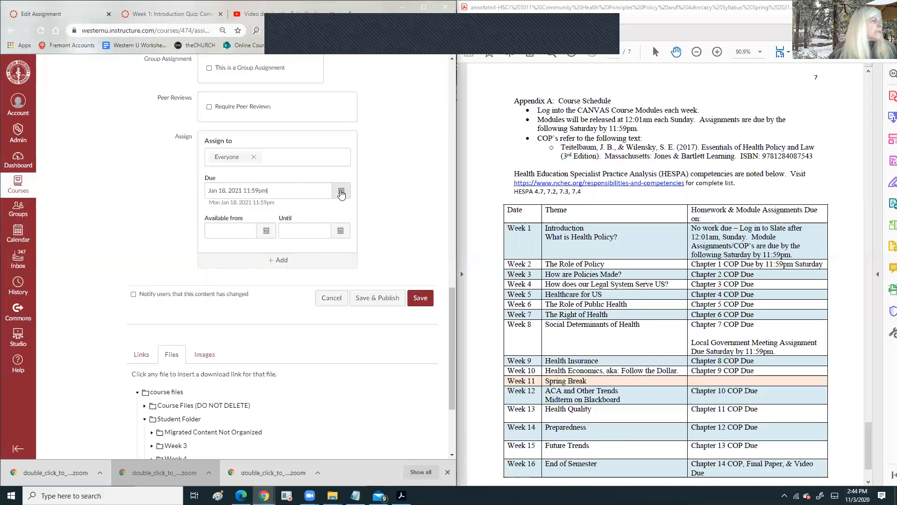
left_click(341, 193)
left_click(297, 243)
left_click(294, 302)
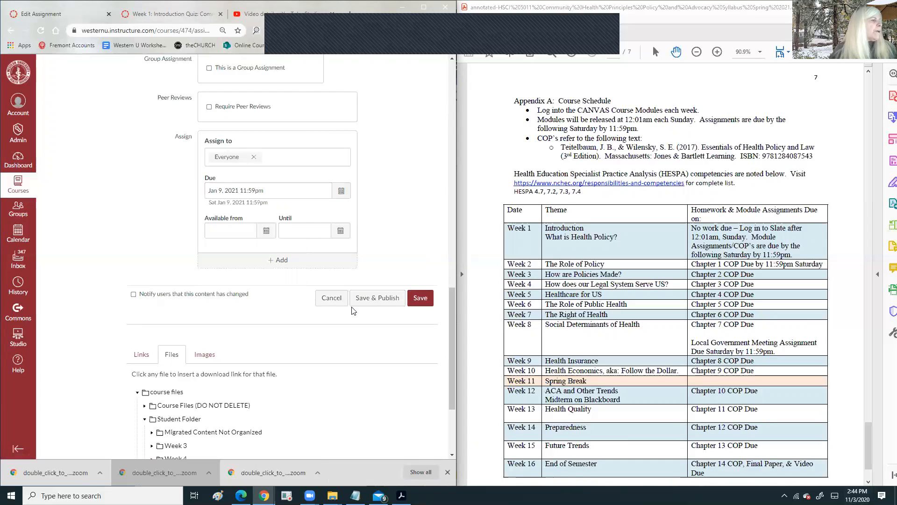
left_click(373, 302)
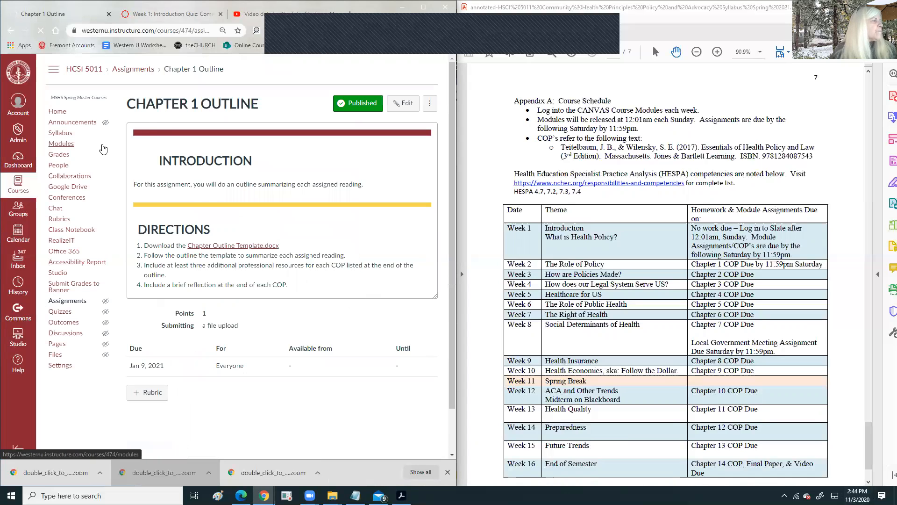
- On the Modules page, drag Chapter 1 Outline from Week 3 into Week 2, above Week 2: Quiz
left_click(57, 143)
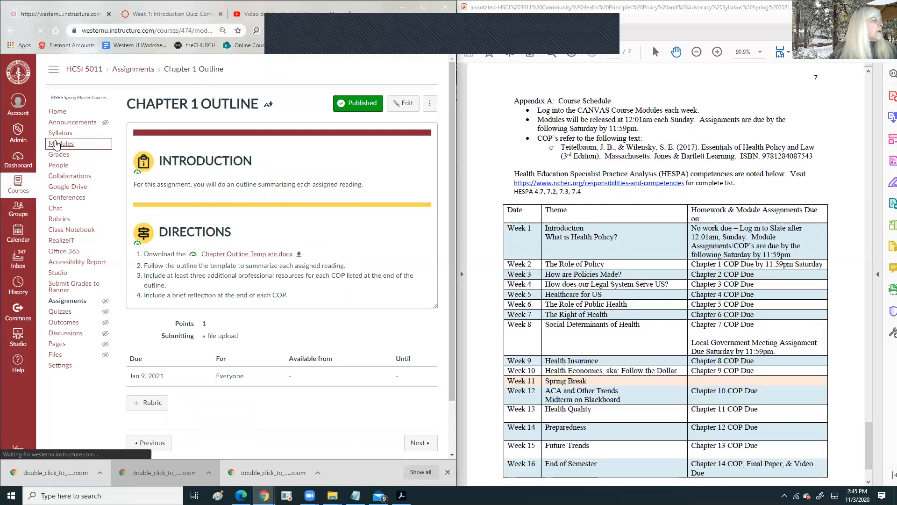
scroll(275, 189, "down", 3)
scroll(273, 187, "down", 4)
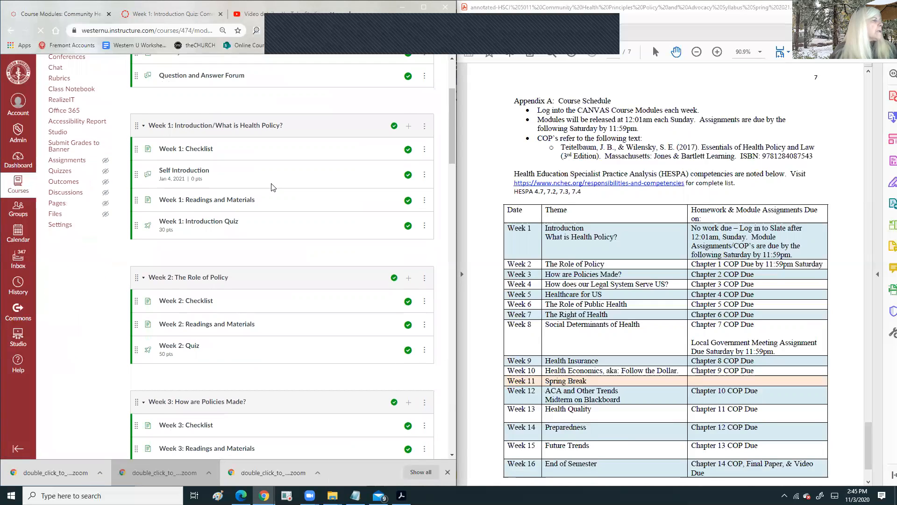
scroll(265, 142, "up", 2)
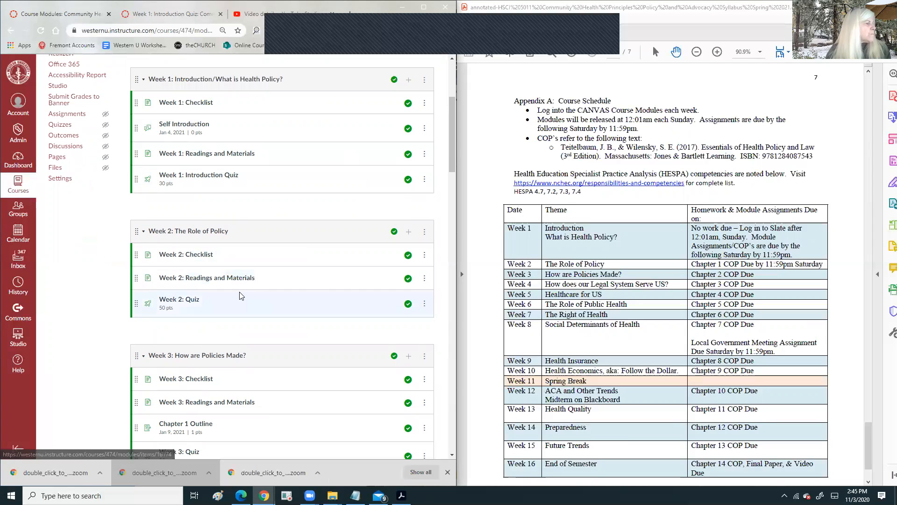
scroll(348, 264, "down", 3)
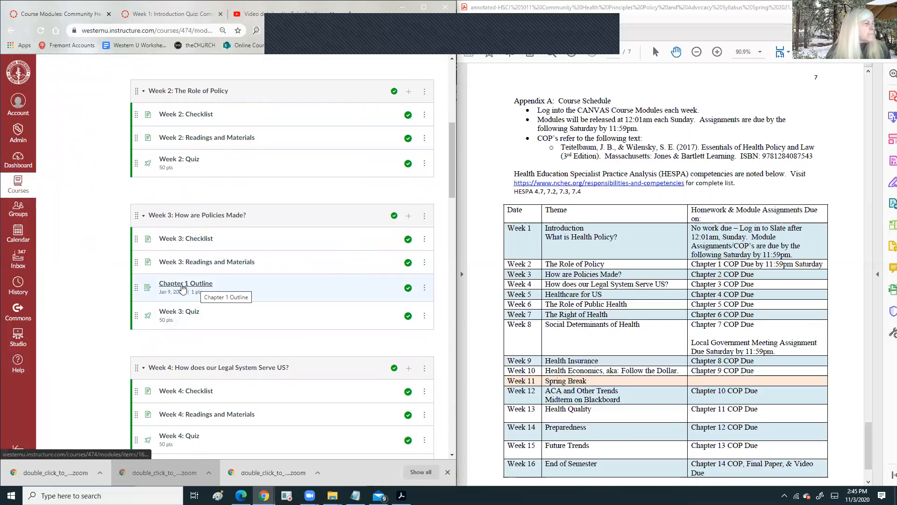
left_click_drag(136, 287, 139, 163)
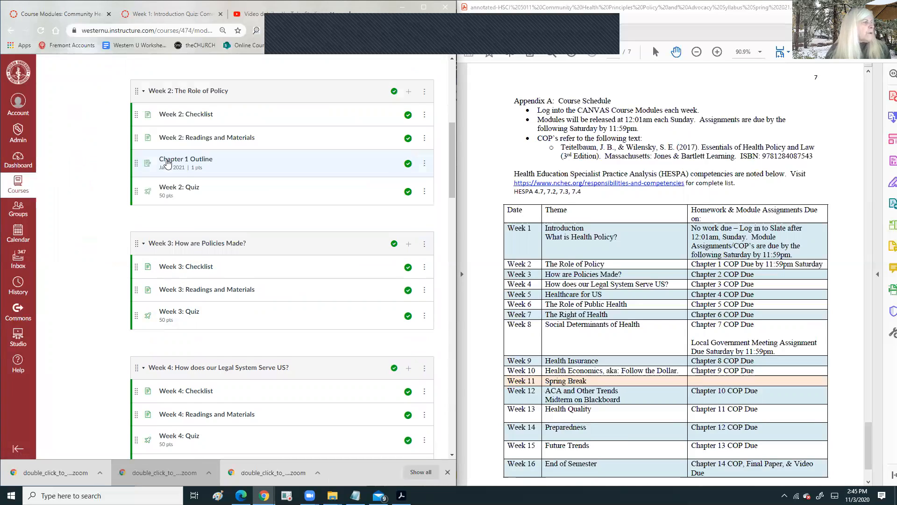
- Add the Article Review assignment as an item in the Week 3 module
left_click(409, 244)
left_click(110, 230)
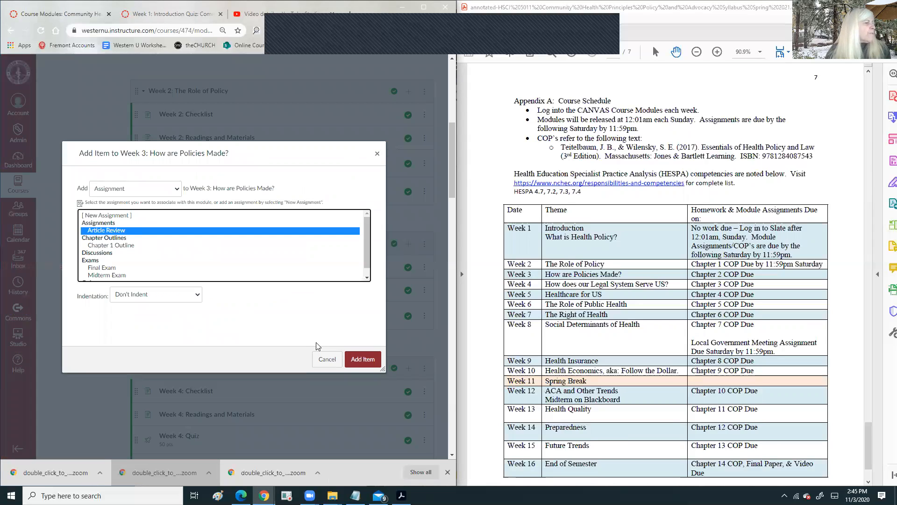
left_click(364, 359)
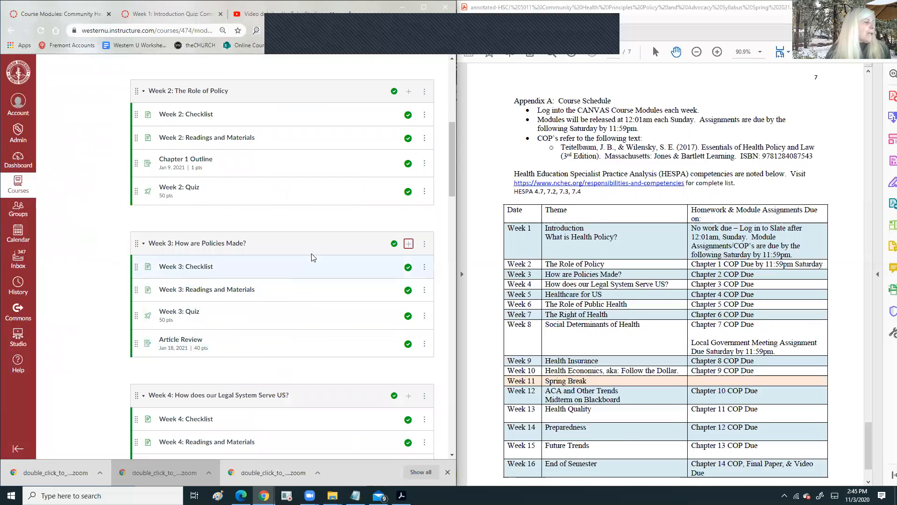
scroll(312, 256, "down", 2)
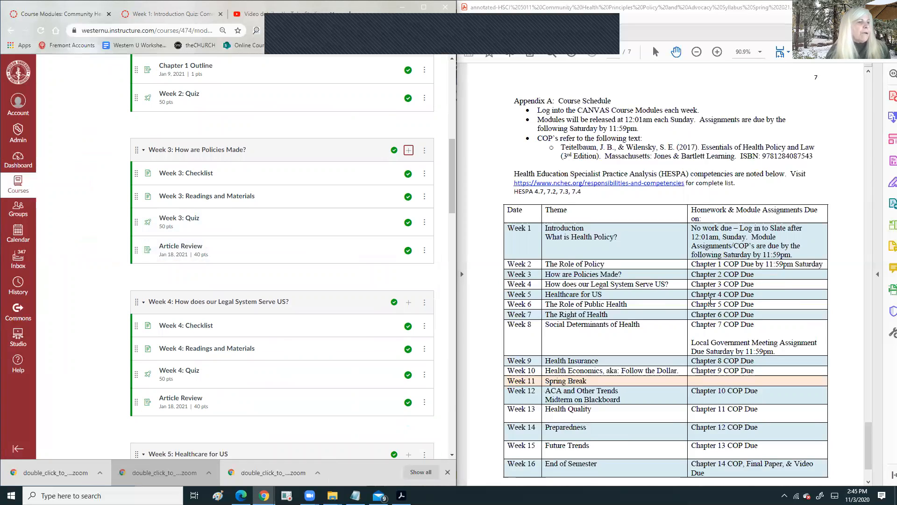
scroll(632, 285, "up", 3)
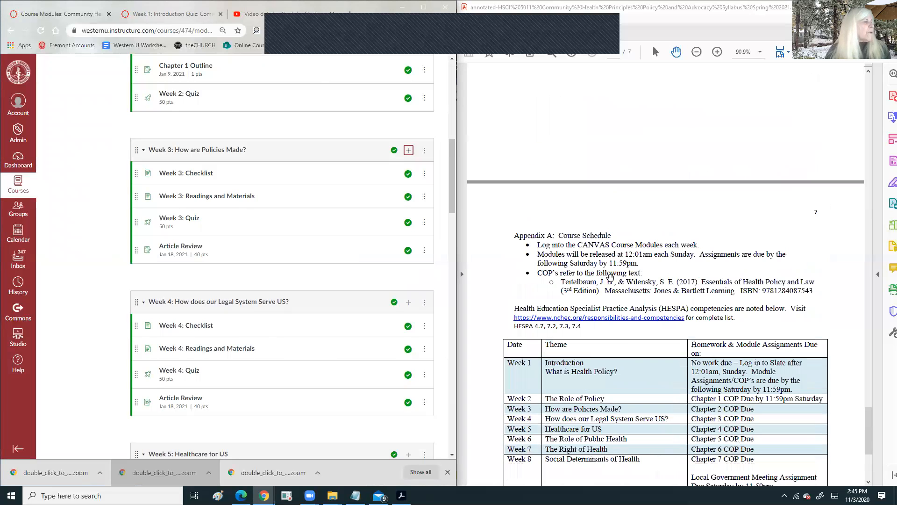
- Open the Article Review item's edit dialog and close it without changes
left_click(425, 254)
left_click(389, 345)
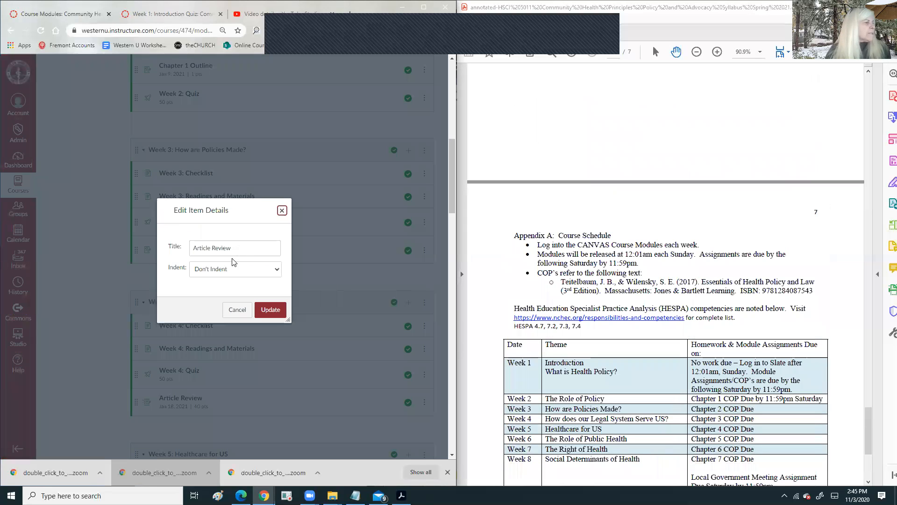
left_click(281, 211)
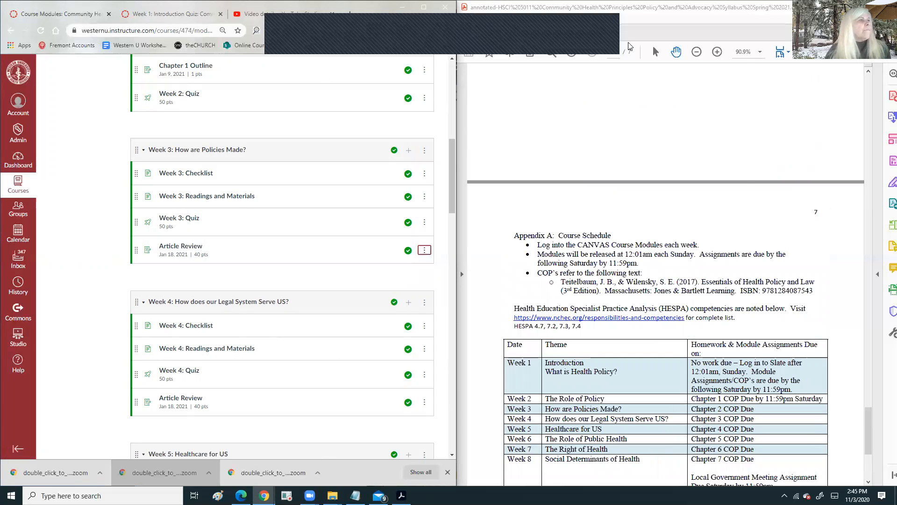
scroll(612, 80, "down", 3)
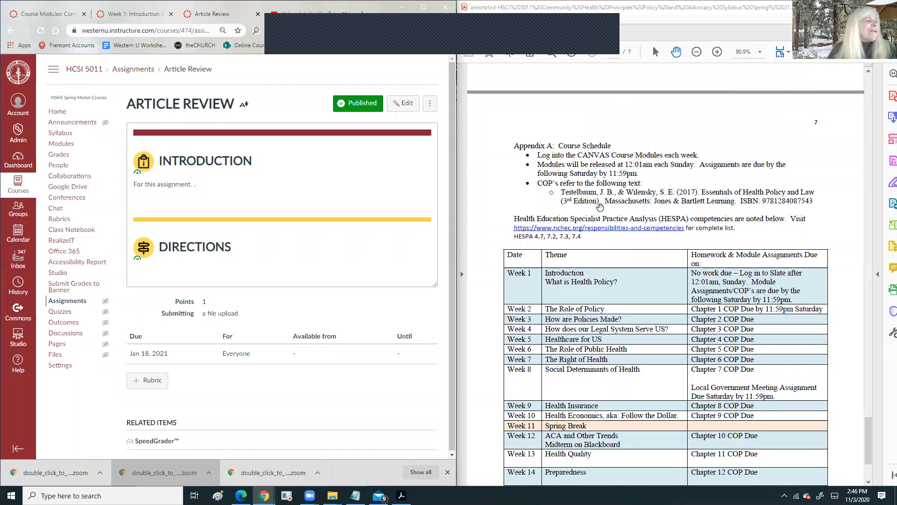
scroll(600, 207, "down", 2)
scroll(606, 215, "down", 2)
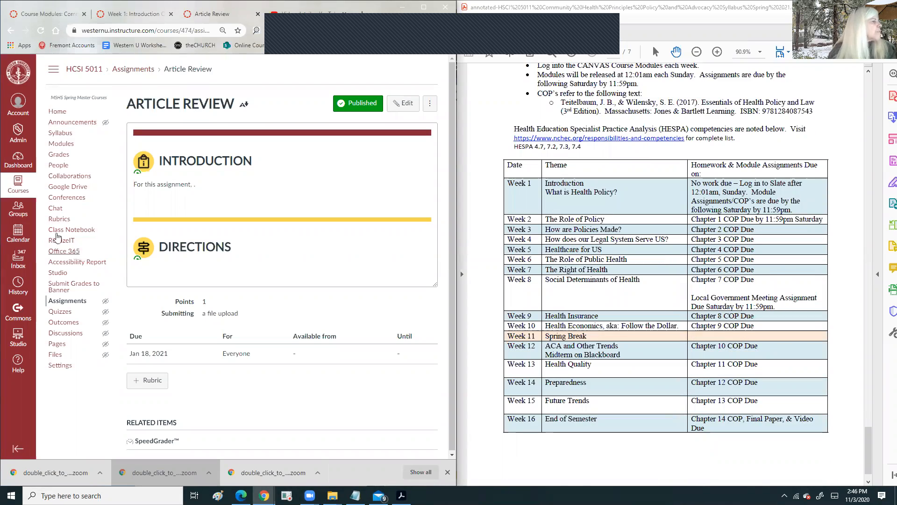
- Go to Assignments, scroll down to the Quizzes and Exams groups, and open Quiz 1
left_click(66, 303)
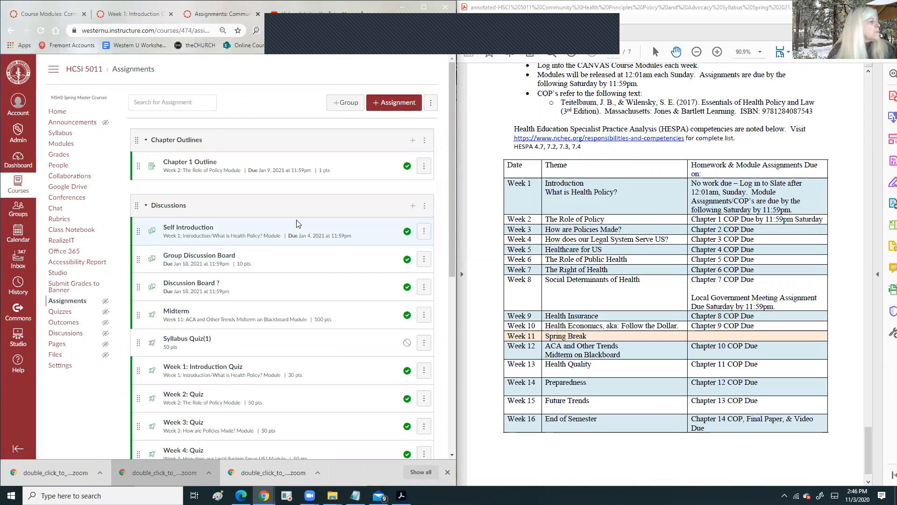
scroll(298, 224, "down", 2)
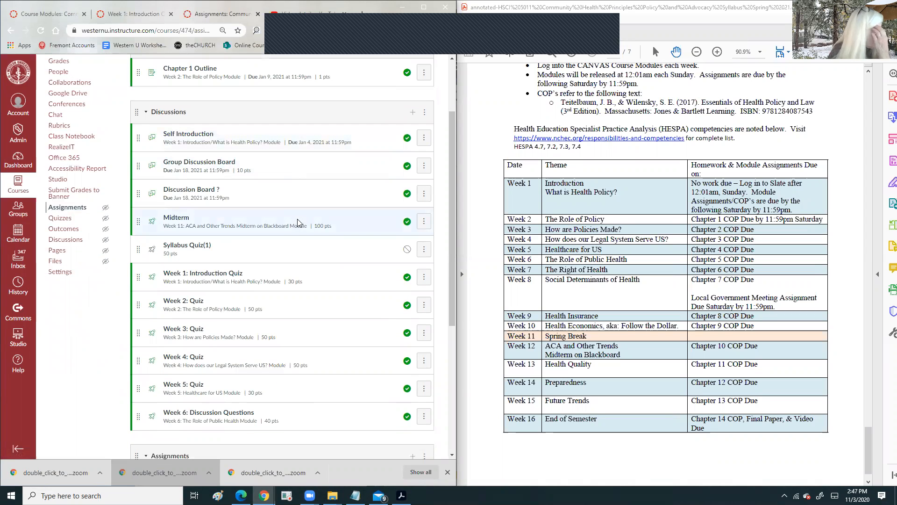
scroll(299, 216, "down", 3)
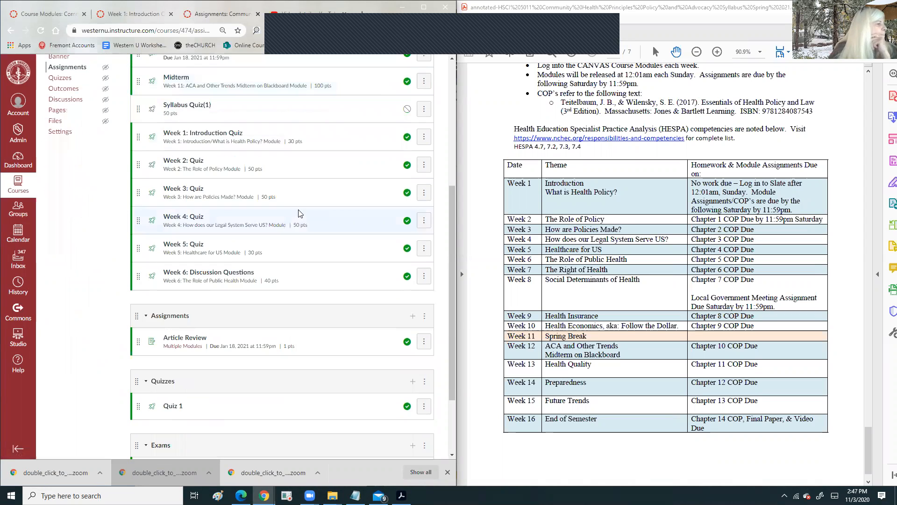
scroll(299, 214, "down", 2)
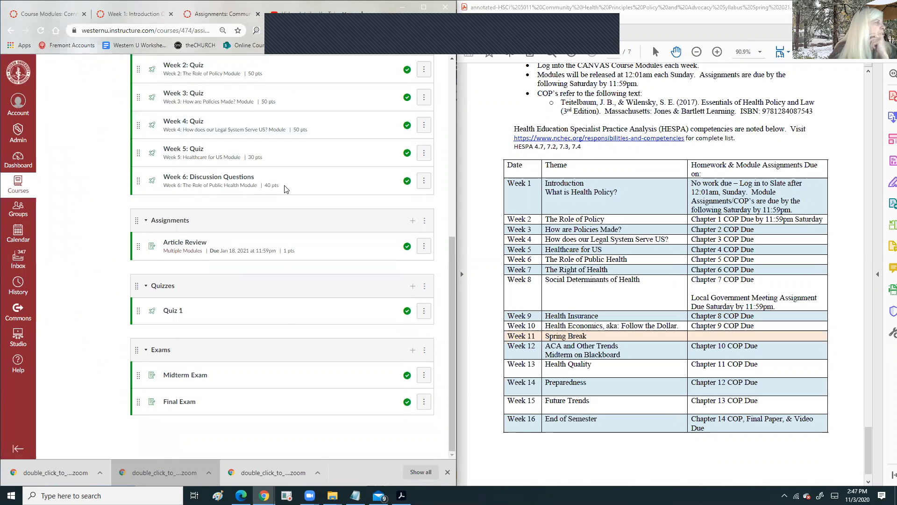
left_click(172, 311)
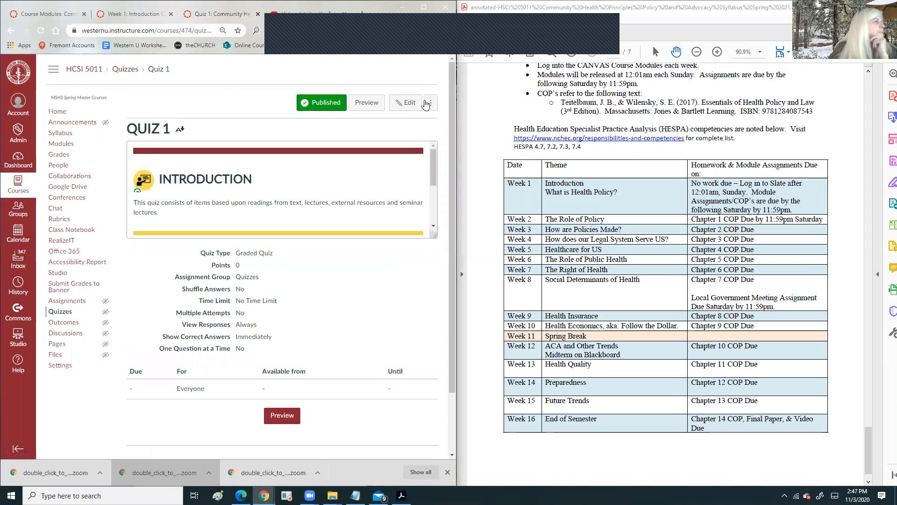
- Edit Quiz 1 and end its first sentence at 'based upon the chapter readings.'
left_click(409, 103)
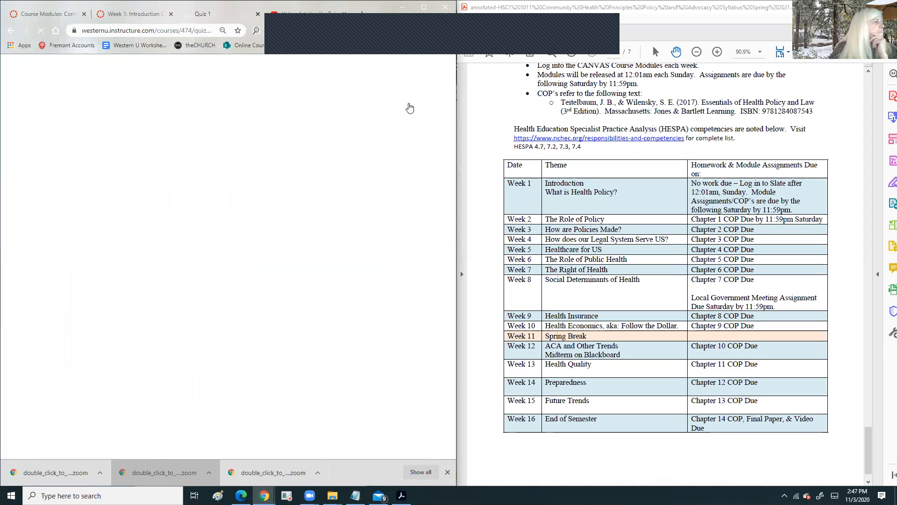
scroll(366, 115, "down", 10)
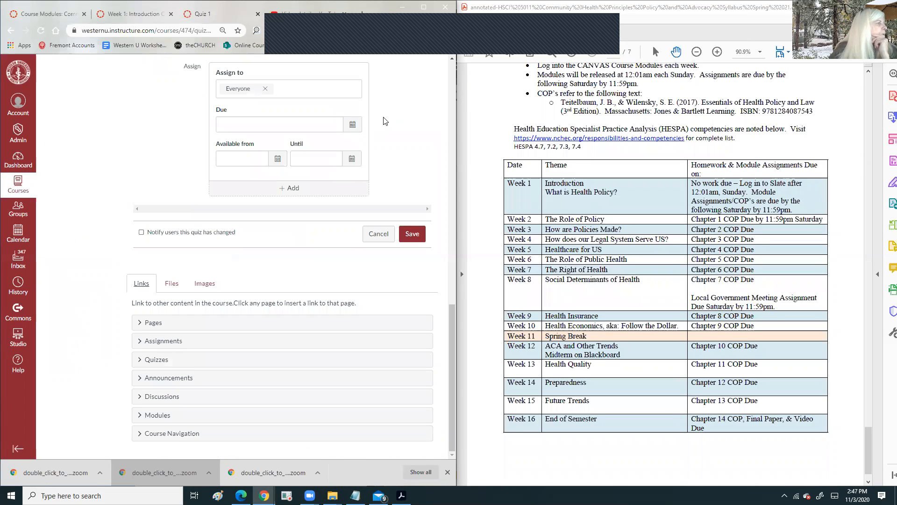
scroll(262, 120, "up", 10)
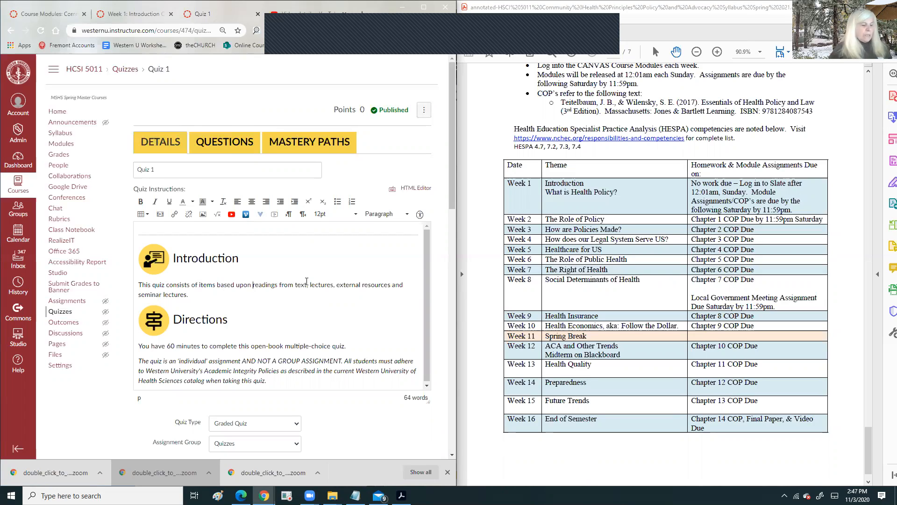
type("The ch")
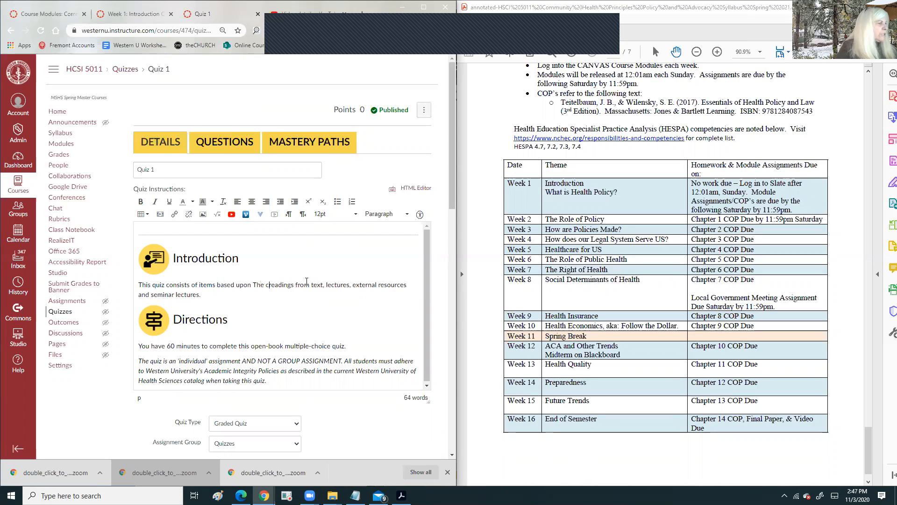
key("BackSpace")
key("BackSpace")
key("BackSpace")
key("BackSpace")
key("BackSpace")
key("BackSpace")
type("the")
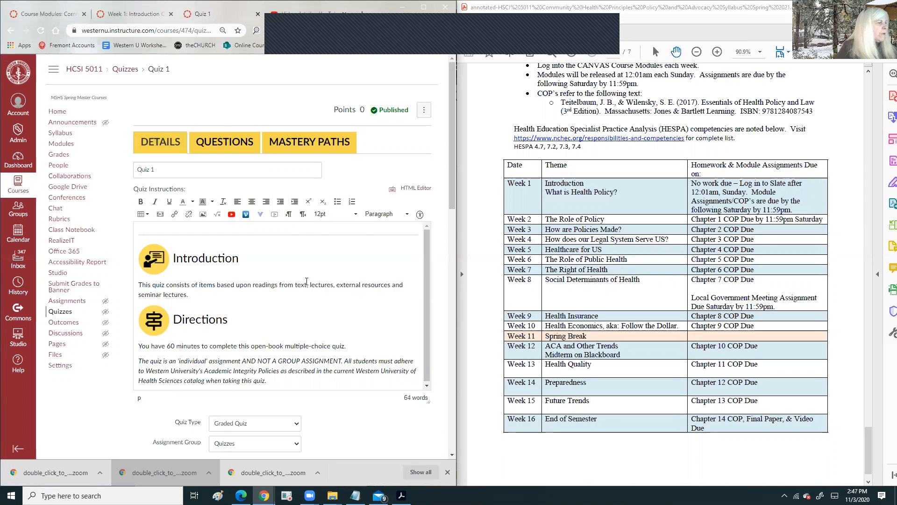
type(" chapter")
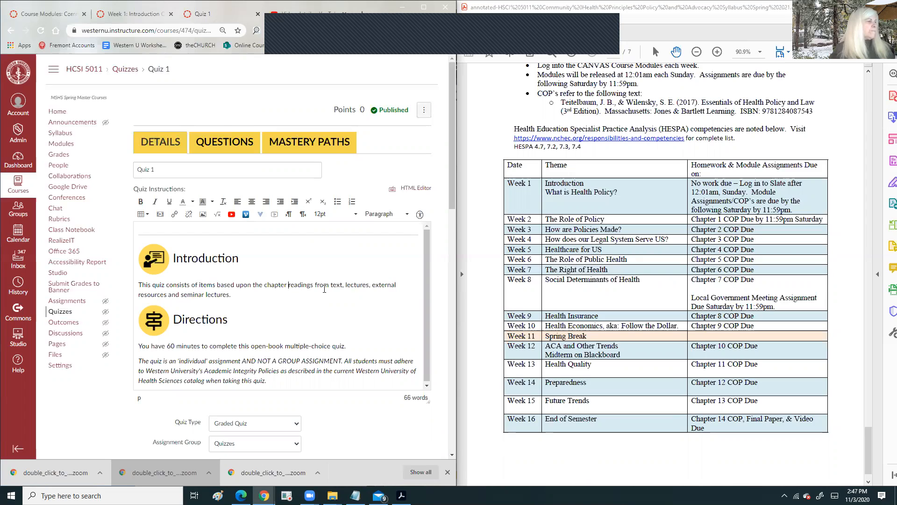
left_click(240, 294, "shift")
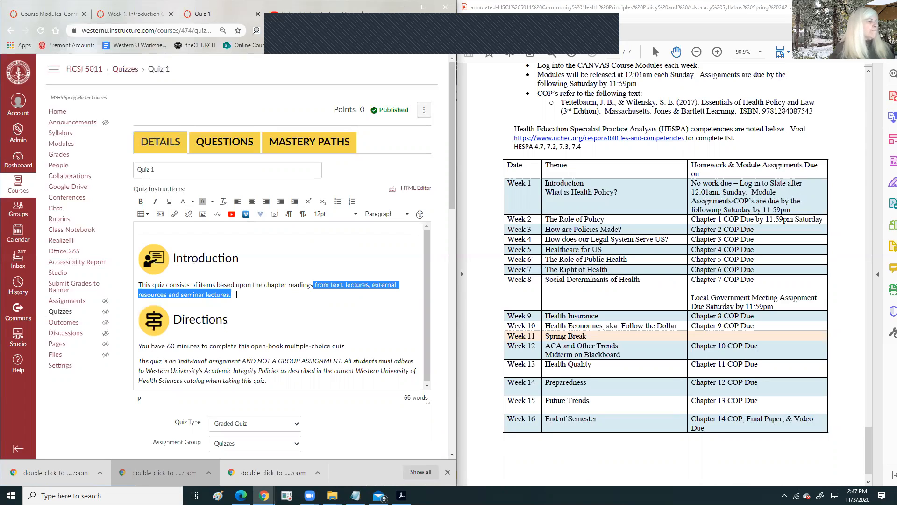
type(".")
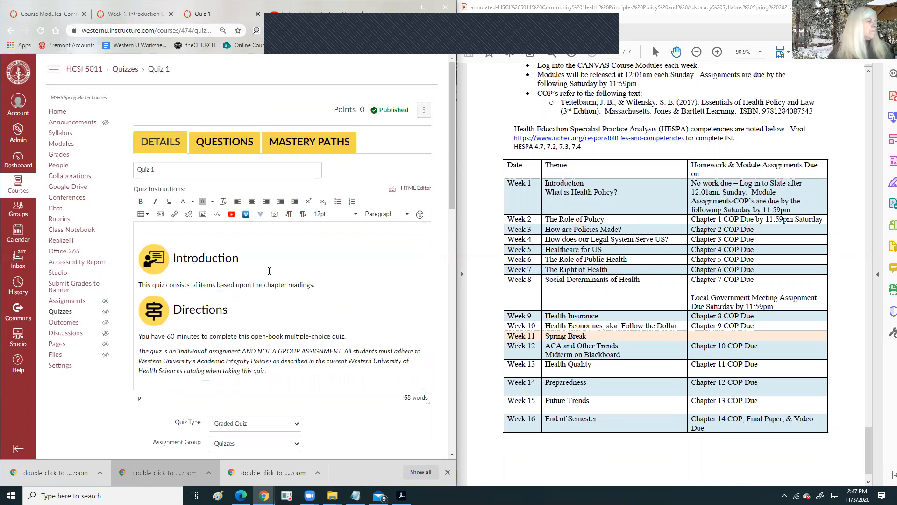
- Delete the italic academic integrity paragraph from the instructions
scroll(332, 285, "down", 2)
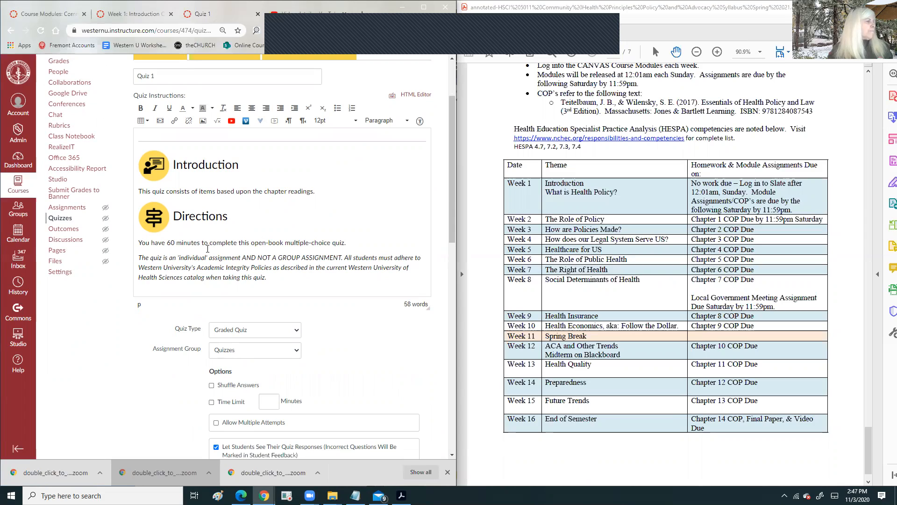
left_click_drag(271, 277, 131, 255)
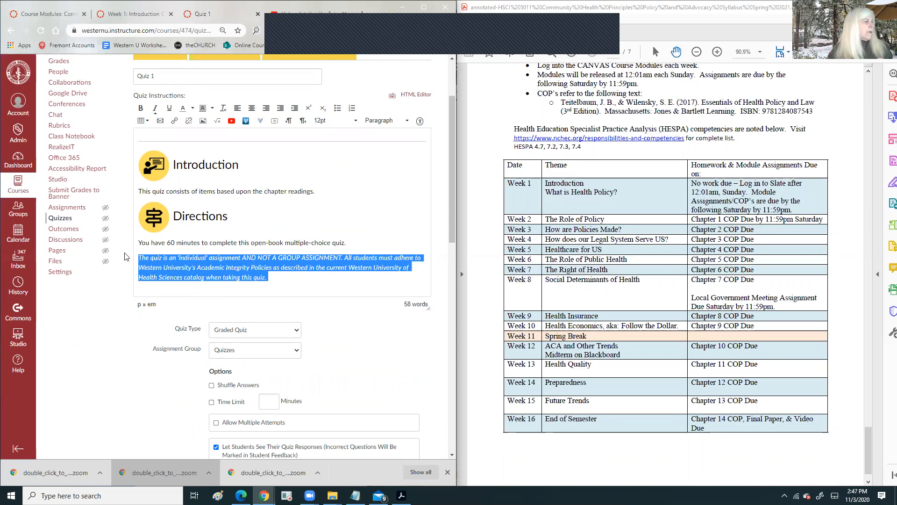
key("BackSpace")
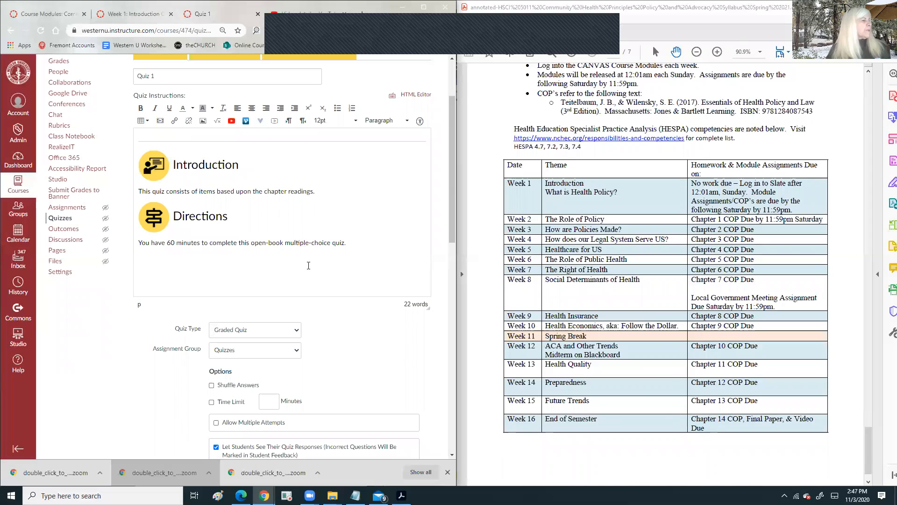
scroll(396, 265, "down", 3)
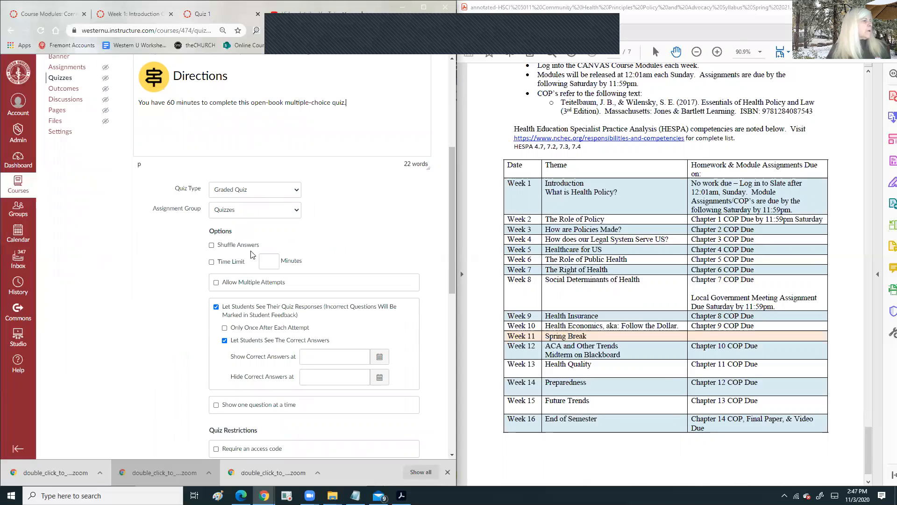
- Allow multiple quiz attempts, enter 80, and stop showing students correct answers
left_click(216, 282)
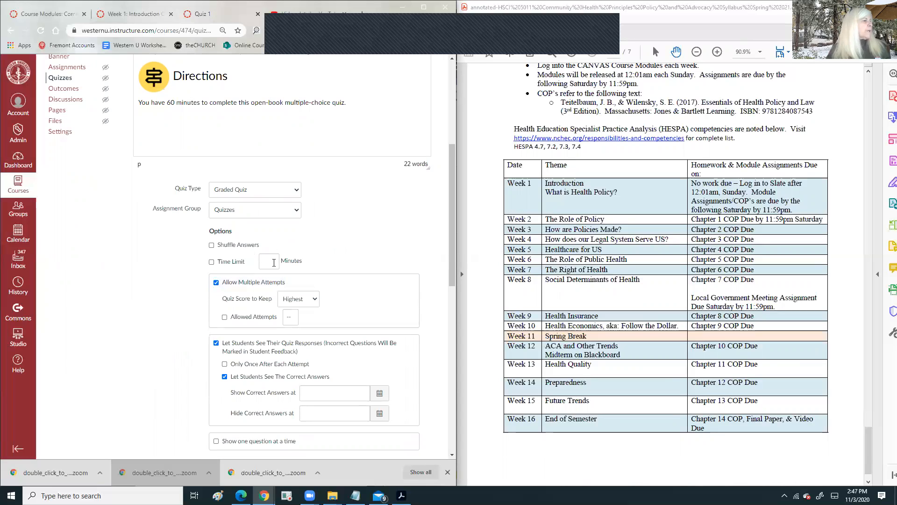
type("80")
scroll(288, 264, "down", 2)
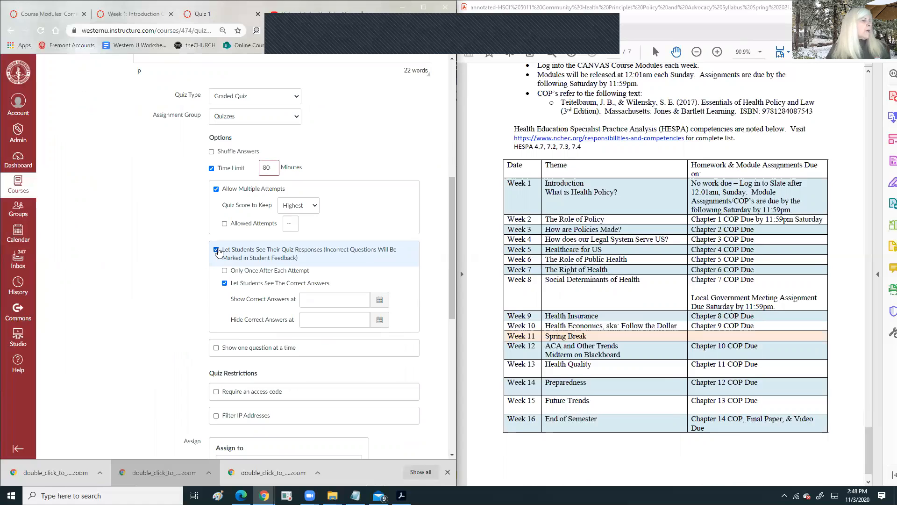
left_click(224, 284)
scroll(331, 257, "down", 3)
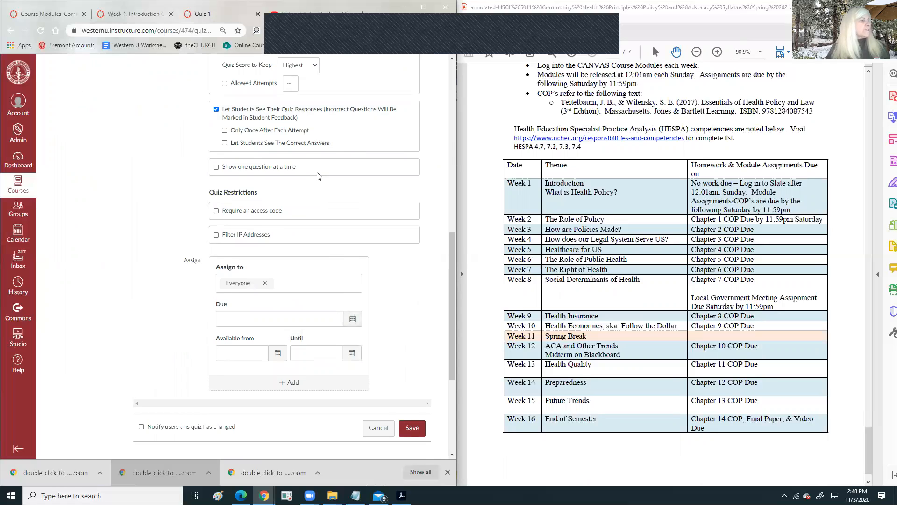
scroll(317, 175, "up", 8)
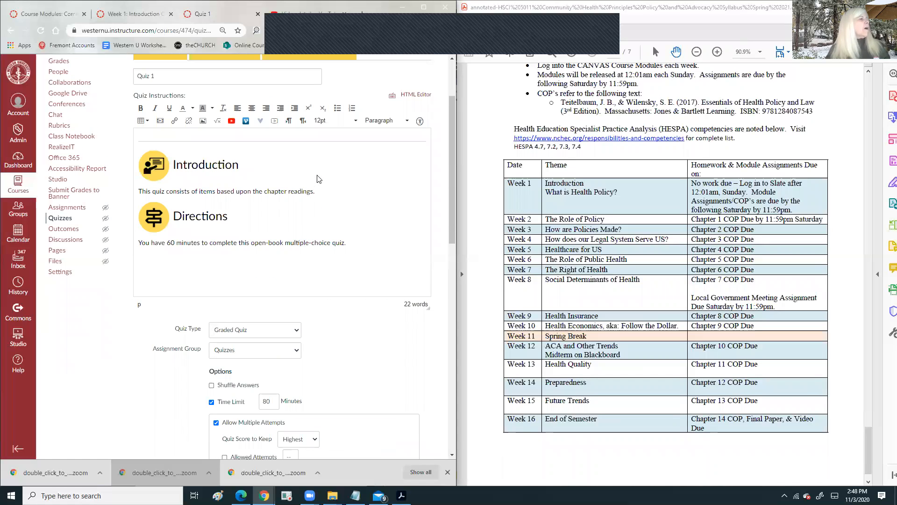
- Select all the quiz instructions, then cancel the edits back to Quiz 1's page
left_click_drag(146, 244, 125, 174)
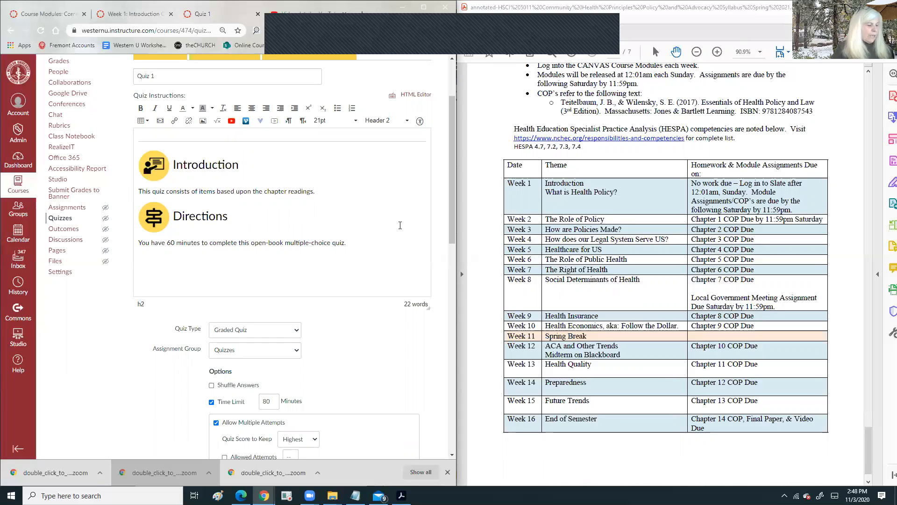
key("ctrl+a")
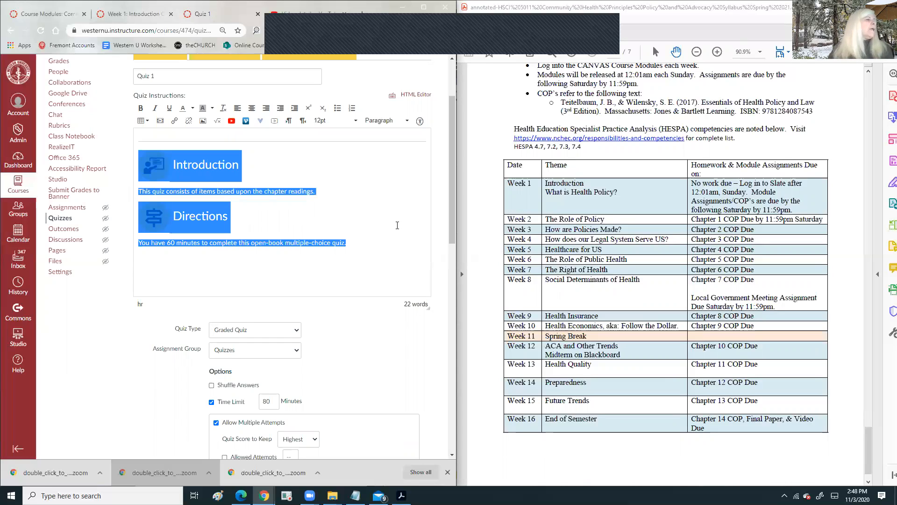
scroll(306, 353, "down", 10)
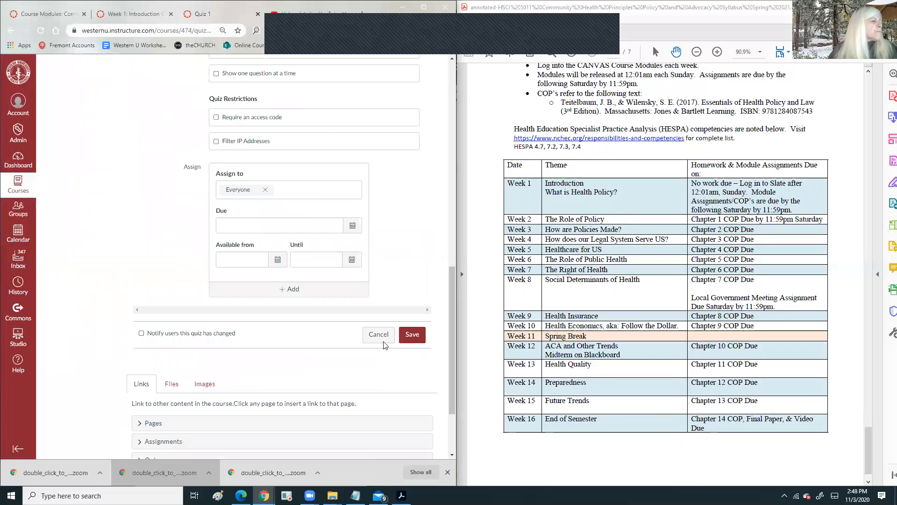
left_click(378, 334)
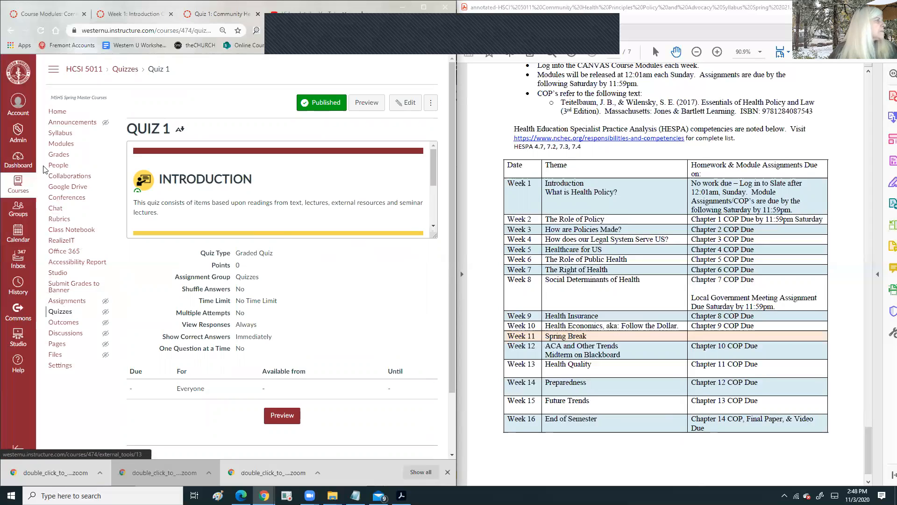
- Delete Quiz 1 from the course assignments list
left_click(66, 301)
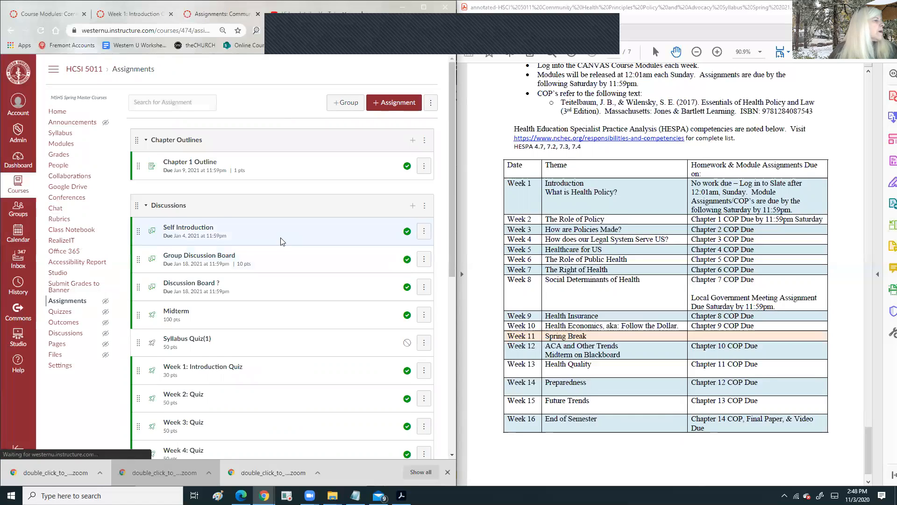
scroll(281, 241, "down", 5)
scroll(281, 245, "down", 2)
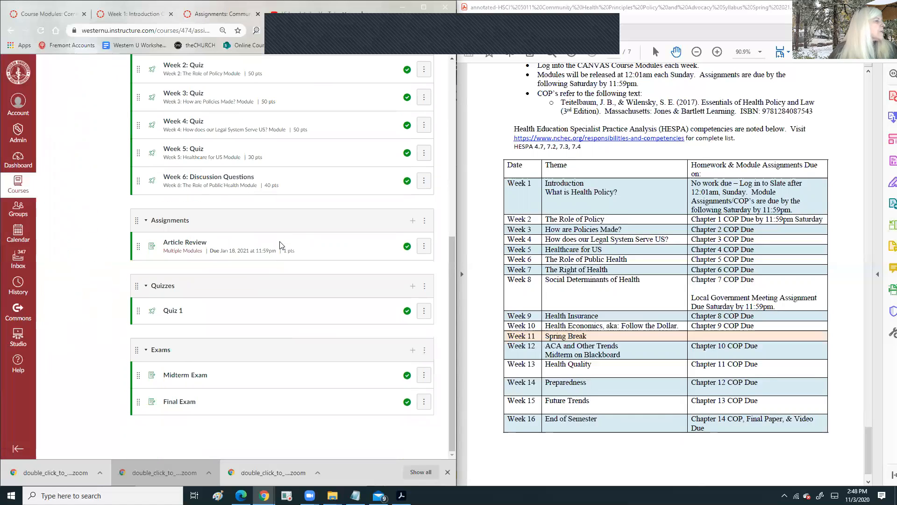
left_click(423, 311)
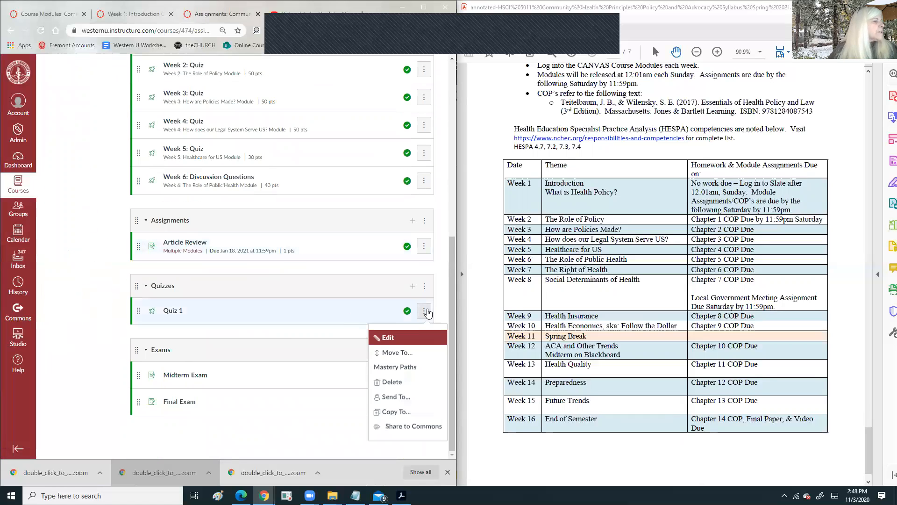
left_click(398, 388)
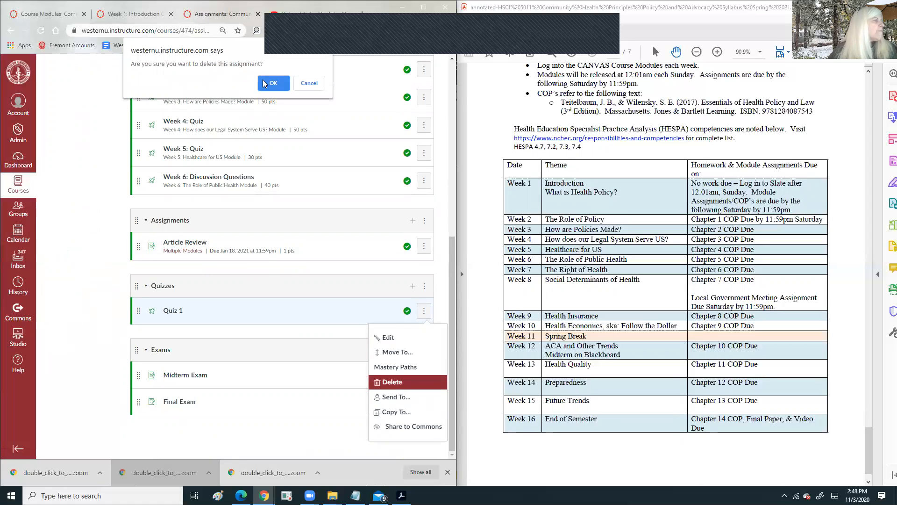
left_click(280, 85)
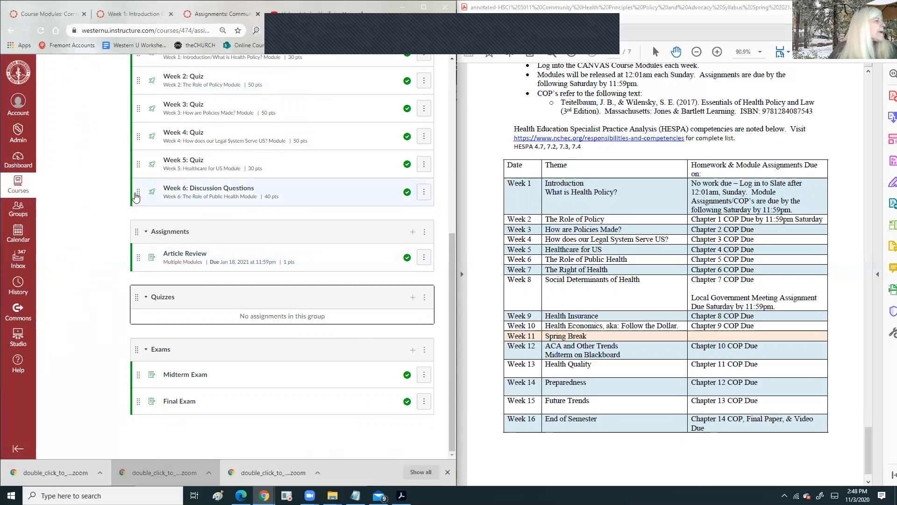
- Drag the Week 6 through Week 1 quizzes into the Quizzes group in order
left_click_drag(139, 197, 140, 329)
left_click_drag(139, 191, 139, 304)
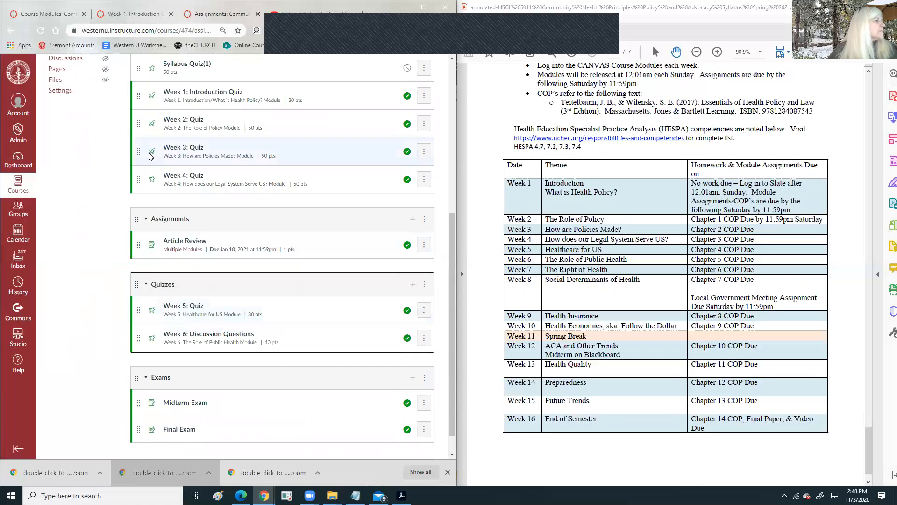
left_click_drag(140, 220, 138, 283)
left_click_drag(139, 161, 138, 254)
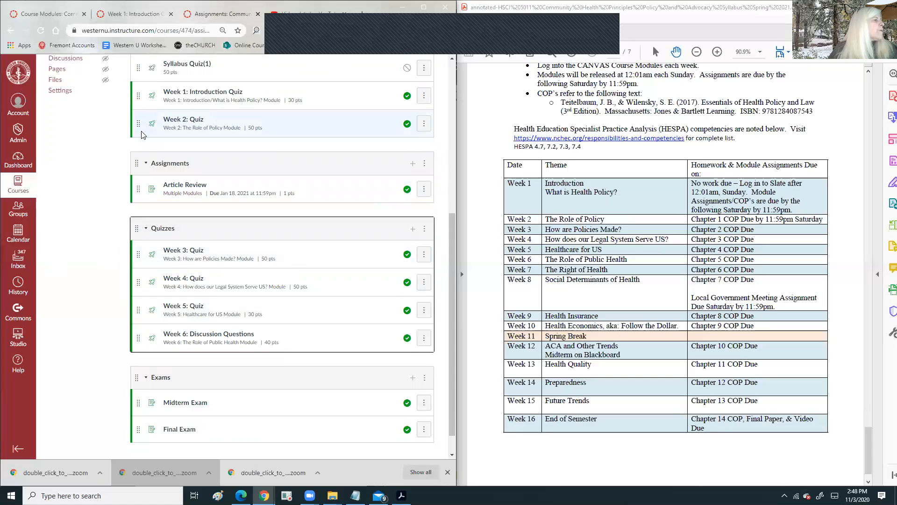
left_click_drag(138, 126, 142, 234)
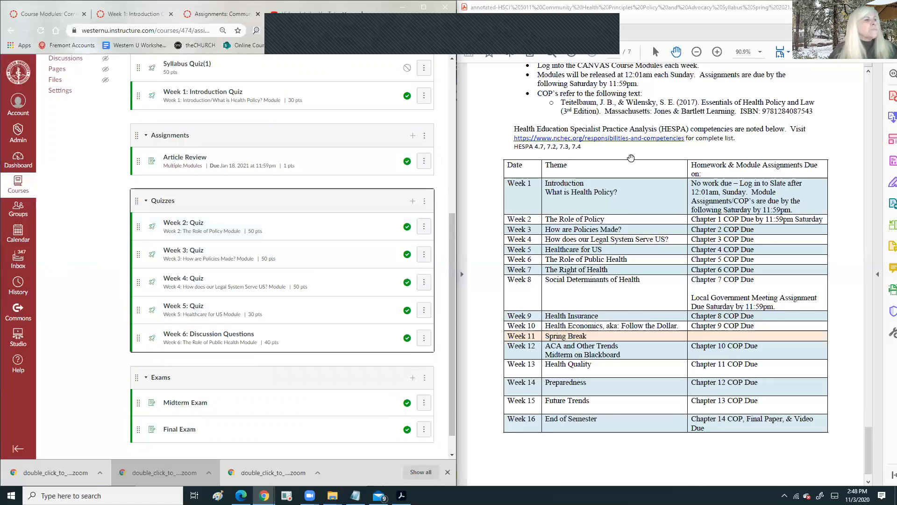
scroll(631, 149, "up", 3)
scroll(555, 182, "up", 15)
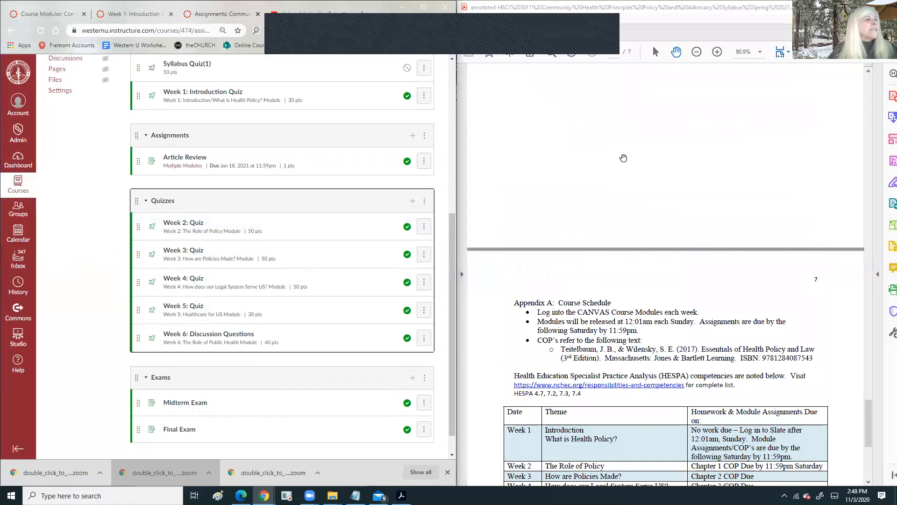
scroll(615, 165, "up", 10)
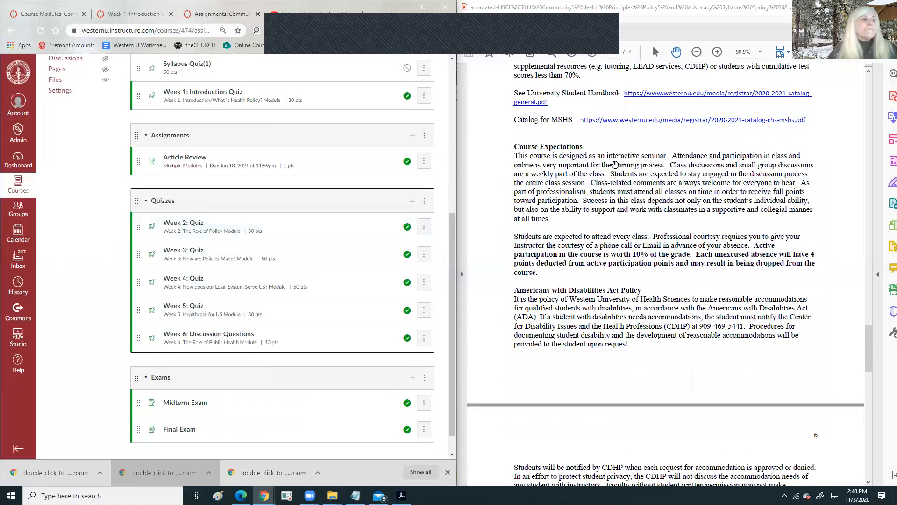
scroll(614, 165, "up", 3)
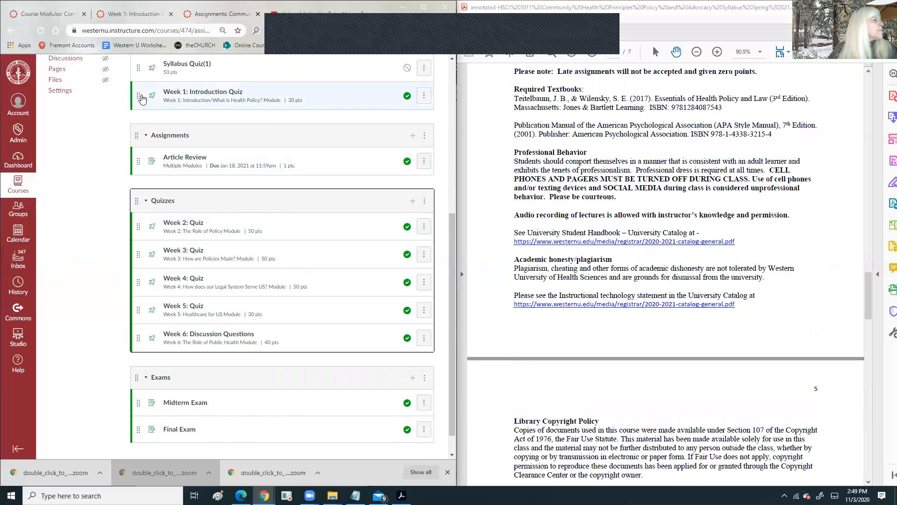
left_click_drag(138, 98, 140, 200)
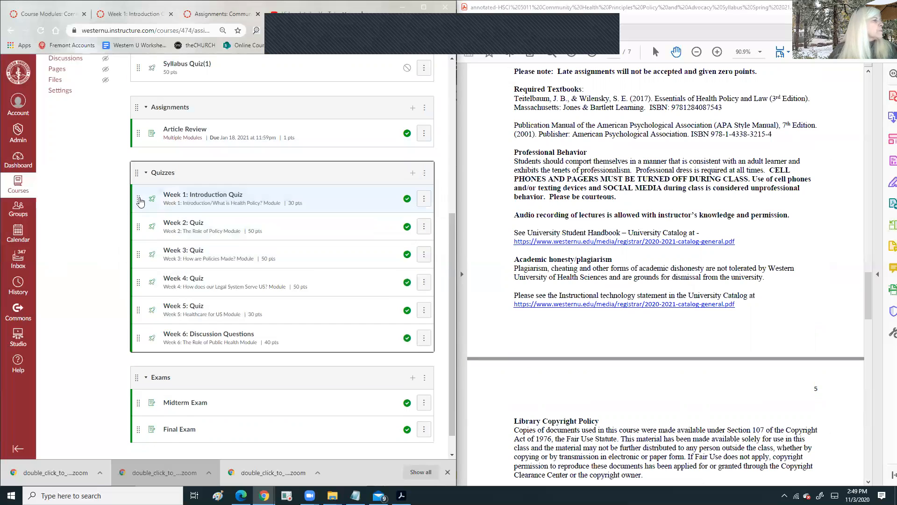
scroll(222, 201, "down", 1)
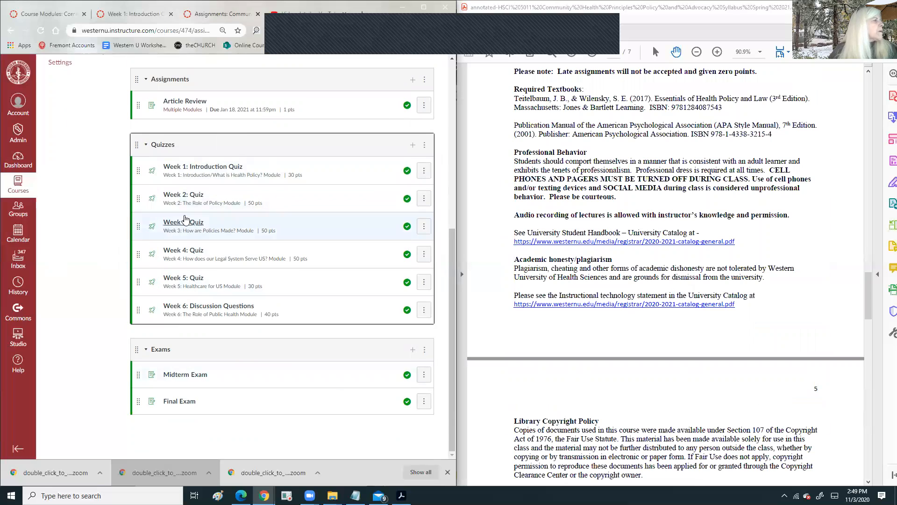
scroll(228, 187, "up", 4)
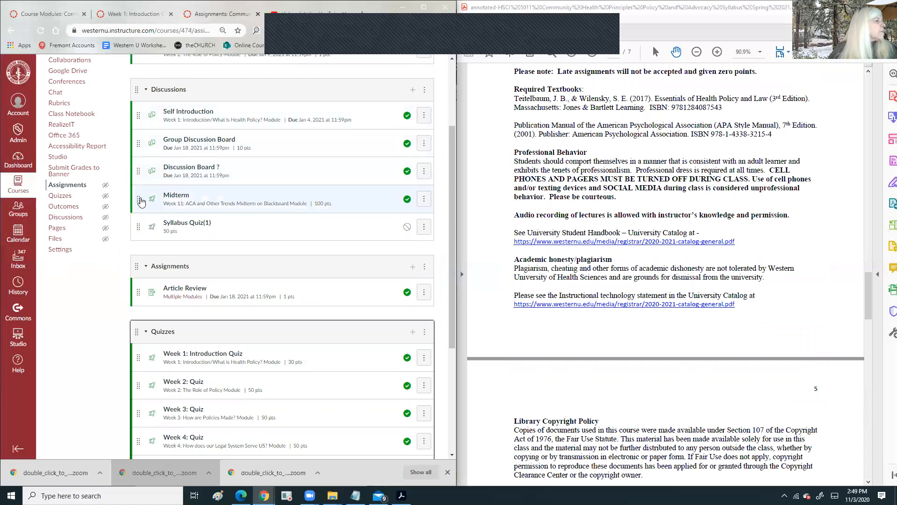
- Move Midterm into the Exams group and delete Midterm Exam
left_click_drag(137, 202, 135, 388)
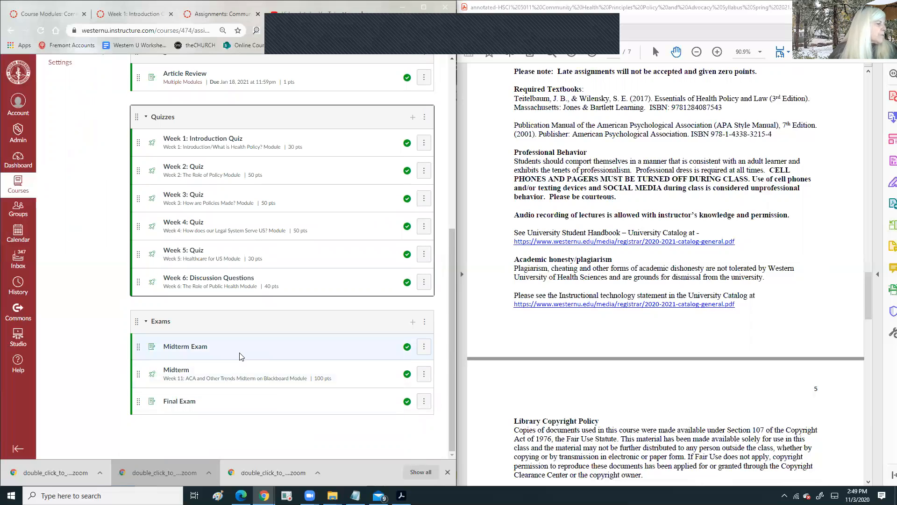
left_click(423, 346)
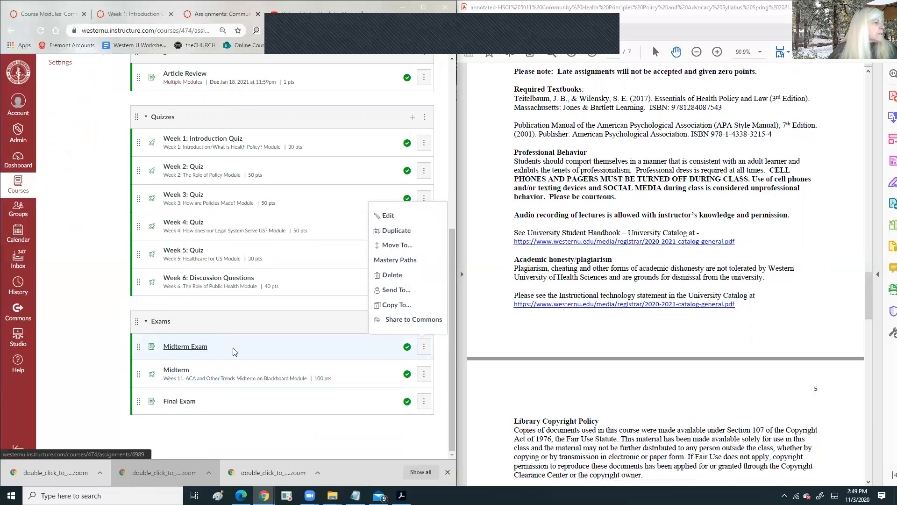
left_click(423, 347)
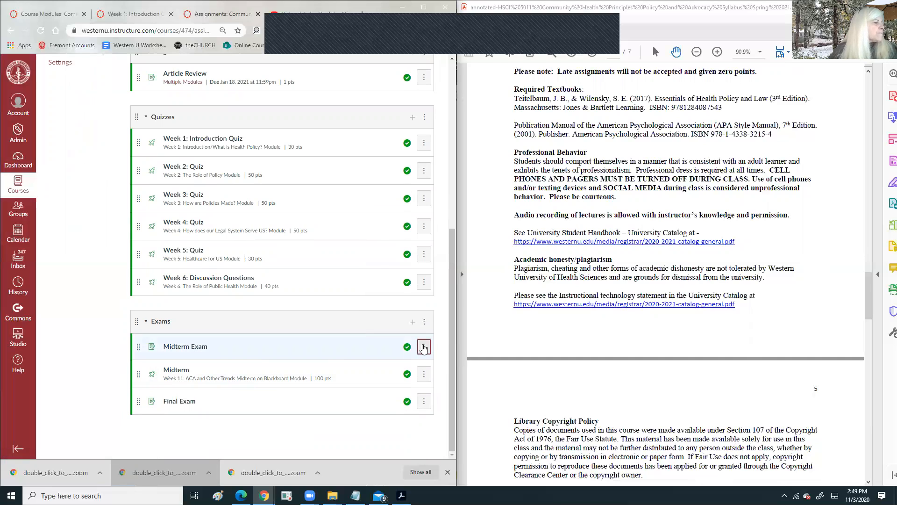
left_click(424, 347)
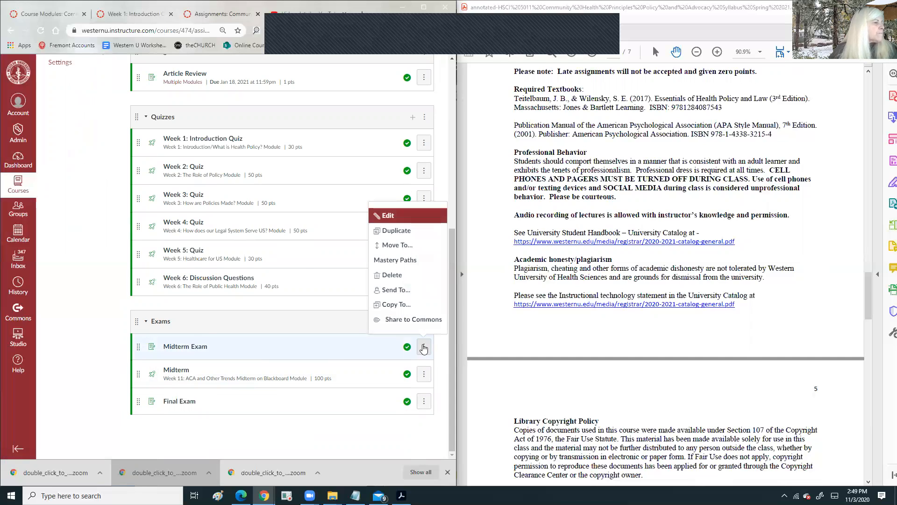
left_click(395, 276)
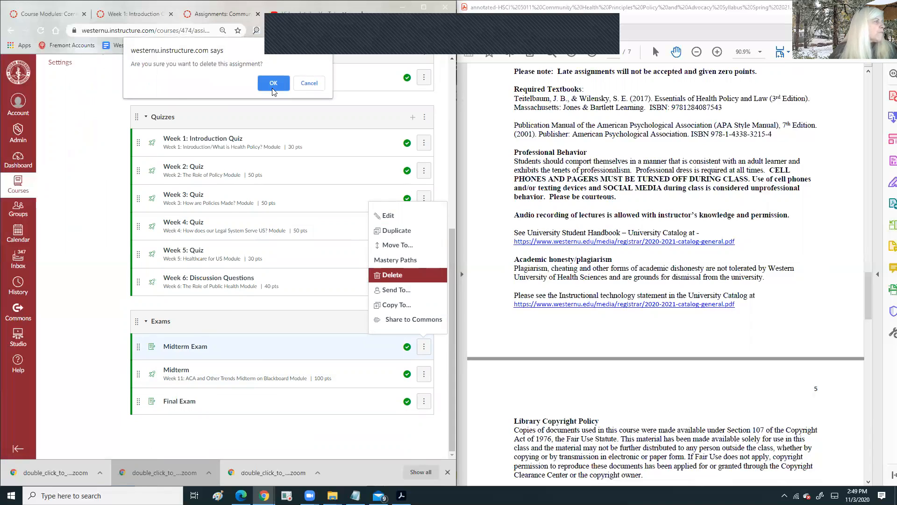
left_click(274, 87)
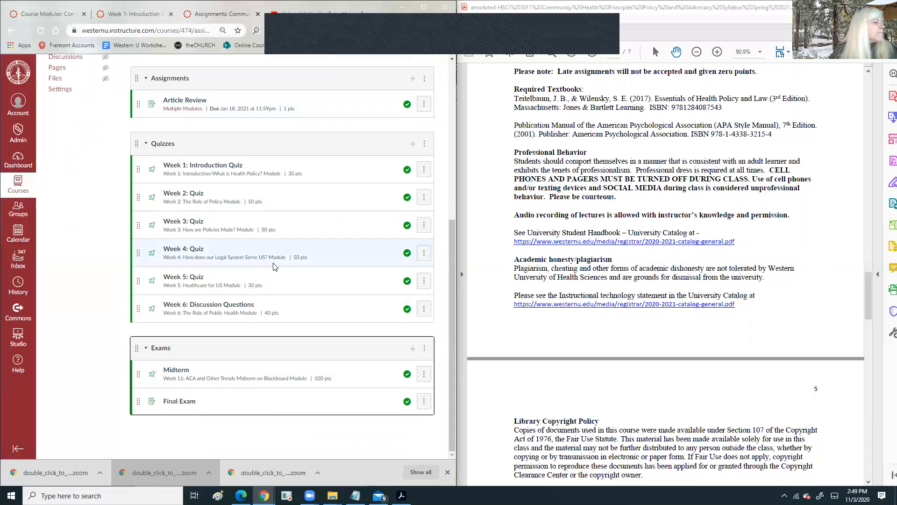
- Delete the Final Exam assignment from the Exams group
scroll(541, 189, "up", 8)
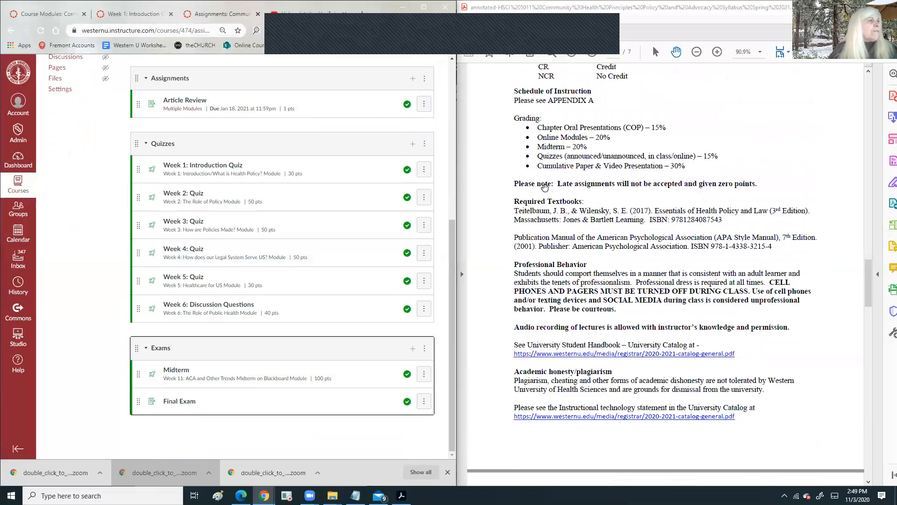
scroll(541, 187, "up", 5)
scroll(537, 260, "down", 10)
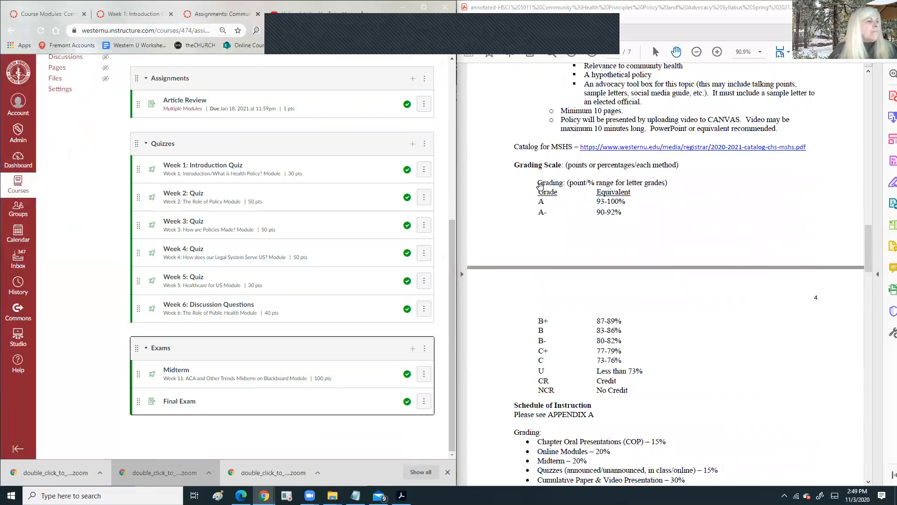
scroll(537, 260, "down", 12)
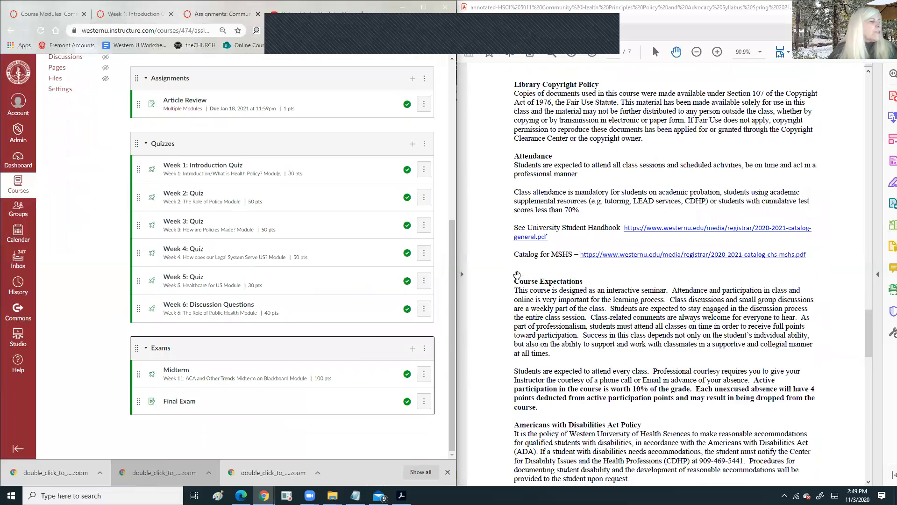
left_click(423, 401)
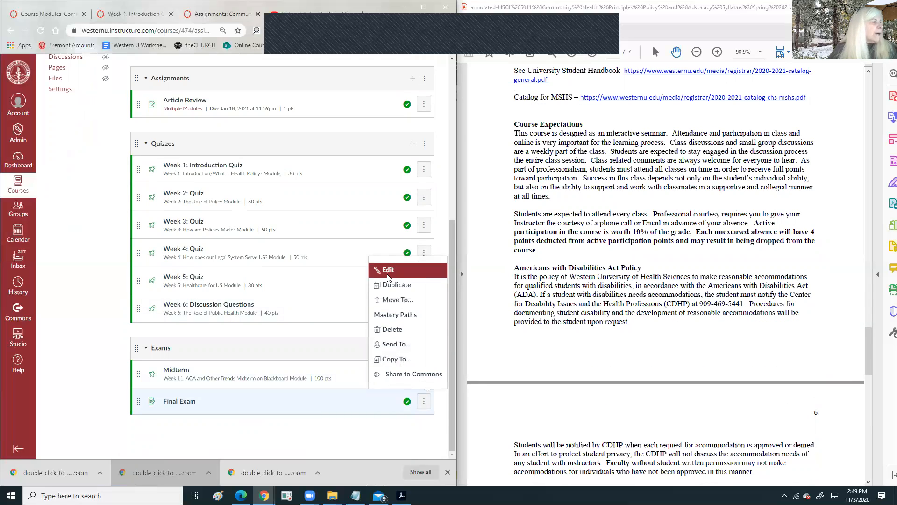
left_click(393, 330)
left_click(273, 82)
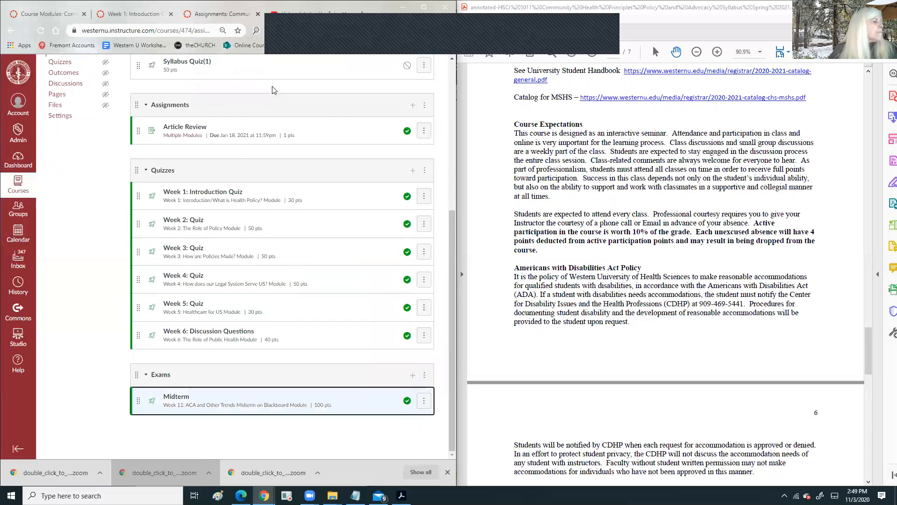
scroll(278, 202, "up", 5)
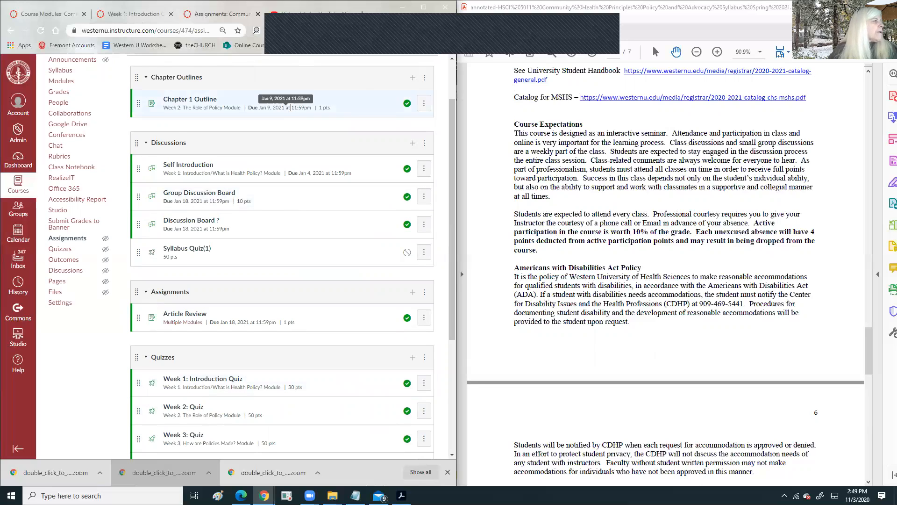
- Open Week 1: Introduction Quiz in a new tab for editing and paste in the instructions
scroll(192, 224, "down", 4)
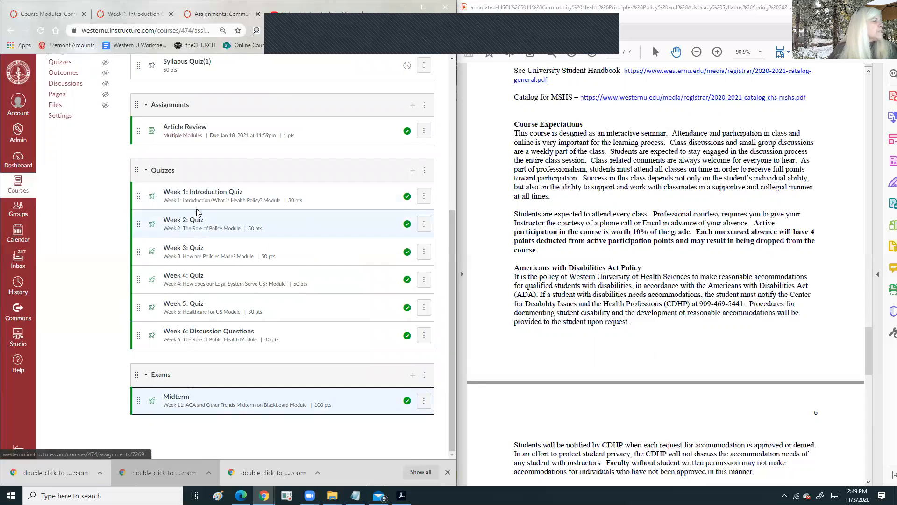
right_click(209, 193)
left_click(258, 198)
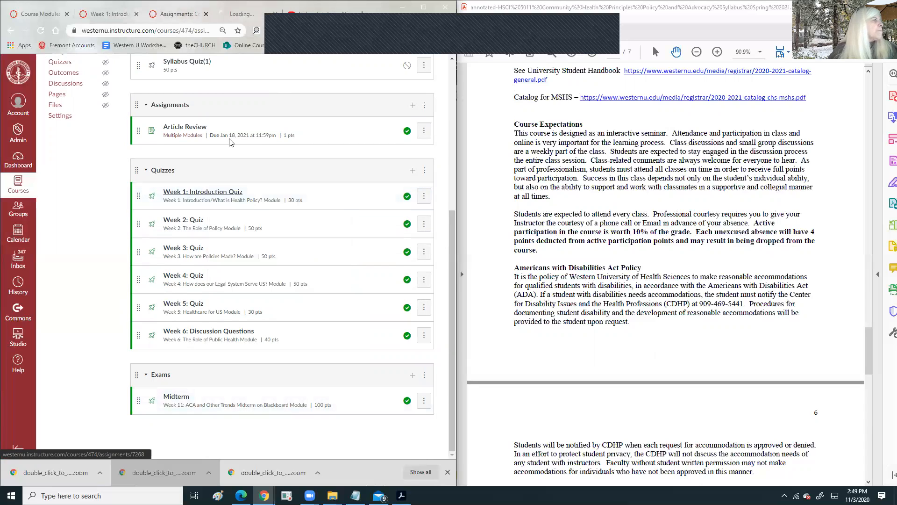
left_click(239, 13)
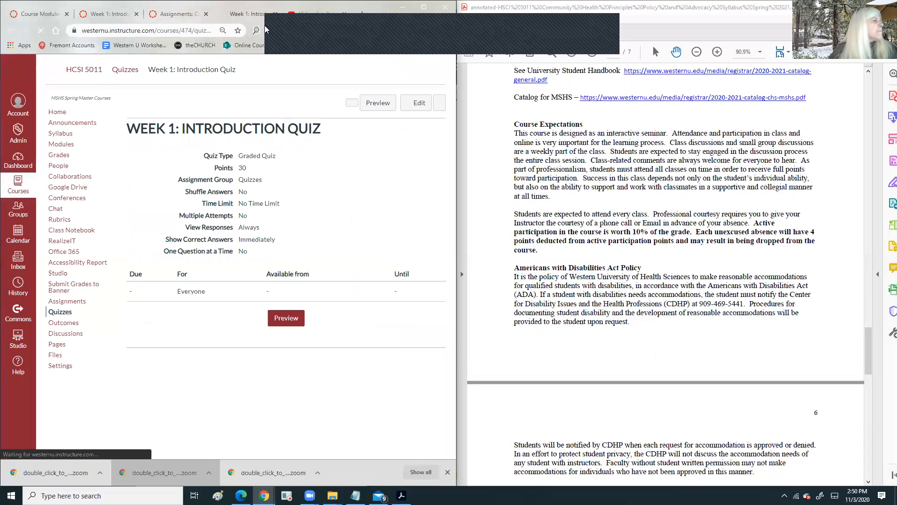
left_click(407, 103)
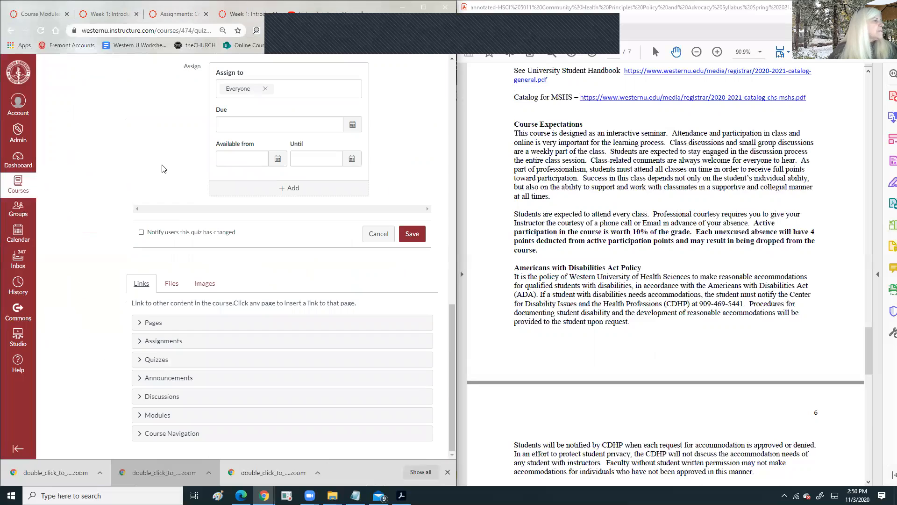
scroll(162, 168, "up", 13)
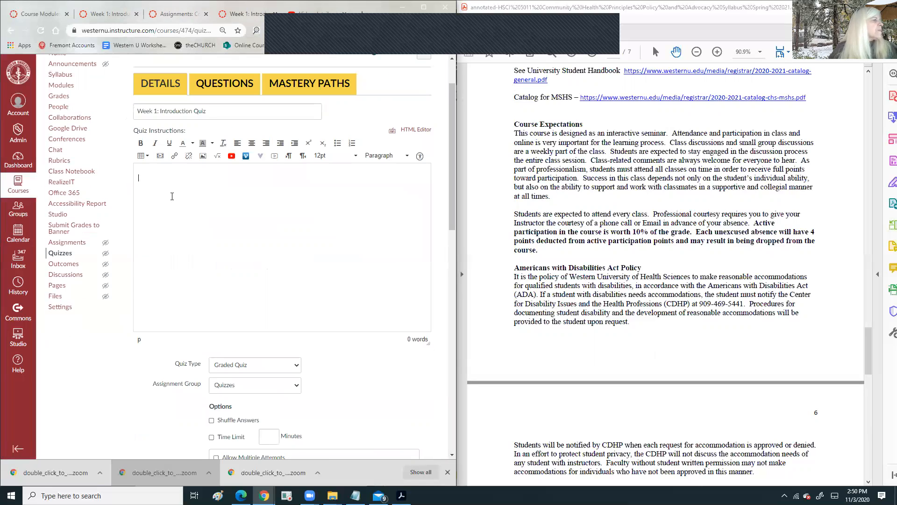
type("Introduction This quiz consists of items based upon the chapter readings. Directions You have 60 minutes to complete this open-book multiple-choice quiz.")
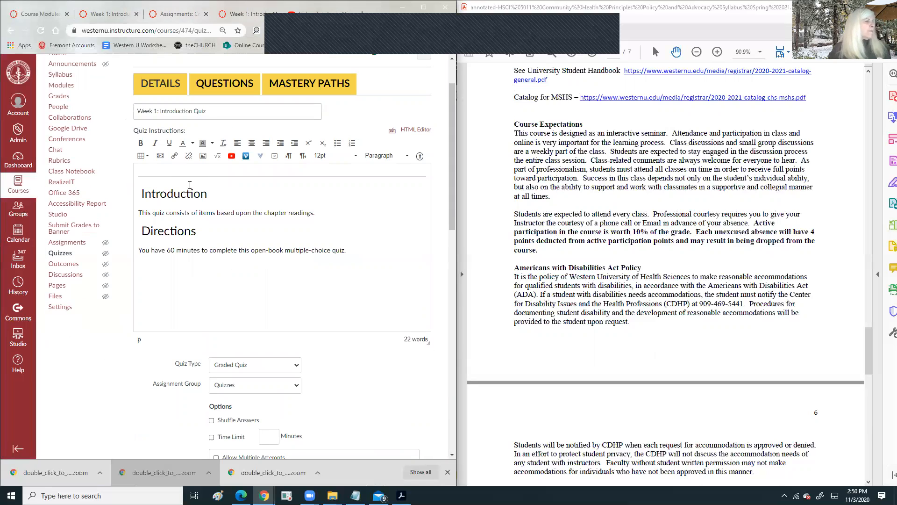
- Turn on the quiz time limit and enter the number of minutes
scroll(356, 228, "down", 3)
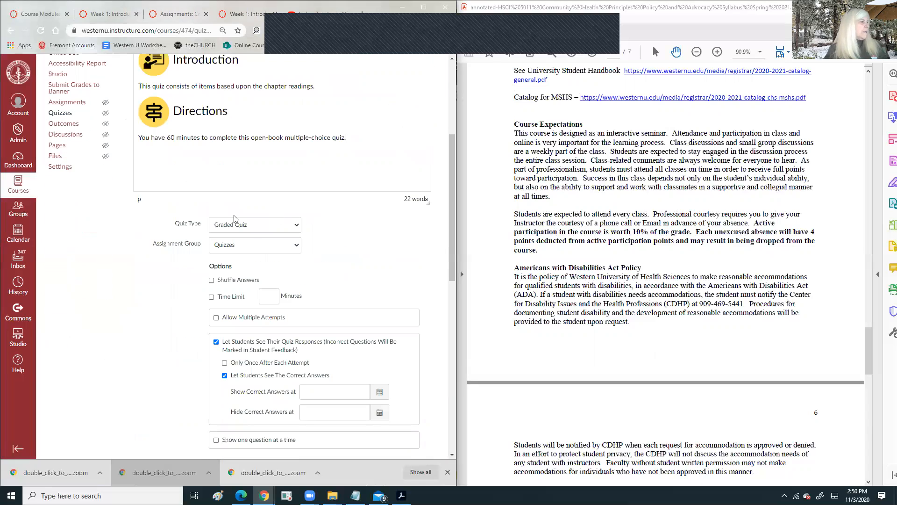
scroll(252, 228, "down", 1)
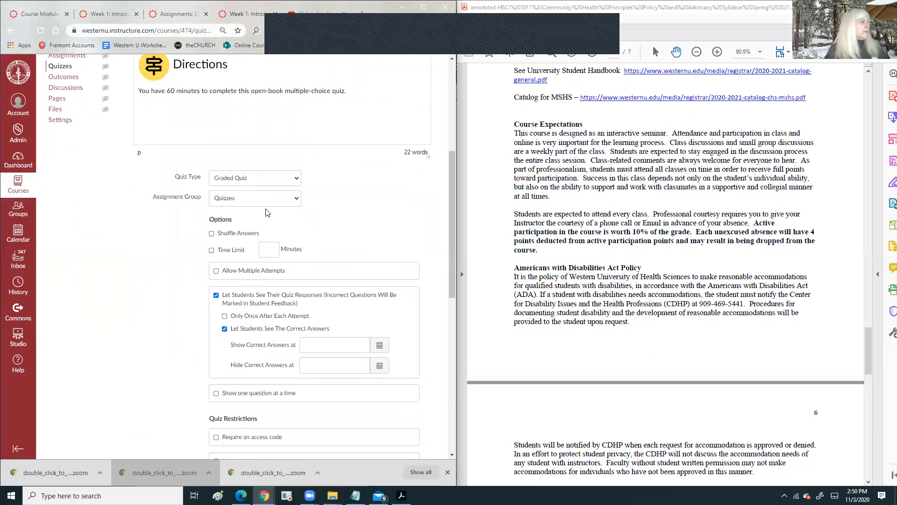
scroll(267, 213, "down", 2)
left_click(213, 158)
left_click(261, 157)
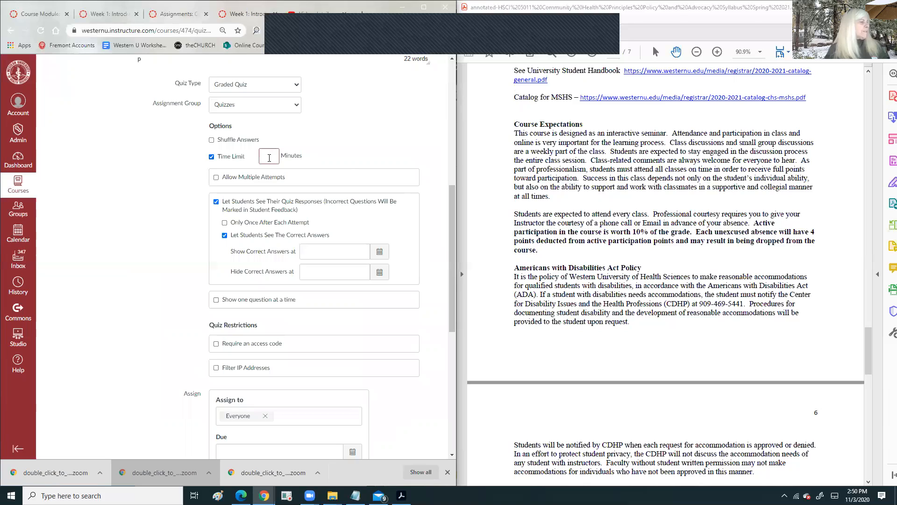
left_click(269, 158)
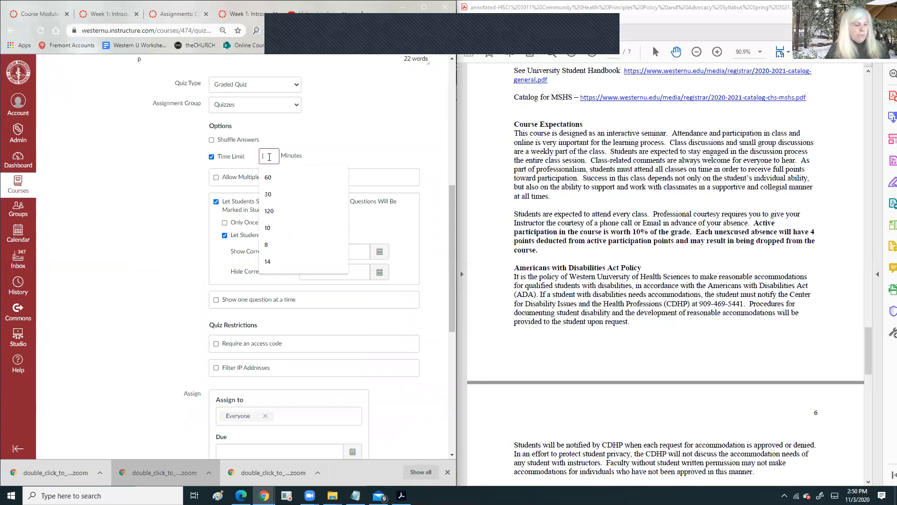
type("45")
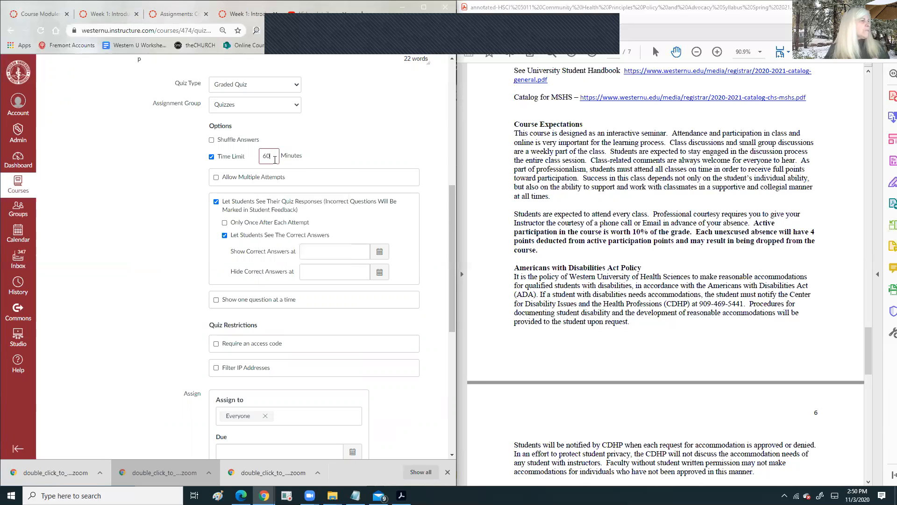
- Set the quiz due date to January 16, 2021 at 11:59
scroll(280, 158, "down", 3)
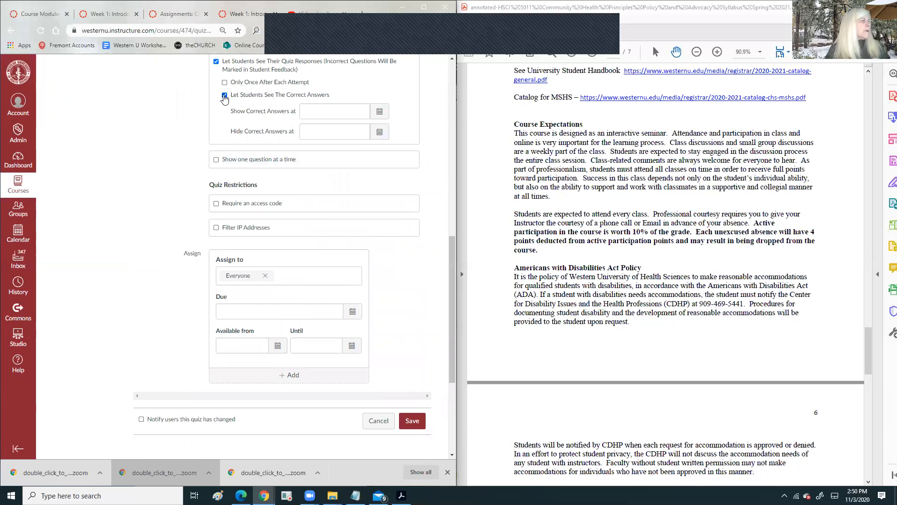
scroll(353, 133, "down", 4)
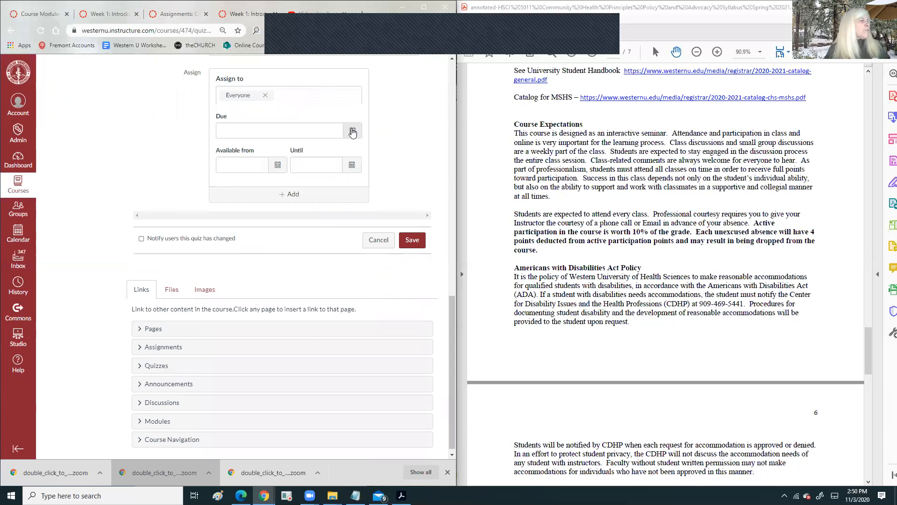
left_click(353, 131)
left_click(309, 146)
left_click(310, 146)
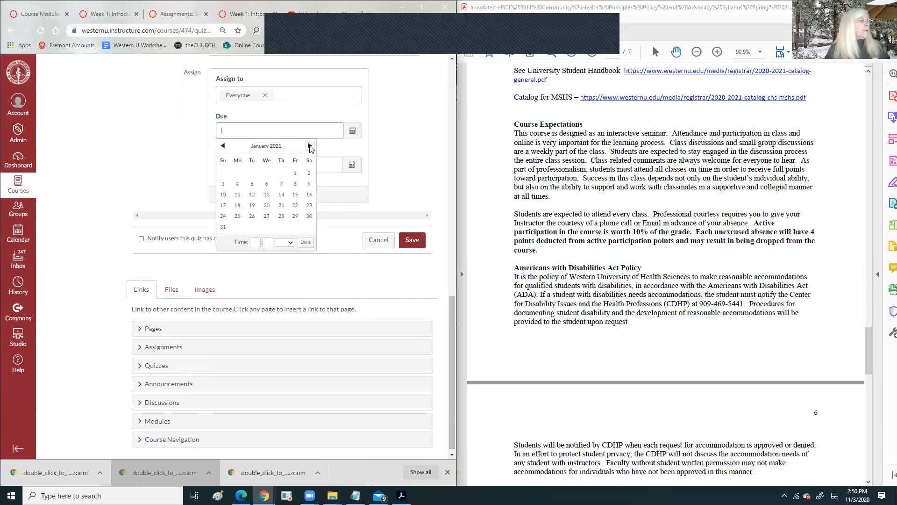
left_click(309, 195)
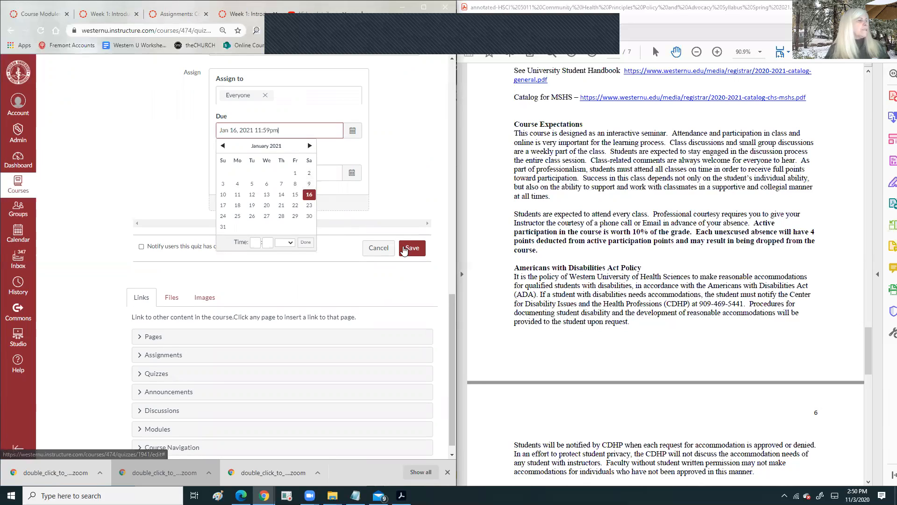
left_click(256, 242)
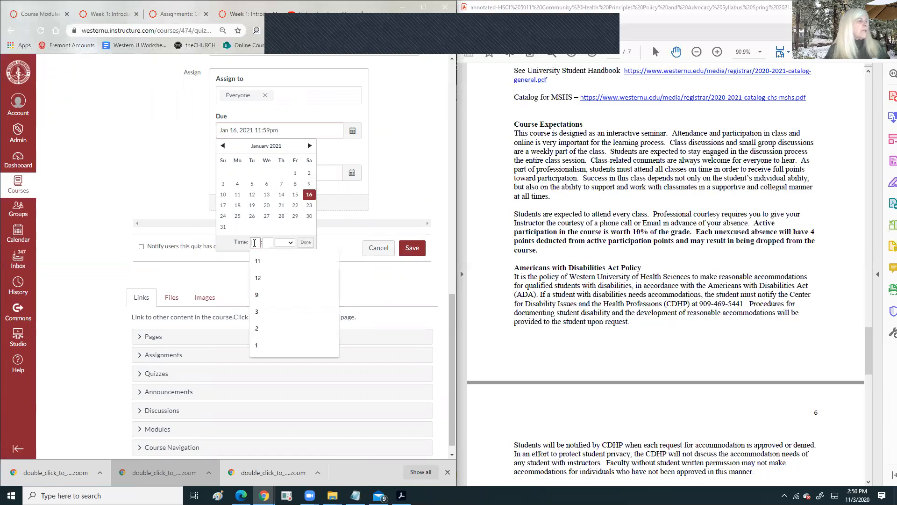
type("11")
left_click(269, 242)
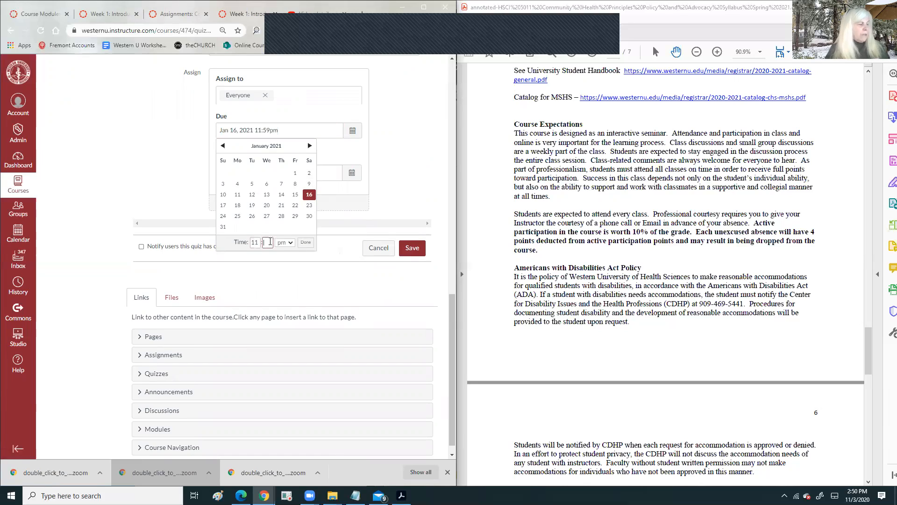
type("59")
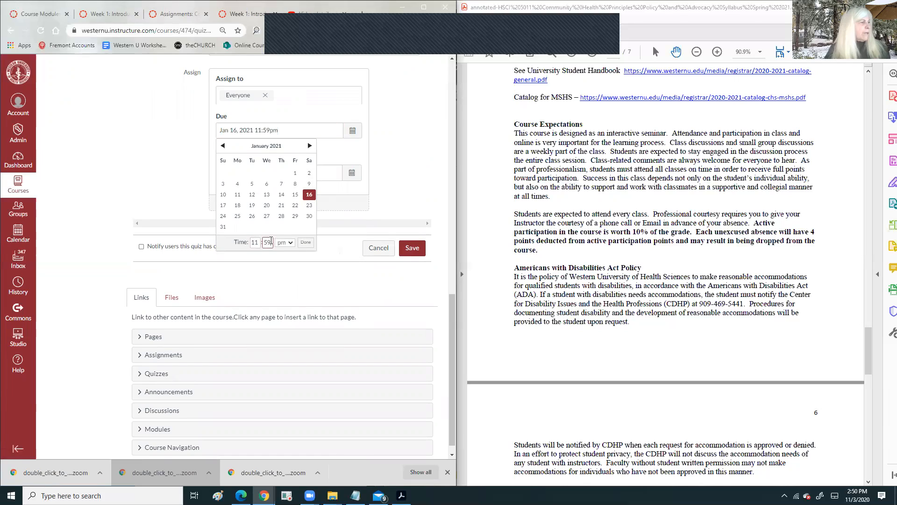
left_click(306, 242)
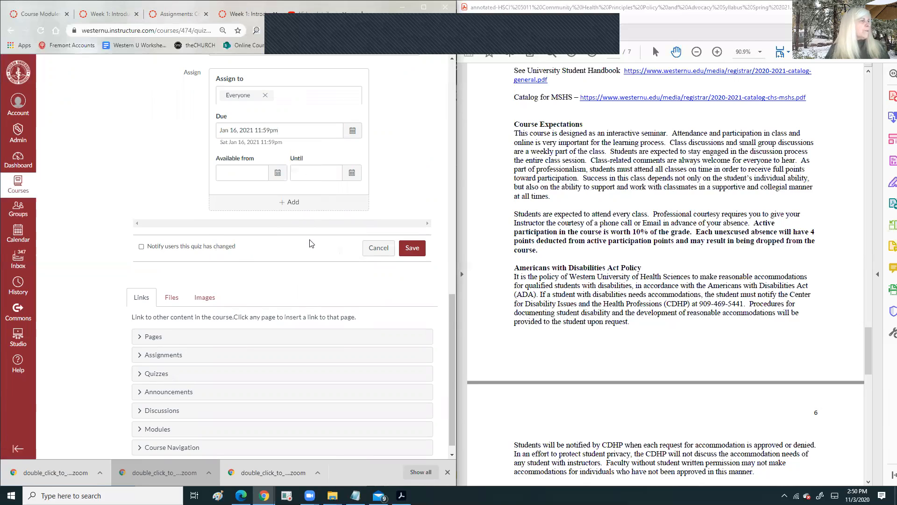
- Allow students multiple quiz attempts and save the quiz
scroll(398, 215, "up", 3)
scroll(358, 221, "up", 10)
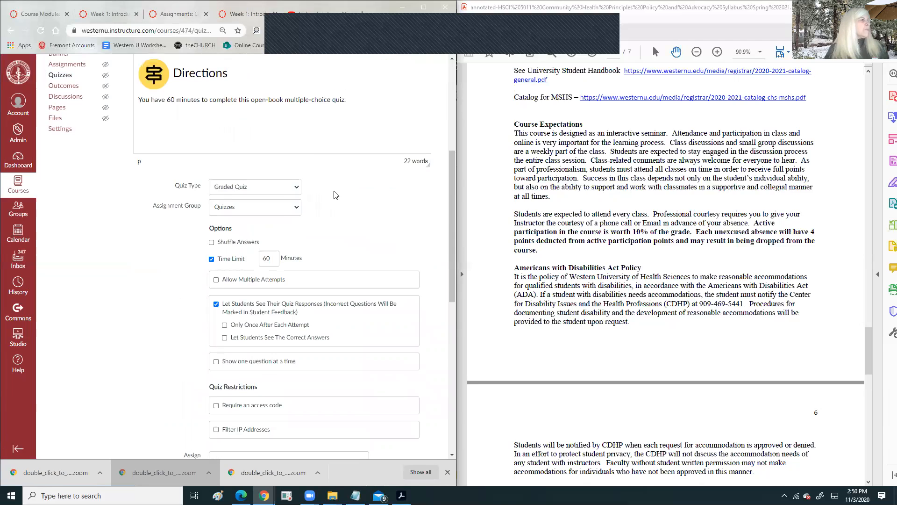
scroll(226, 301, "down", 6)
scroll(225, 301, "down", 3)
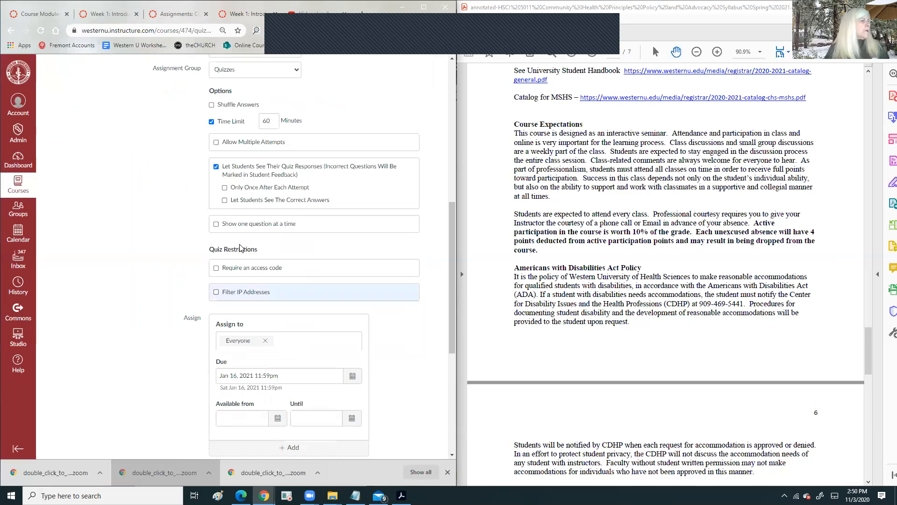
left_click(276, 141)
scroll(276, 219, "down", 3)
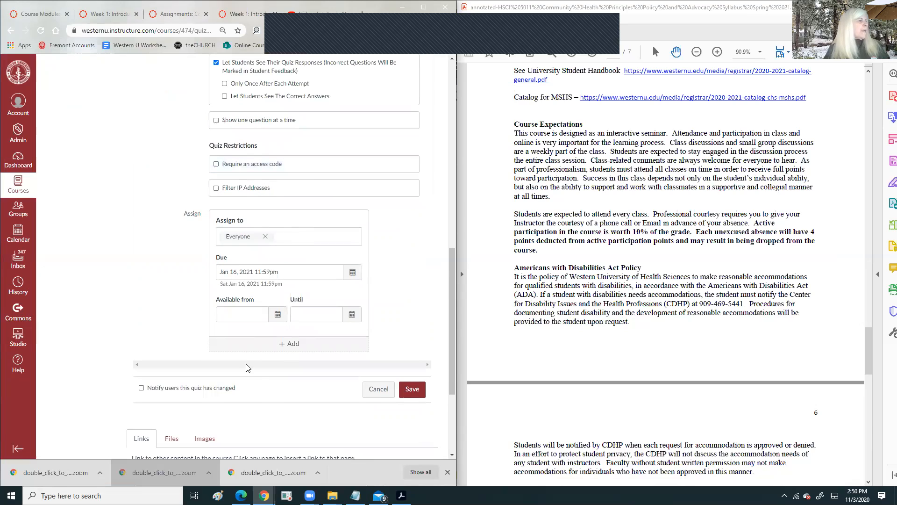
left_click(413, 390)
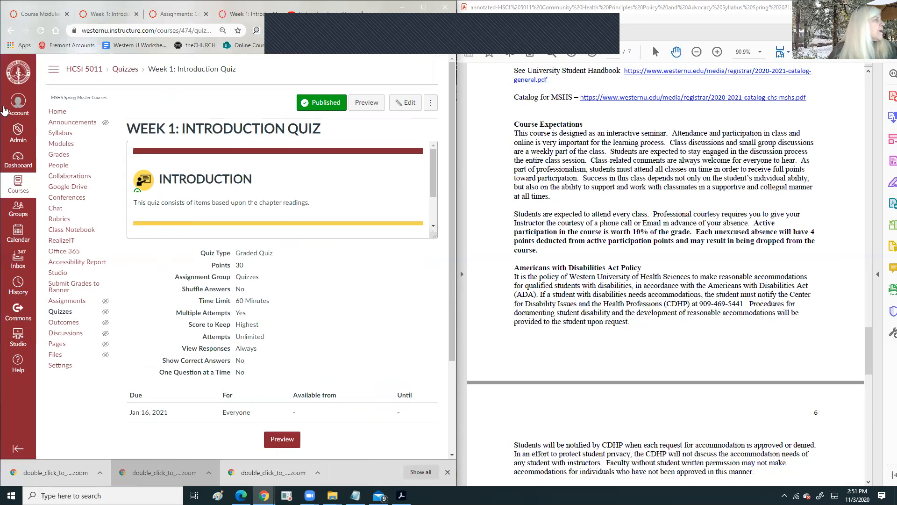
- Return to the course quizzes list and move it into its own browser window
left_click(122, 71)
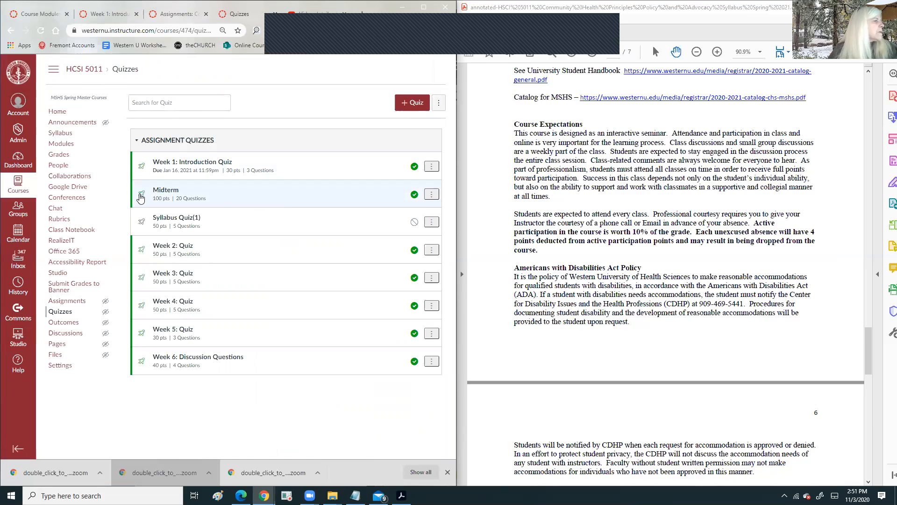
left_click(166, 190)
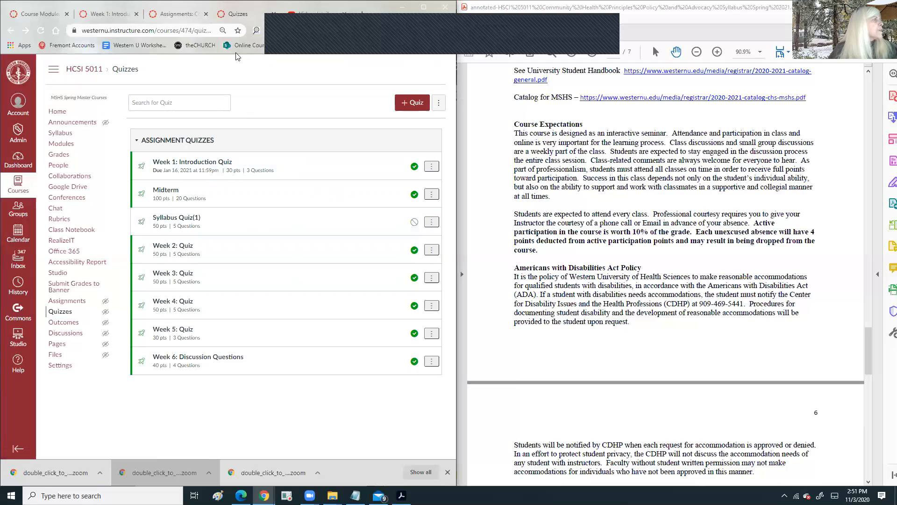
left_click_drag(236, 56, 241, 12)
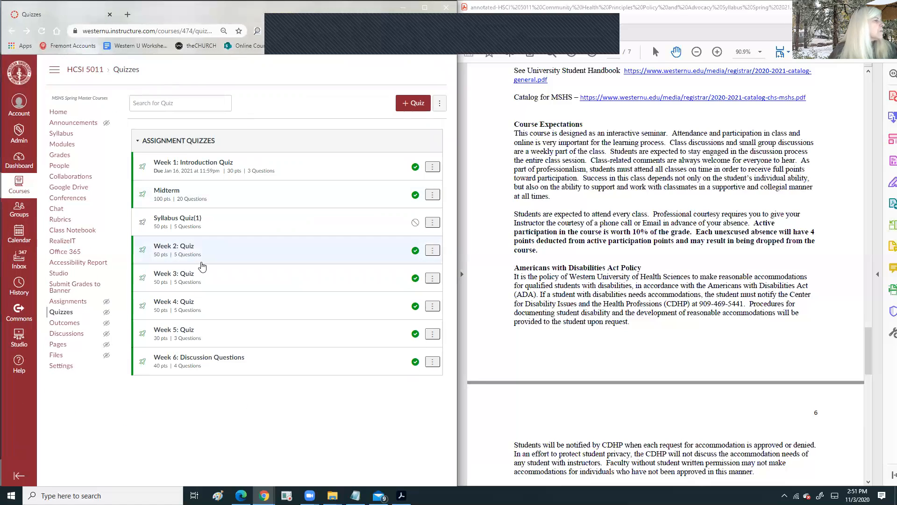
- Open the Week 2, 3, 4, 5 quizzes and Week 6: Discussion Questions in separate tabs
right_click(187, 247)
left_click(220, 251)
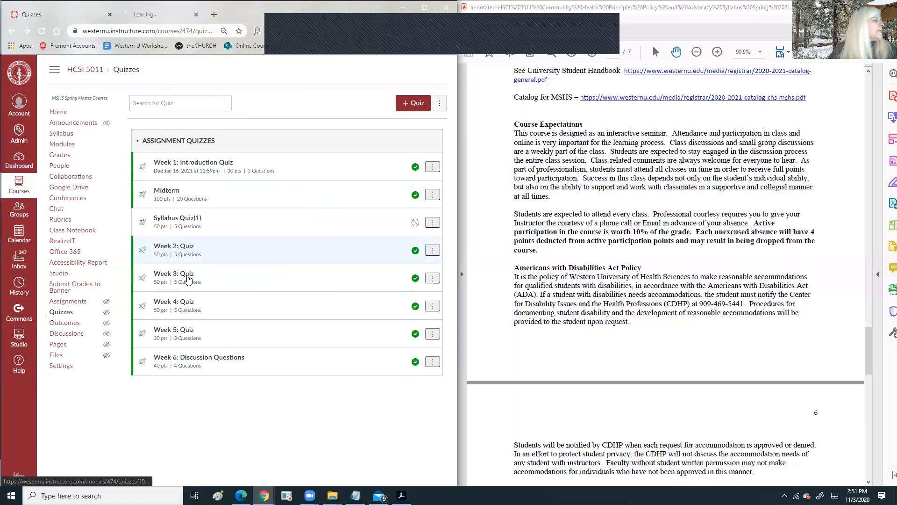
right_click(186, 276)
left_click(218, 283)
right_click(186, 306)
left_click(229, 313)
right_click(182, 330)
left_click(225, 340)
right_click(177, 359)
left_click(221, 368)
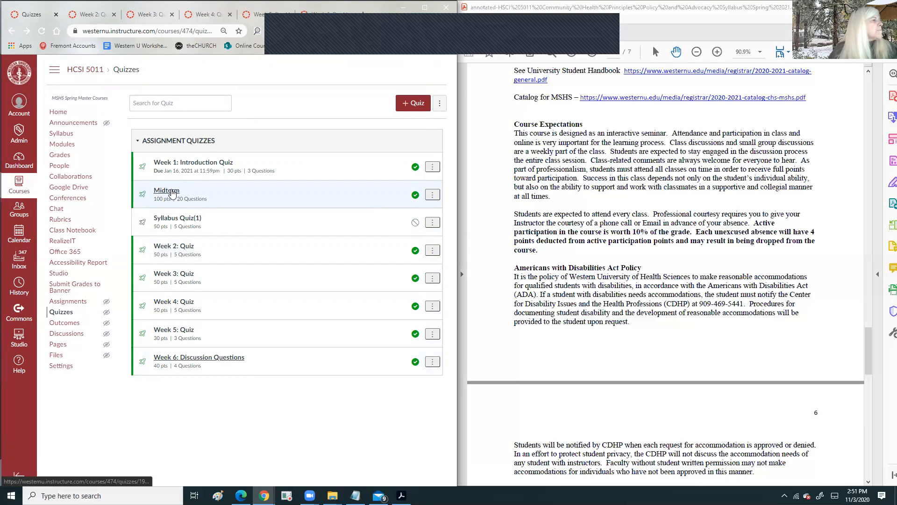
left_click(93, 14)
- Put the Week 2, 3, 4, 5 quizzes and Week 6: Discussion Questions into edit mode
left_click(415, 103)
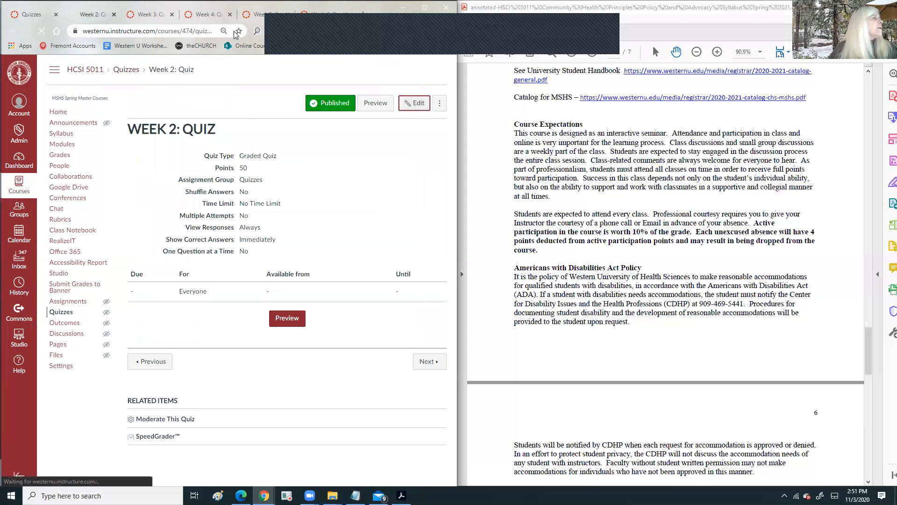
left_click(151, 15)
left_click(418, 104)
left_click(209, 15)
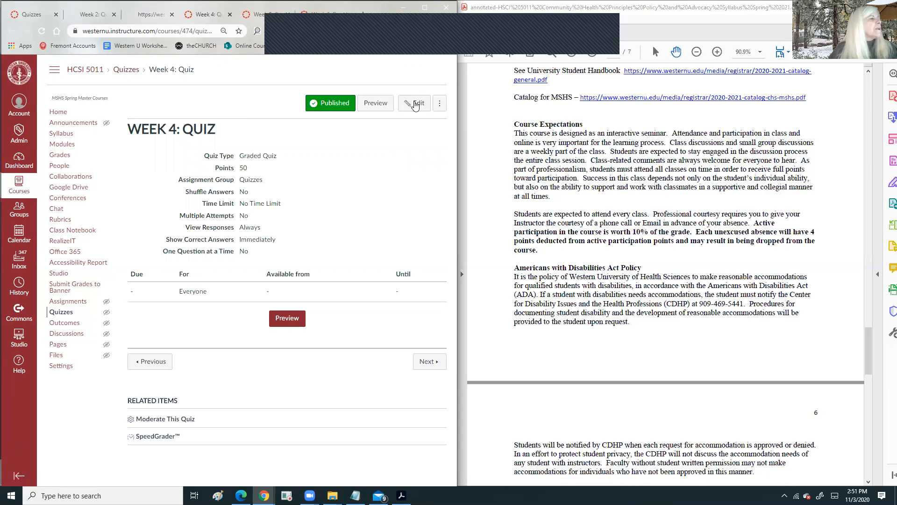
left_click(415, 104)
left_click(260, 15)
left_click(415, 103)
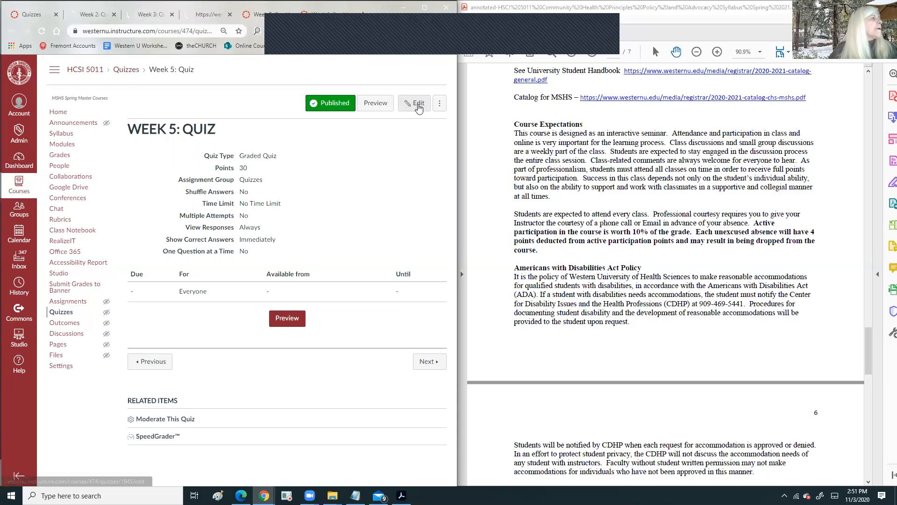
left_click(329, 14)
left_click(415, 104)
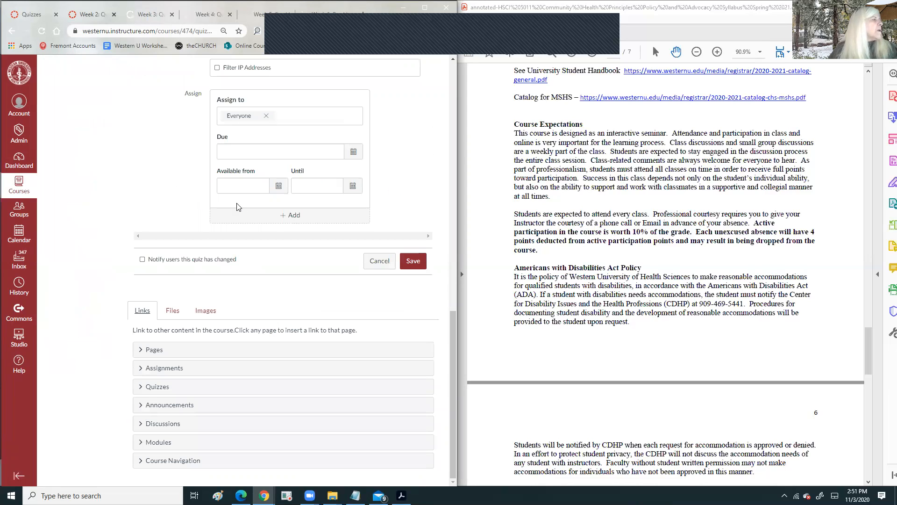
scroll(237, 206, "up", 15)
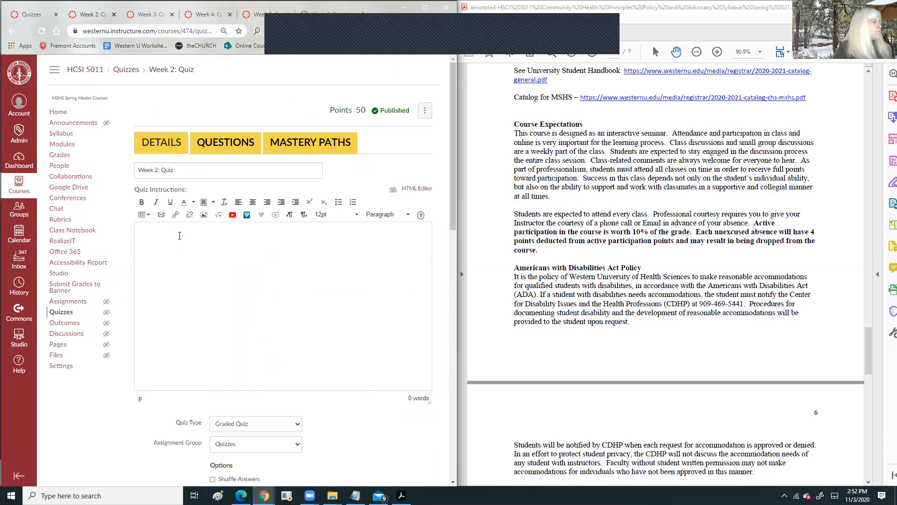
- Paste the Introduction and Directions template into the Week 2 and Week 6 quiz instructions
type("Introduction This quiz consists of items based upon the chapter readings. Directions You have 60 minutes to complete this open-book multiple-choice quiz.")
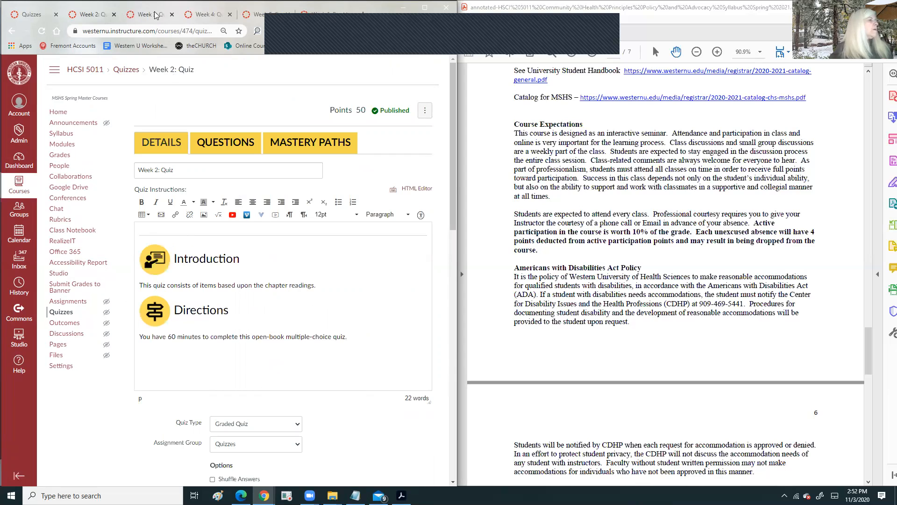
scroll(195, 293, "down", 15)
scroll(220, 147, "up", 15)
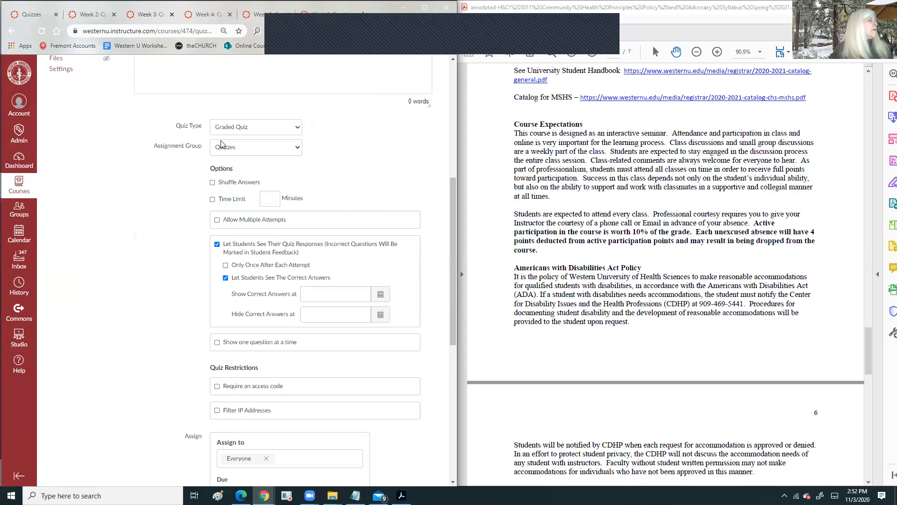
type("Introduction This quiz consists of items based upon the chapter readings. Directions You have 60 minutes to complete this open-book multiple-choice quiz.")
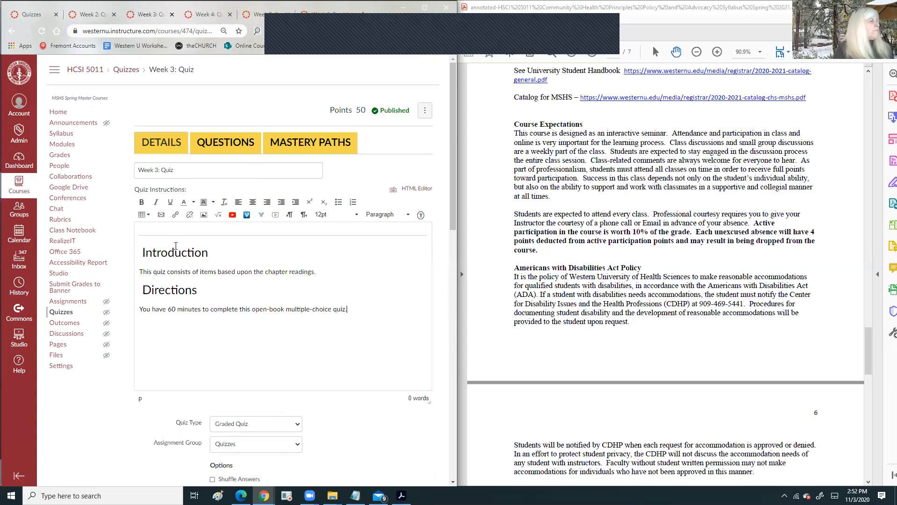
scroll(245, 122, "down", 15)
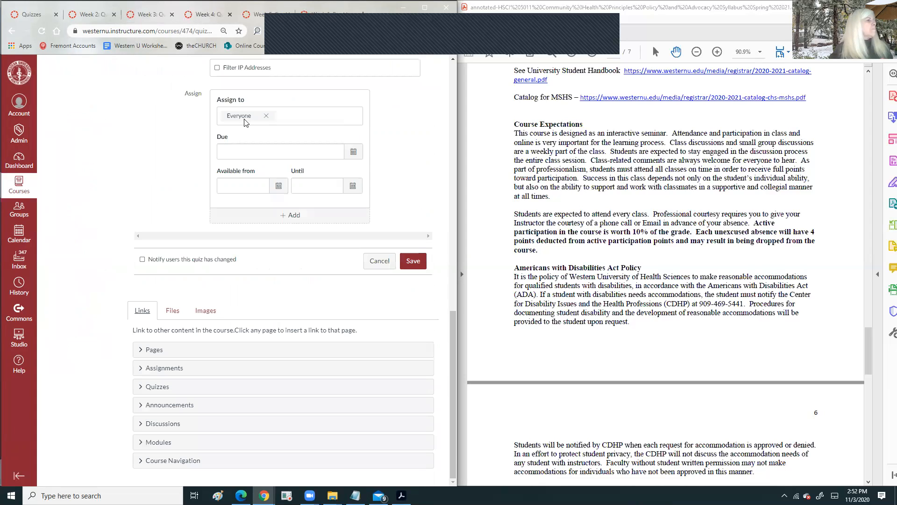
scroll(208, 229, "up", 15)
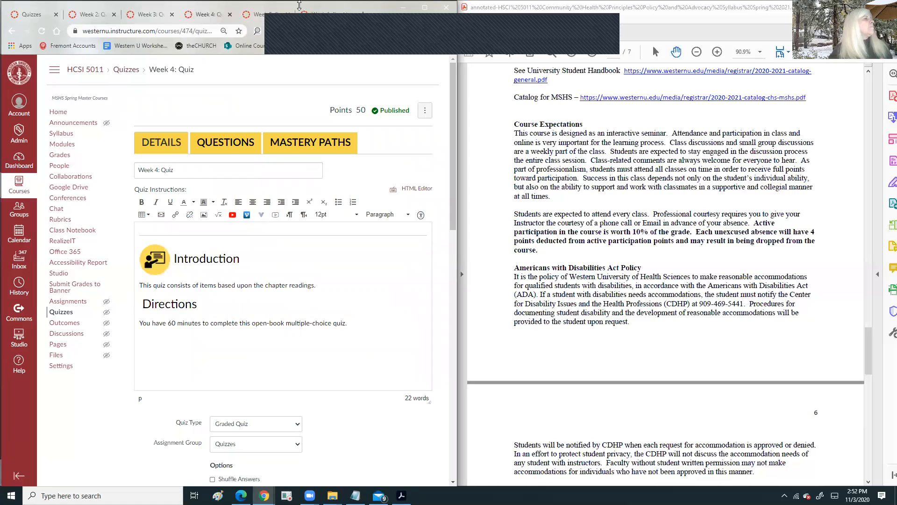
scroll(224, 233, "down", 15)
scroll(200, 271, "up", 10)
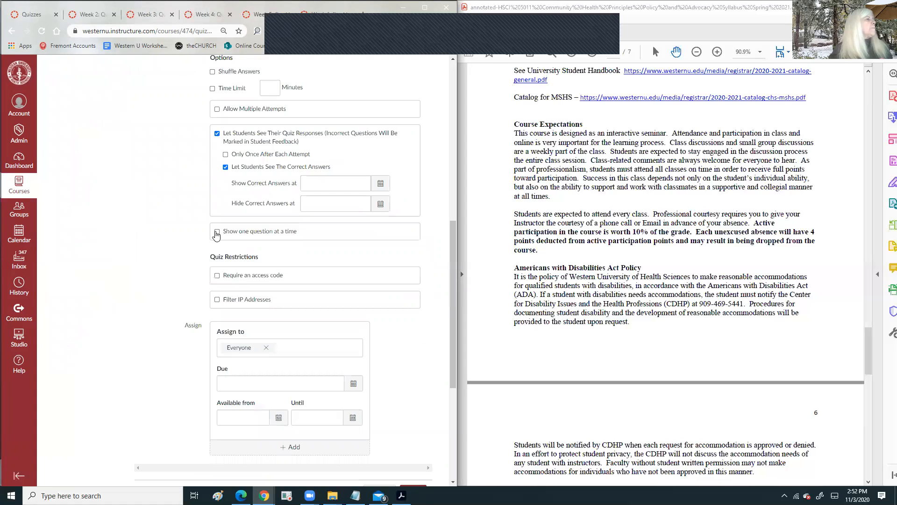
scroll(190, 129, "up", 4)
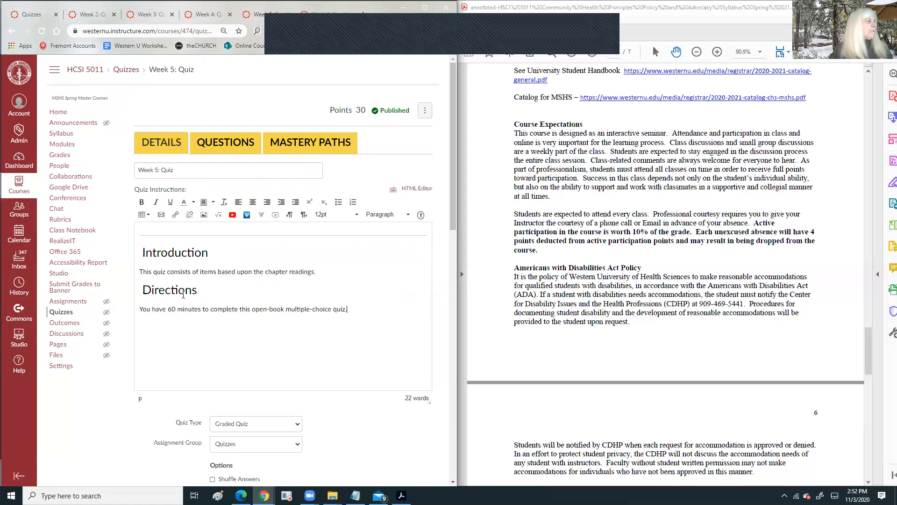
left_click(317, 19)
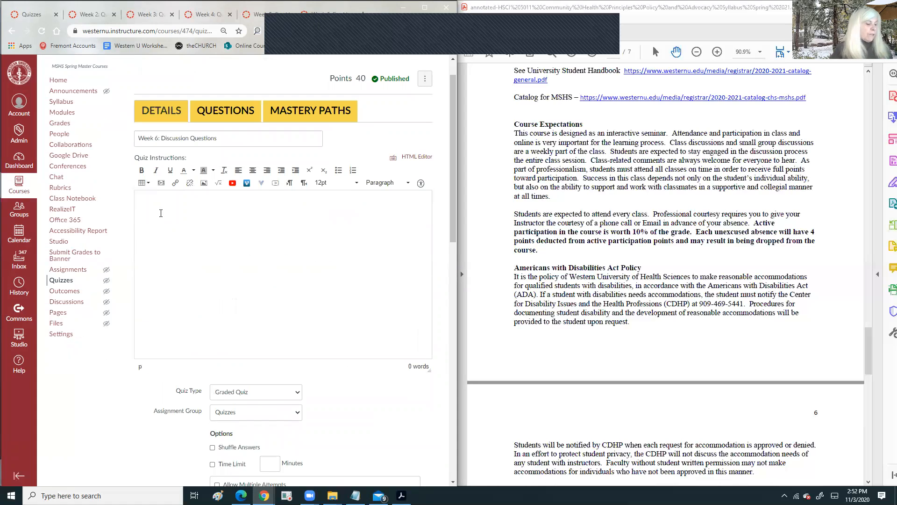
type("Introduction This quiz consists of items based upon the chapter readings. Directions You have 60 minutes to complete this open-book multiple-choice quiz.")
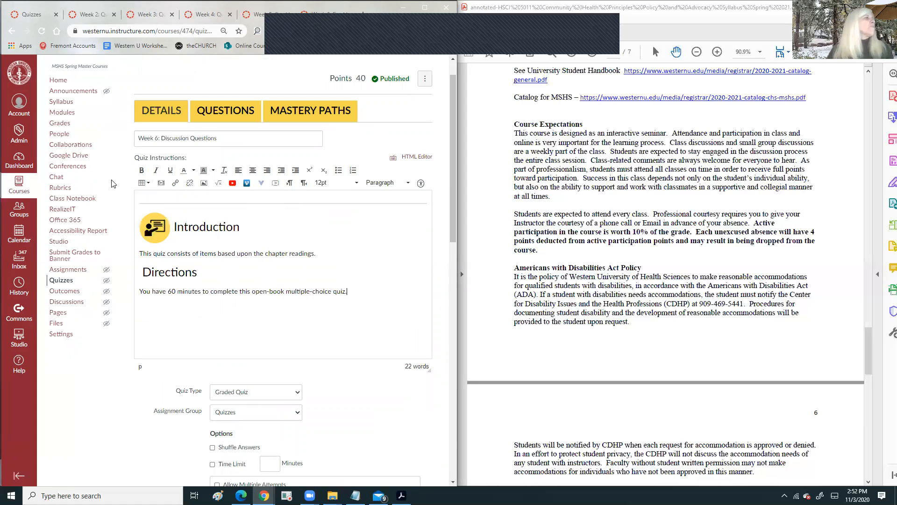
left_click(90, 18)
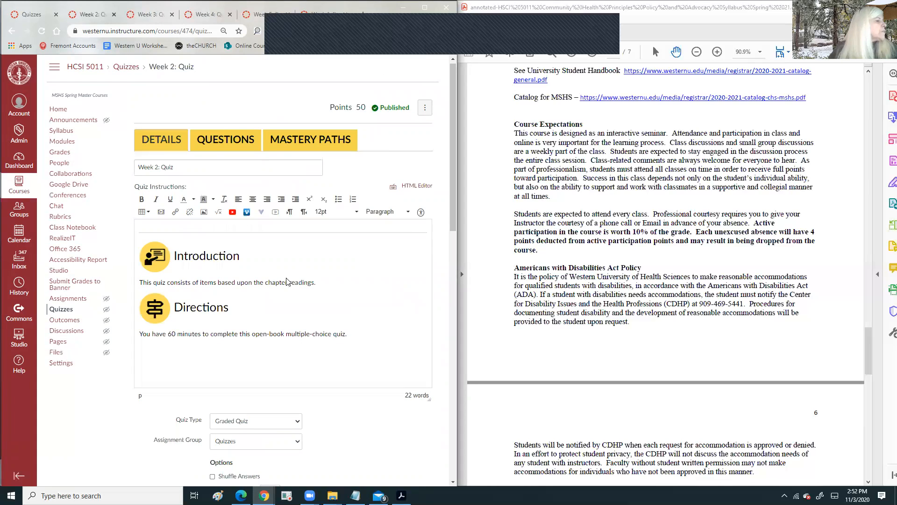
- Give Week 2: Quiz a 60-minute limit and multiple attempts, and hide the correct answers
scroll(282, 248, "down", 7)
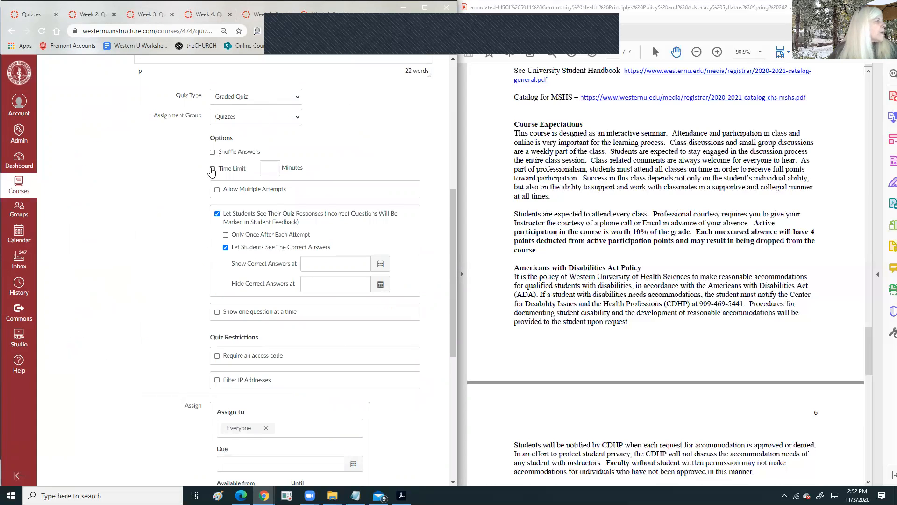
left_click(271, 167)
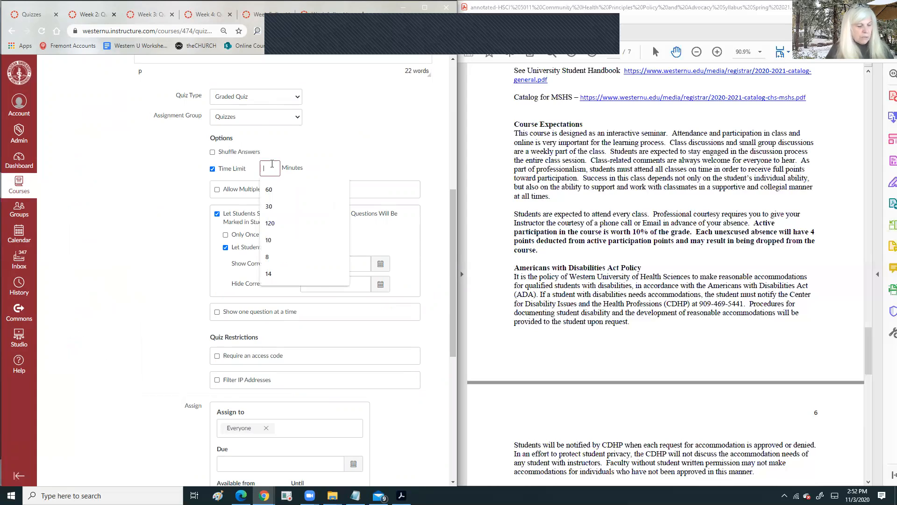
left_click(269, 189)
left_click(216, 189)
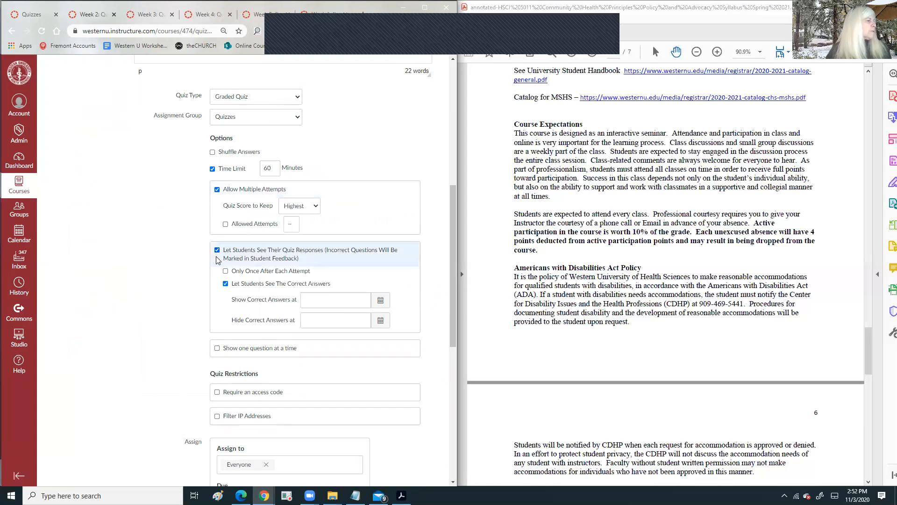
left_click(225, 284)
scroll(310, 308, "down", 4)
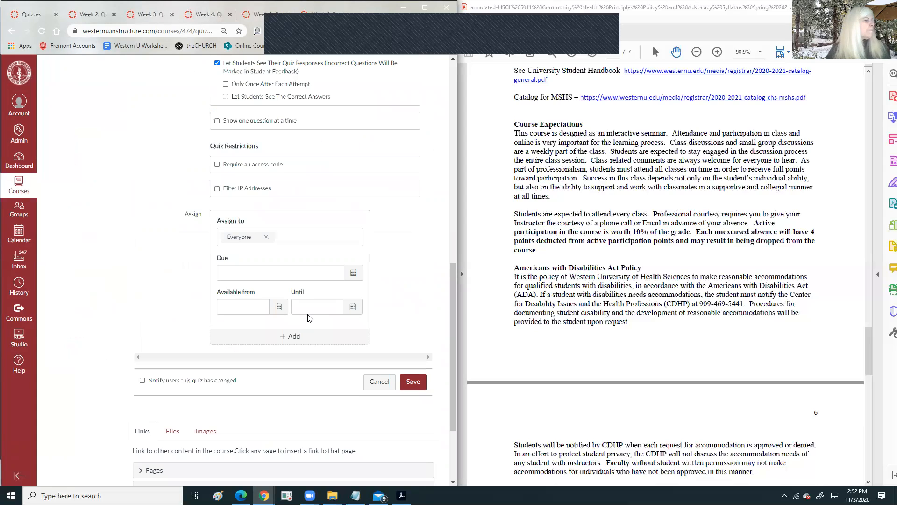
scroll(316, 150, "up", 5)
scroll(316, 150, "up", 6)
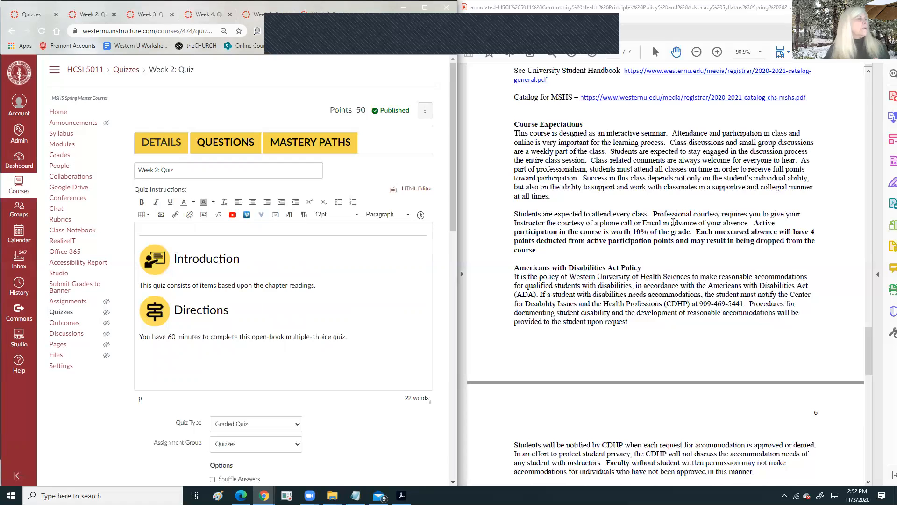
scroll(665, 222, "up", 3)
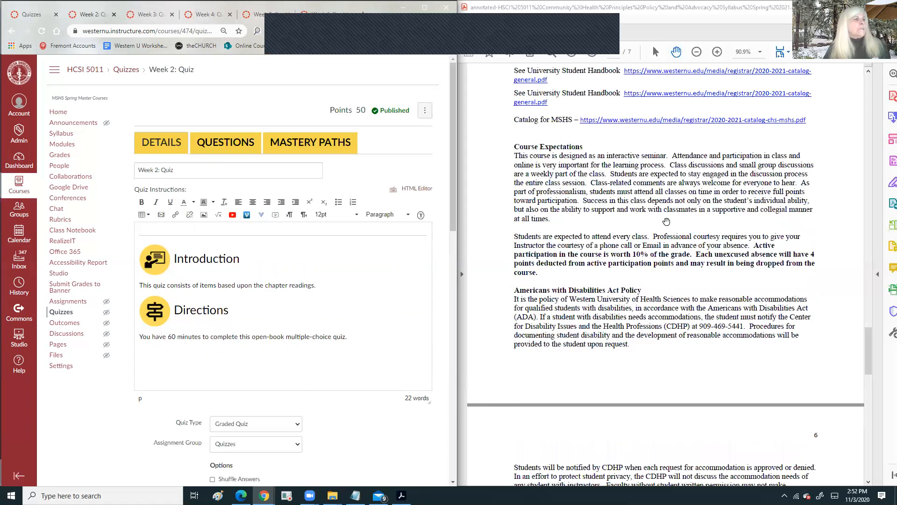
scroll(664, 242, "down", 10)
- Make Week 2: Quiz due January 16, 2021 at 11:59pm and save it
scroll(664, 265, "down", 10)
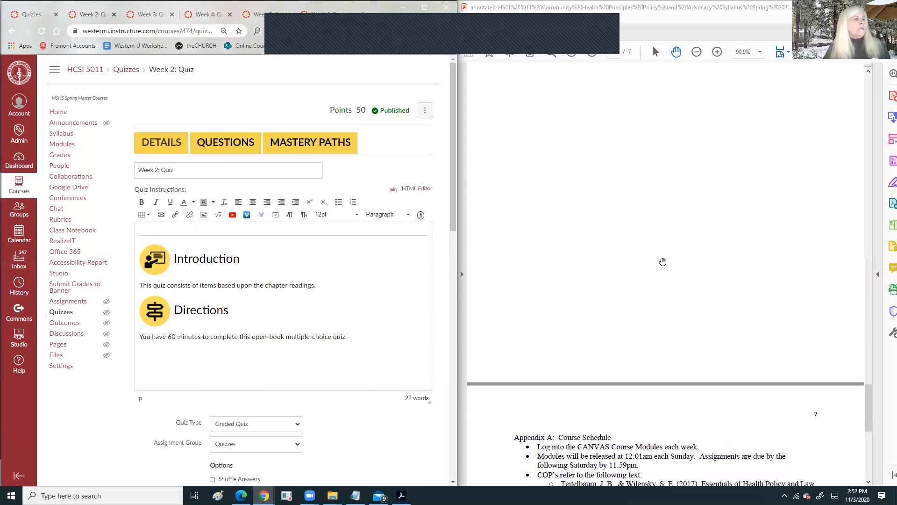
scroll(664, 263, "down", 2)
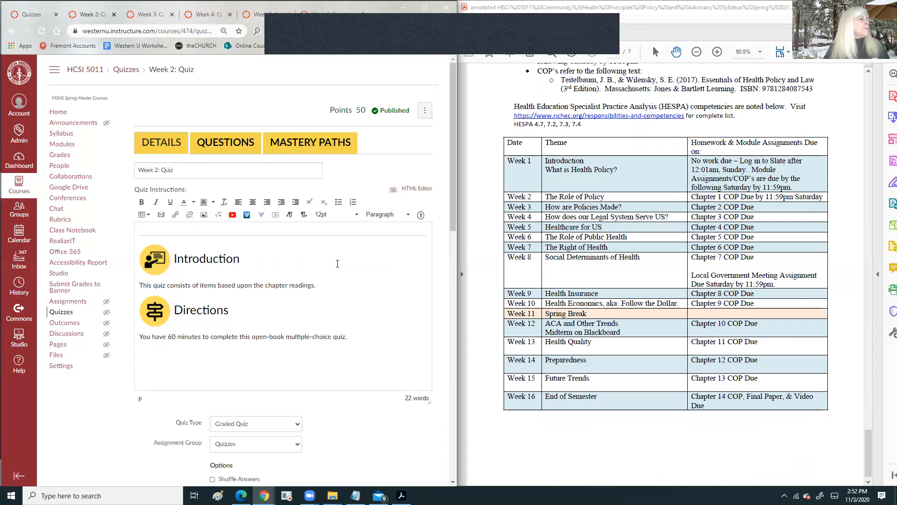
scroll(337, 263, "down", 1)
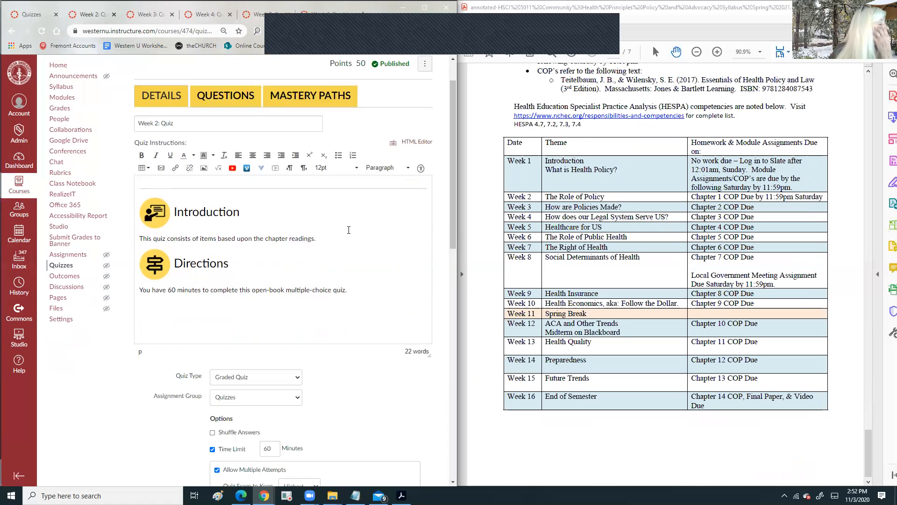
scroll(350, 248, "down", 4)
scroll(352, 245, "down", 1)
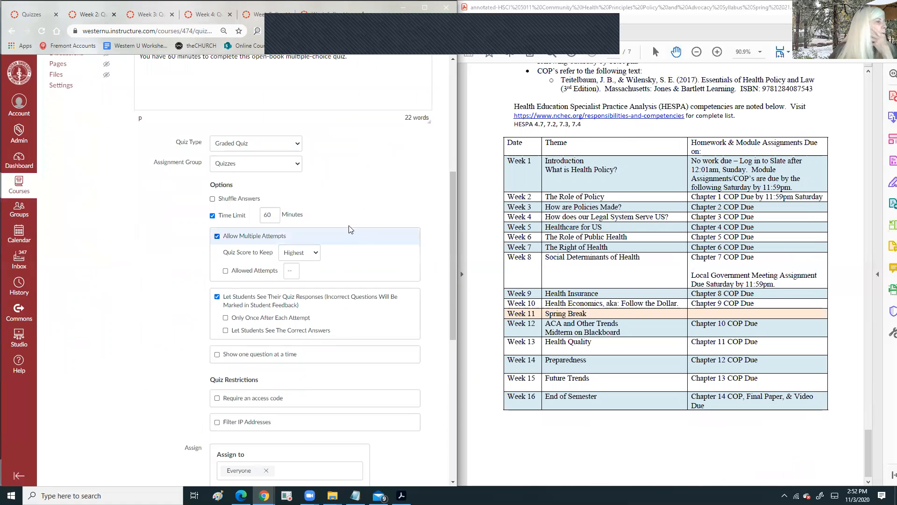
scroll(355, 239, "down", 7)
left_click(351, 181)
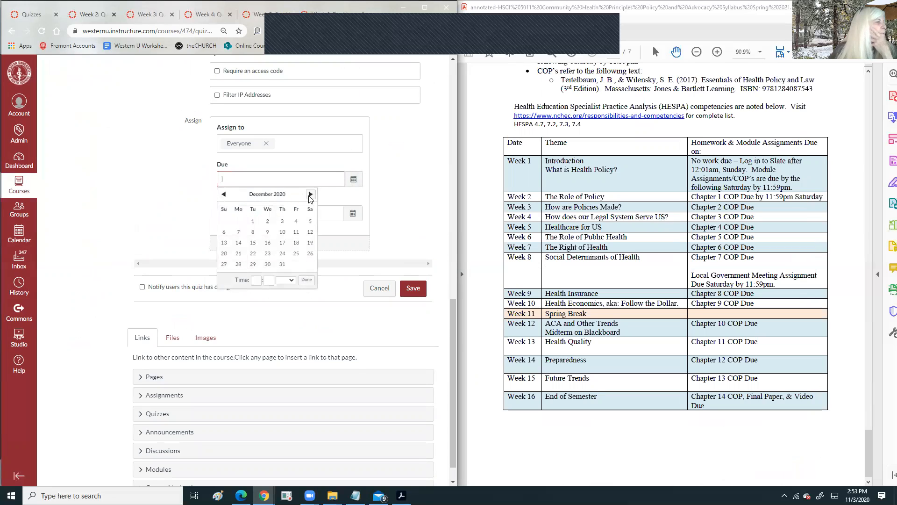
left_click(311, 194)
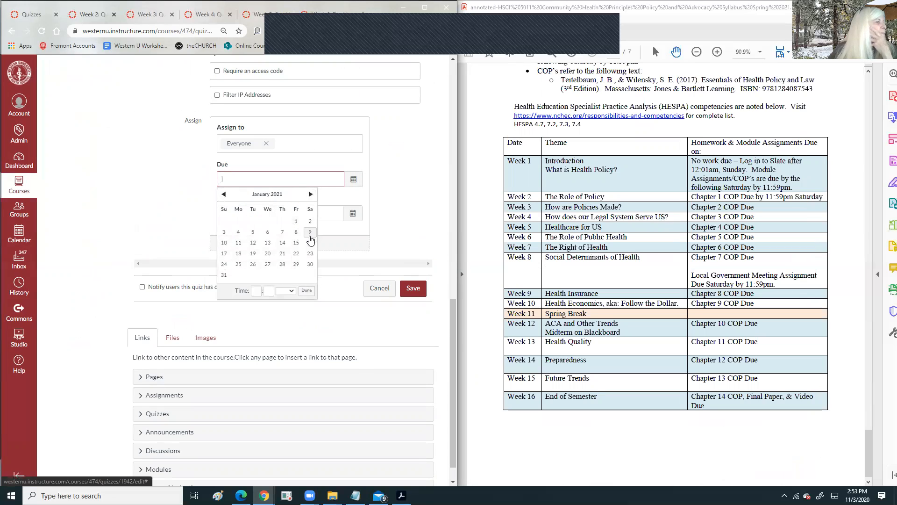
left_click(310, 243)
left_click(252, 290)
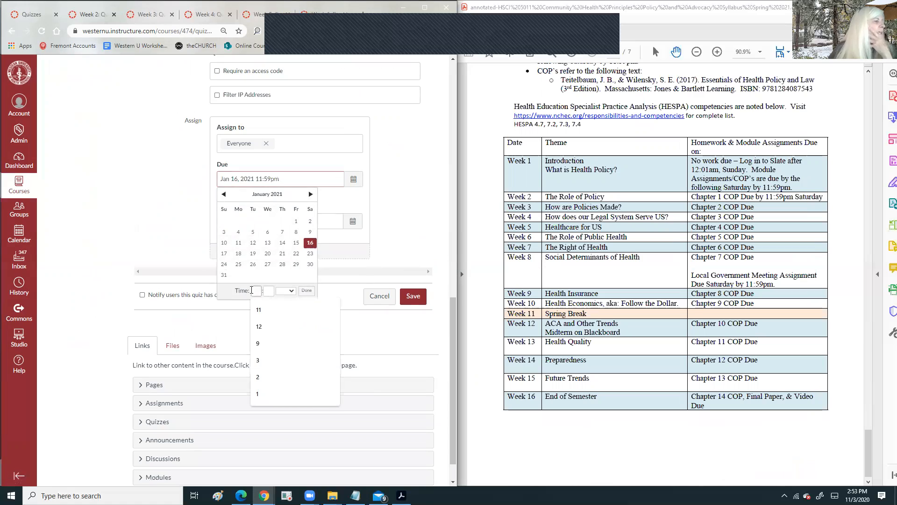
type("11")
left_click(270, 290)
type("59")
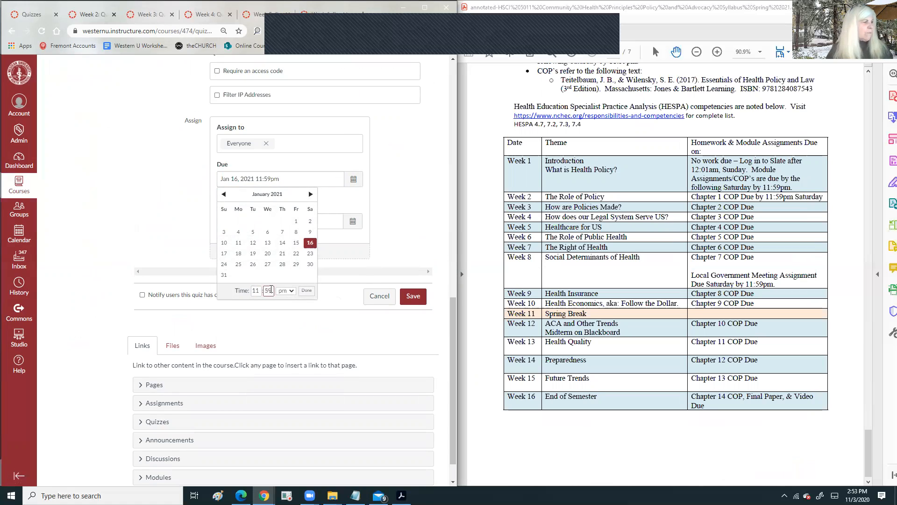
left_click(306, 290)
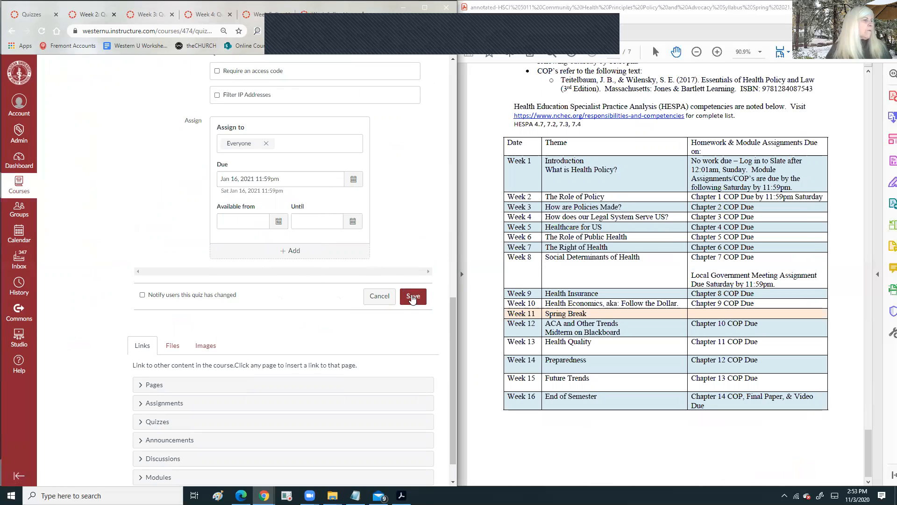
left_click(412, 298)
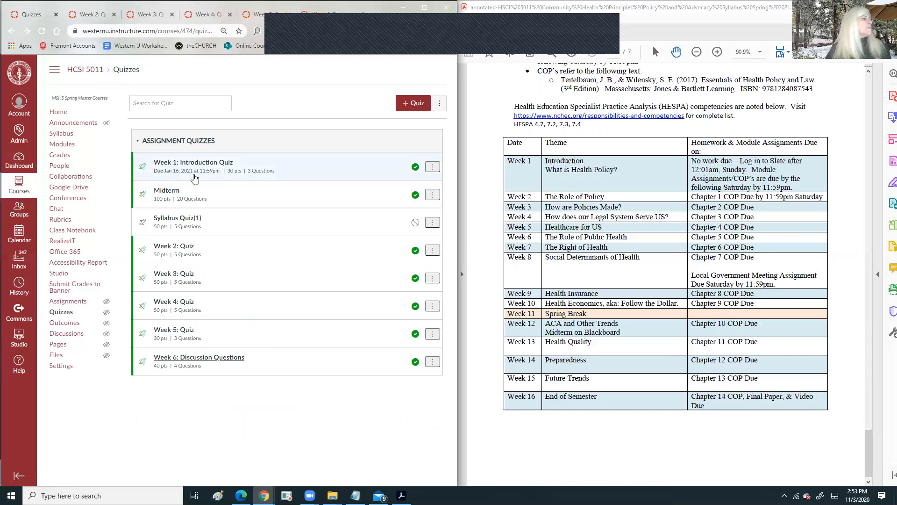
- Change Week 1: Introduction Quiz's due date to January 9, 2021 and save it
left_click(432, 167)
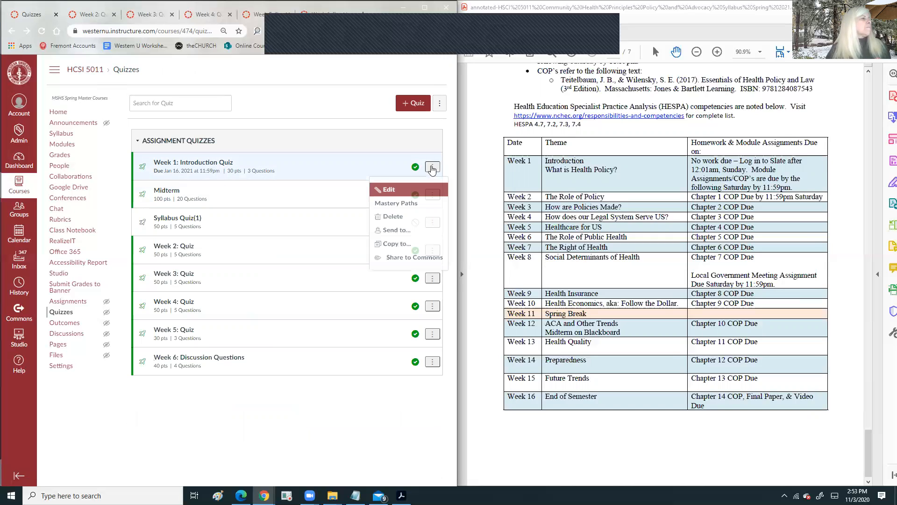
left_click(392, 195)
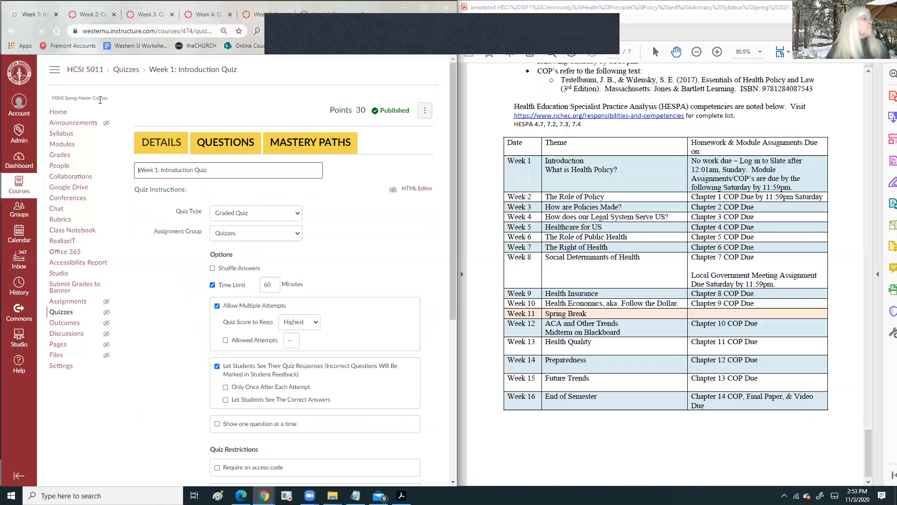
scroll(312, 275, "down", 9)
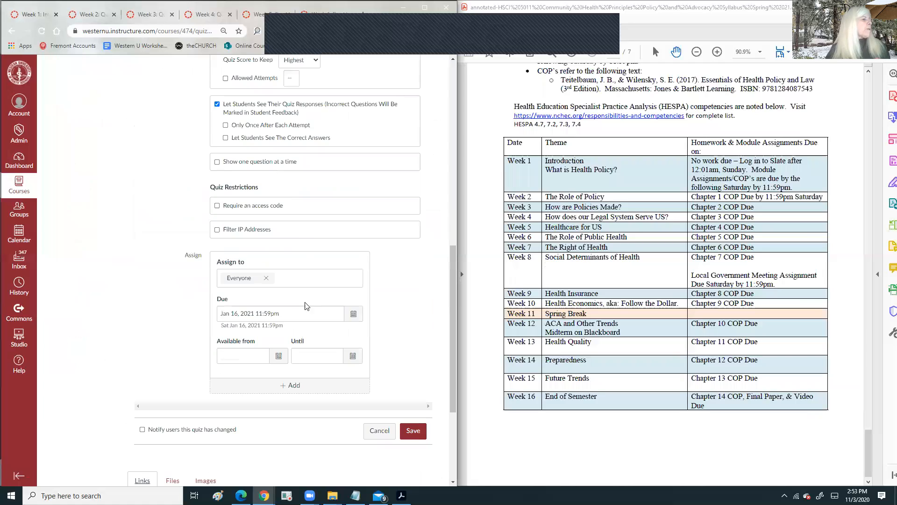
left_click(354, 160)
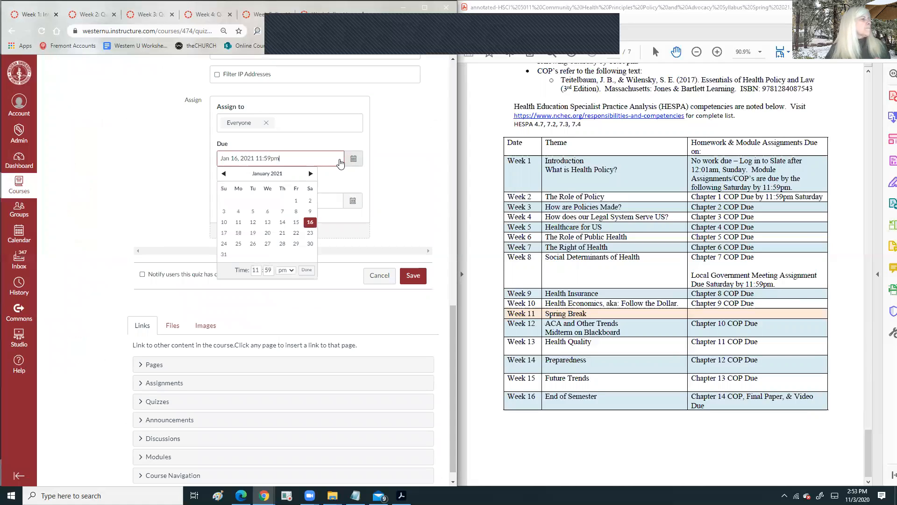
left_click(310, 211)
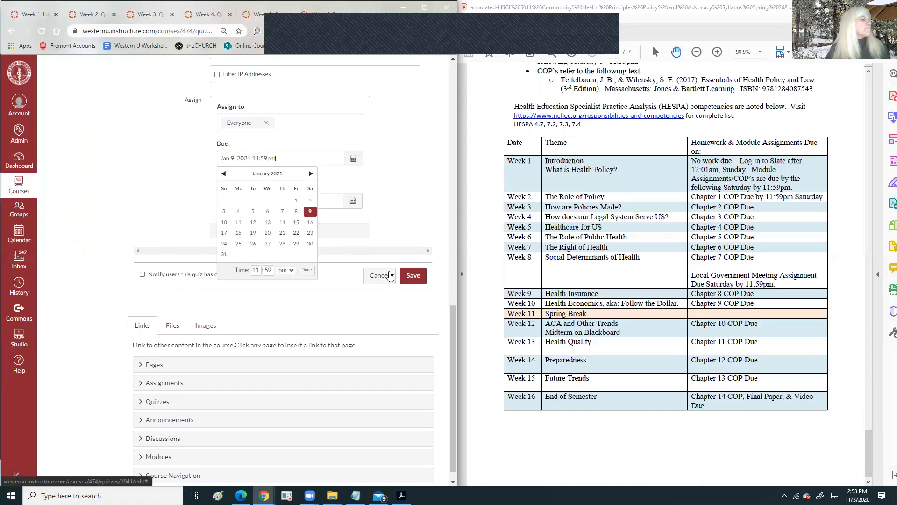
left_click(415, 276)
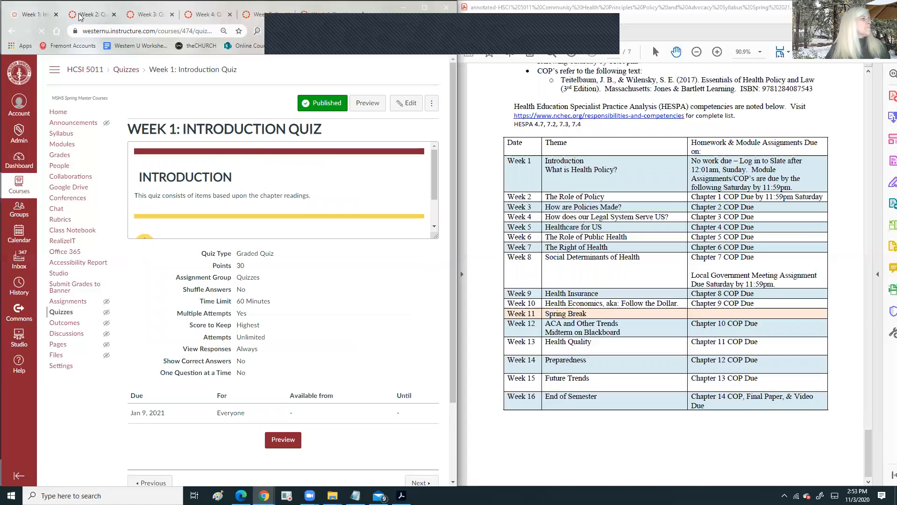
left_click(144, 14)
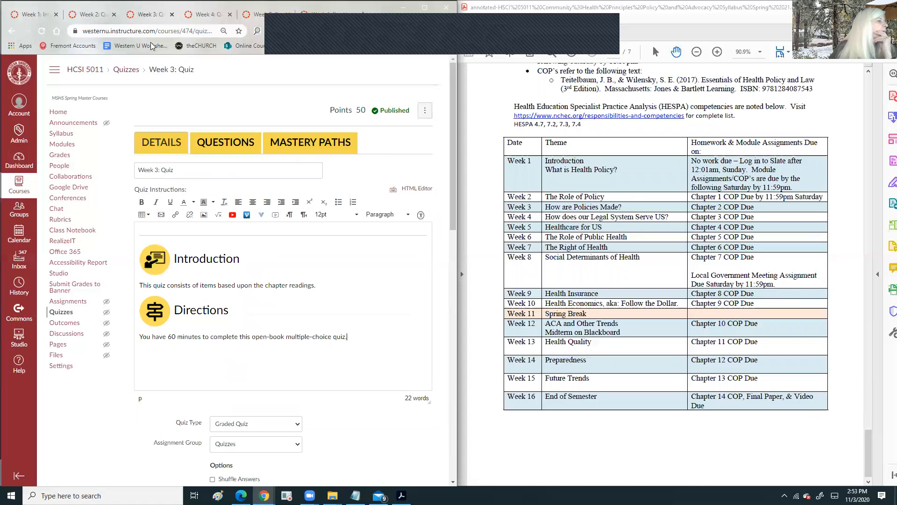
- Set a 60-minute time limit on Week 3: Quiz and hide the correct answers
scroll(248, 225, "down", 5)
left_click(213, 262)
left_click(270, 261)
type("60")
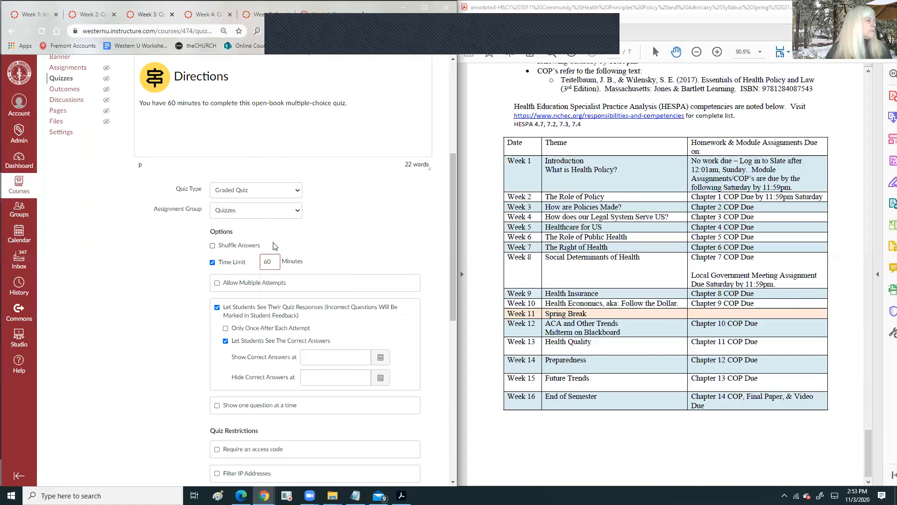
scroll(274, 214, "down", 4)
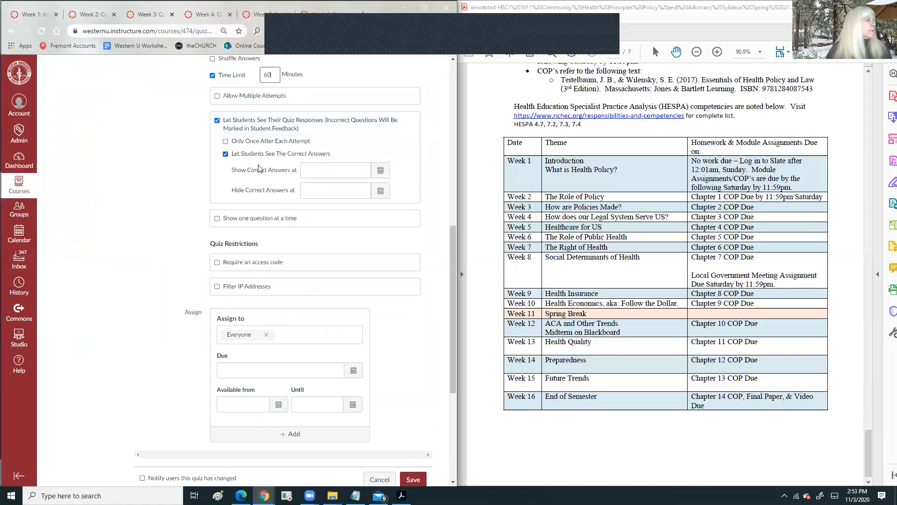
left_click(226, 154)
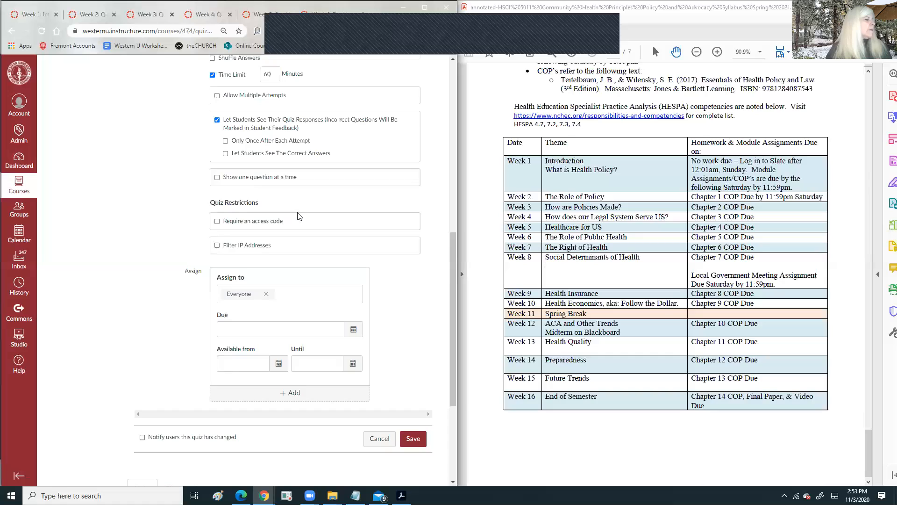
scroll(350, 196, "down", 3)
- Make Week 3: Quiz due January 23, 2021 at 11:59pm and save it
left_click(353, 191)
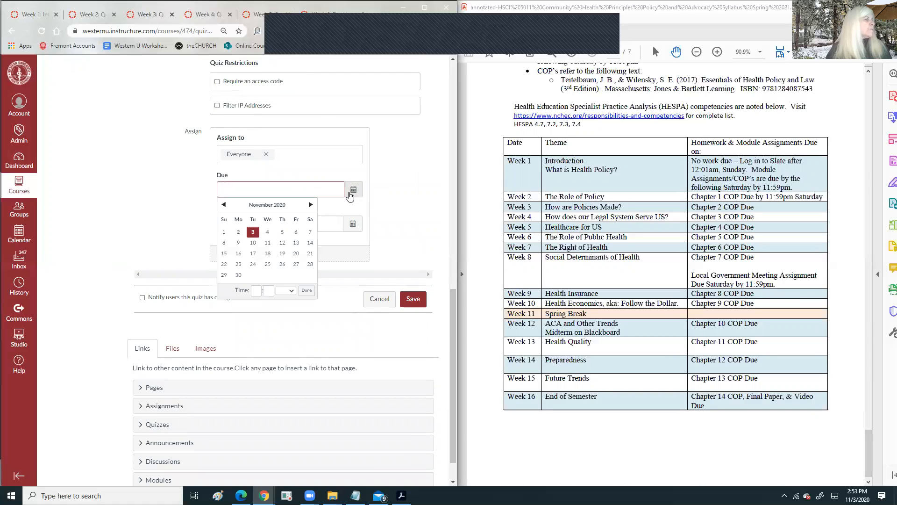
left_click(311, 205)
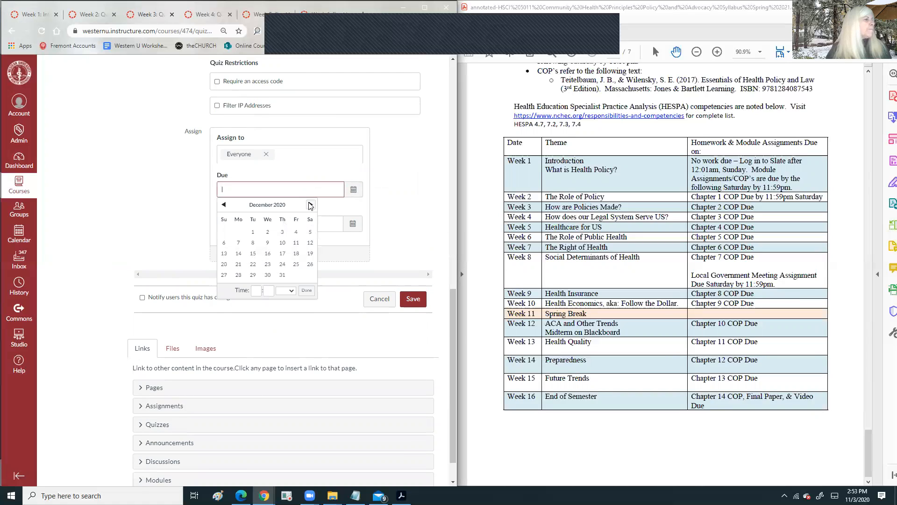
left_click(311, 205)
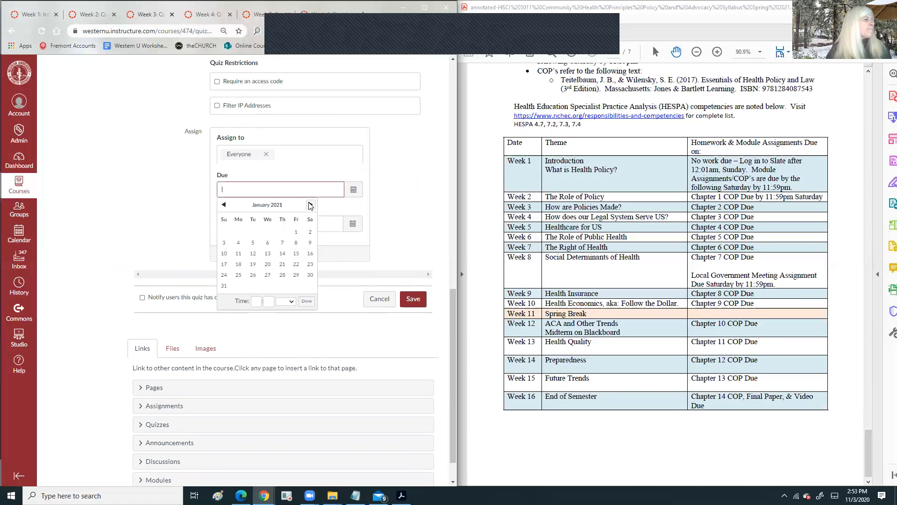
left_click(310, 265)
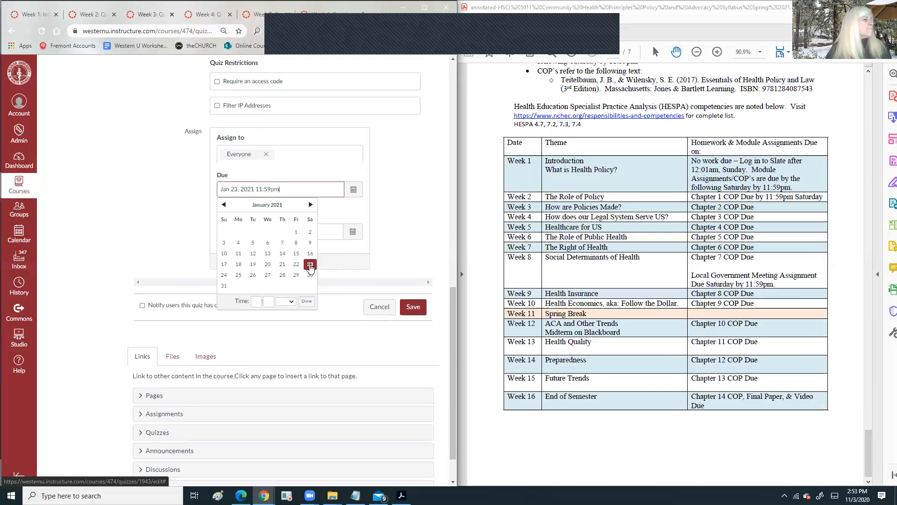
left_click(255, 300)
type("11")
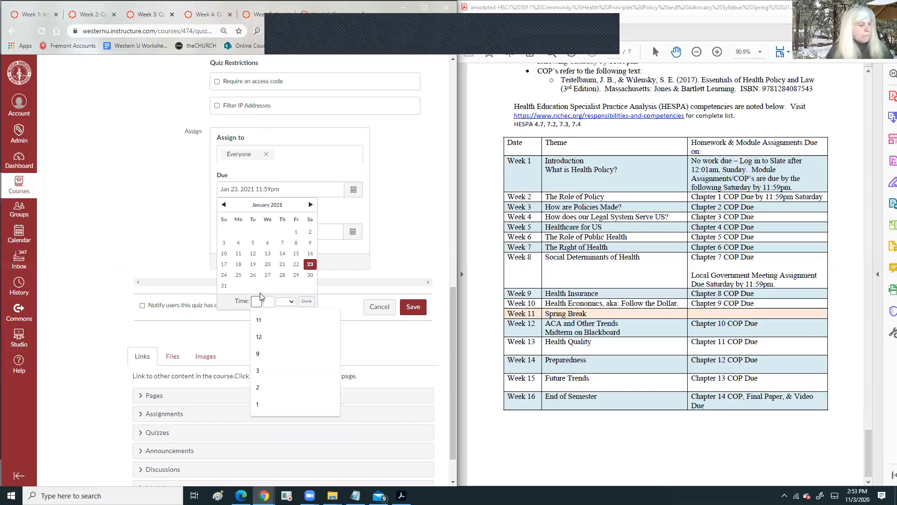
left_click(267, 301)
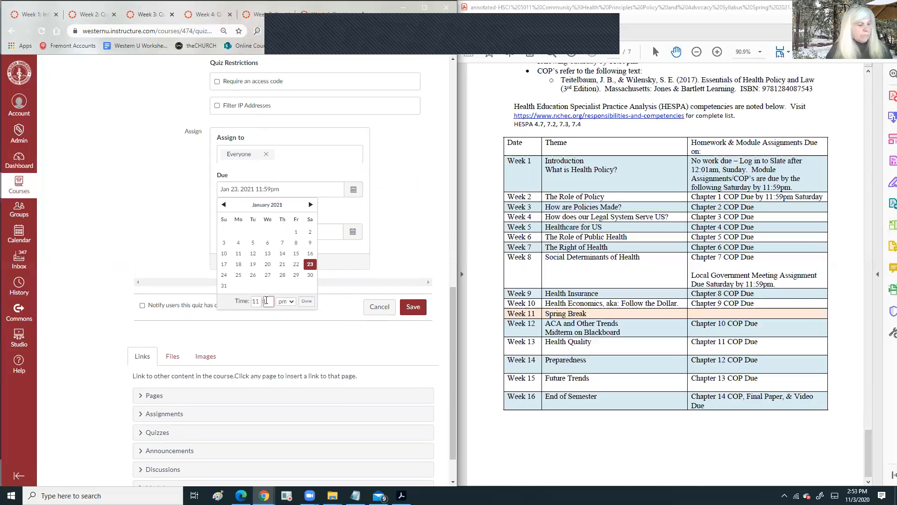
type("59")
left_click(307, 301)
left_click(413, 307)
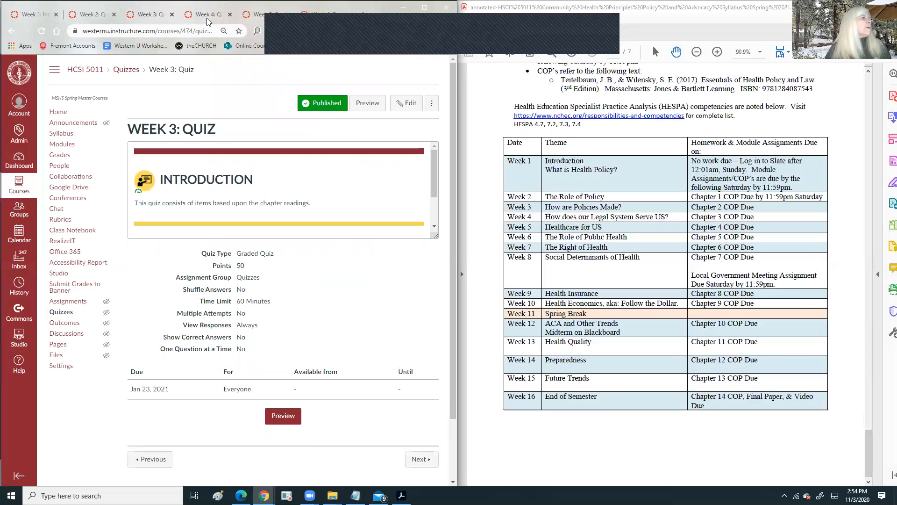
- Go from the Week 6 Discussion Questions quiz to the course Assignments list
left_click(572, 37)
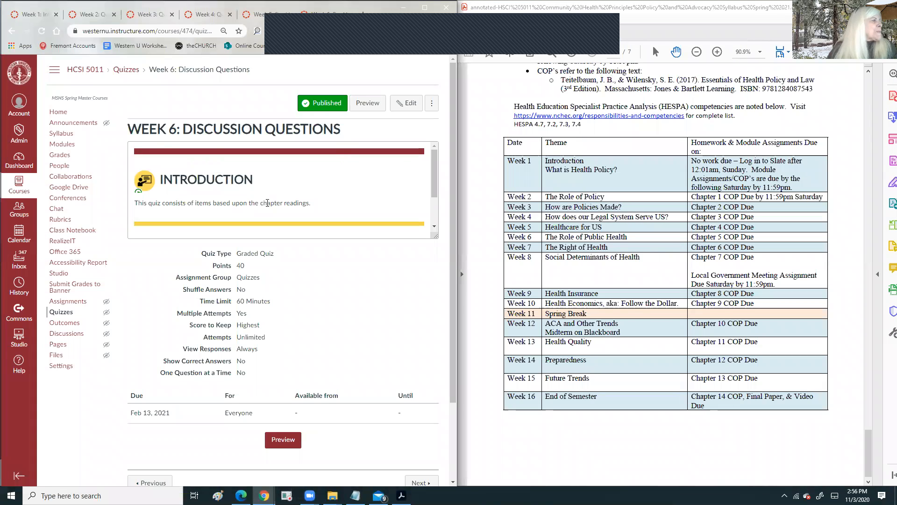
scroll(267, 203, "down", 1)
scroll(267, 203, "up", 1)
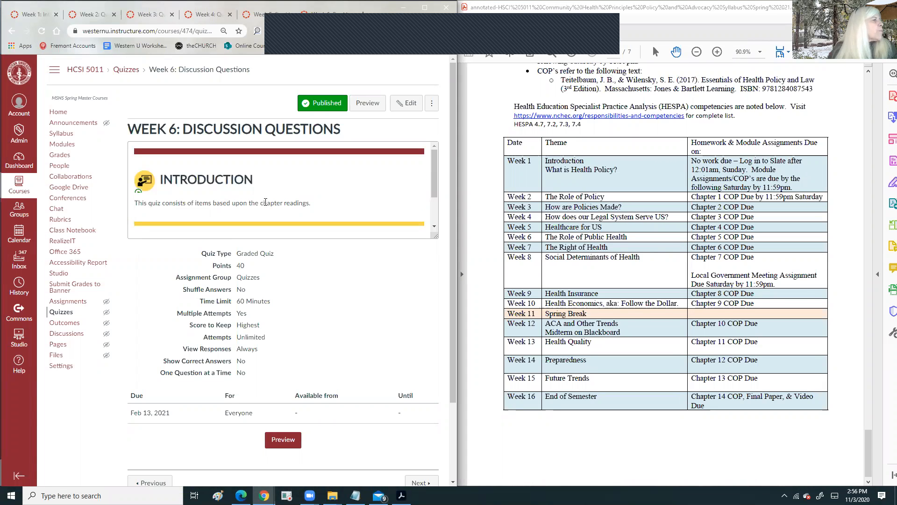
scroll(290, 206, "down", 1)
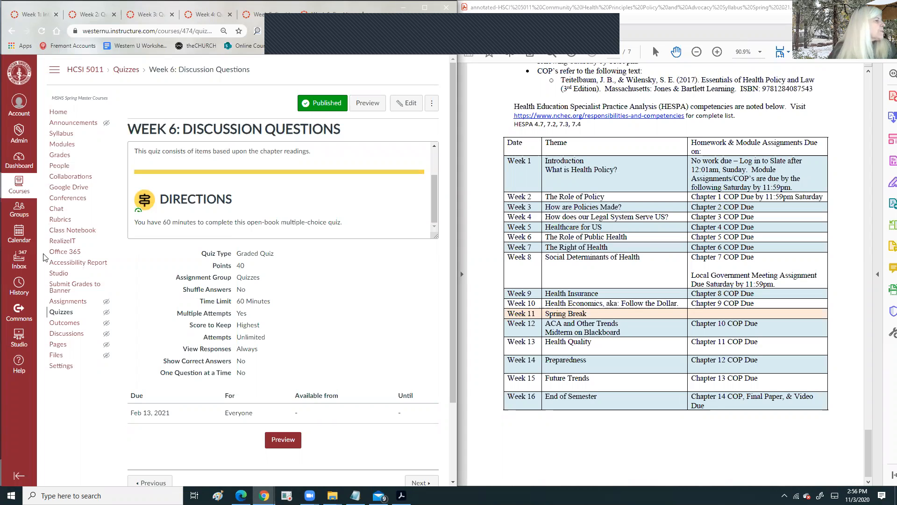
left_click(64, 302)
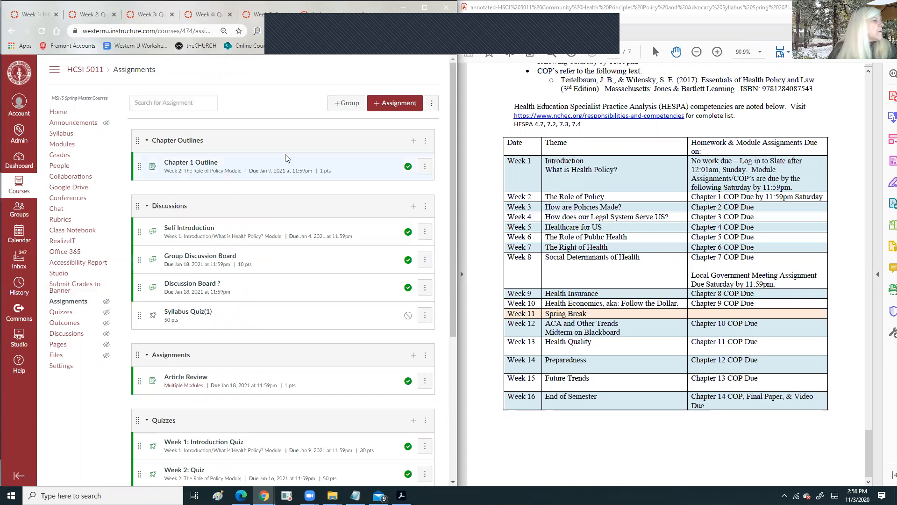
- Move Syllabus Quiz(1) into the Quizzes assignment group
scroll(293, 144, "down", 2)
scroll(293, 143, "down", 1)
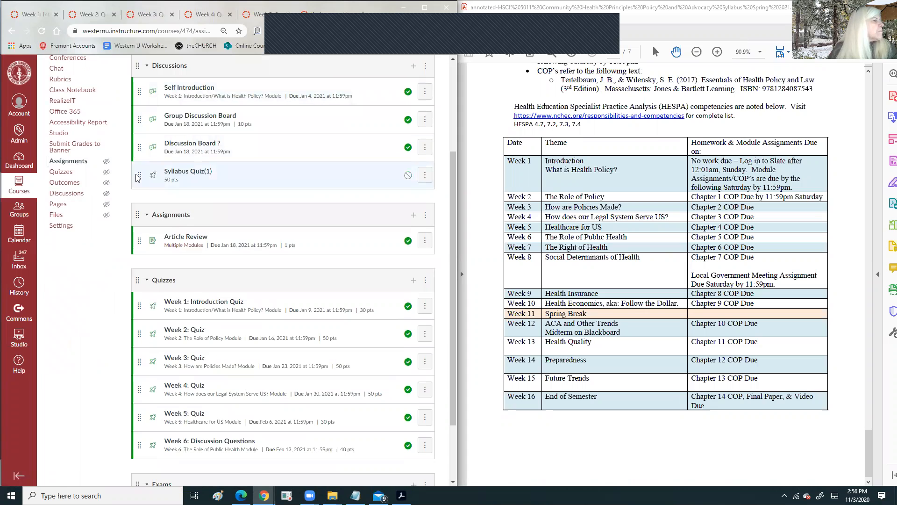
left_click_drag(140, 178, 140, 441)
- Duplicate the Chapter 1 Outline assignment
scroll(242, 222, "down", 2)
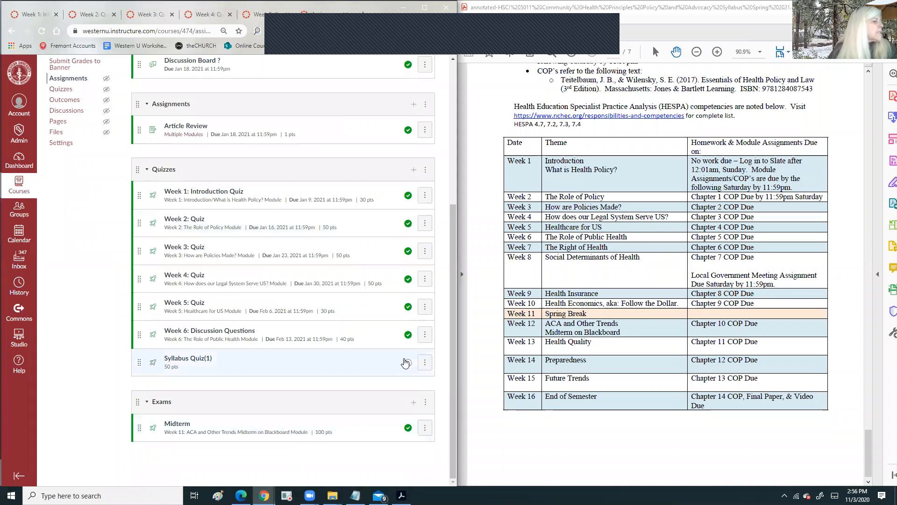
scroll(147, 222, "up", 3)
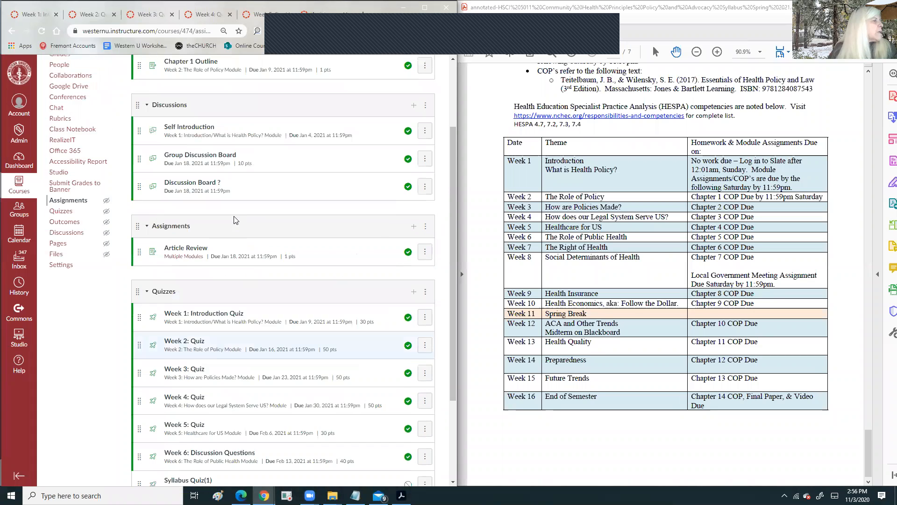
scroll(145, 186, "up", 2)
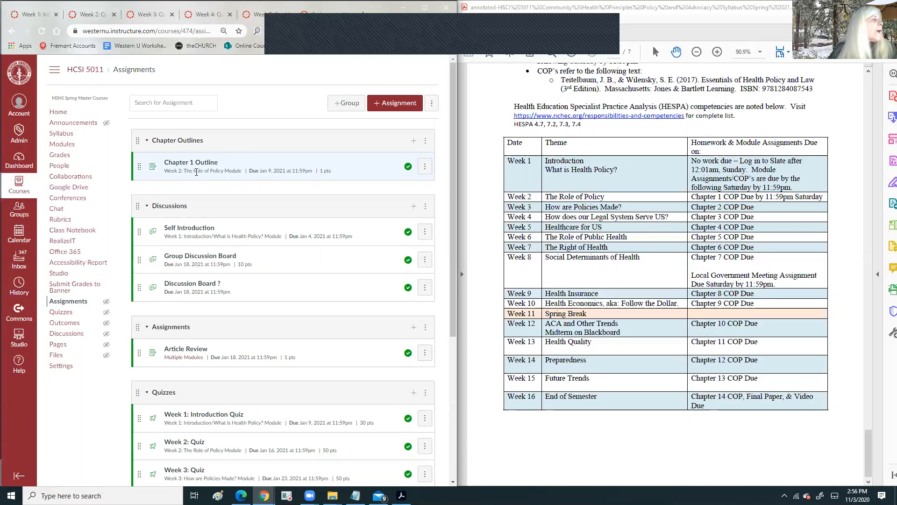
left_click(425, 167)
left_click(416, 207)
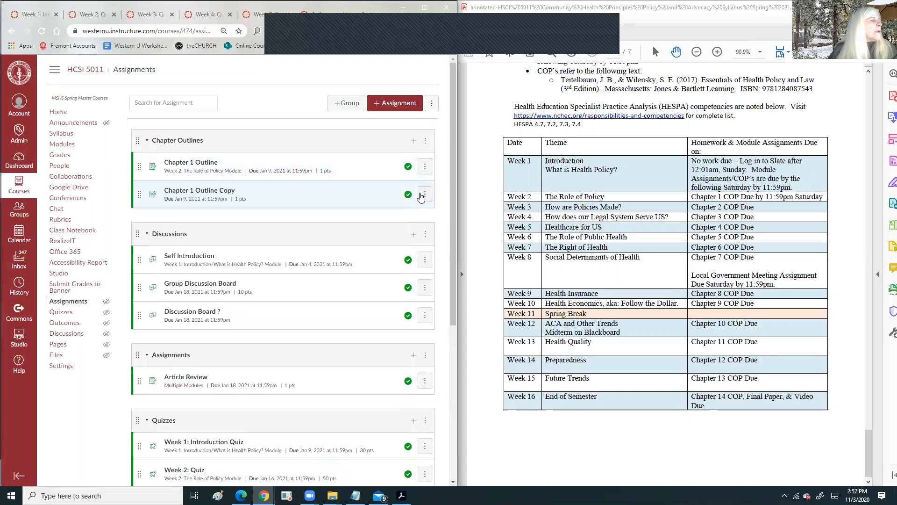
- Rename the copied outline to 'Chapter 2 Outline', set it due Jan 23, 2021, and save
left_click(425, 195)
left_click(374, 224)
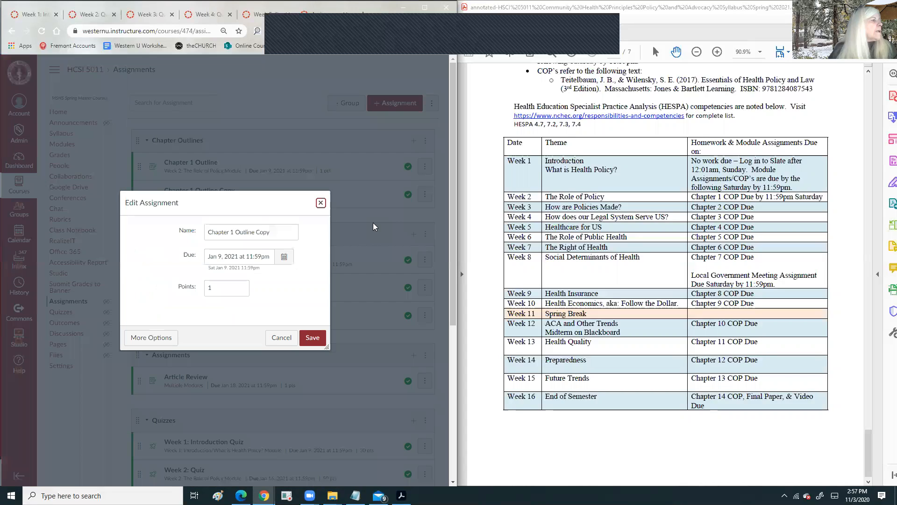
left_click(233, 234)
key("BackSpace")
type("2")
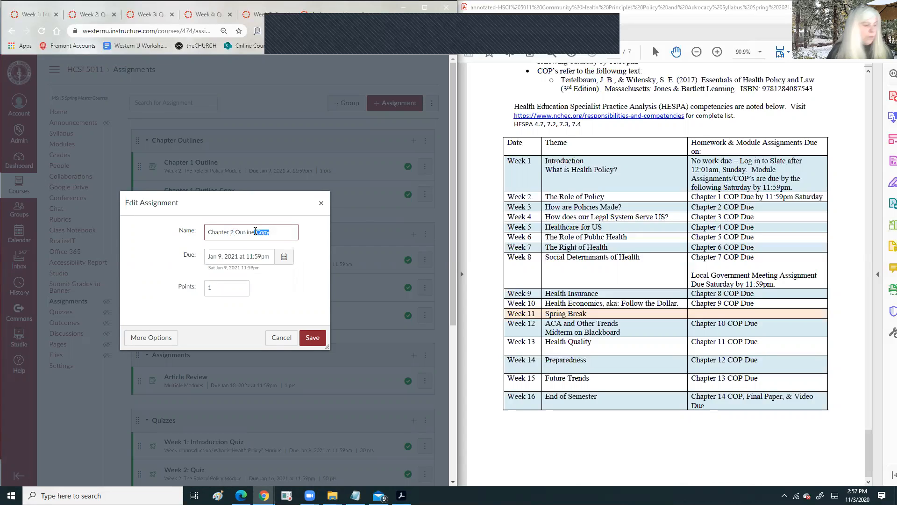
key("BackSpace")
left_click(284, 257)
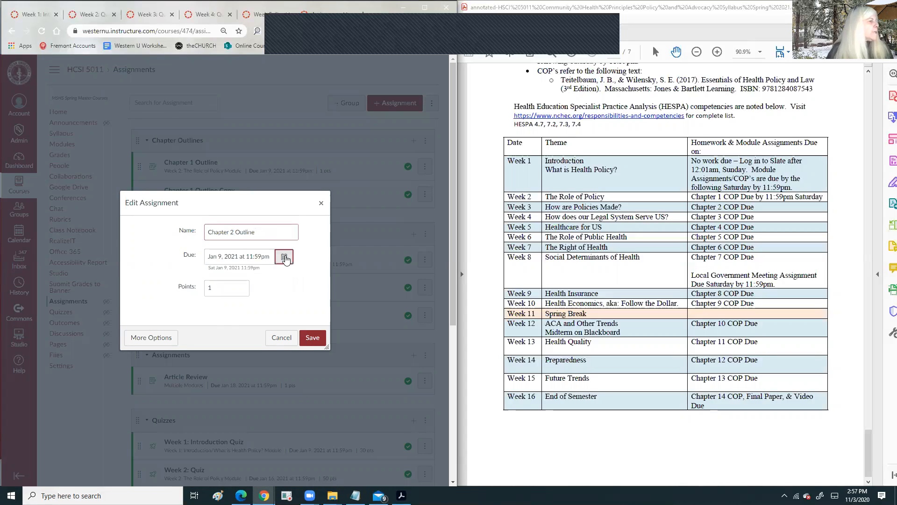
left_click(297, 321)
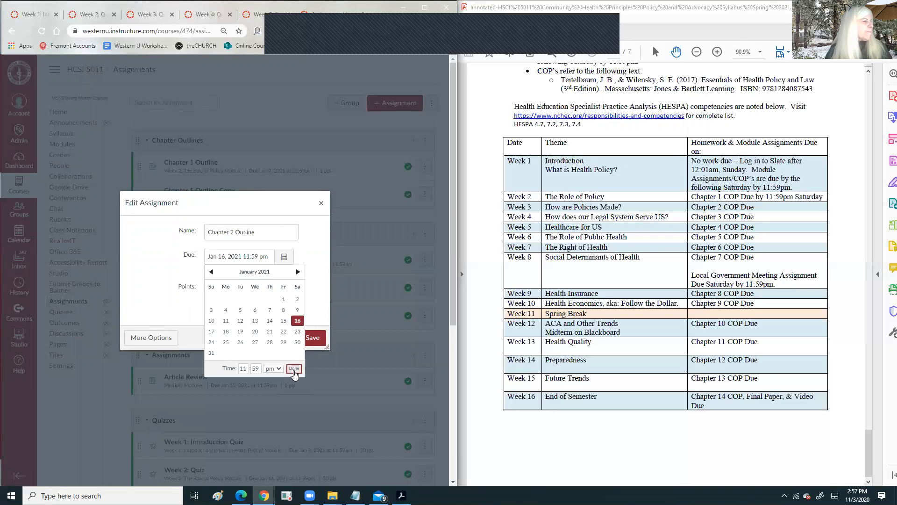
left_click(297, 333)
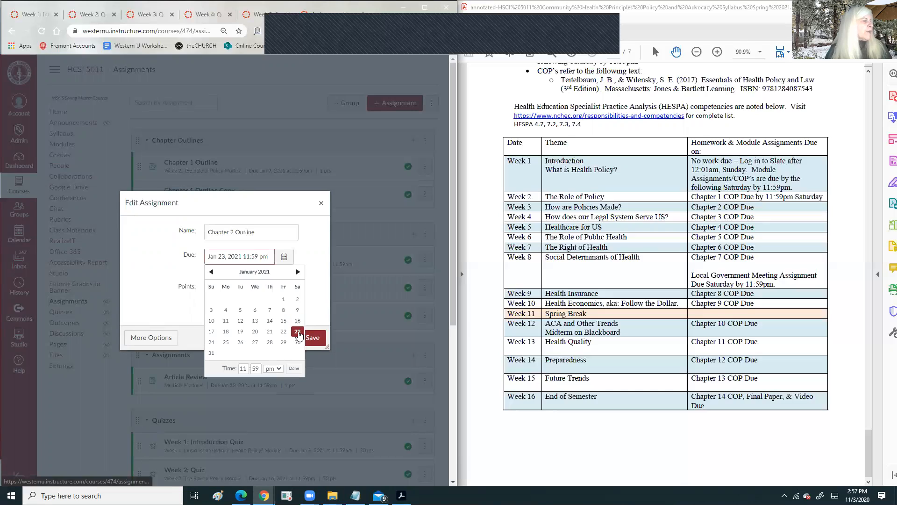
left_click(293, 368)
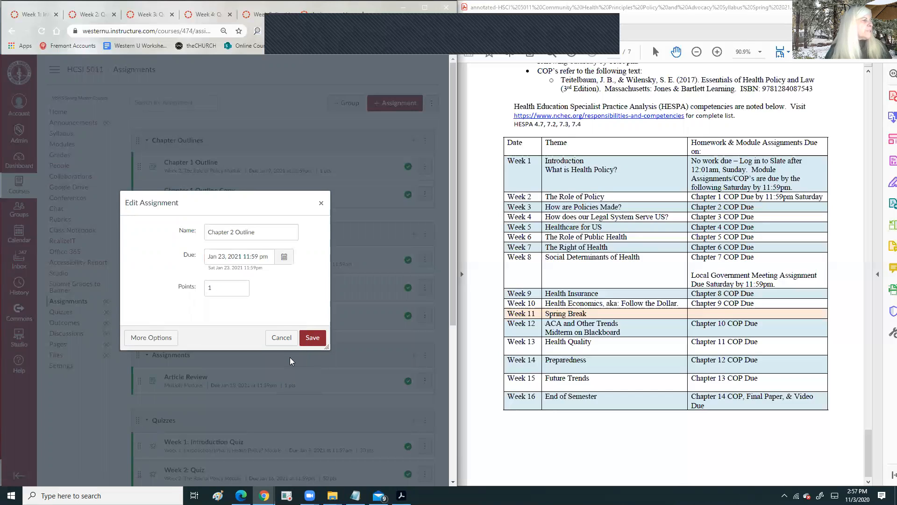
left_click(315, 341)
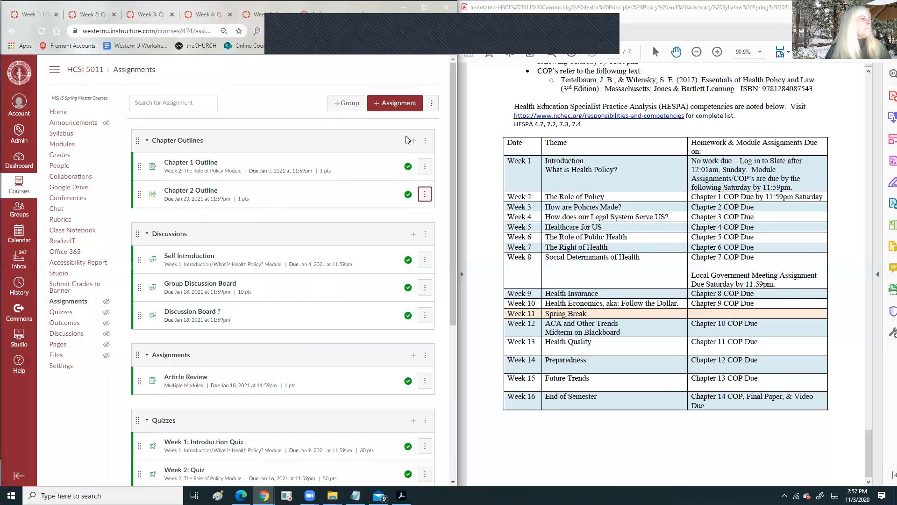
- Change Chapter 1 Outline's due date to Jan 16, 2021 and save it
left_click(426, 167)
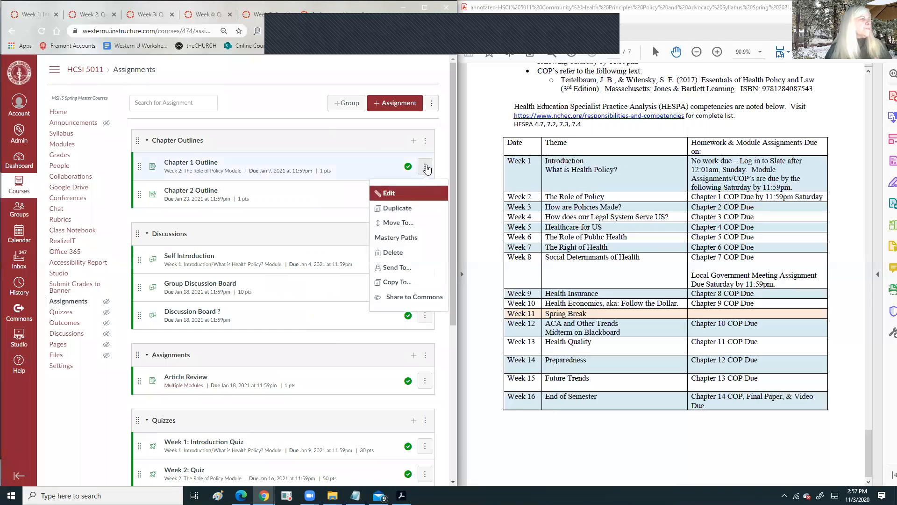
left_click(390, 192)
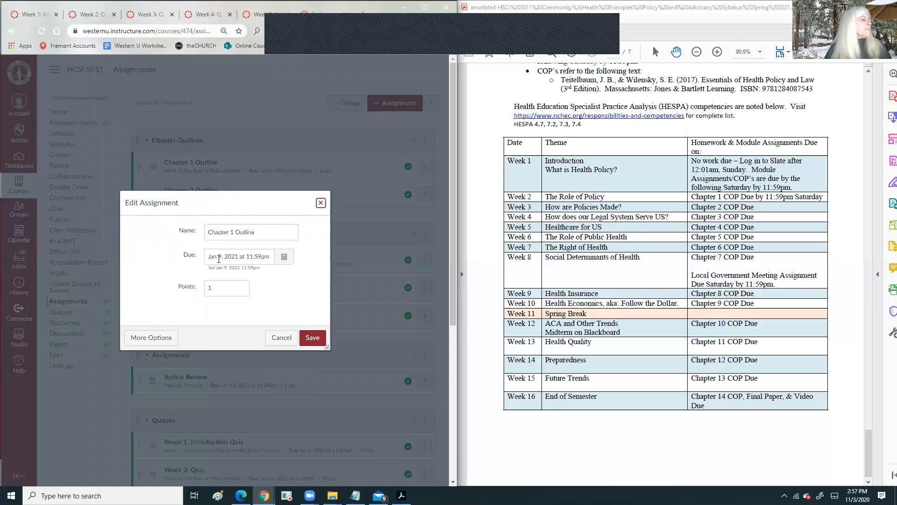
left_click(283, 259)
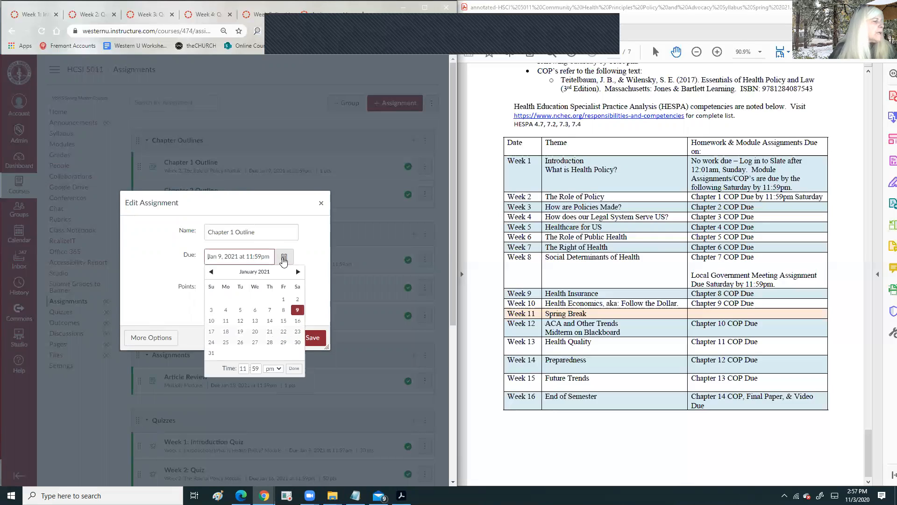
left_click(297, 321)
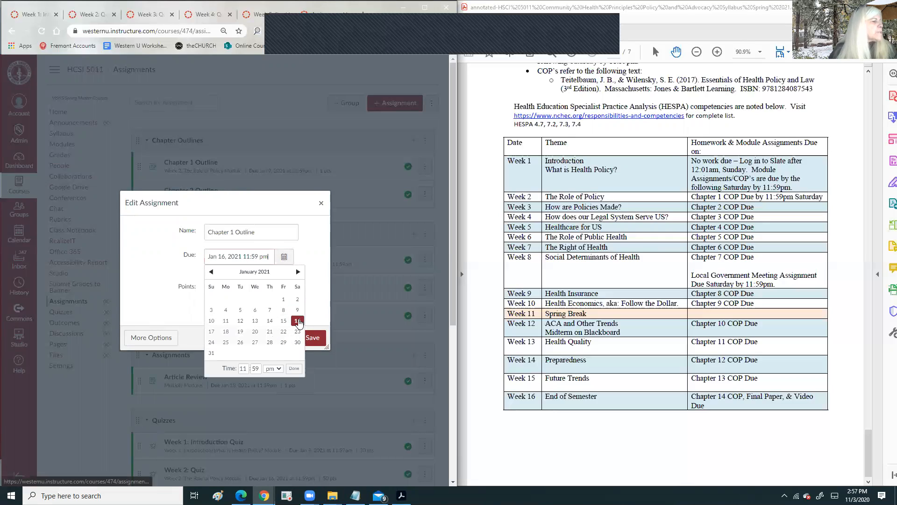
left_click(294, 370)
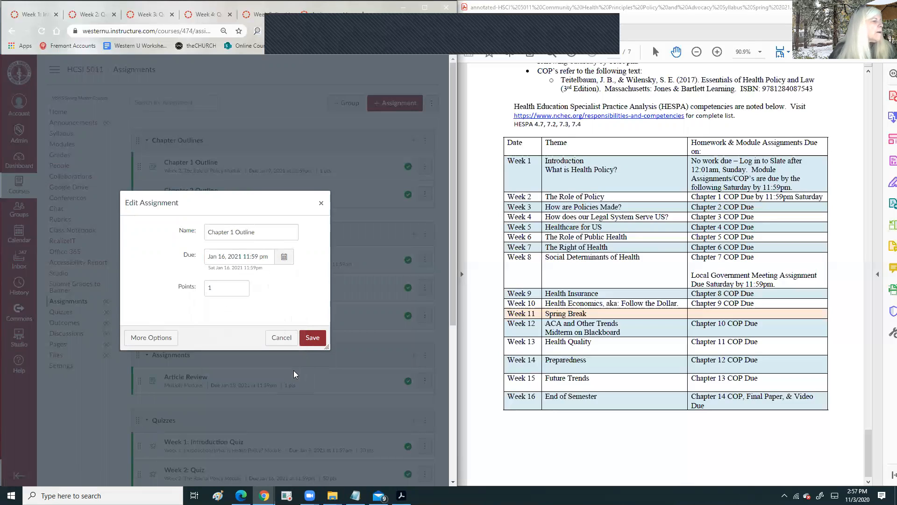
left_click(313, 337)
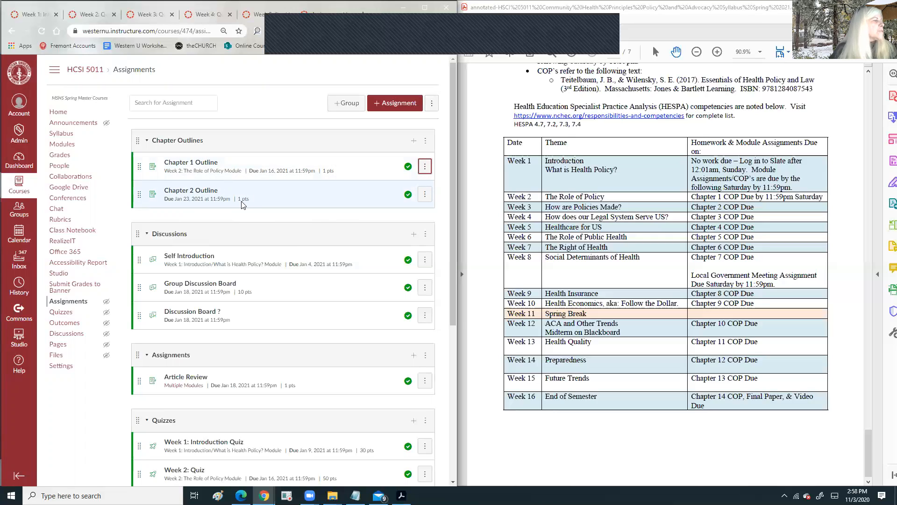
left_click(425, 194)
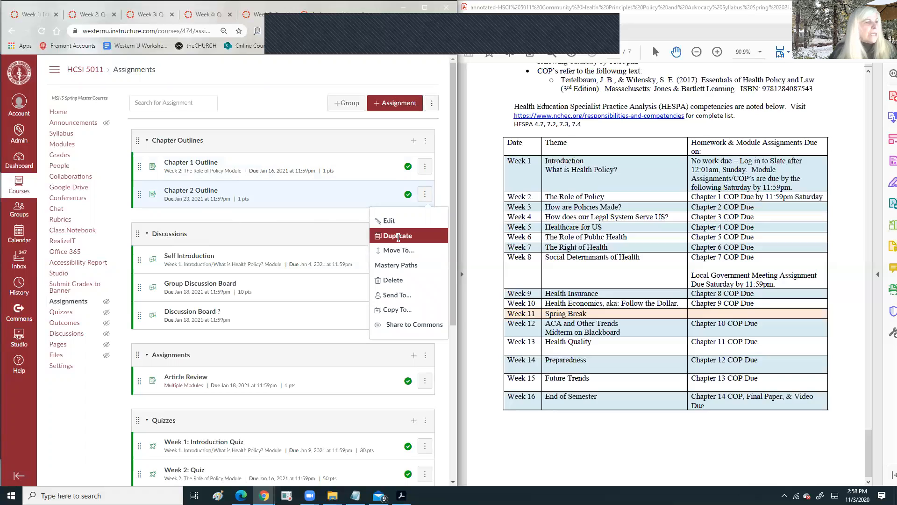
- Duplicate Chapter 2 Outline into 'Chapter 3 Outline' due Jan 30, 2021, save and publish it
left_click(397, 238)
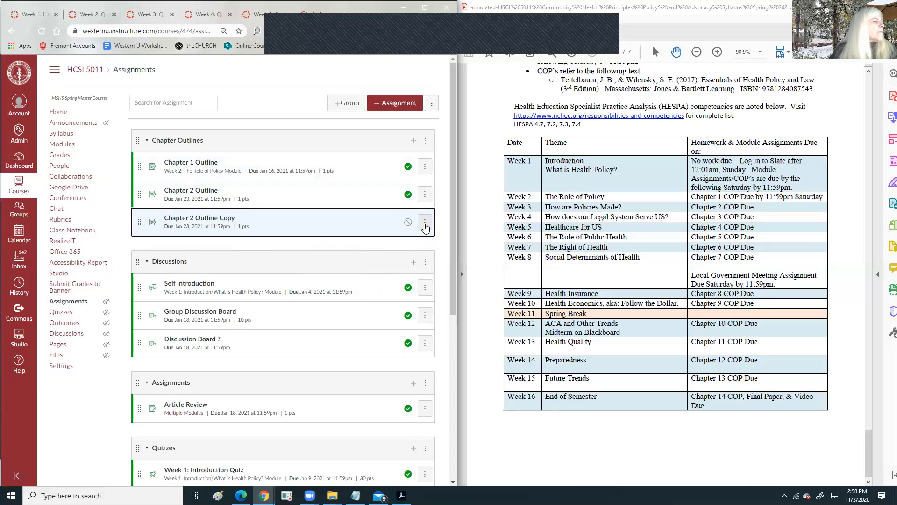
left_click(425, 226)
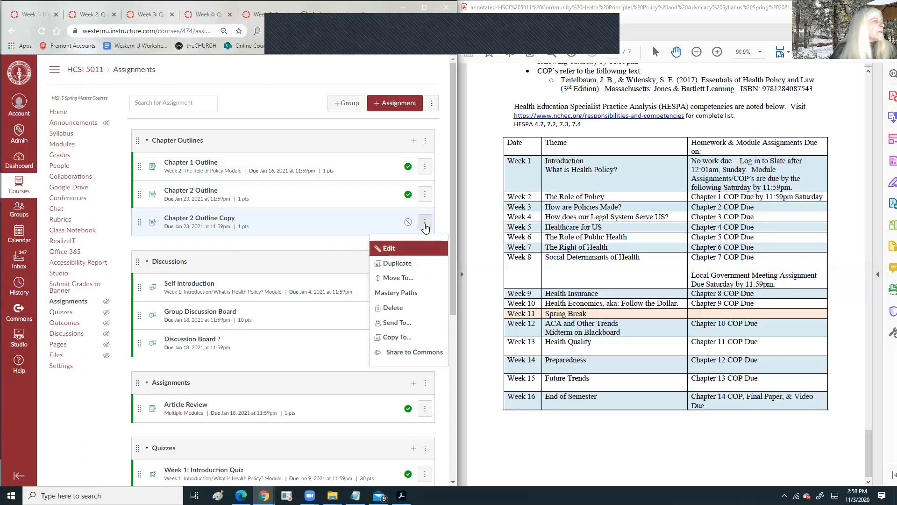
left_click(385, 250)
double_click(262, 231)
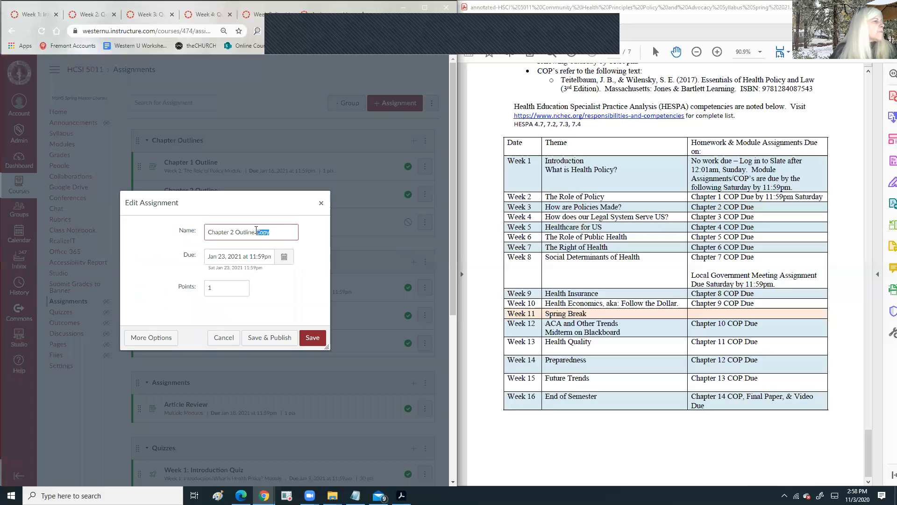
key("BackSpace")
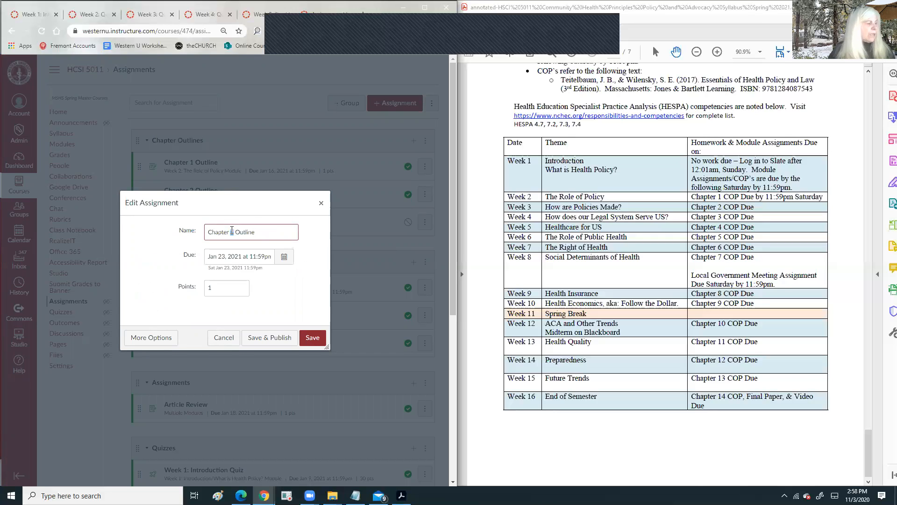
left_click(284, 256)
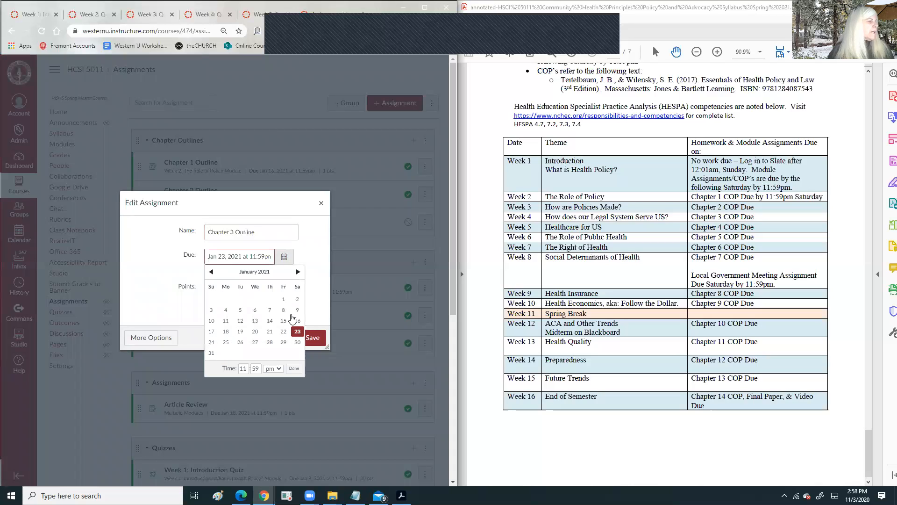
left_click(297, 342)
left_click(316, 338)
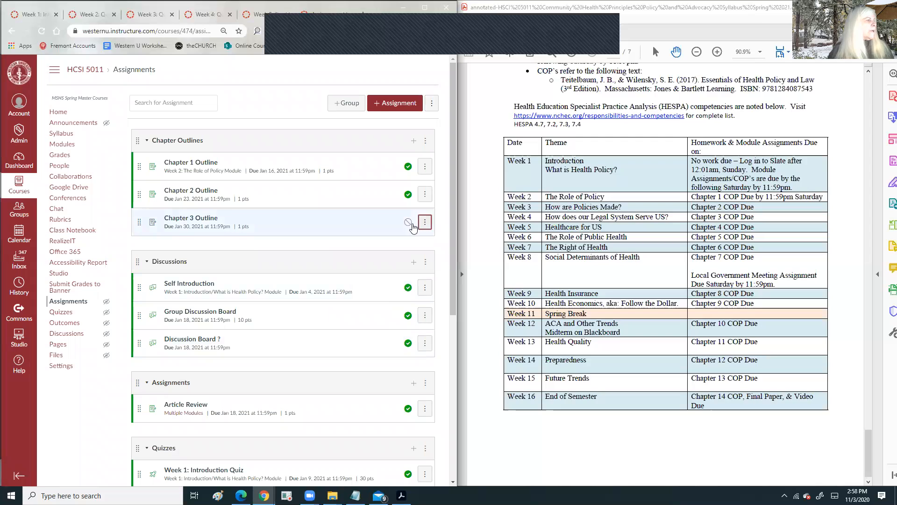
left_click(408, 222)
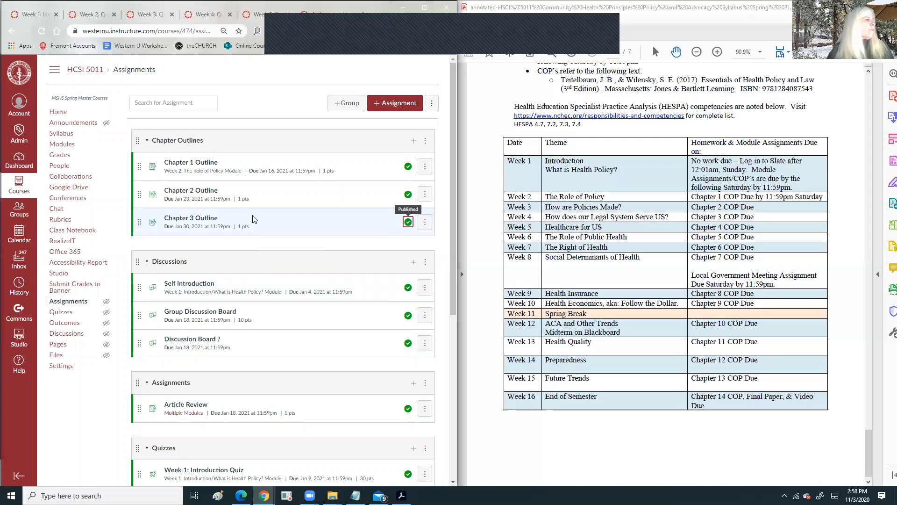
scroll(260, 224, "down", 1)
- Duplicate Chapter 3 Outline, publish the copy, and rename it 'Chapter 4 Outline'
left_click(425, 175)
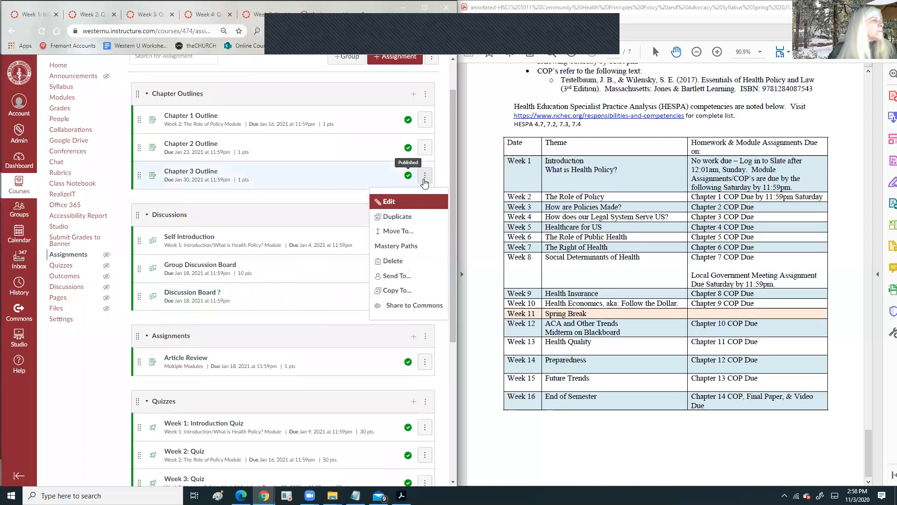
left_click(398, 215)
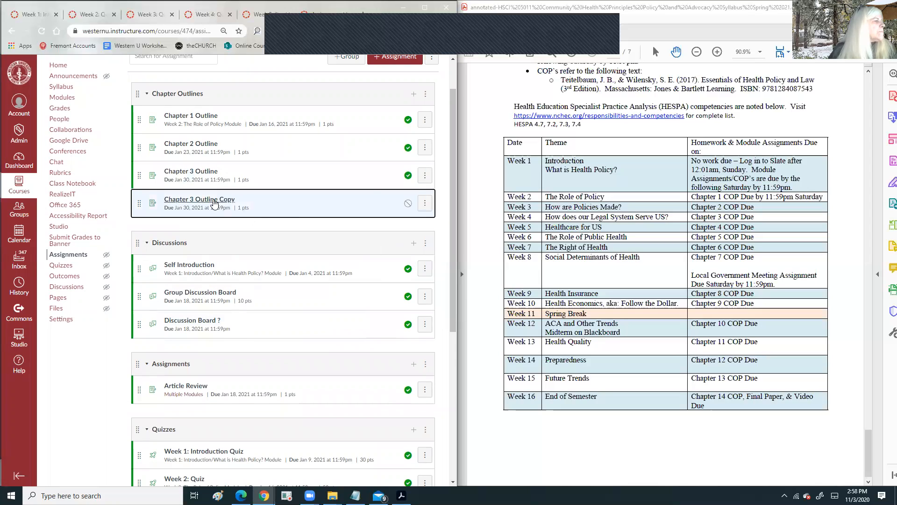
left_click(408, 204)
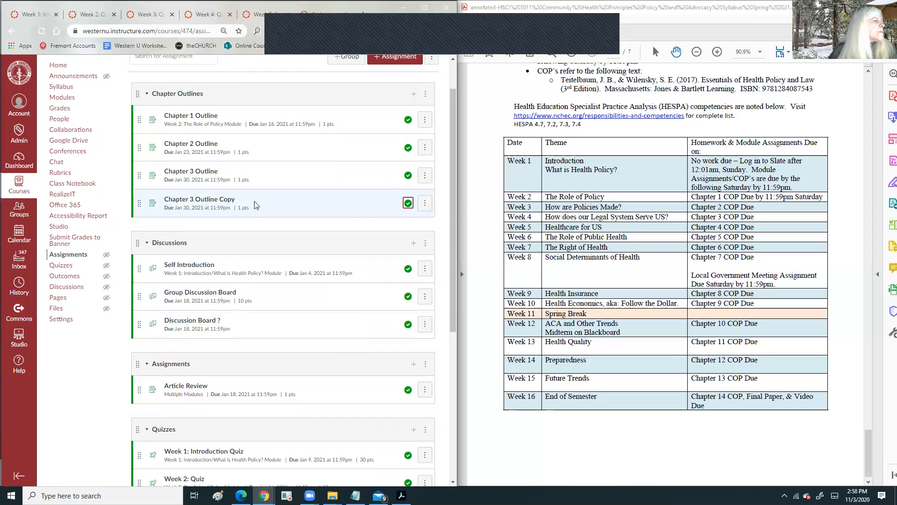
left_click(425, 203)
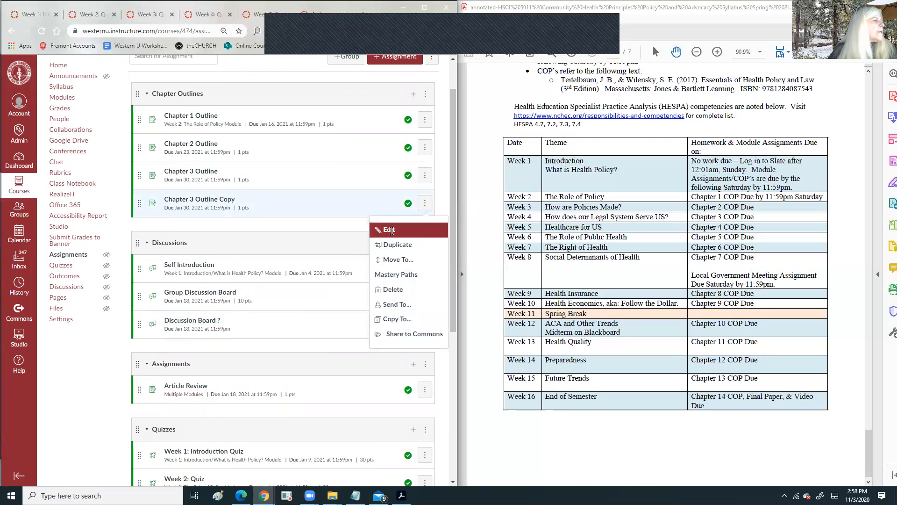
left_click(389, 230)
left_click(233, 230)
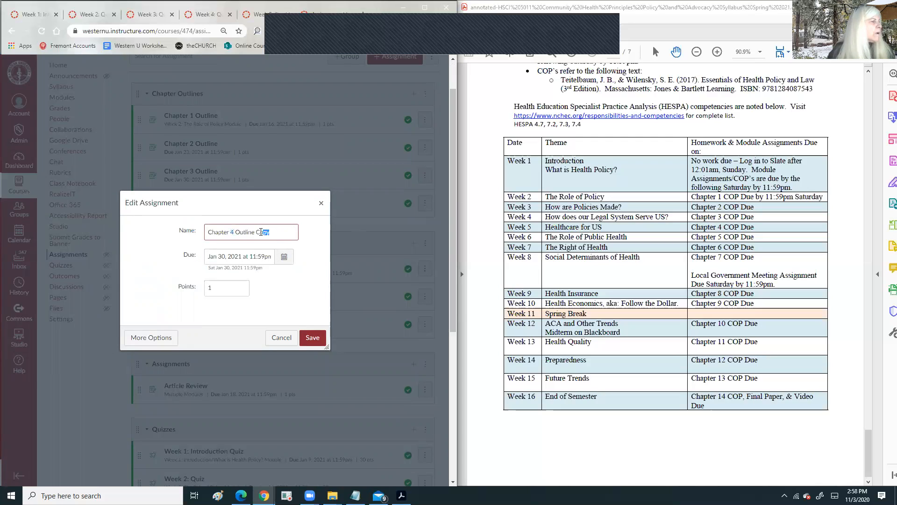
key("BackSpace")
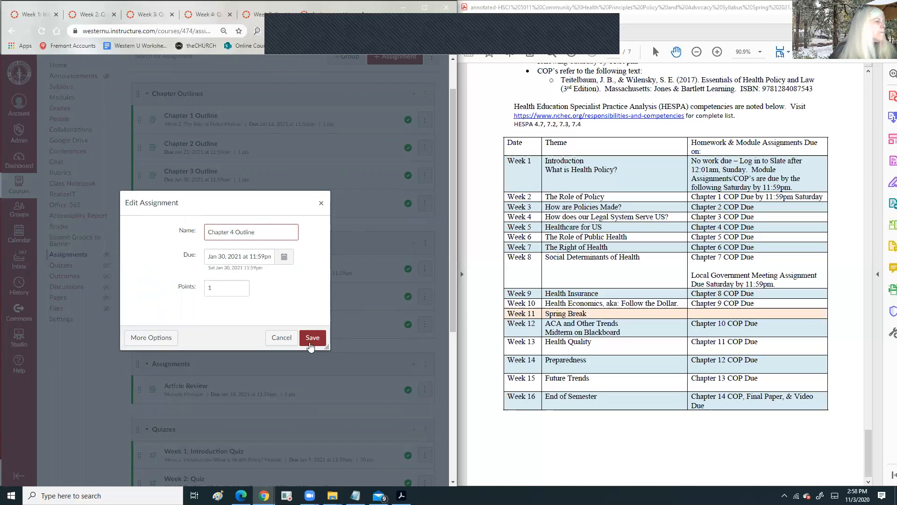
- Set Chapter 4 Outline's due date to Feb 6, 2021 and save it
left_click(284, 257)
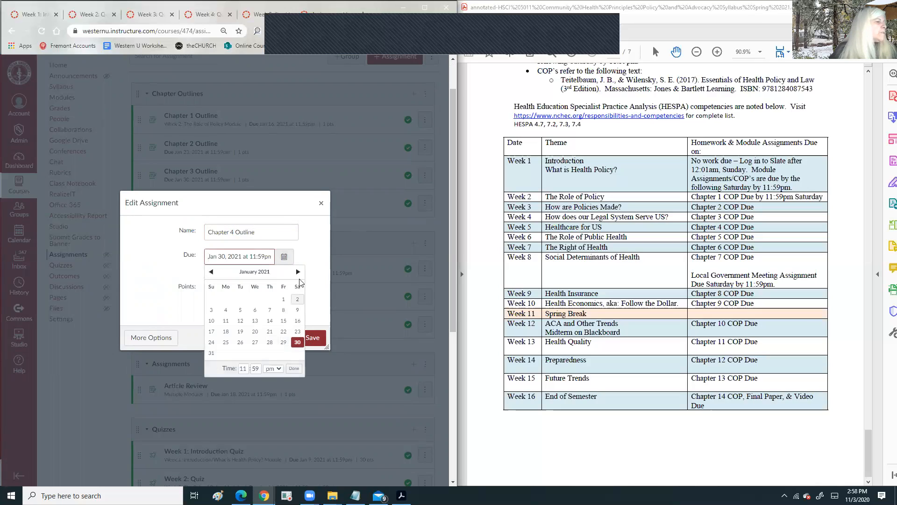
left_click(298, 271)
left_click(297, 299)
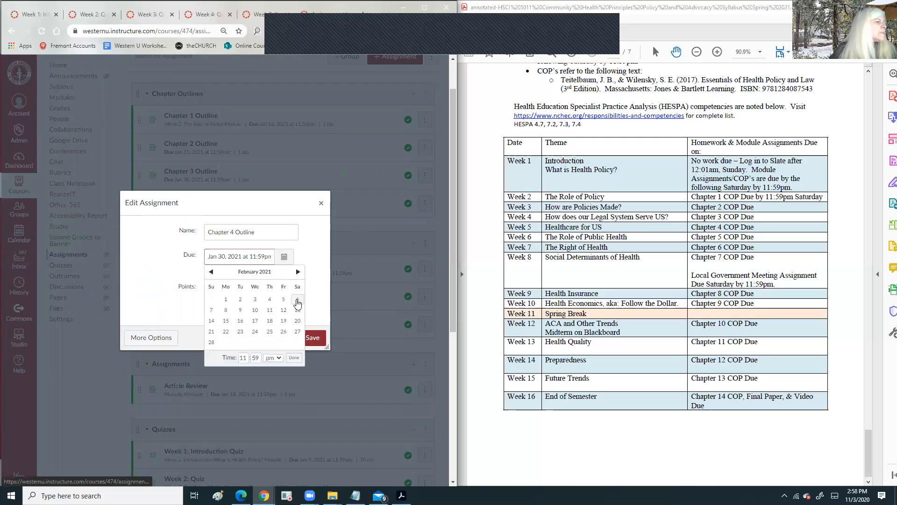
left_click(294, 358)
left_click(313, 337)
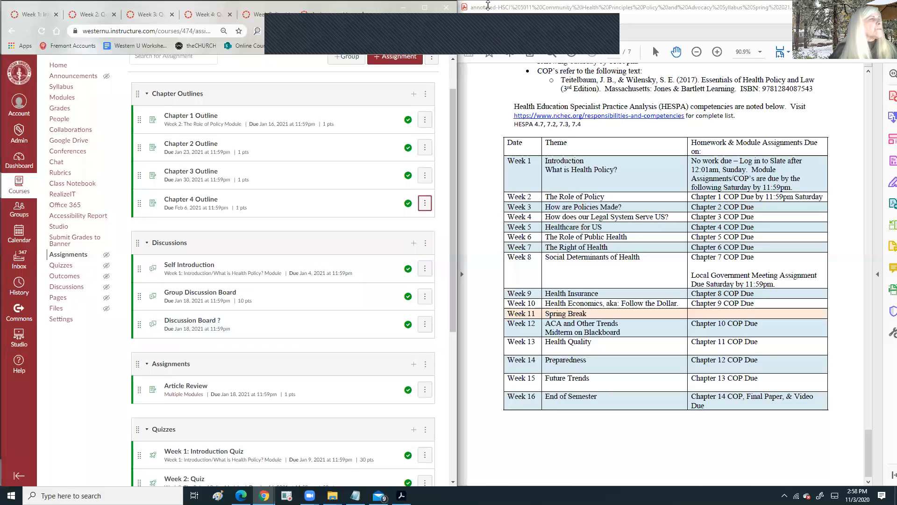
left_click(585, 32)
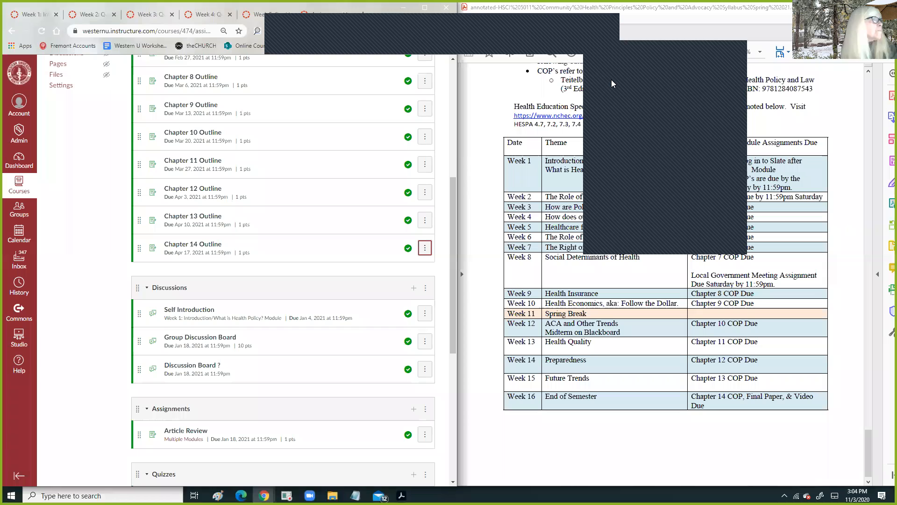
left_click(611, 79)
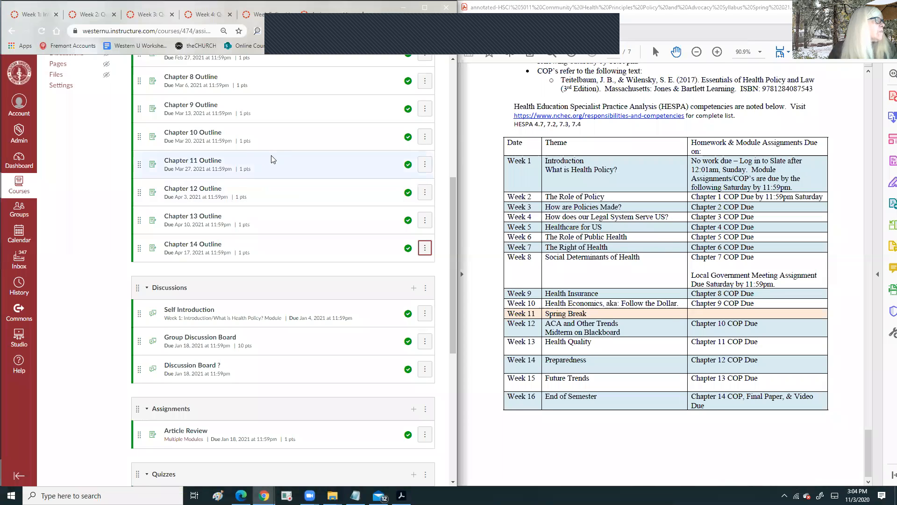
scroll(289, 144, "up", 5)
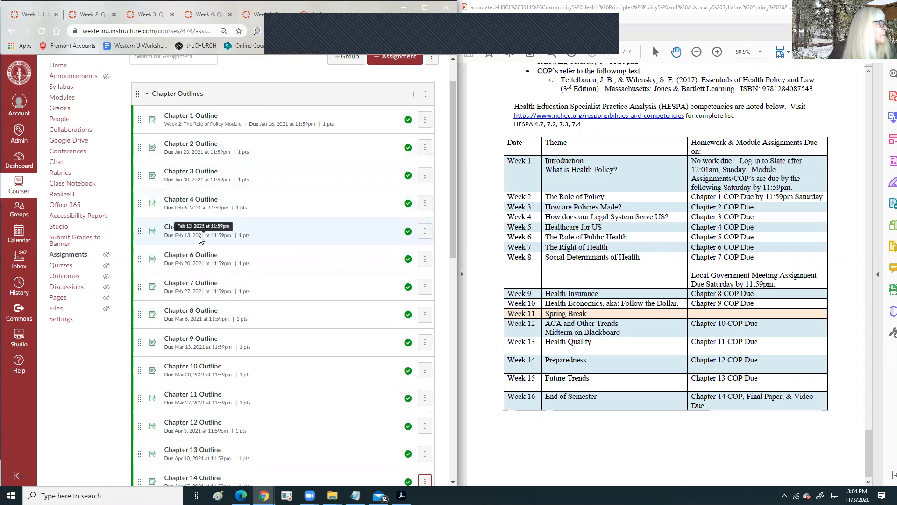
scroll(201, 229, "down", 2)
scroll(204, 237, "down", 2)
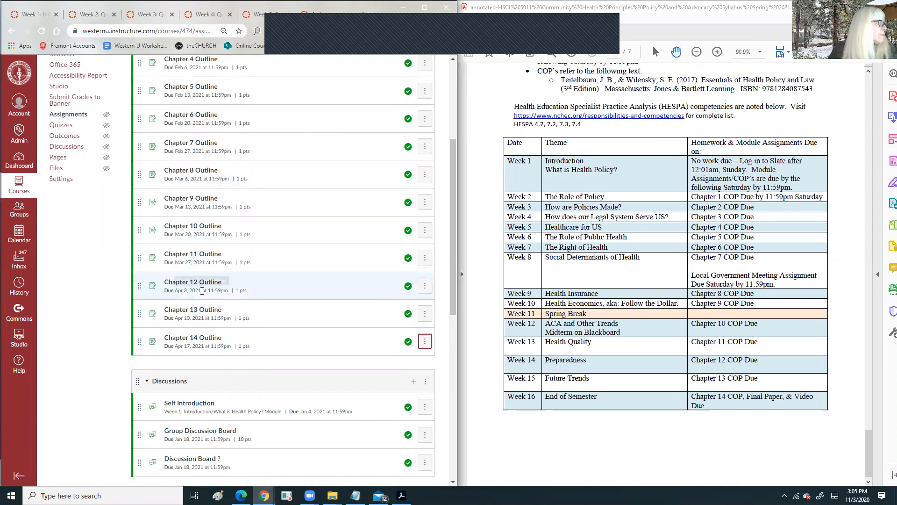
scroll(281, 261, "up", 5)
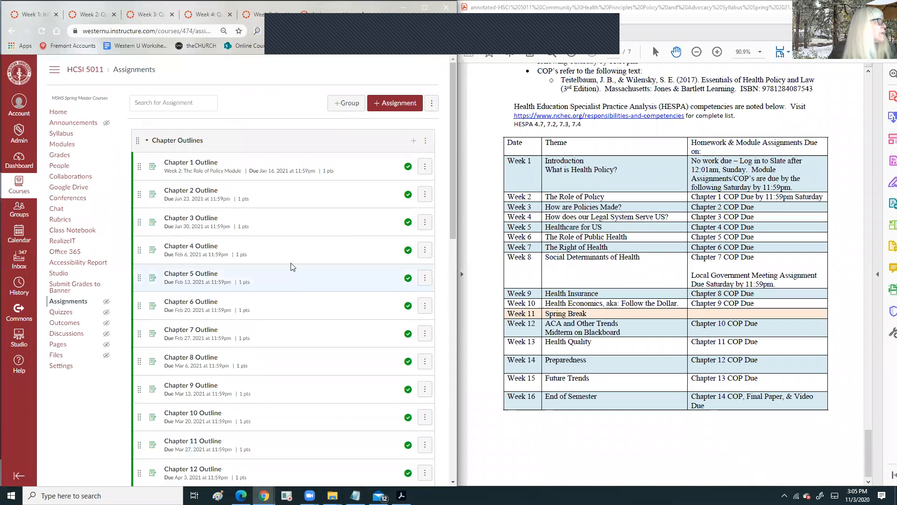
scroll(300, 219, "down", 3)
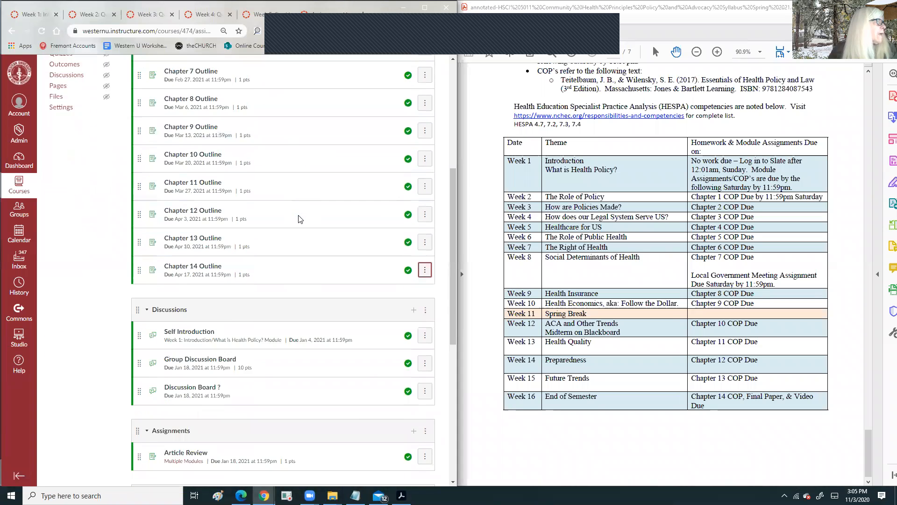
scroll(299, 217, "up", 5)
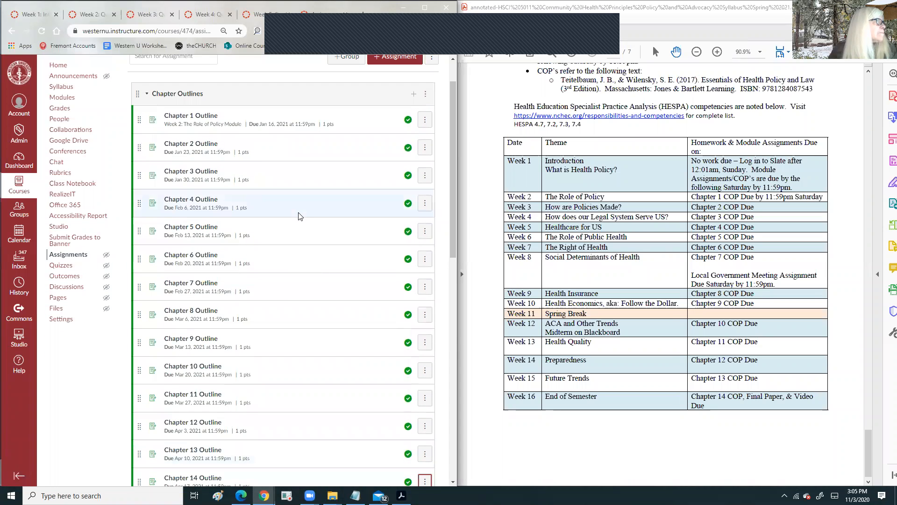
scroll(244, 177, "down", 1)
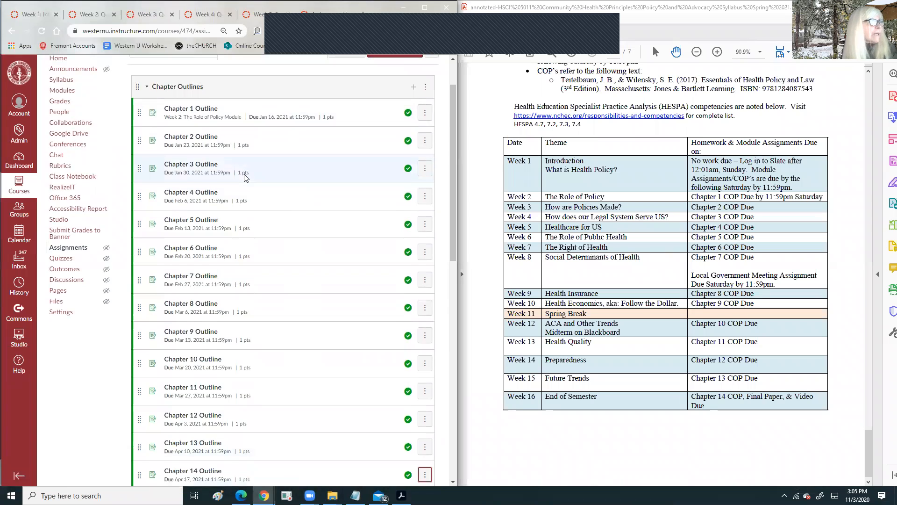
scroll(244, 177, "down", 4)
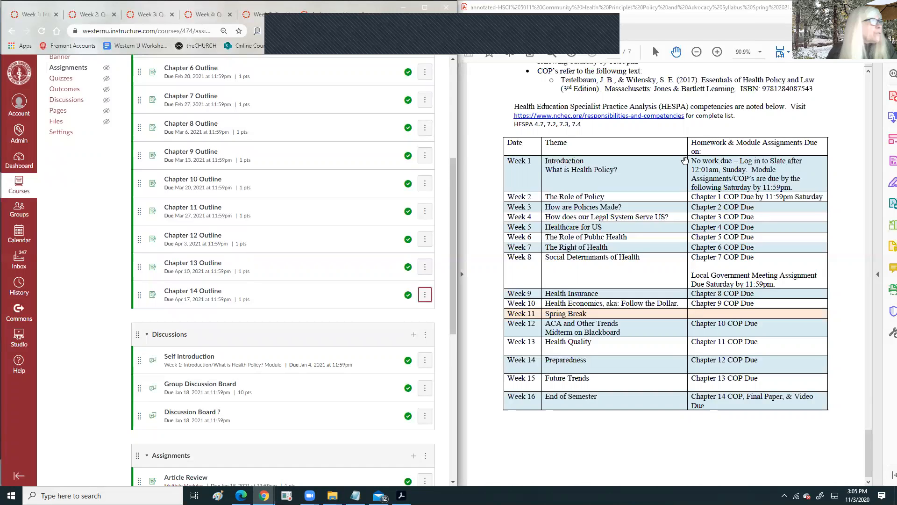
scroll(251, 228, "up", 4)
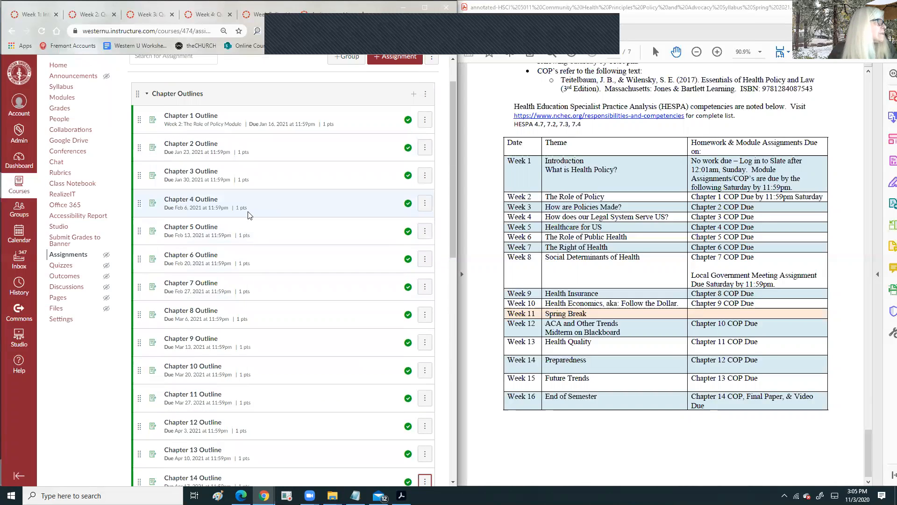
scroll(250, 227, "down", 11)
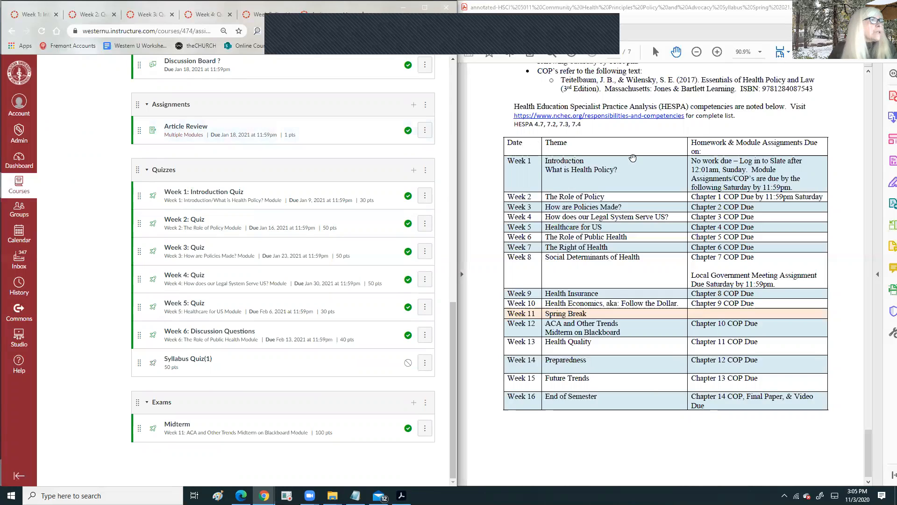
- Read the syllabus's Methods of Evaluation and Online Modules sections, then switch to Blackboard Assignments
scroll(628, 157, "up", 10)
scroll(629, 157, "up", 15)
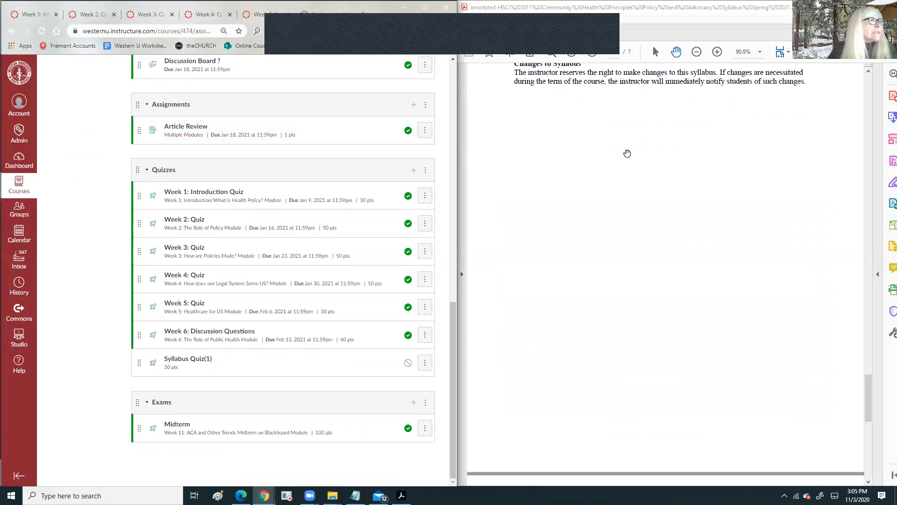
scroll(625, 156, "up", 15)
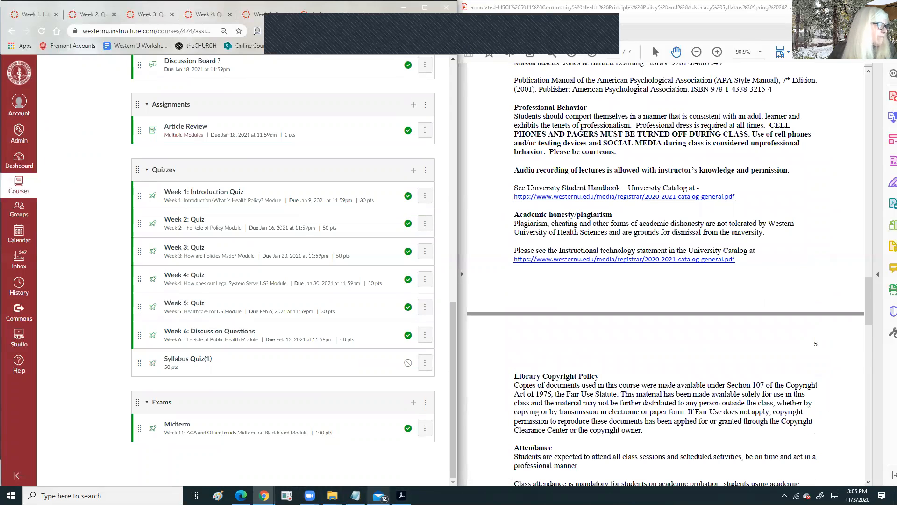
scroll(643, 174, "up", 6)
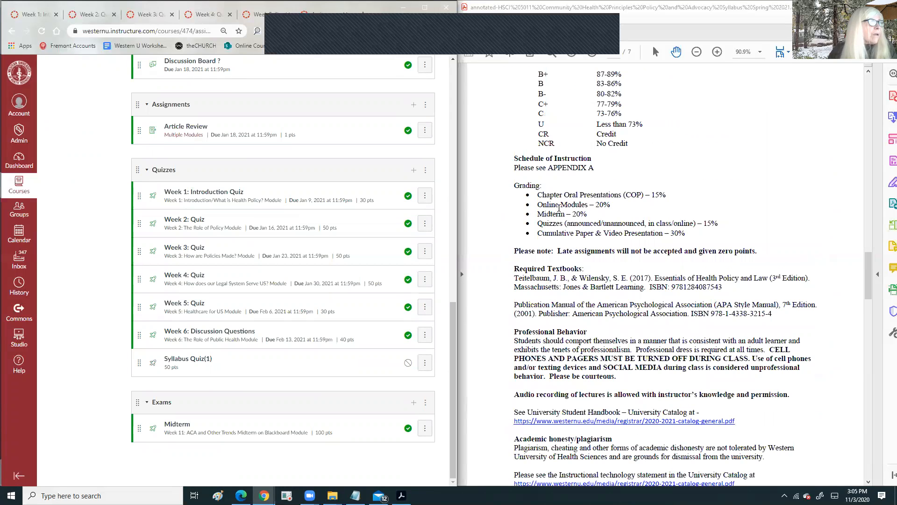
double_click(547, 193)
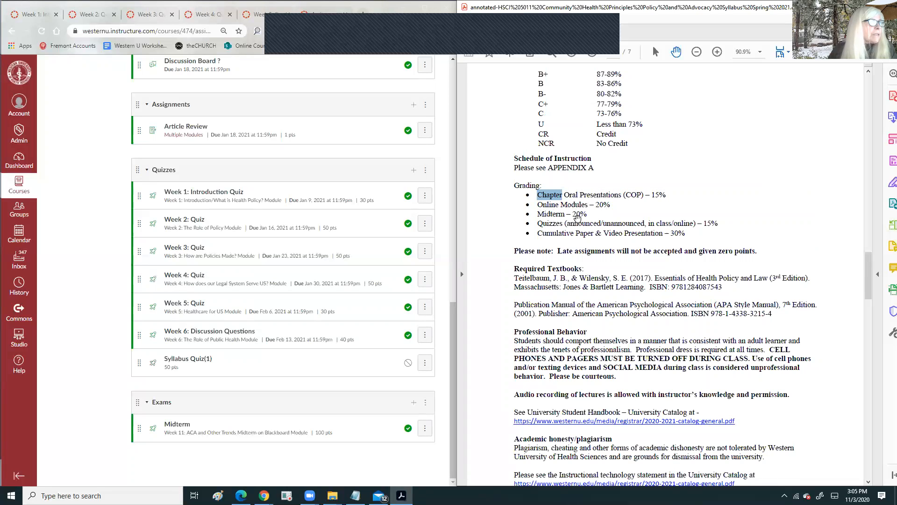
scroll(589, 213, "up", 8)
scroll(586, 201, "up", 12)
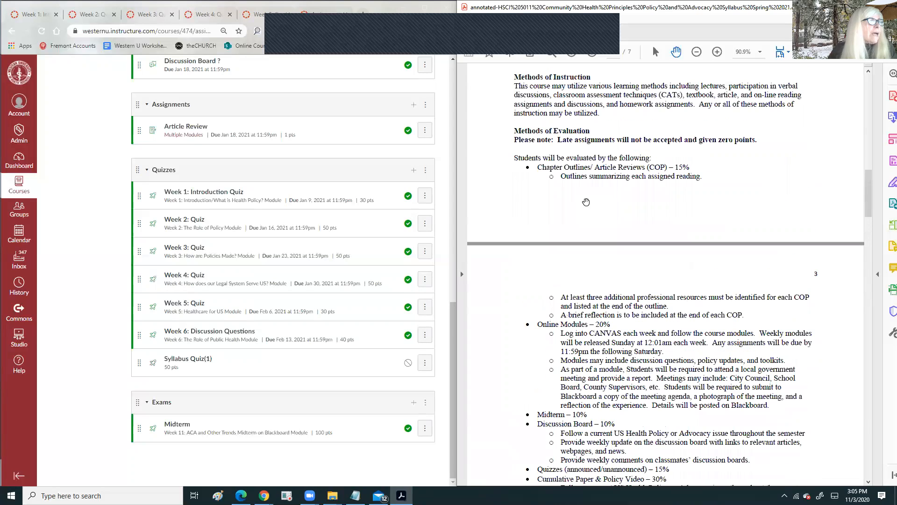
scroll(586, 202, "down", 3)
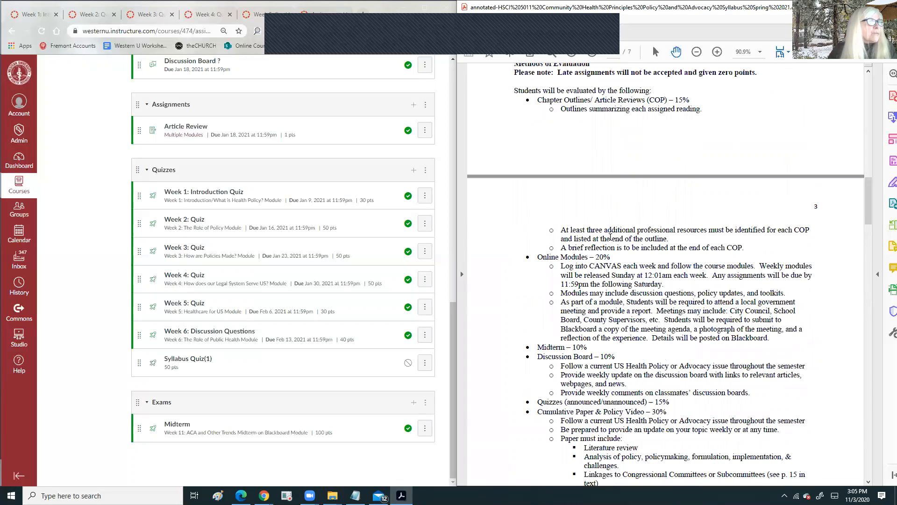
scroll(610, 237, "down", 1)
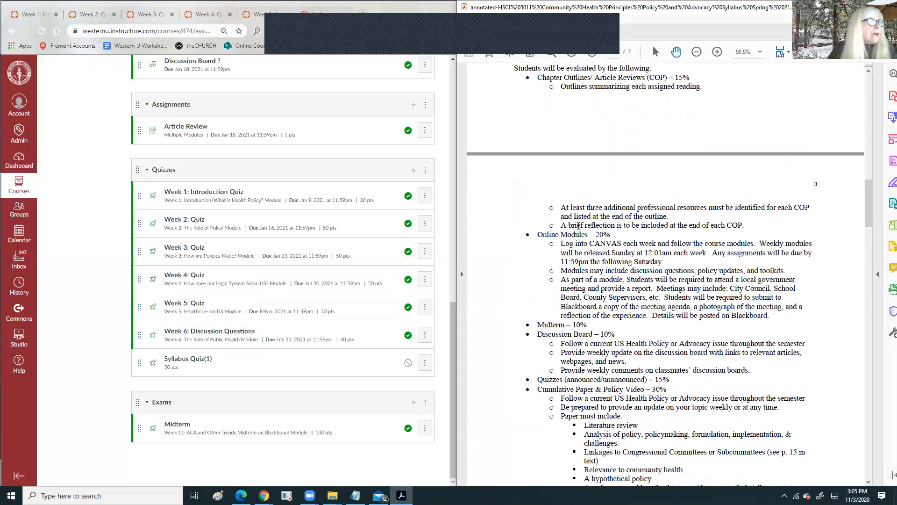
scroll(592, 227, "down", 2)
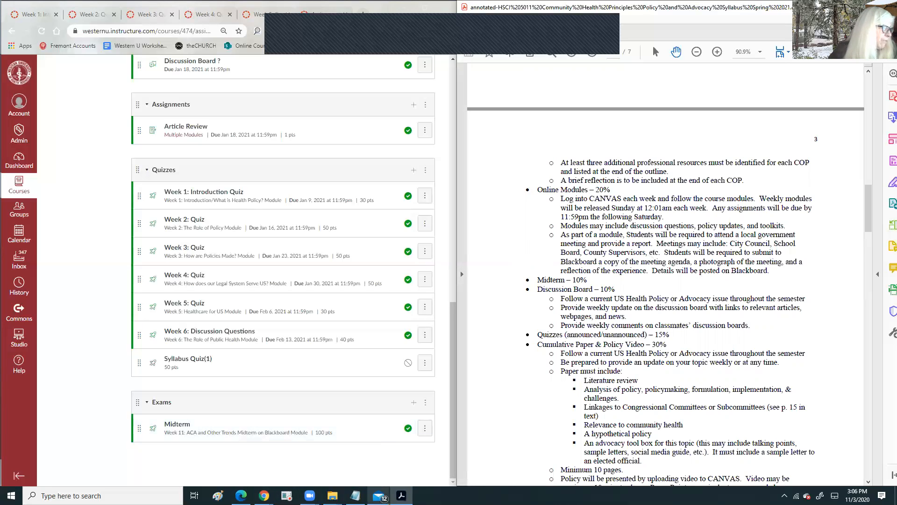
left_click(241, 495)
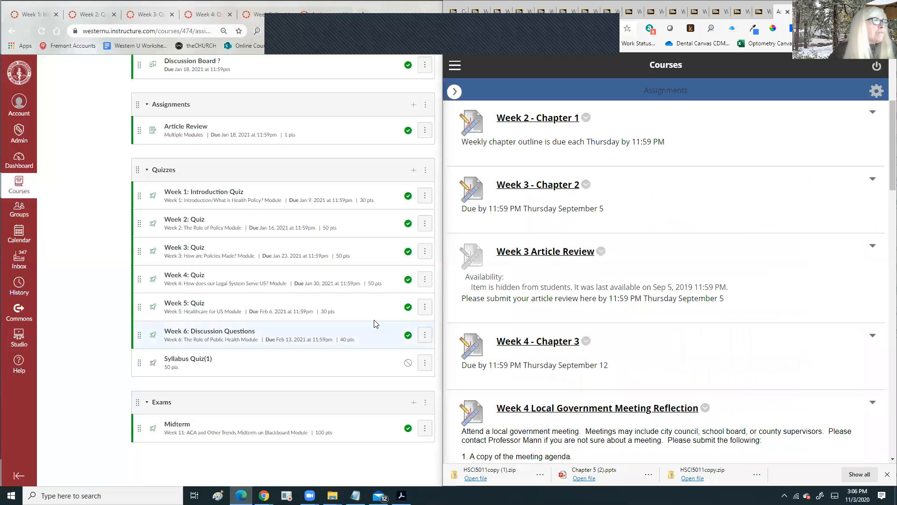
- Copy the Week 4 Local Government Meeting Reflection description from Blackboard's Assignments list
scroll(656, 245, "down", 5)
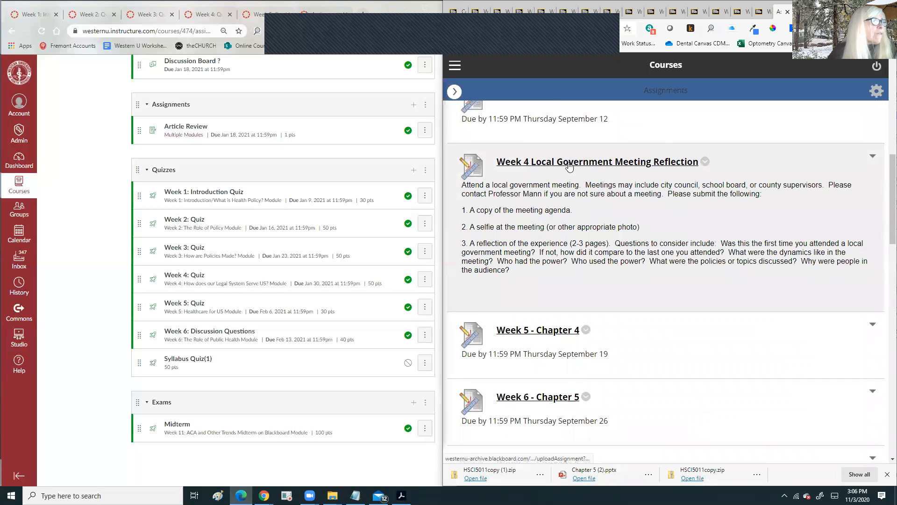
left_click_drag(462, 184, 584, 274)
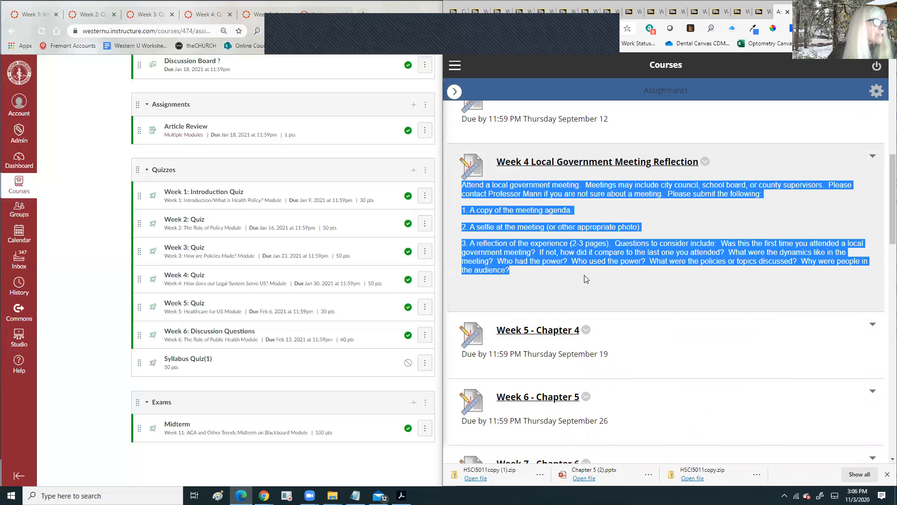
right_click(542, 188)
left_click(566, 197)
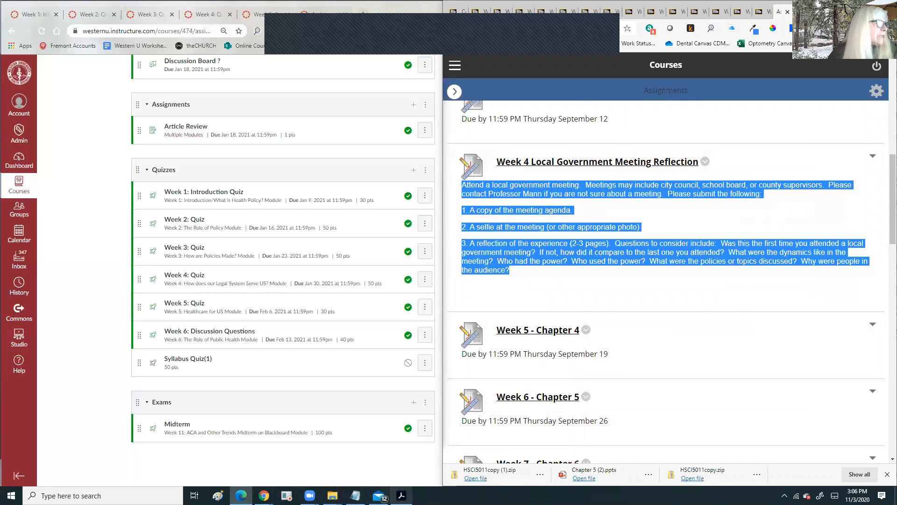
left_click(401, 495)
- Scroll the syllabus to the Appendix A schedule and open Canvas's Article Review assignment
scroll(676, 245, "down", 20)
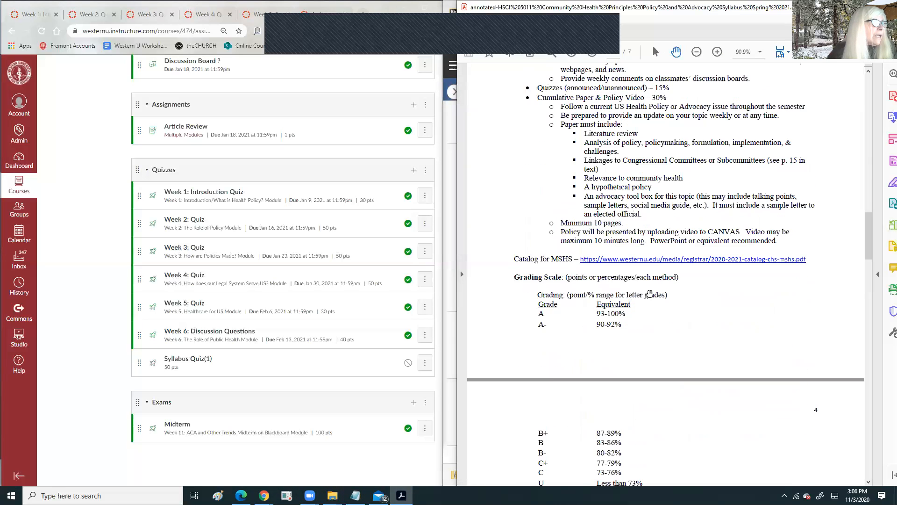
scroll(638, 311, "down", 20)
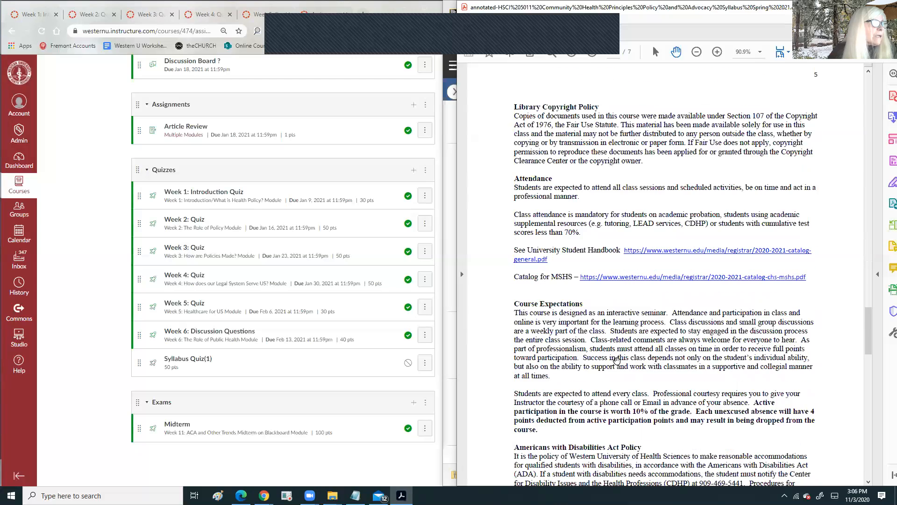
scroll(617, 361, "down", 10)
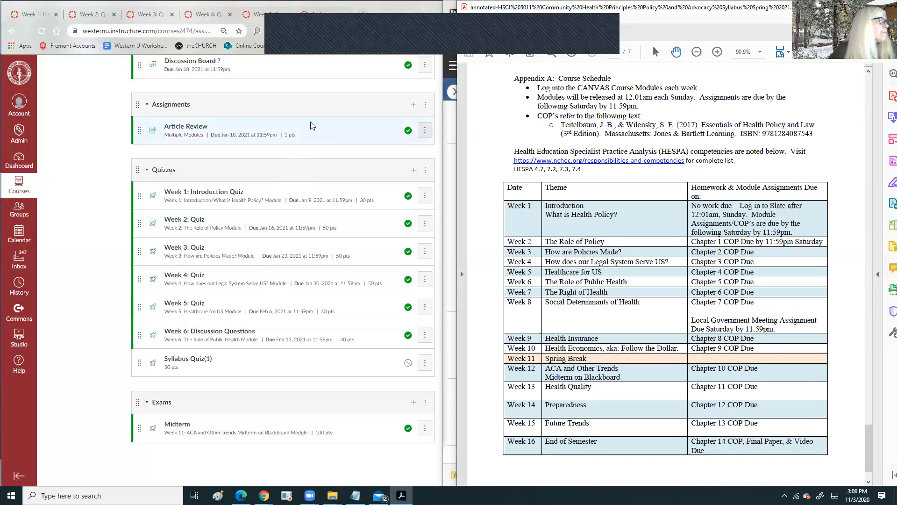
left_click(182, 130)
left_click(183, 130)
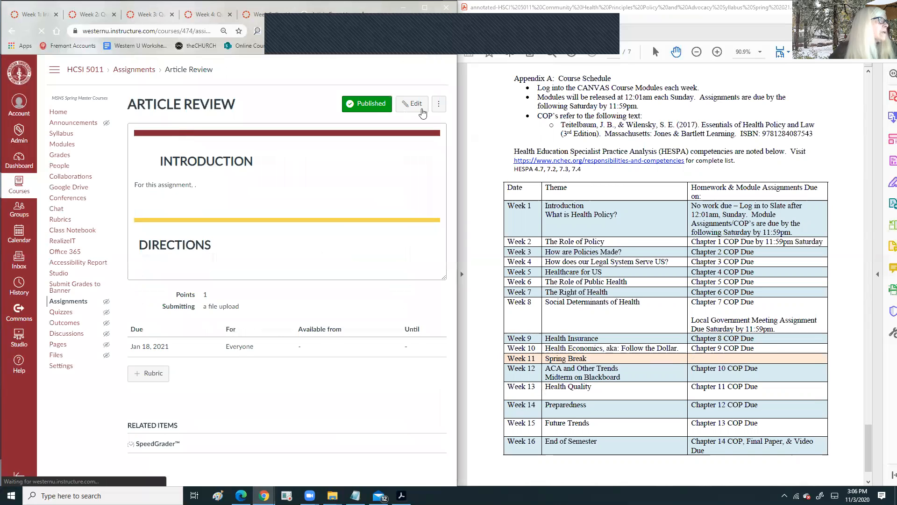
- Paste the agenda, selfie and 2-3 page reflection instructions under Directions in Article Review
left_click(417, 104)
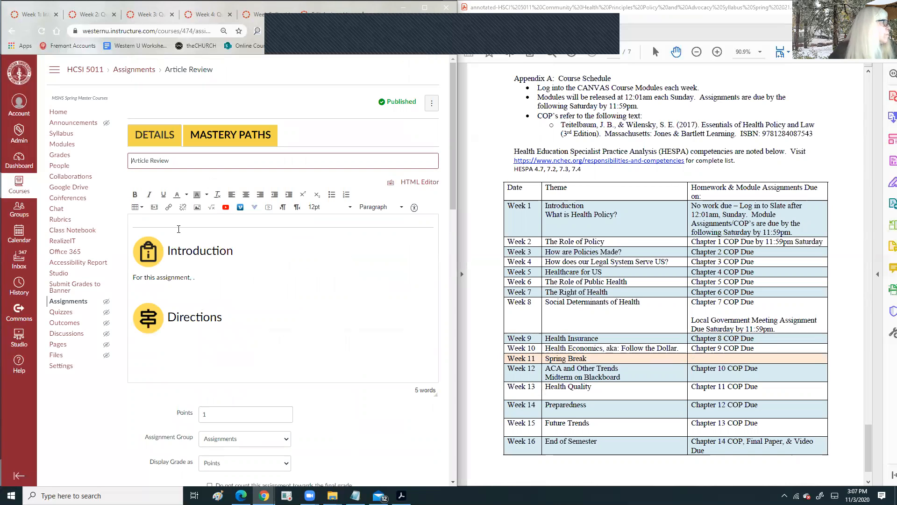
right_click(139, 354)
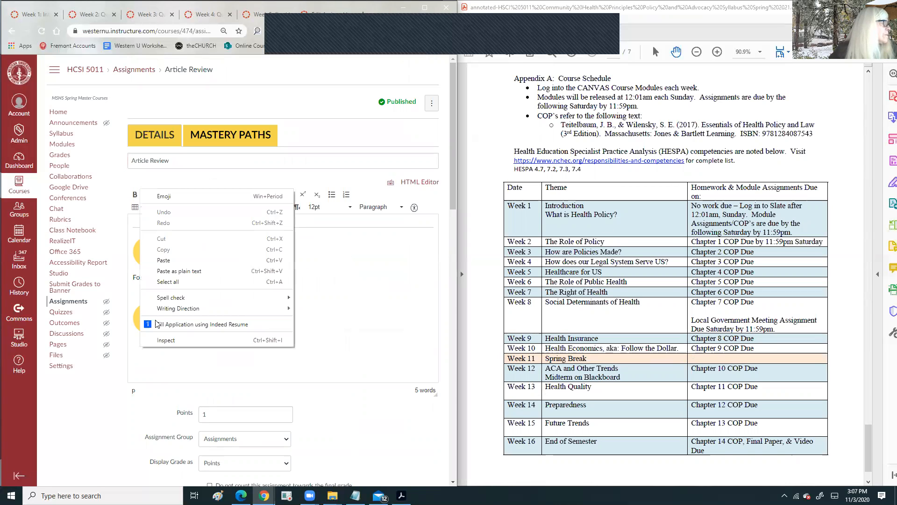
left_click(164, 260)
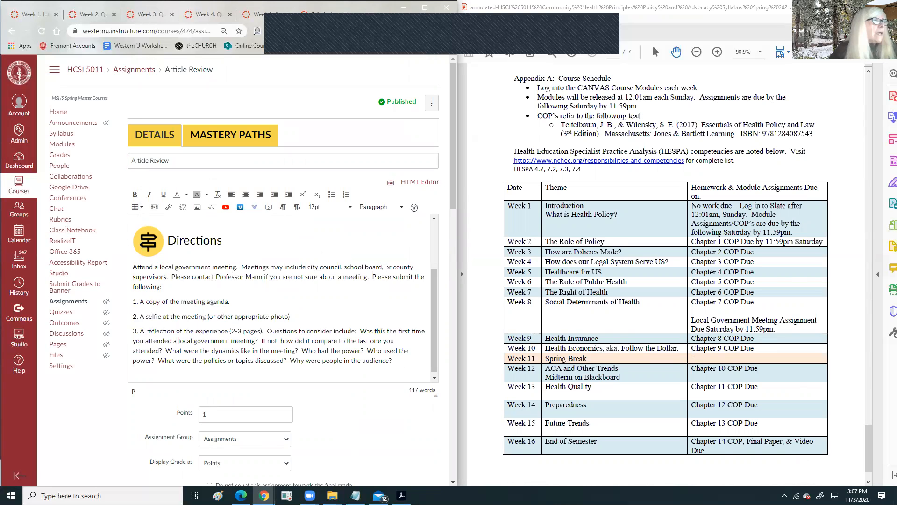
scroll(649, 153, "up", 7)
scroll(650, 154, "up", 10)
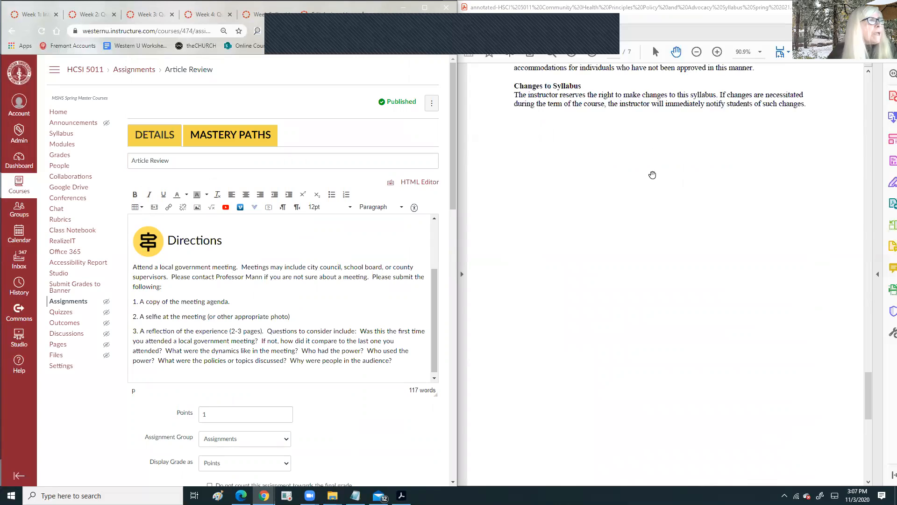
scroll(647, 173, "up", 12)
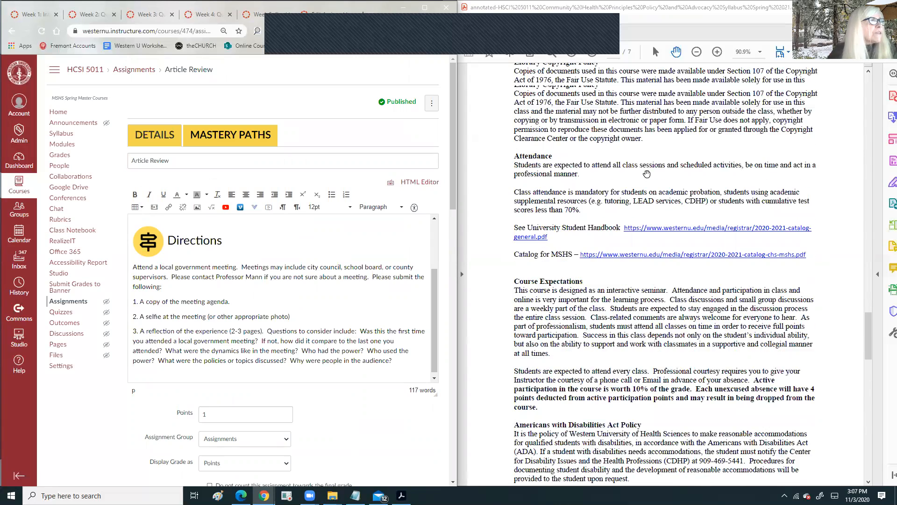
scroll(645, 169, "up", 10)
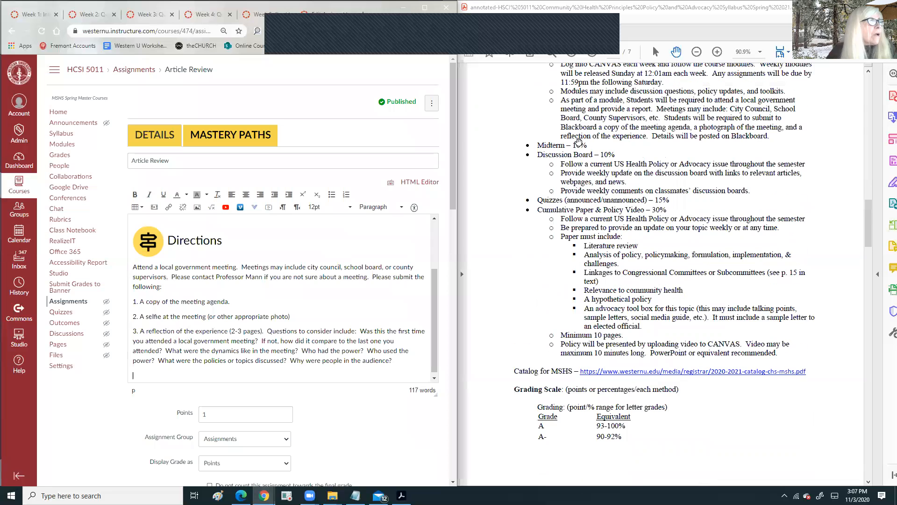
- Copy the syllabus's 'As part of a module…' sentences about attending a government meeting
left_click(562, 168)
double_click(562, 100)
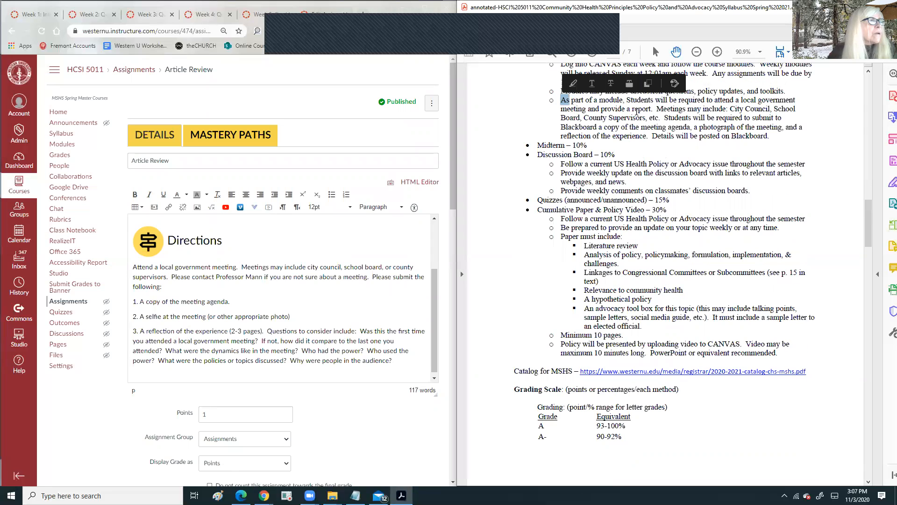
left_click(768, 136)
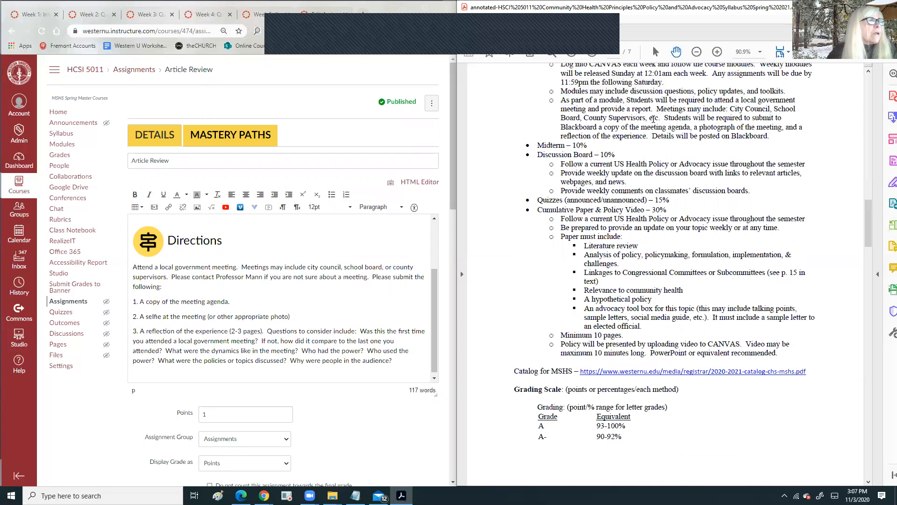
left_click_drag(663, 117, 561, 100)
right_click(578, 108)
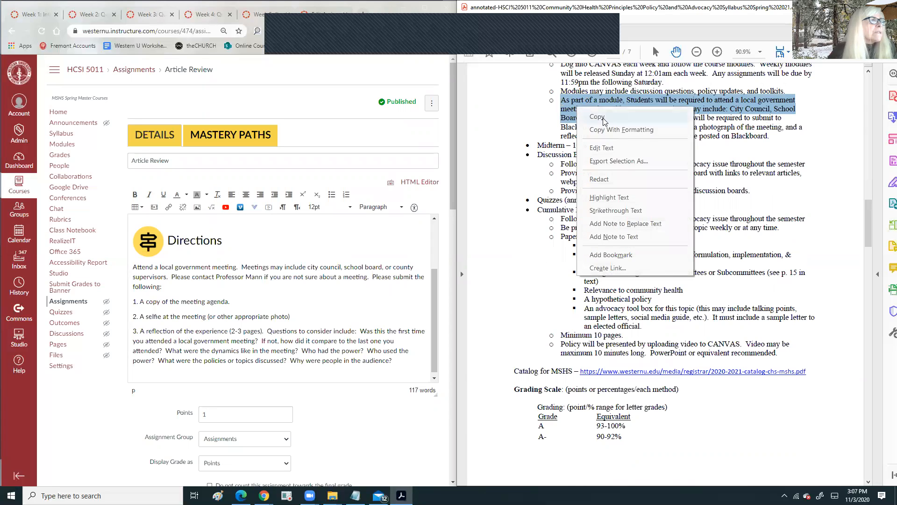
left_click(603, 121)
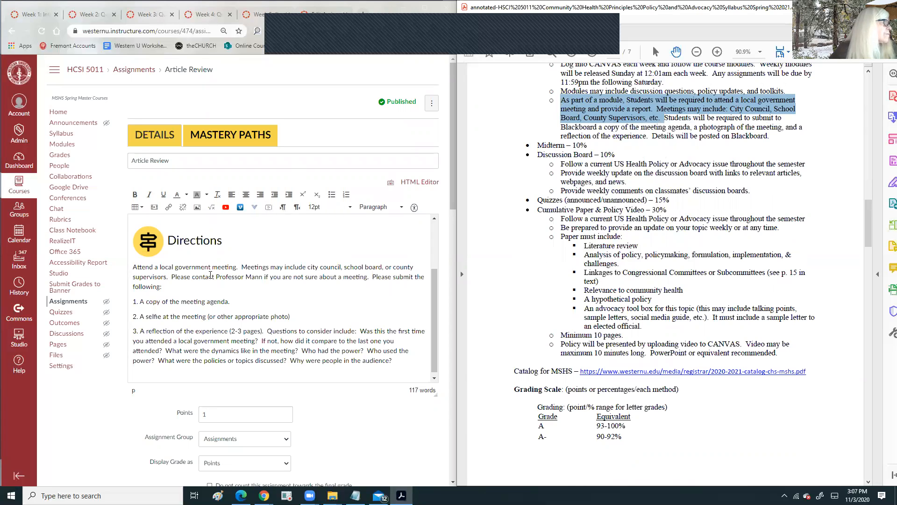
- Place the cursor just above the Directions heading in the Article Review description
left_click(135, 243)
left_click(188, 242)
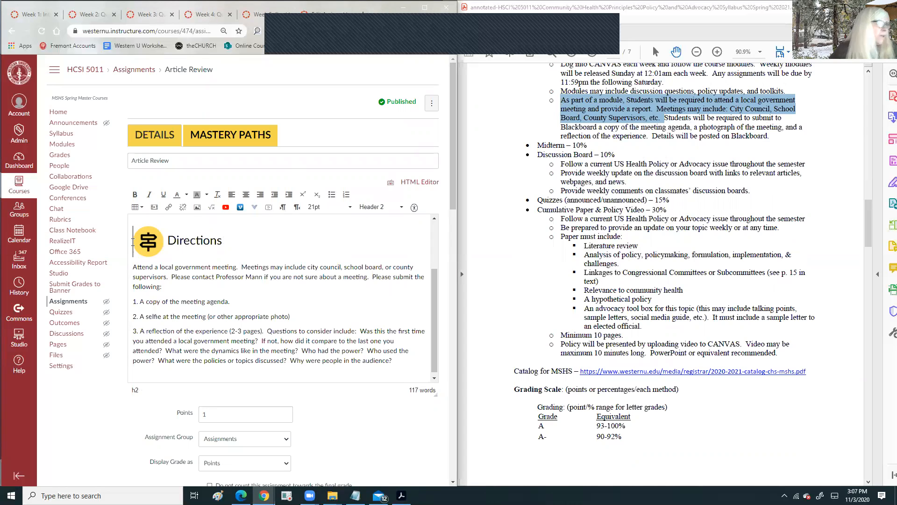
key("Return")
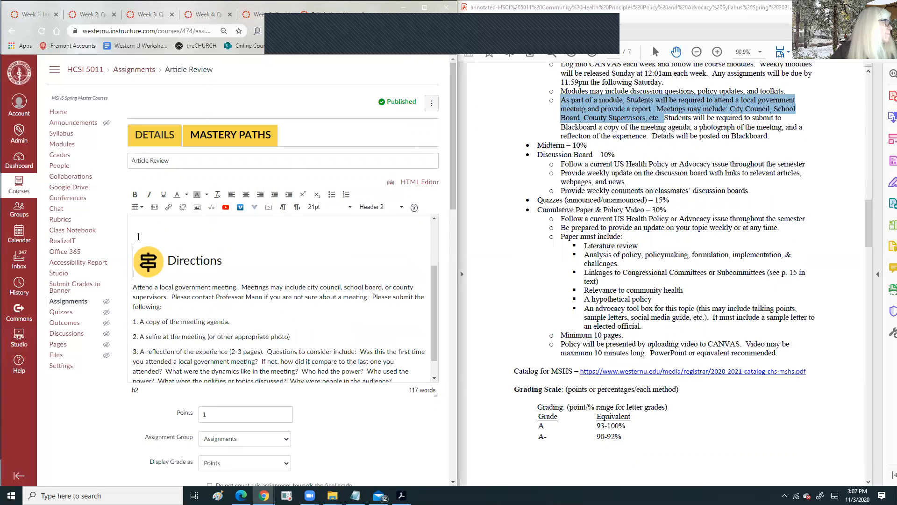
key("BackSpace")
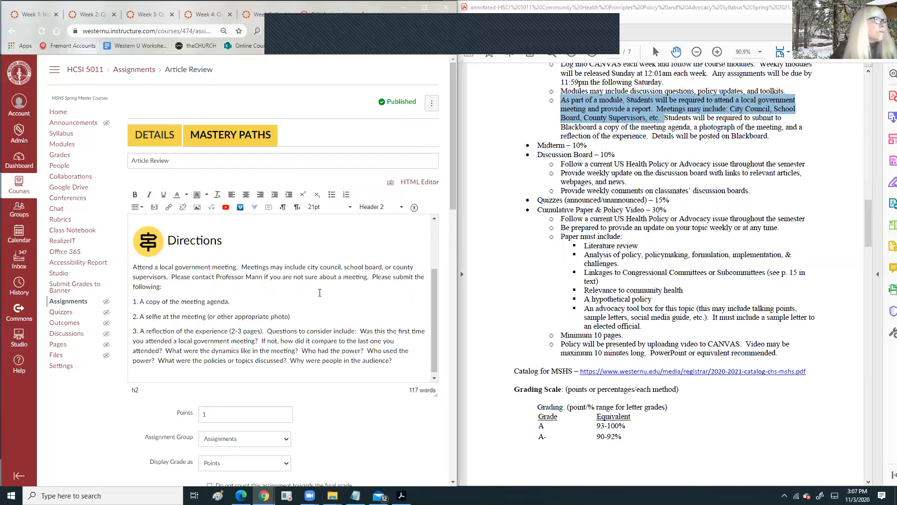
scroll(290, 270, "down", 3)
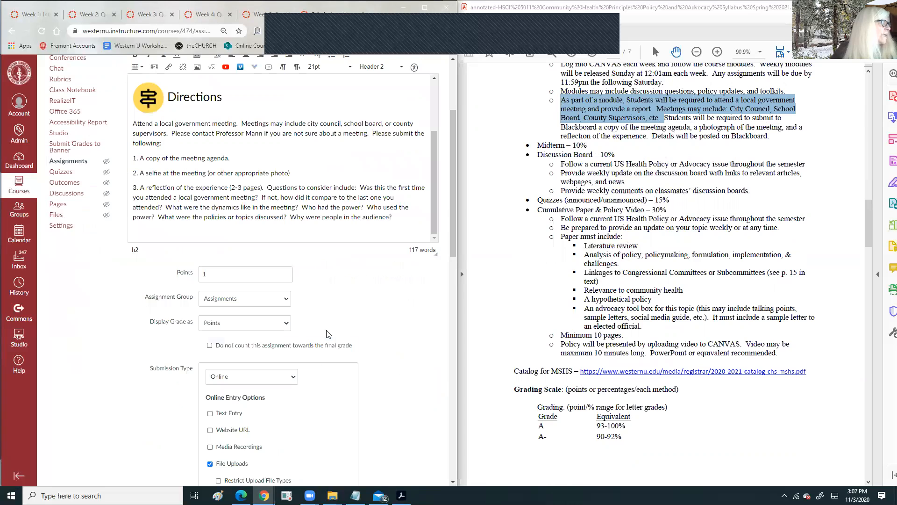
scroll(667, 117, "up", 1)
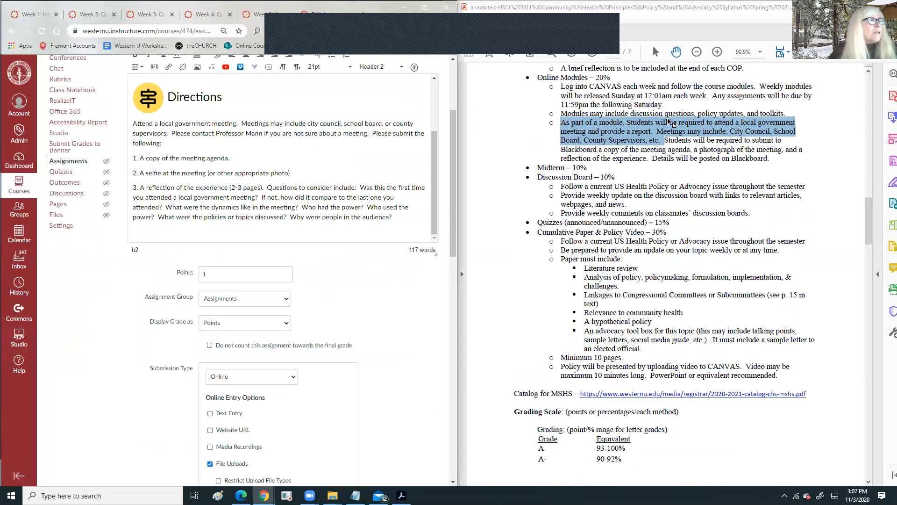
scroll(429, 247, "down", 4)
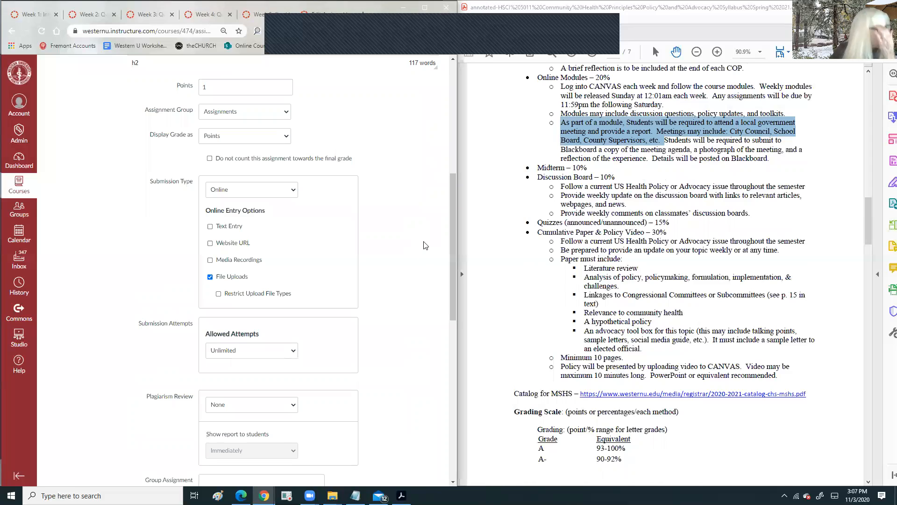
scroll(427, 242, "down", 4)
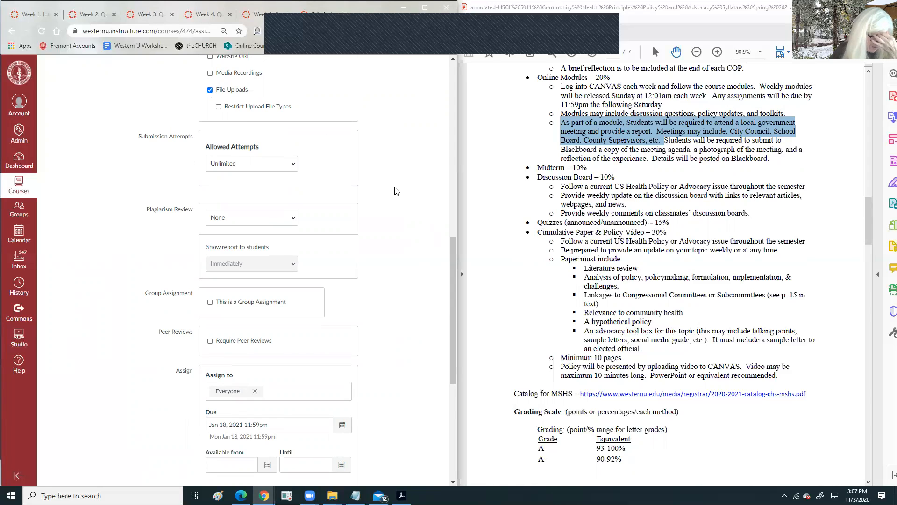
scroll(309, 191, "down", 4)
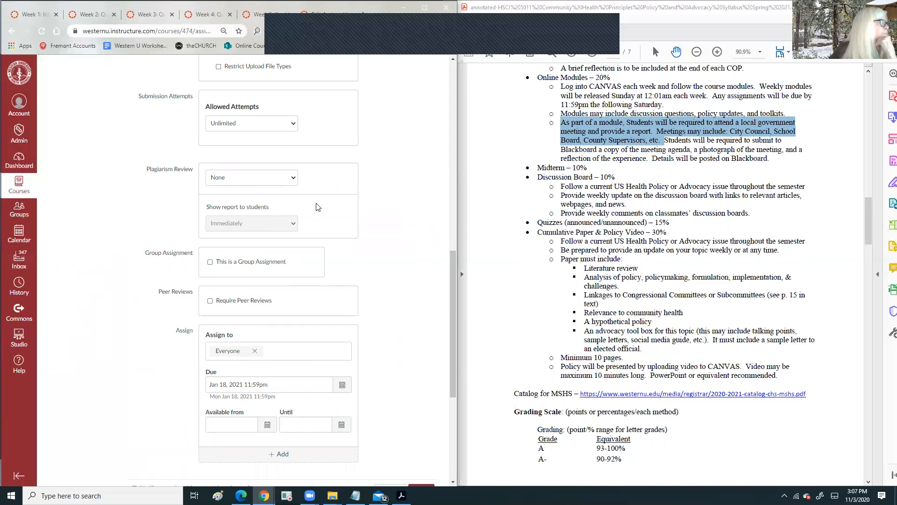
scroll(297, 206, "up", 4)
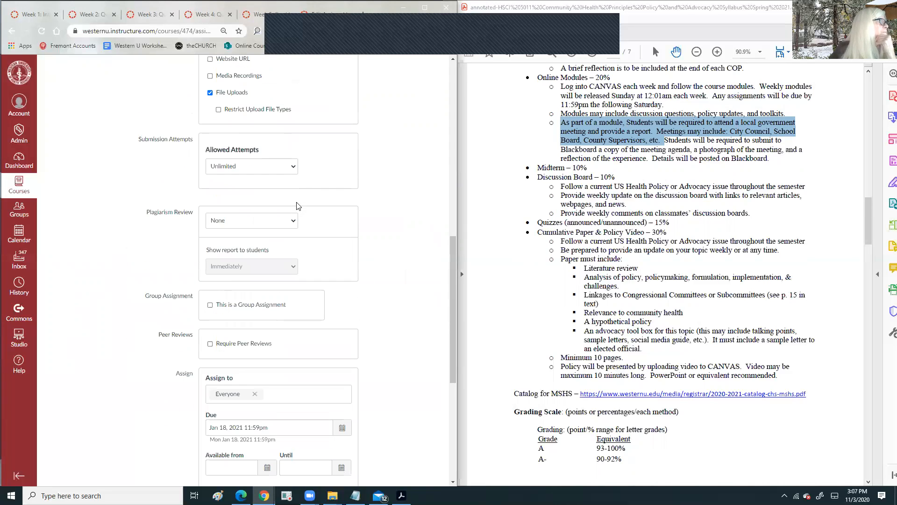
scroll(228, 247, "down", 5)
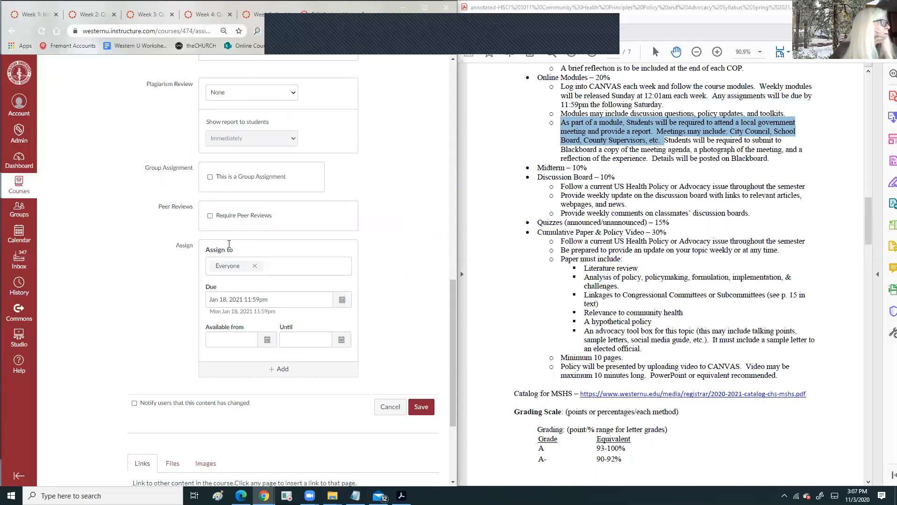
scroll(516, 170, "up", 5)
scroll(516, 169, "down", 4)
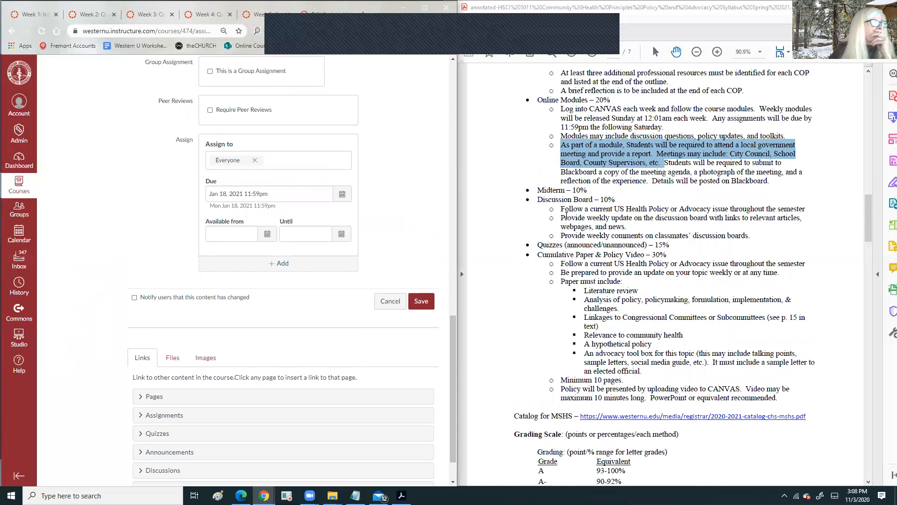
left_click(566, 216)
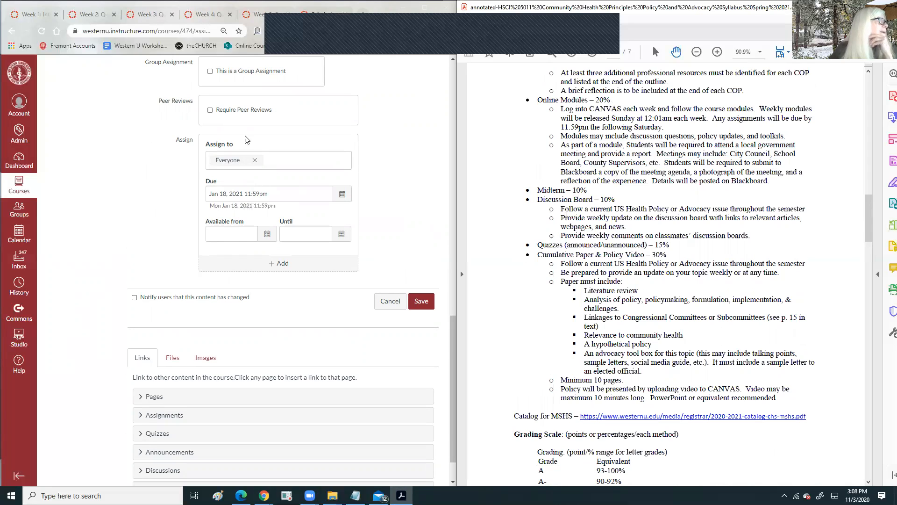
scroll(229, 147, "up", 3)
scroll(225, 135, "up", 7)
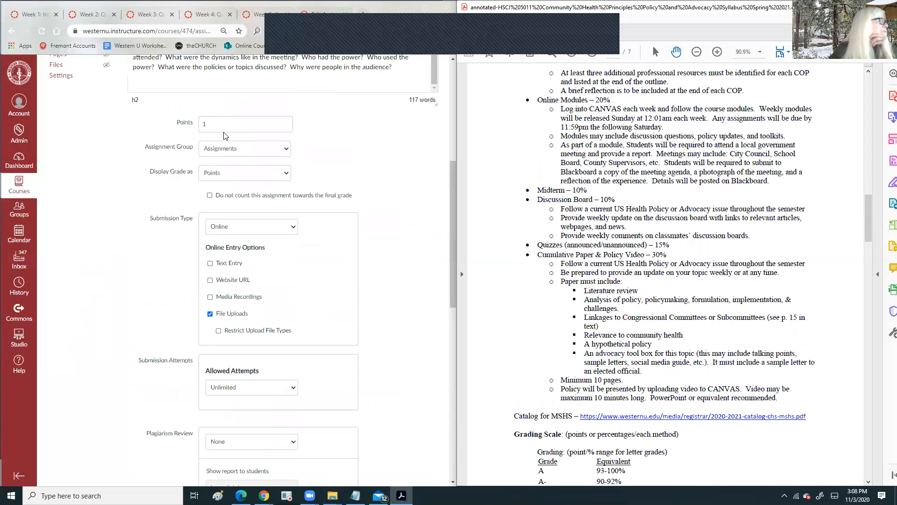
- Set the assignment's point value to 20
left_click(200, 138)
type("120")
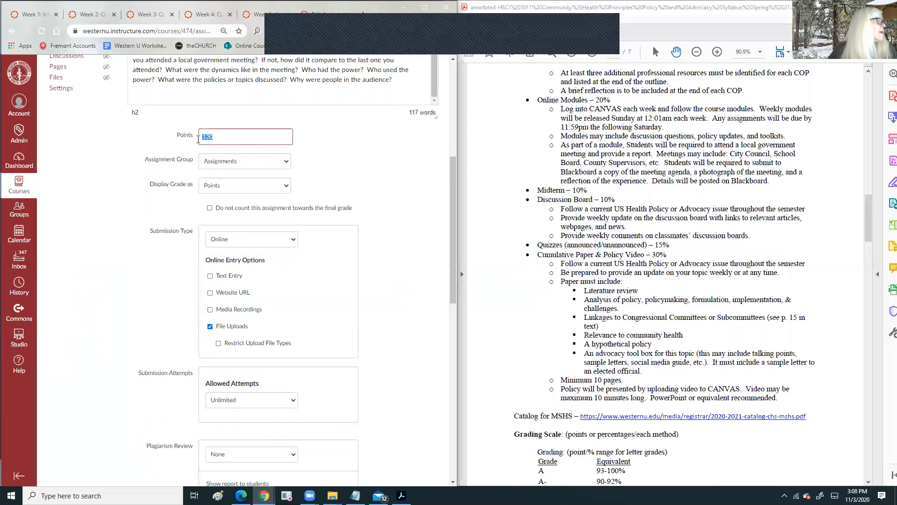
type("20")
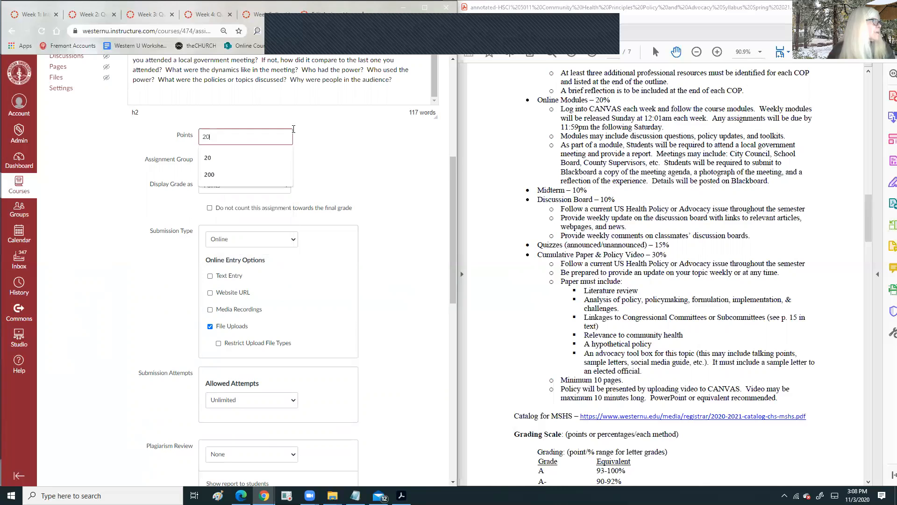
left_click(214, 158)
scroll(385, 187, "down", 6)
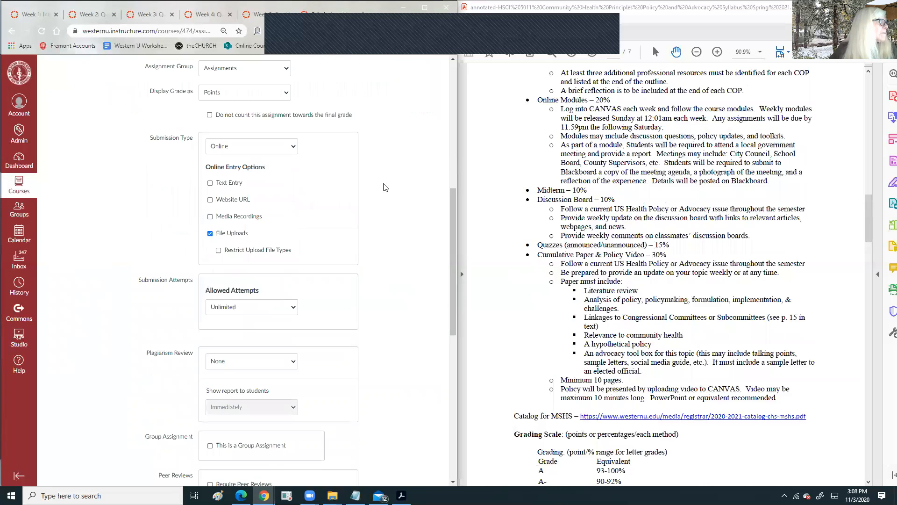
scroll(385, 188, "down", 4)
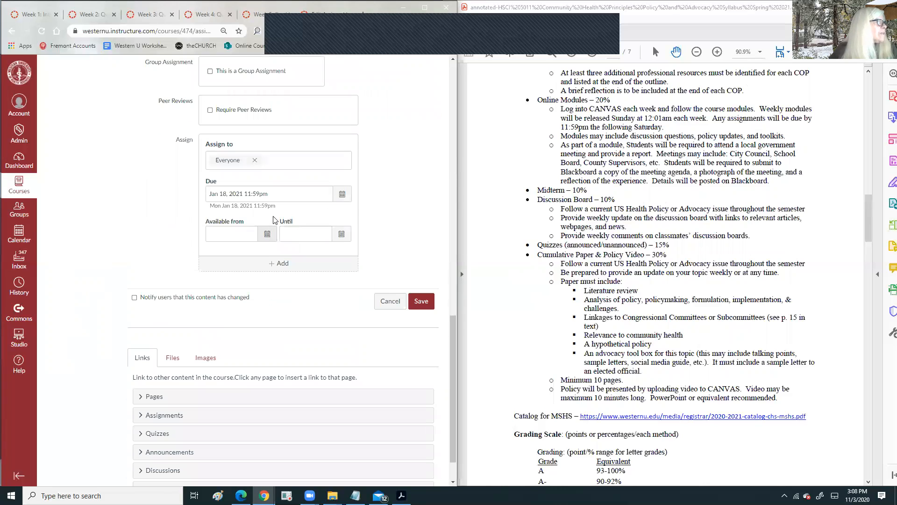
- Set the due date to Feb 27, 2021 at 11:59pm
left_click(347, 197)
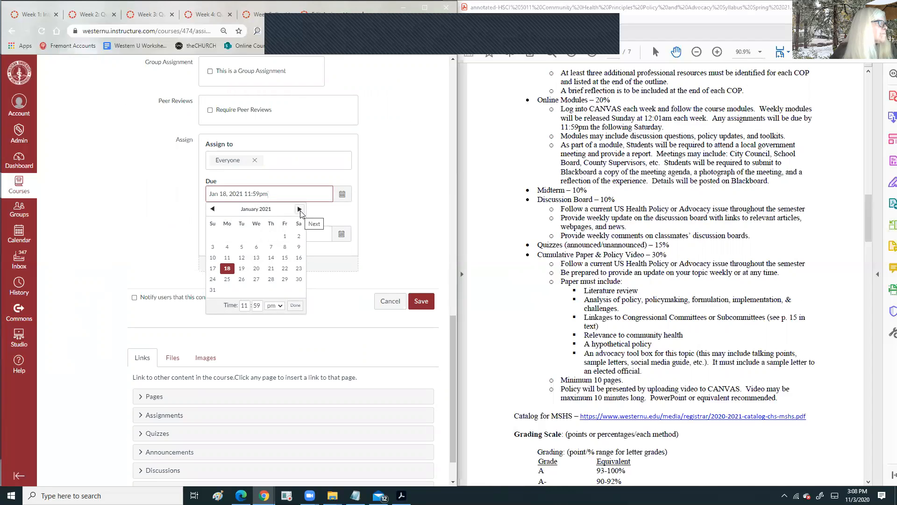
left_click(300, 209)
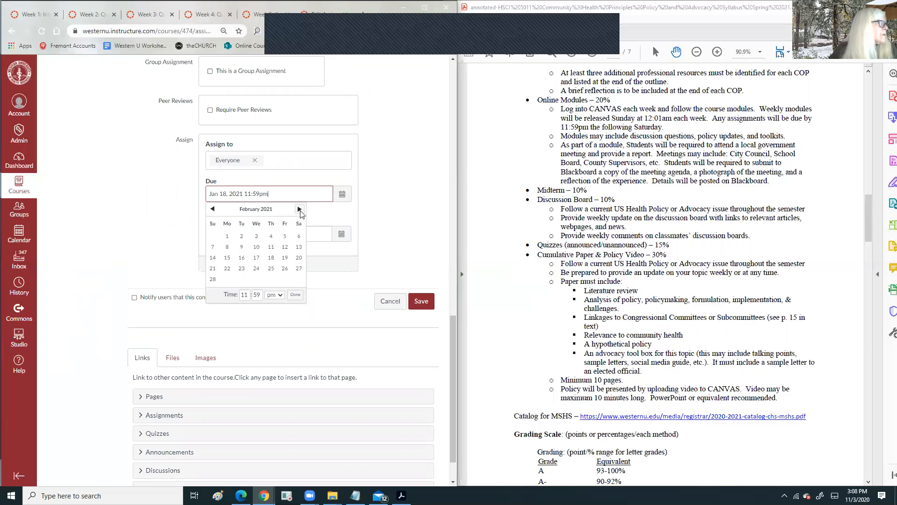
left_click(212, 209)
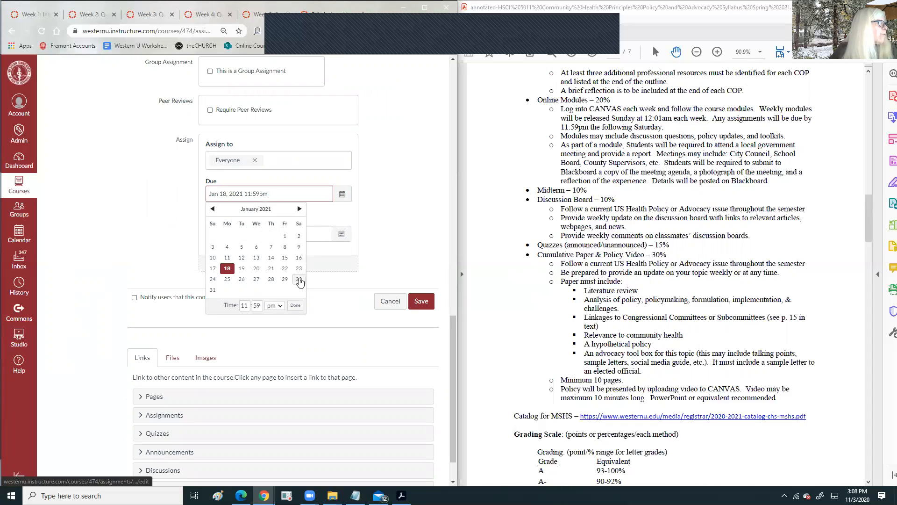
left_click(299, 209)
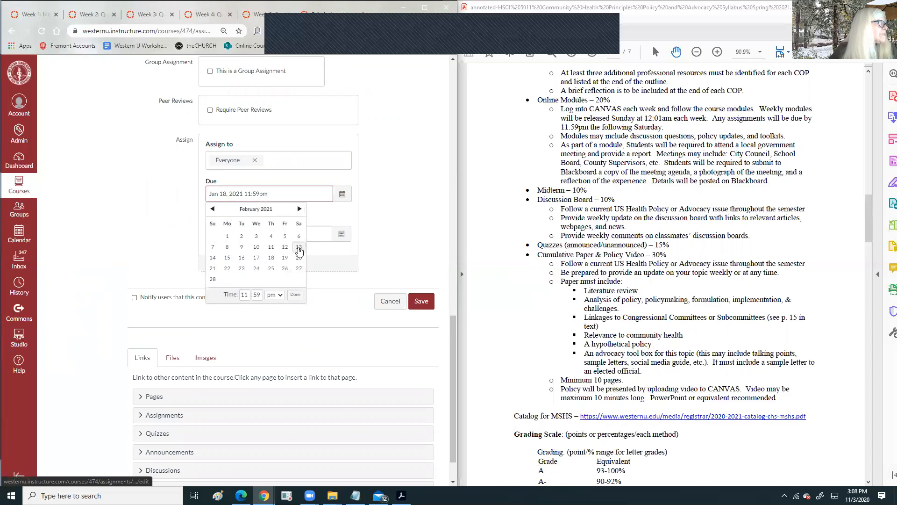
left_click(298, 268)
left_click(295, 295)
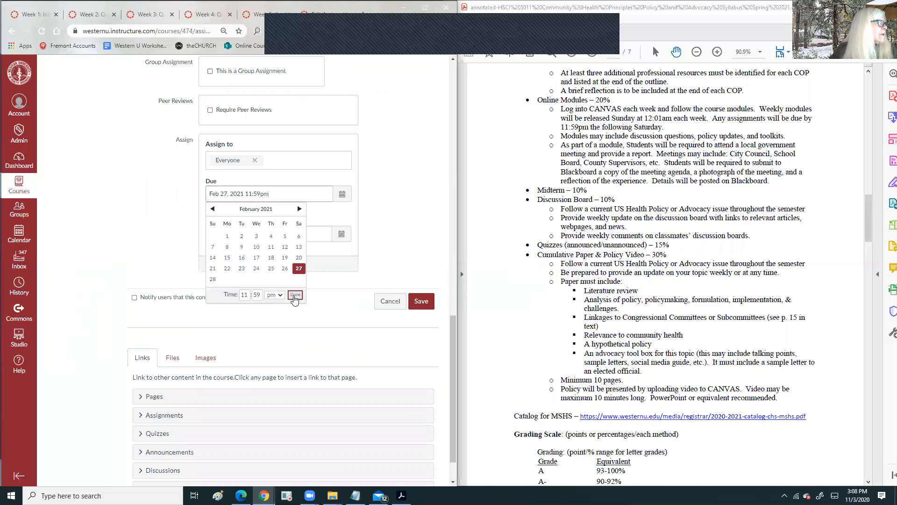
scroll(366, 182, "up", 4)
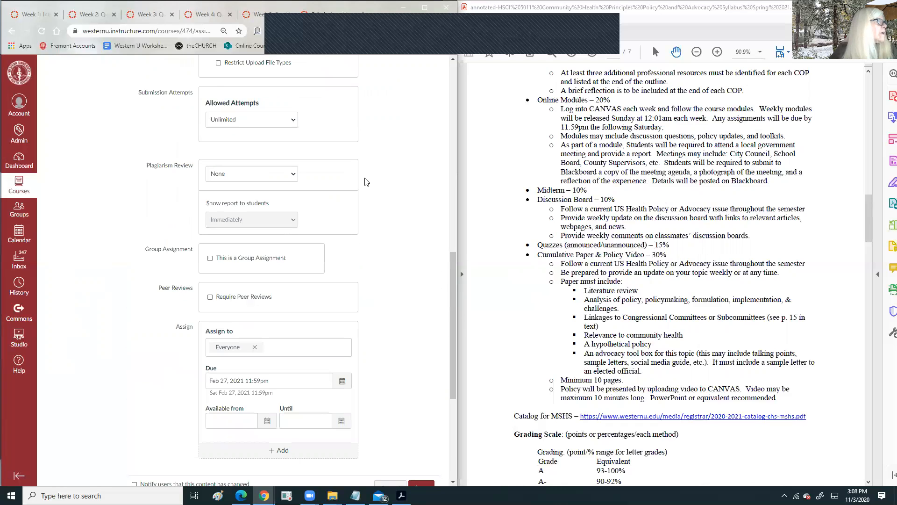
- Keep Online as the submission type and save the Article Review settings
scroll(366, 181, "up", 6)
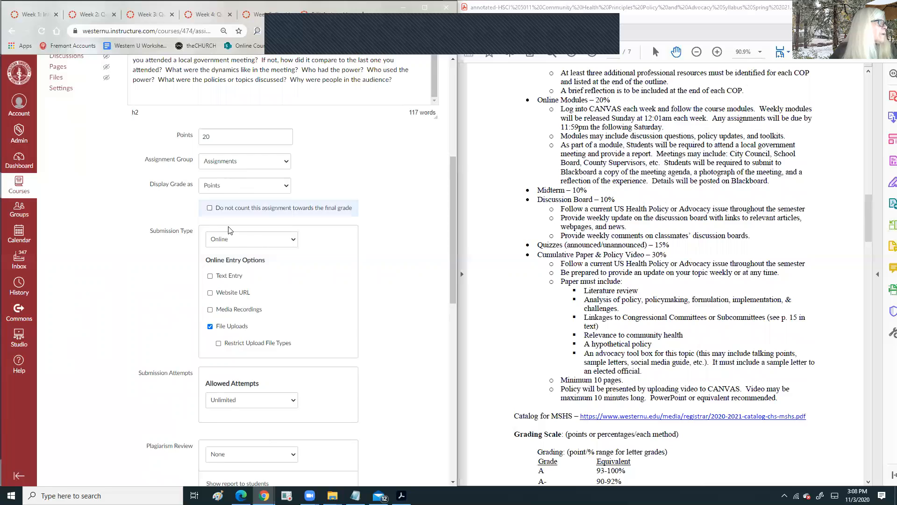
scroll(312, 217, "down", 4)
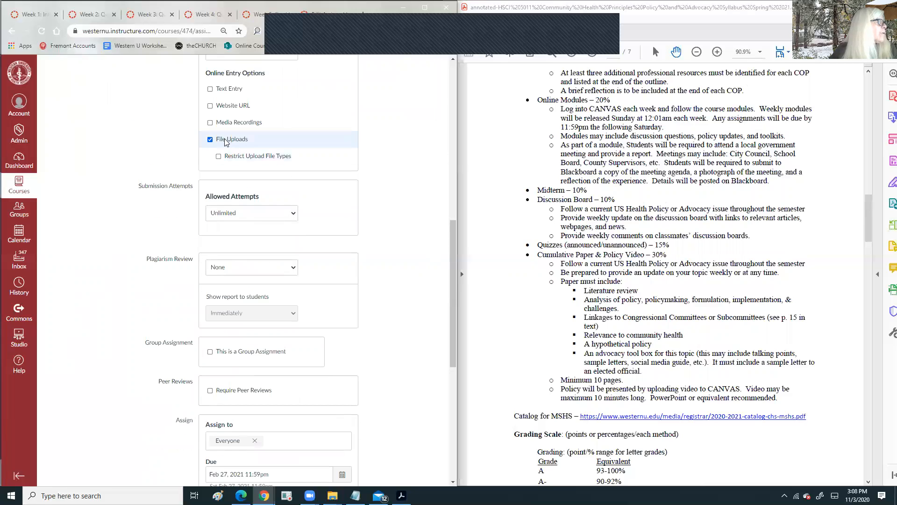
scroll(226, 142, "up", 2)
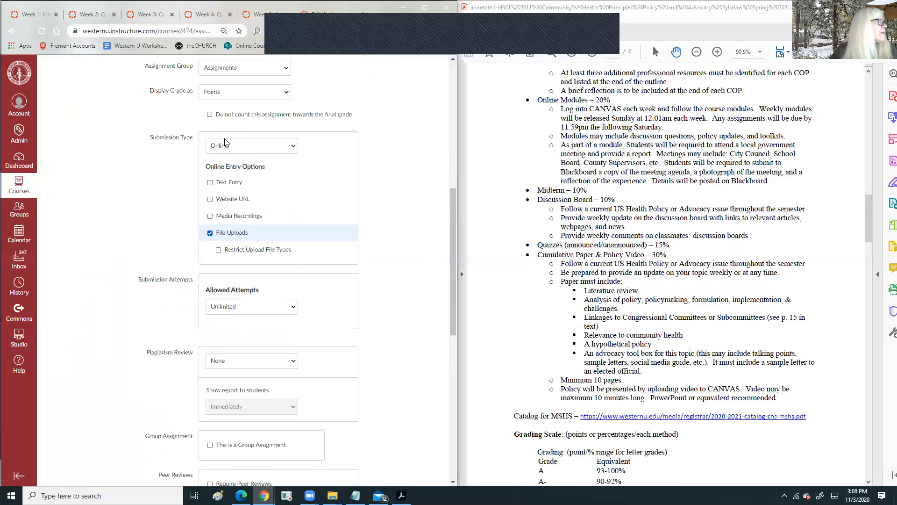
left_click(248, 144)
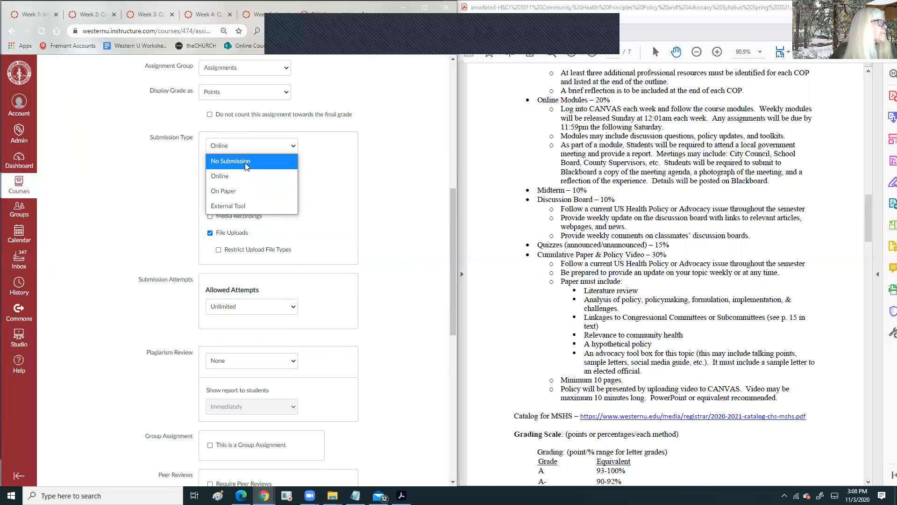
left_click(221, 176)
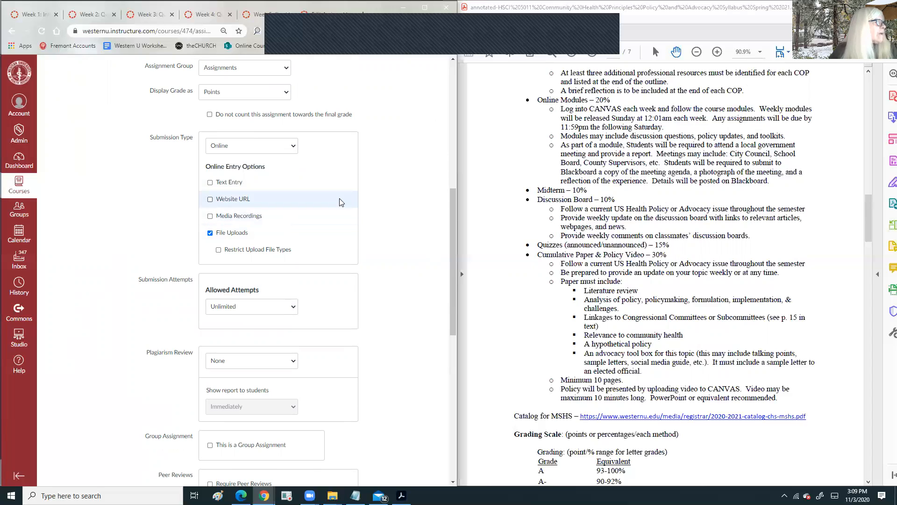
scroll(386, 181, "down", 4)
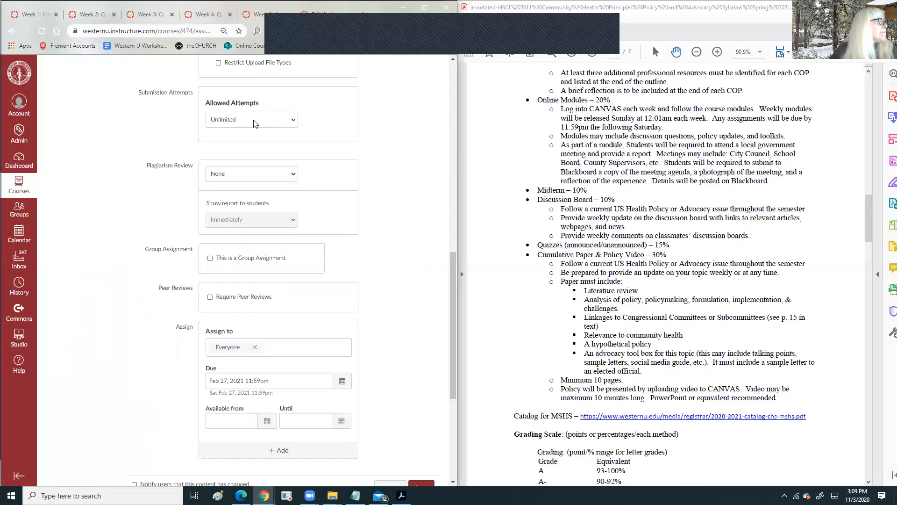
scroll(255, 133, "down", 2)
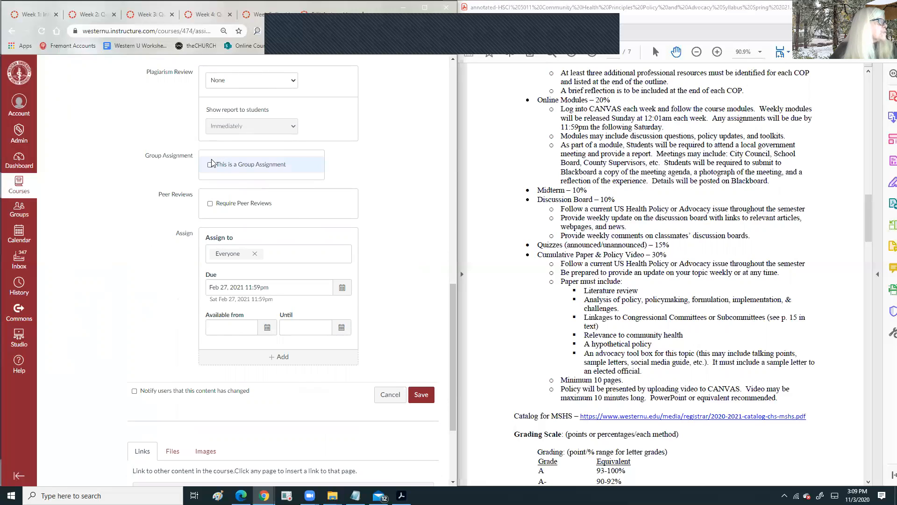
scroll(340, 198, "down", 1)
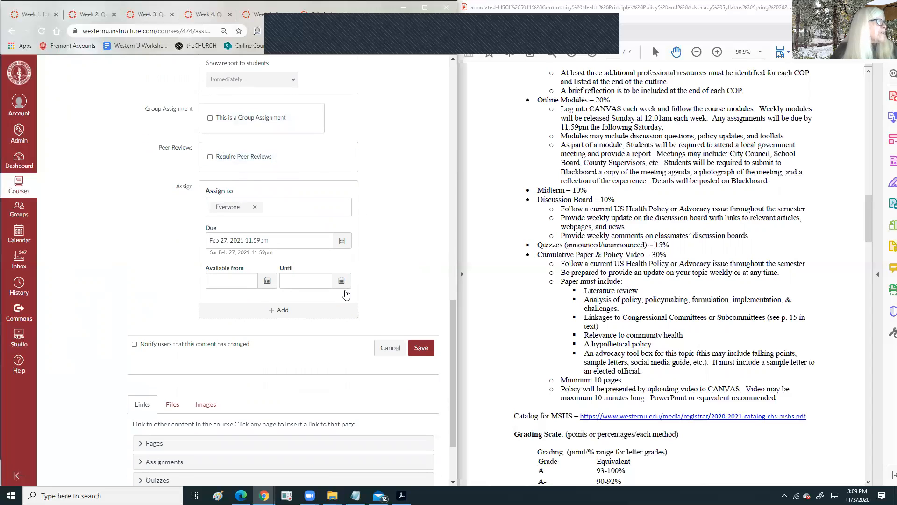
left_click(422, 347)
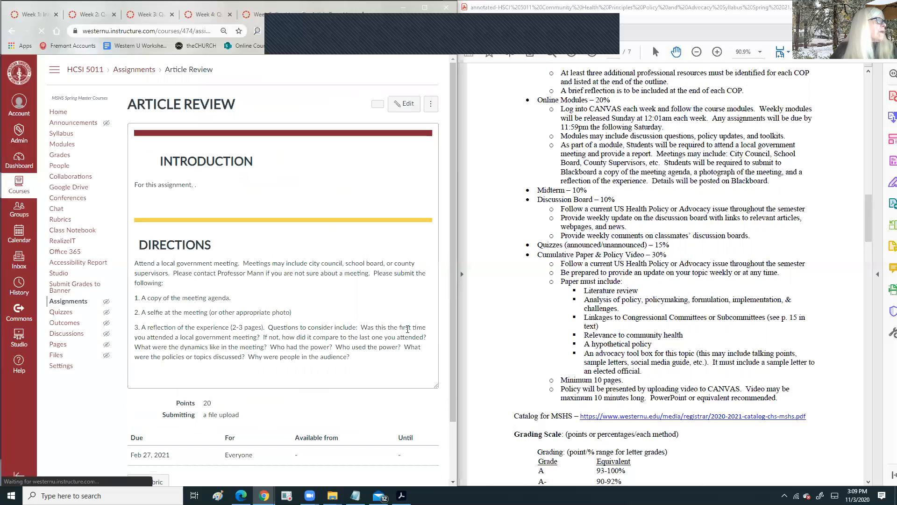
- Reopen the Article Review assignment, check Week 4 in Blackboard, and begin retitling it 'Local…'
left_click(406, 108)
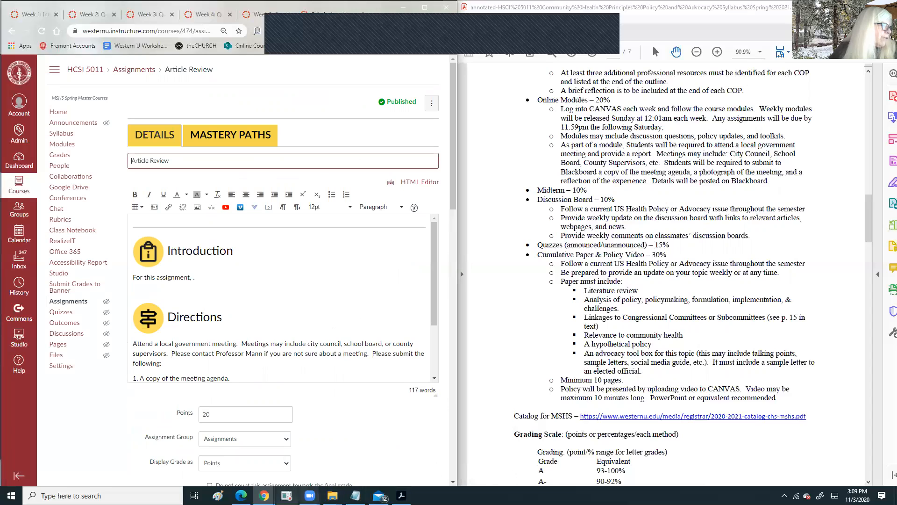
key("alt+Tab")
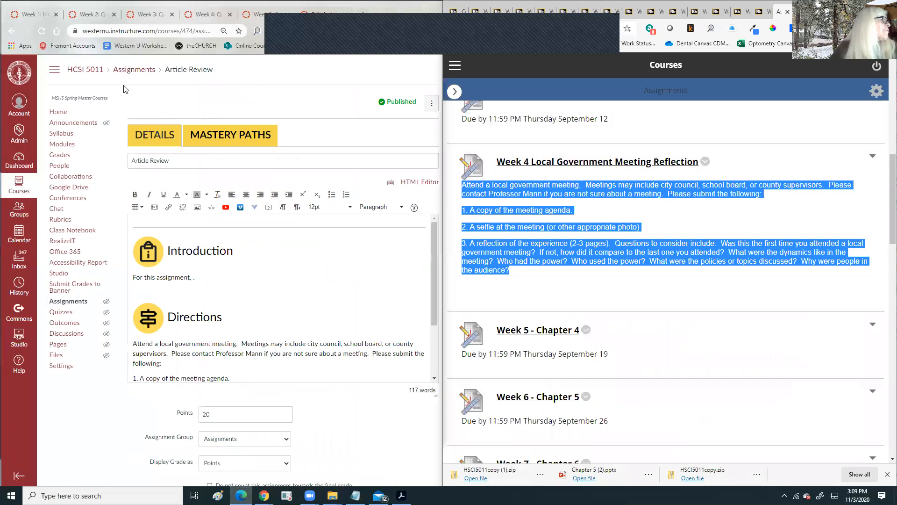
triple_click(129, 161)
type("Local Government Meeting")
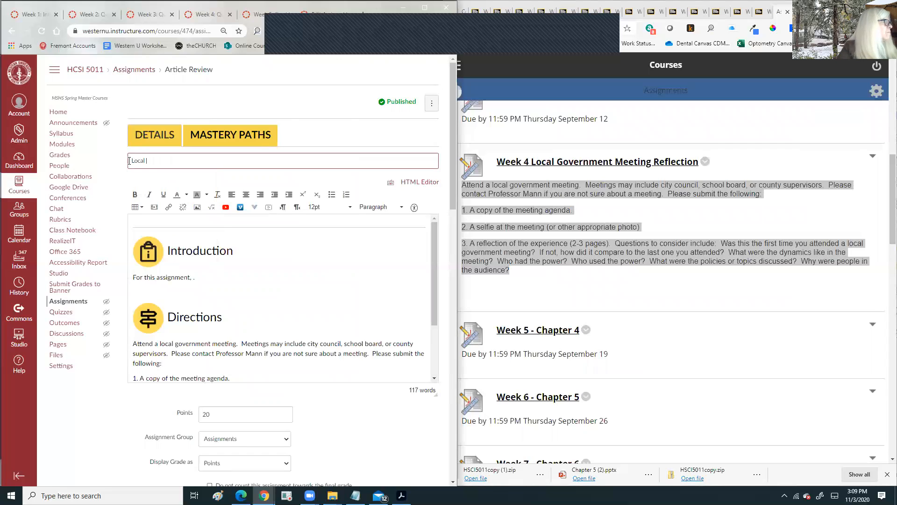
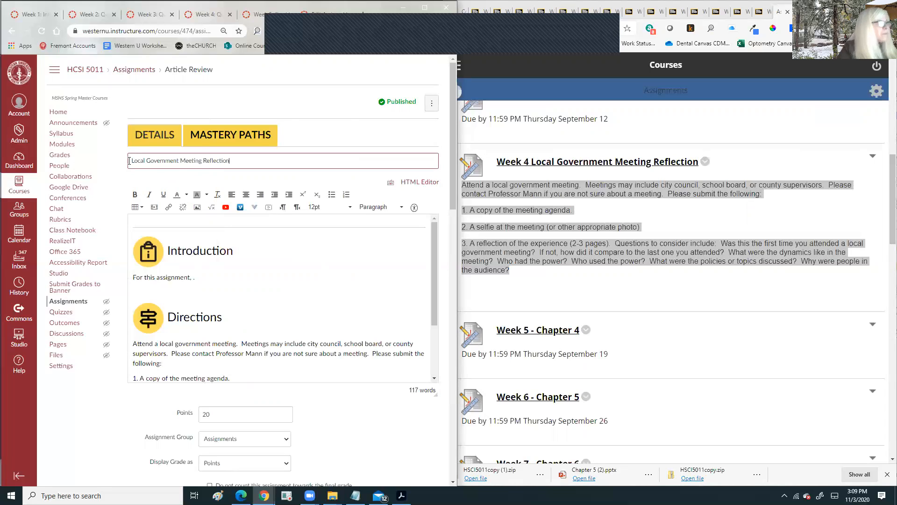
- Place the cursor after 'For this assignment' in the Introduction and bring the syllabus PDF forward
scroll(152, 309, "down", 3)
scroll(152, 309, "up", 3)
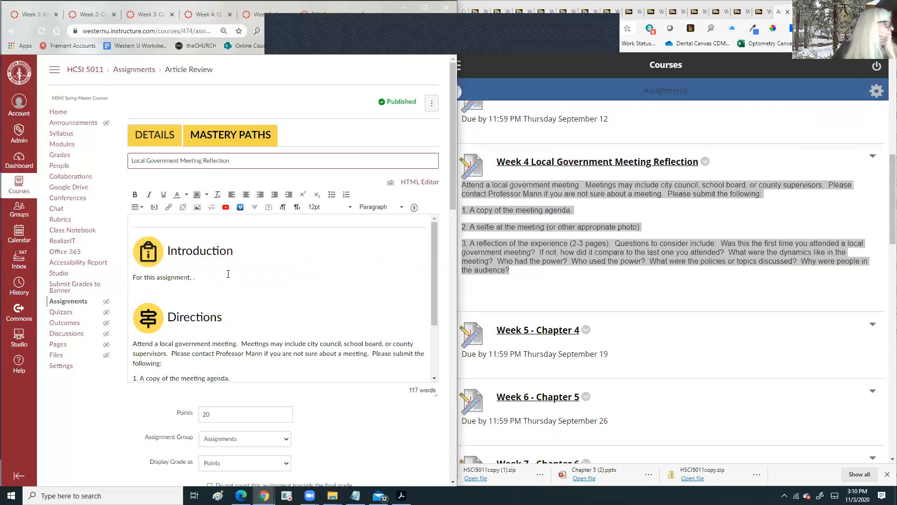
left_click(191, 277)
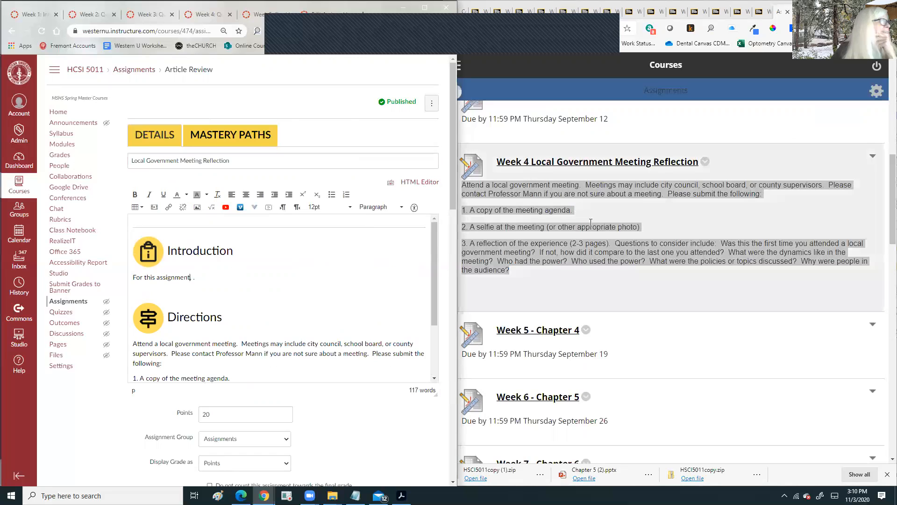
double_click(514, 252)
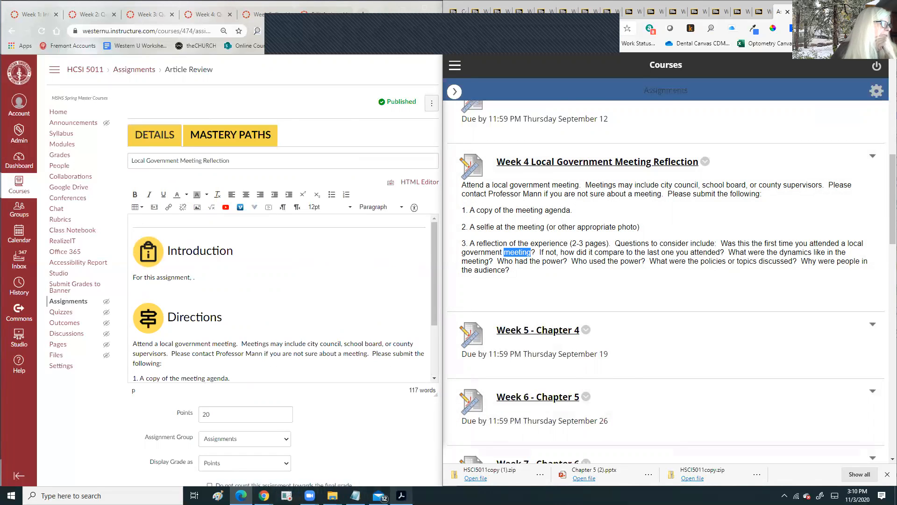
left_click(401, 495)
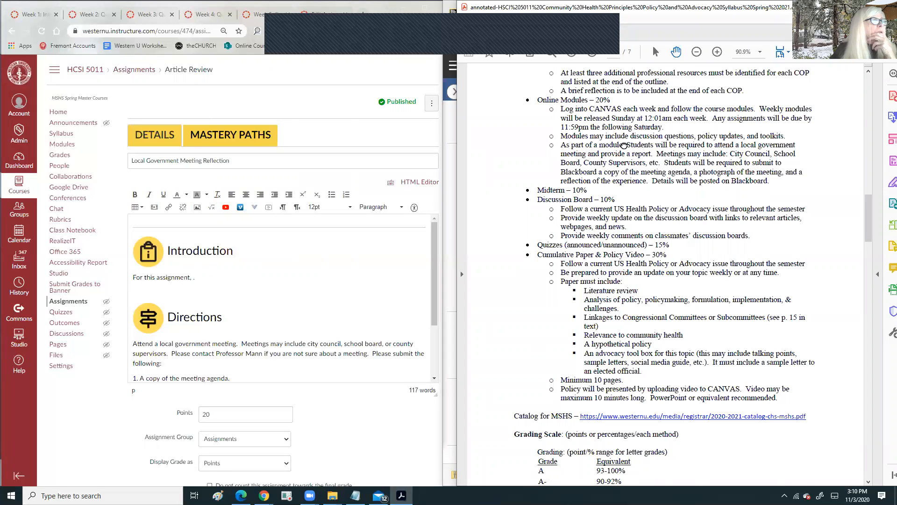
- Paste the syllabus sentences about attending a local government meeting after 'For this assignment,'
mouse_move(626, 145)
left_mouse_down()
mouse_move(703, 145)
mouse_move(668, 145)
mouse_move(652, 153)
mouse_move(669, 154)
mouse_move(660, 163)
left_mouse_up()
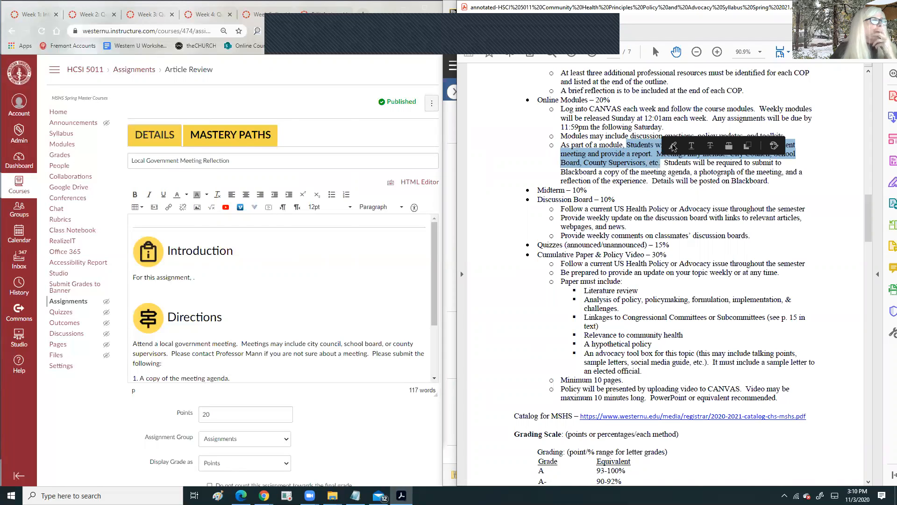
left_click(748, 147)
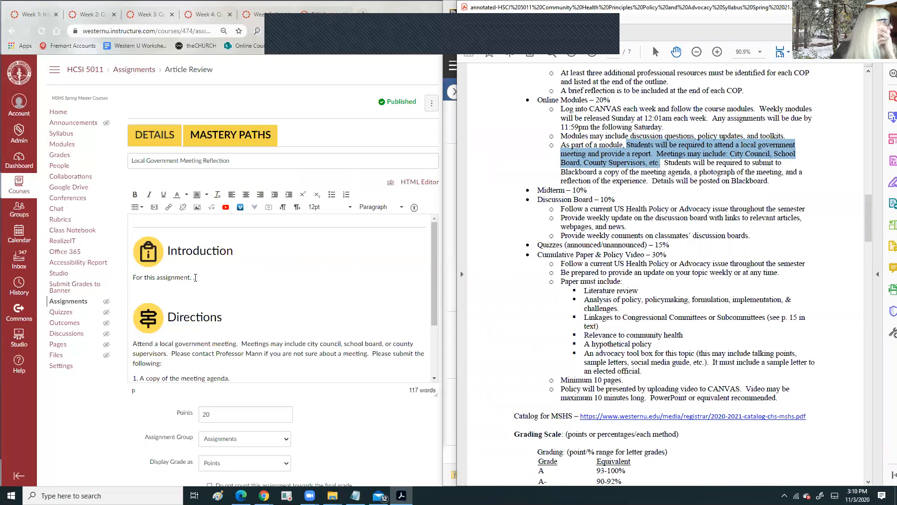
left_click(192, 278)
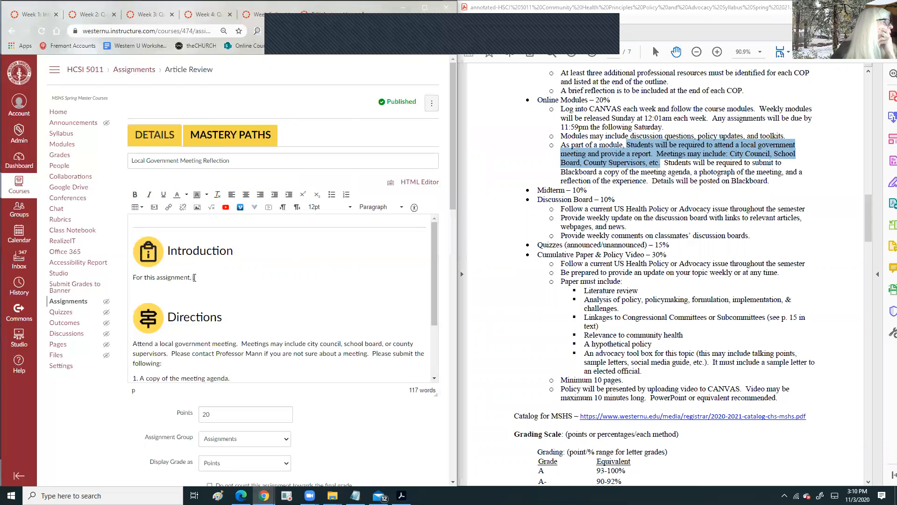
right_click(194, 278)
left_click(212, 322)
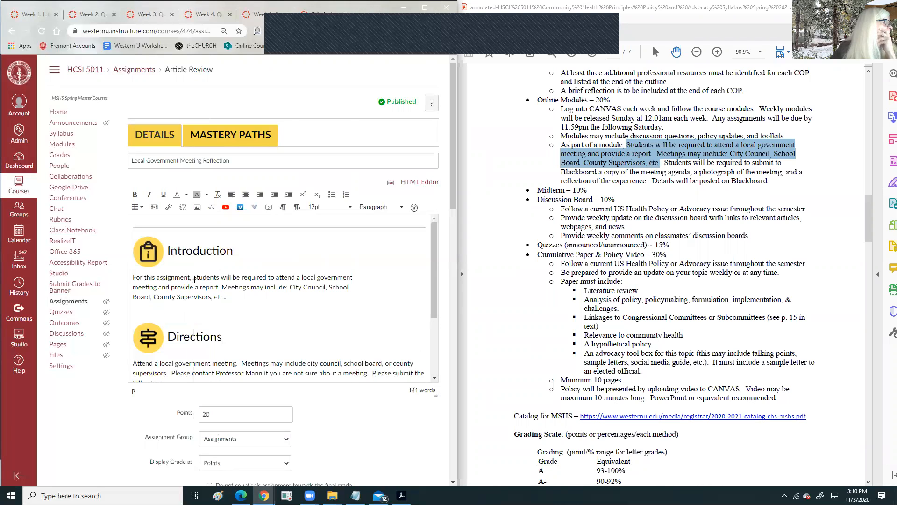
- Lowercase 'students' and join the report and City Council, School Board, County Supervisors lines into one sentence
left_click_drag(198, 278, 196, 277)
type("s")
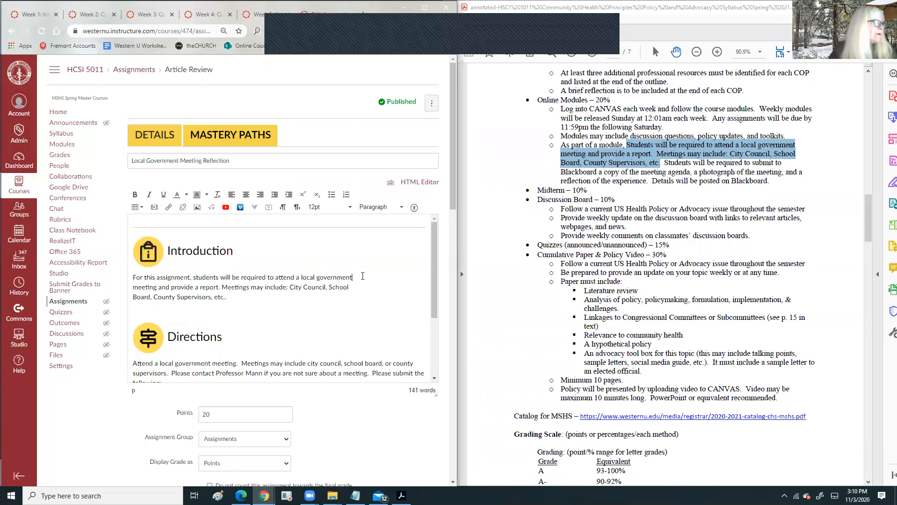
key("Delete")
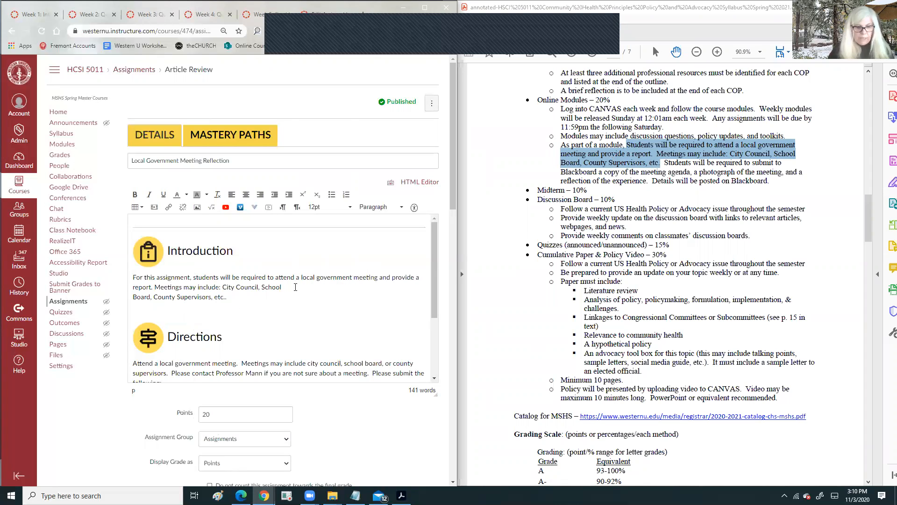
key("Delete")
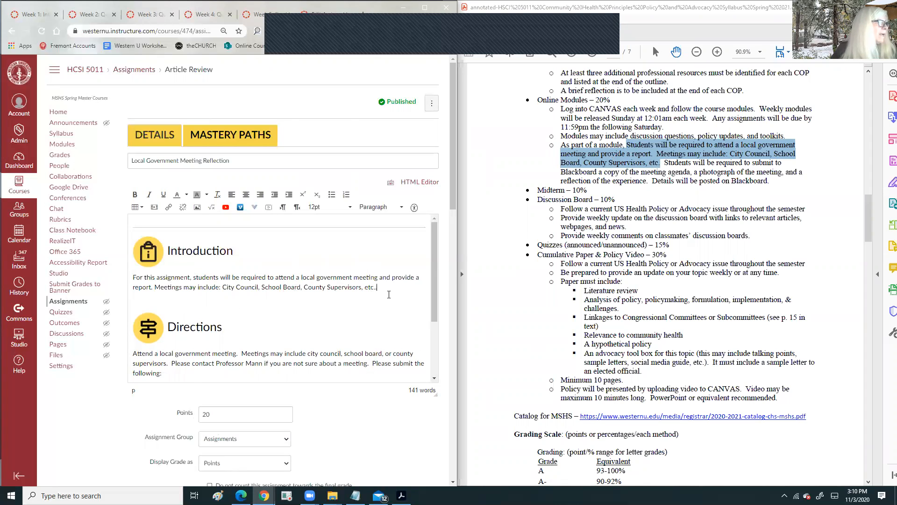
left_click(134, 302)
key("BackSpace")
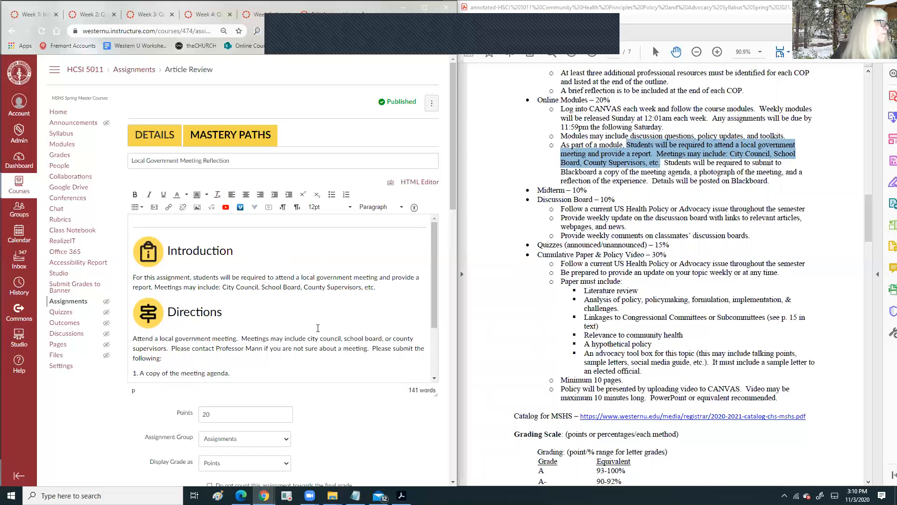
scroll(318, 328, "down", 12)
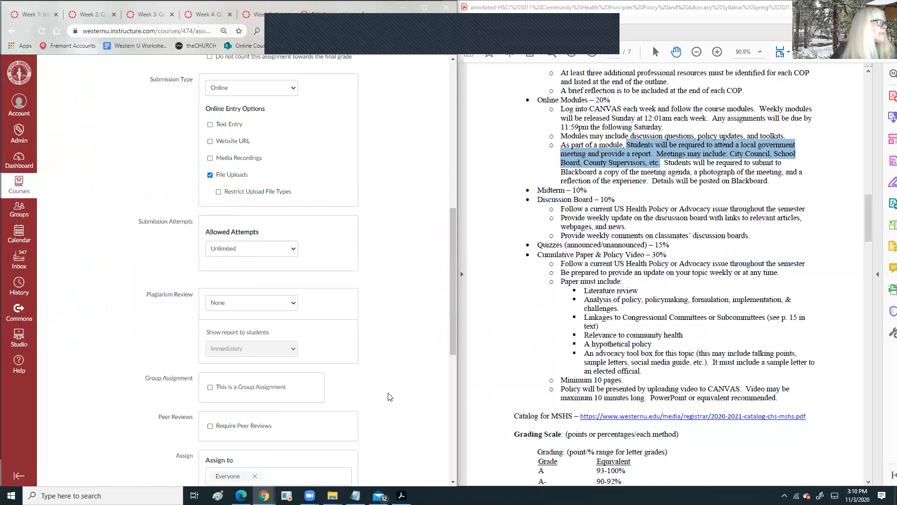
scroll(390, 397, "down", 4)
- Save the Local Government Meeting Reflection assignment and open the 'Discussion Board ?' discussion
left_click(420, 439)
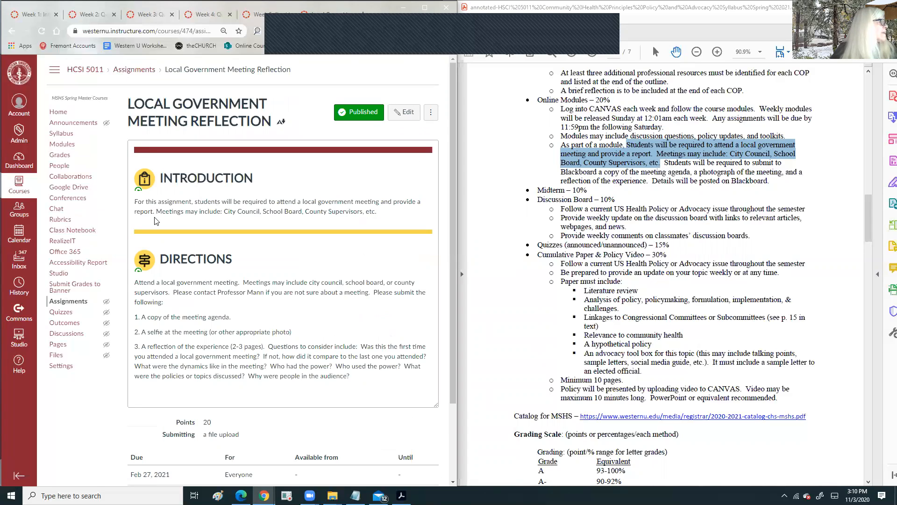
left_click(65, 333)
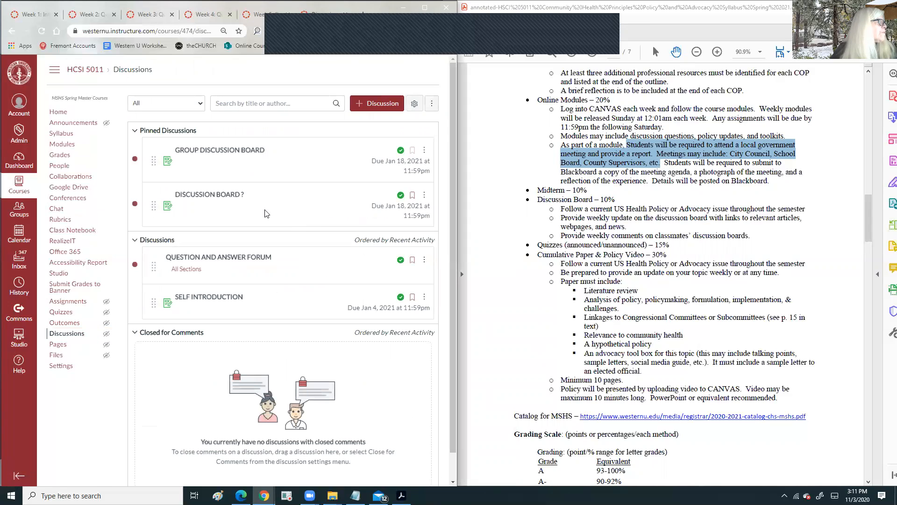
left_click(221, 197)
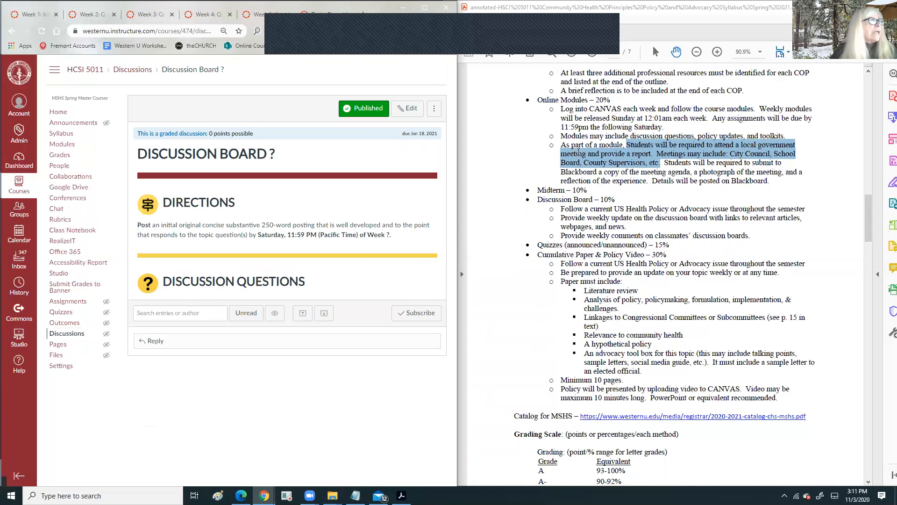
- Copy the three Discussion Board requirements from the syllabus and start editing the discussion
left_click(639, 161)
left_click_drag(563, 209, 746, 228)
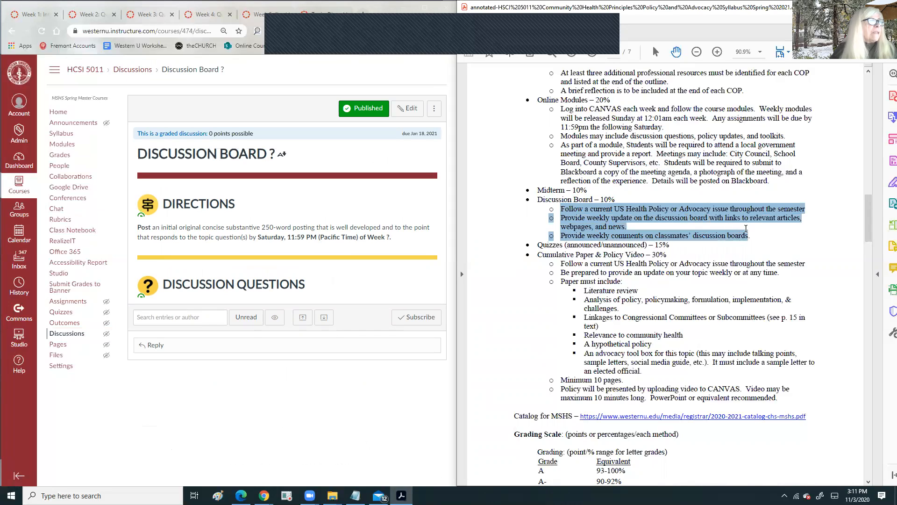
right_click(610, 216)
left_click(634, 229)
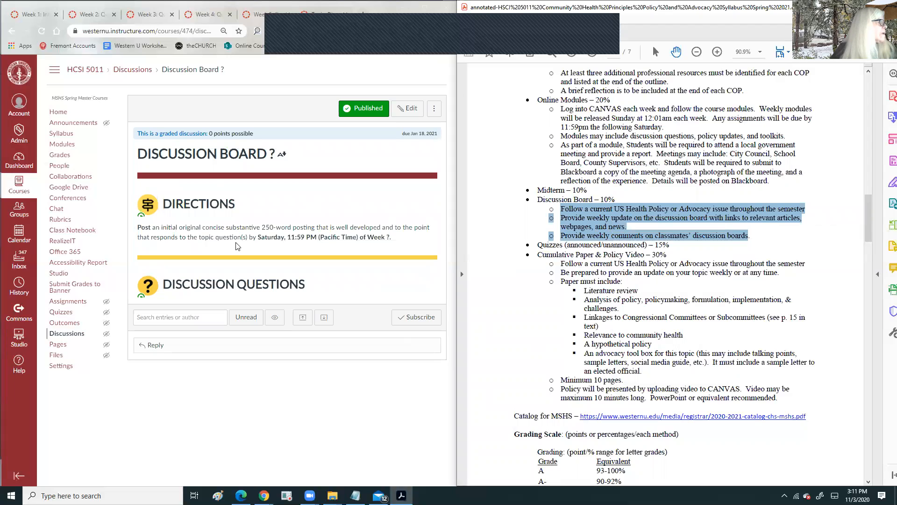
left_click(321, 285)
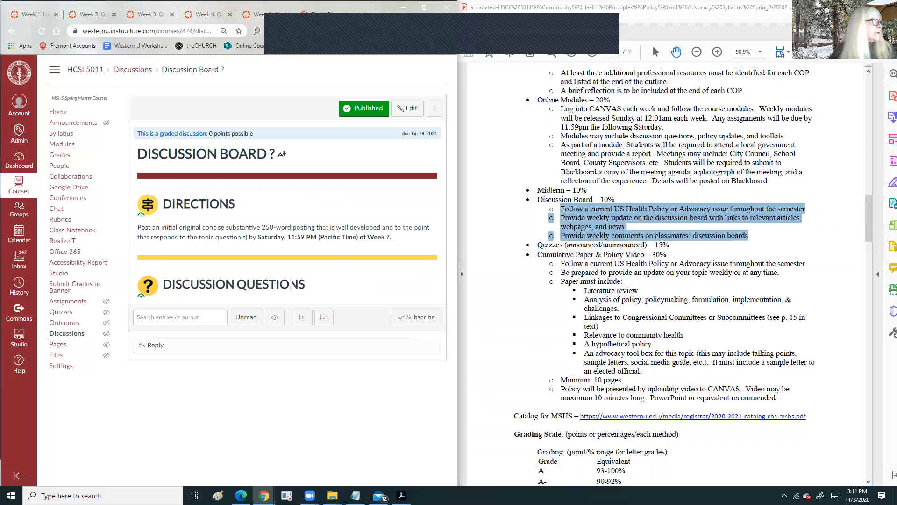
left_click(409, 109)
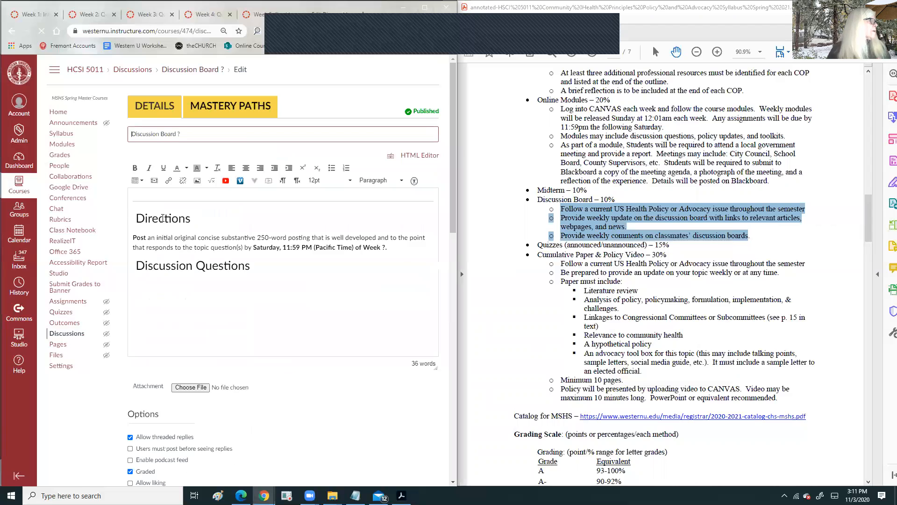
- Paste the three syllabus discussion-board requirements below the Discussion Questions heading
scroll(162, 218, "down", 2)
left_click(138, 220)
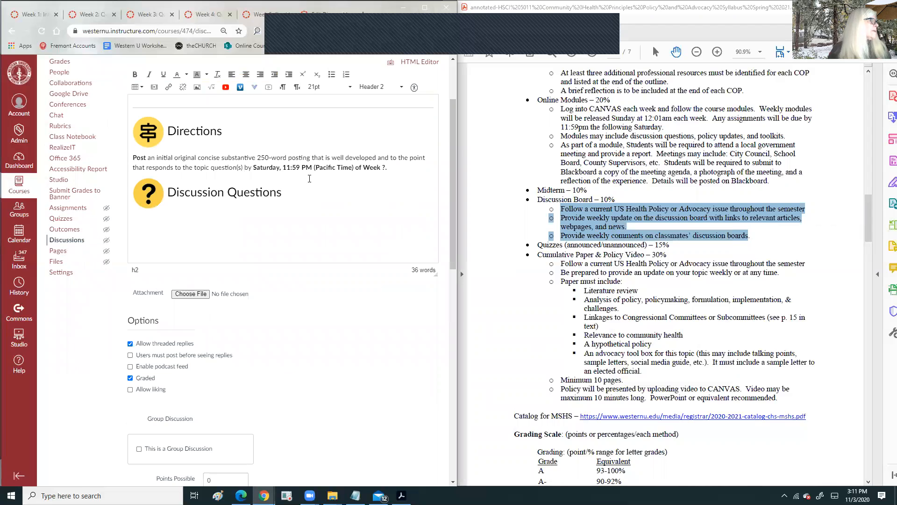
key("Return")
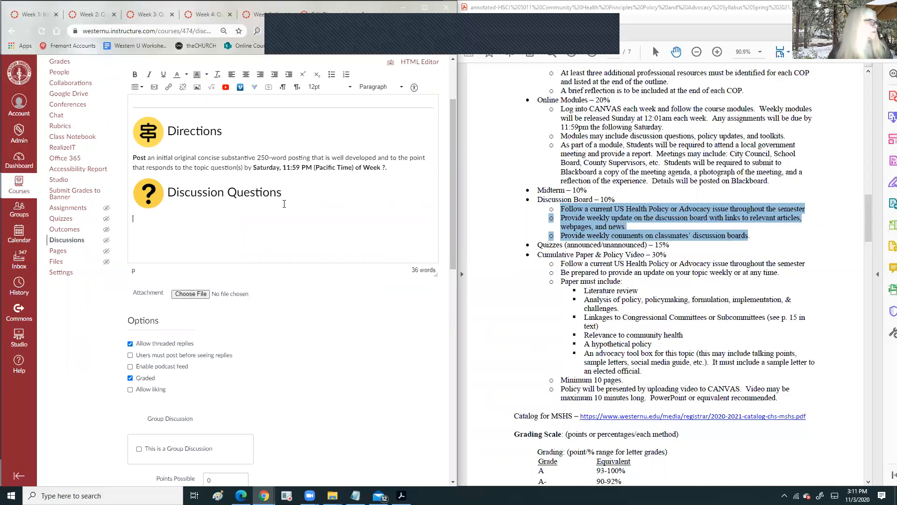
right_click(135, 220)
left_click(158, 296)
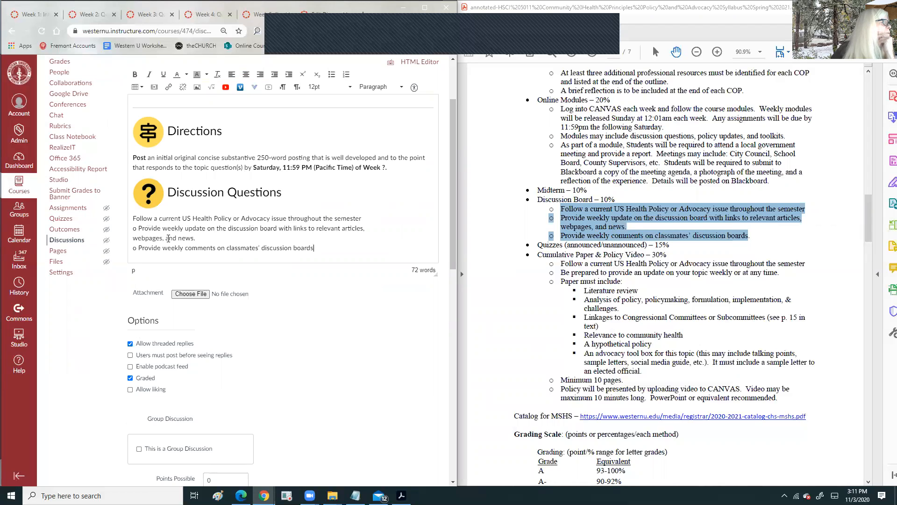
- Delete the Discussion Questions heading along with its leftover empty line
left_click_drag(133, 219, 364, 217)
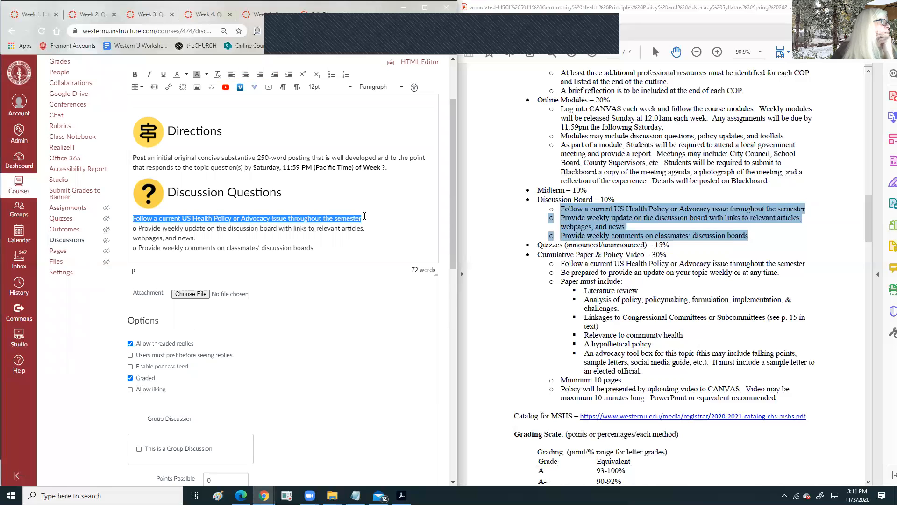
left_click(155, 164)
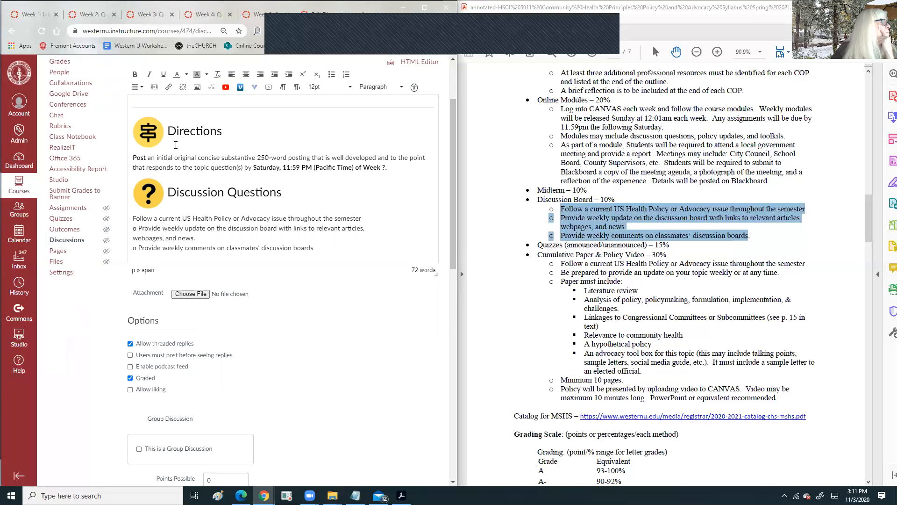
left_click_drag(308, 202, 105, 196)
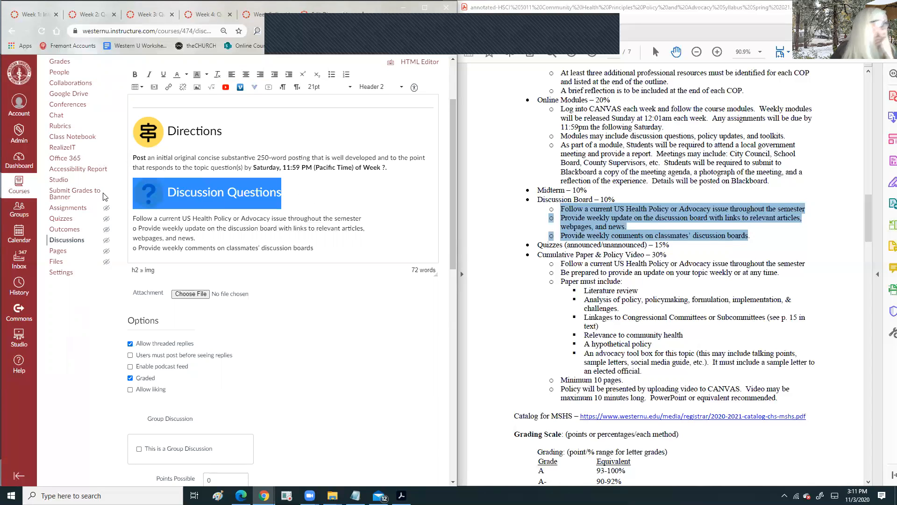
key("Delete")
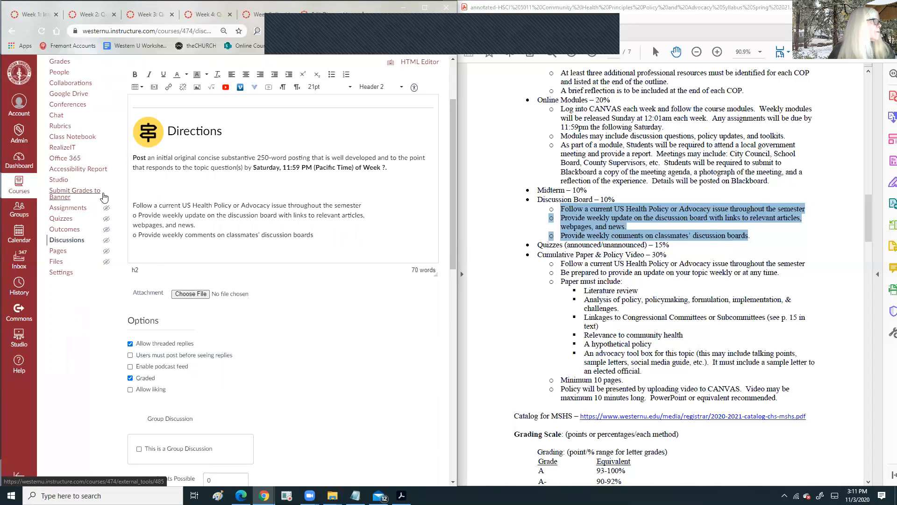
key("BackSpace")
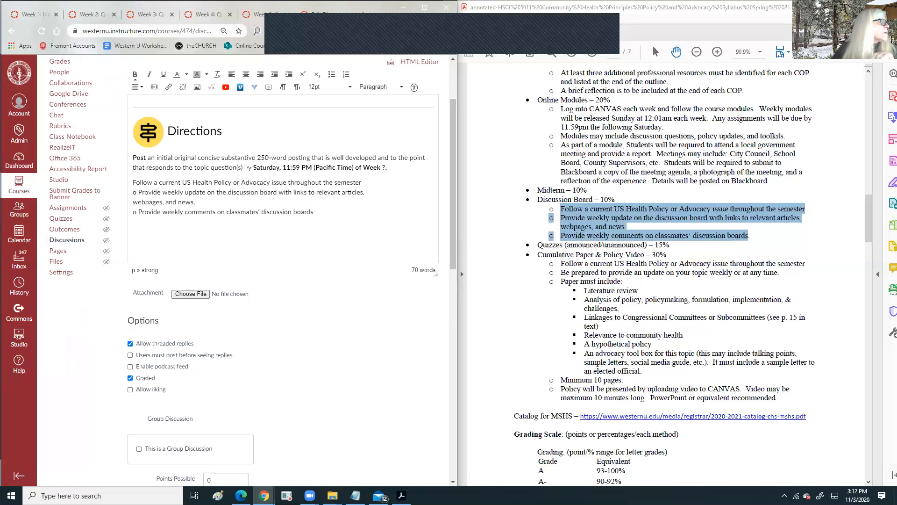
left_click_drag(391, 170, 312, 203)
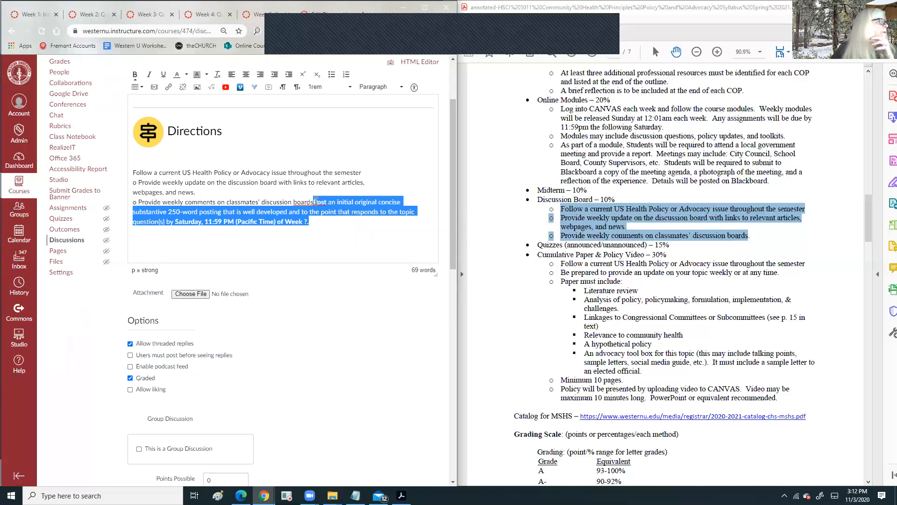
- Put the Post paragraph on its own line and start a numbered list with Follow as item 1
left_click(313, 204)
type(".")
key("Return")
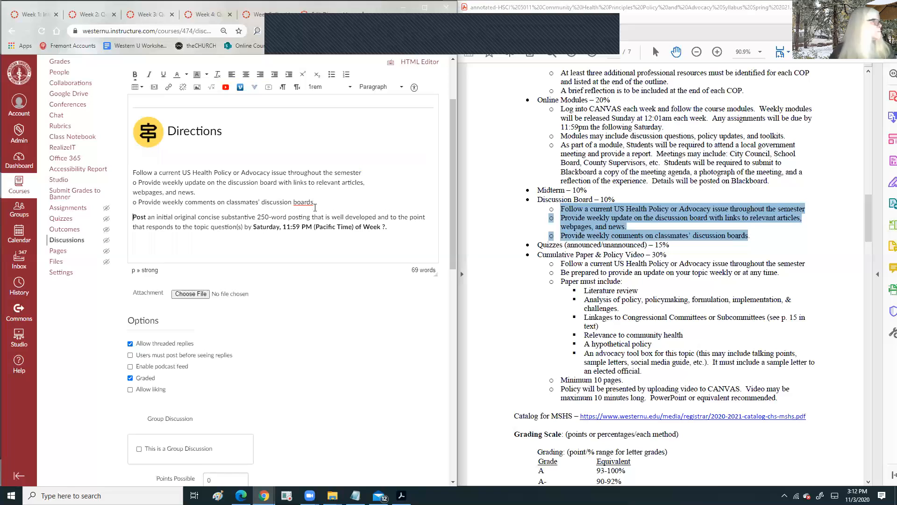
left_click(130, 172)
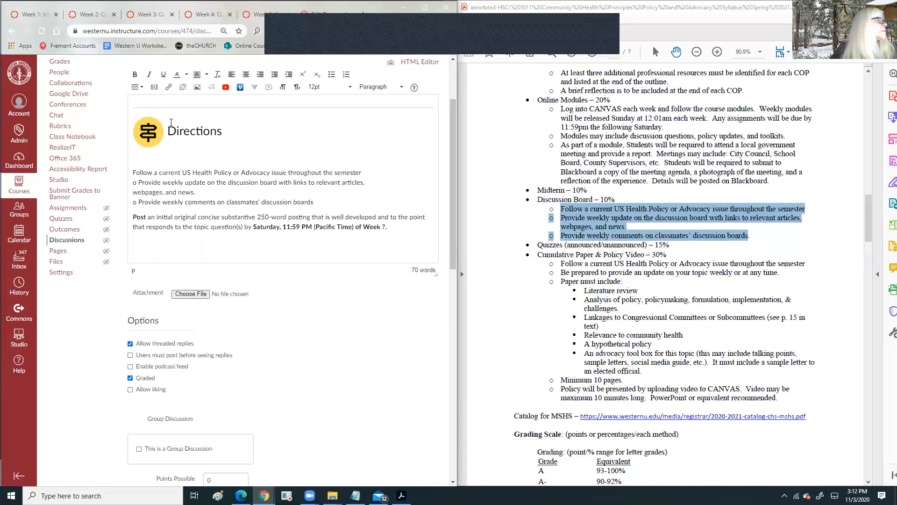
left_click(346, 75)
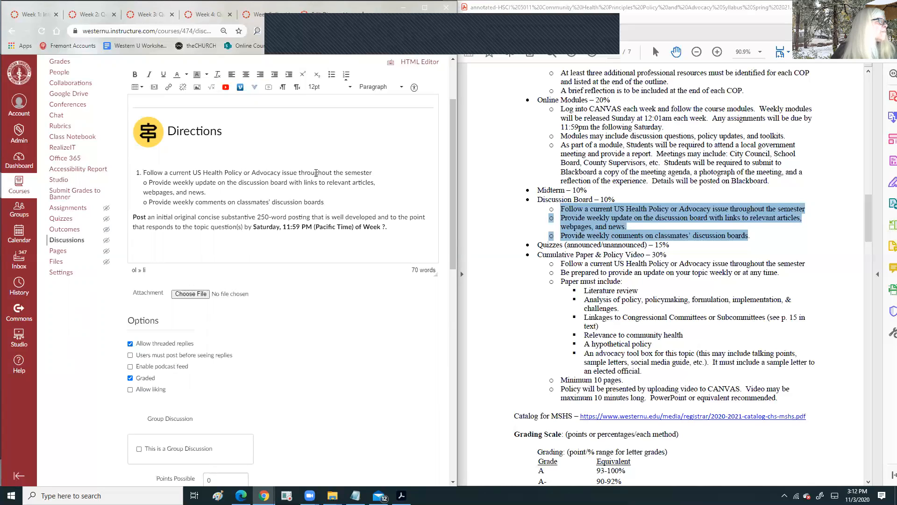
left_click(372, 173)
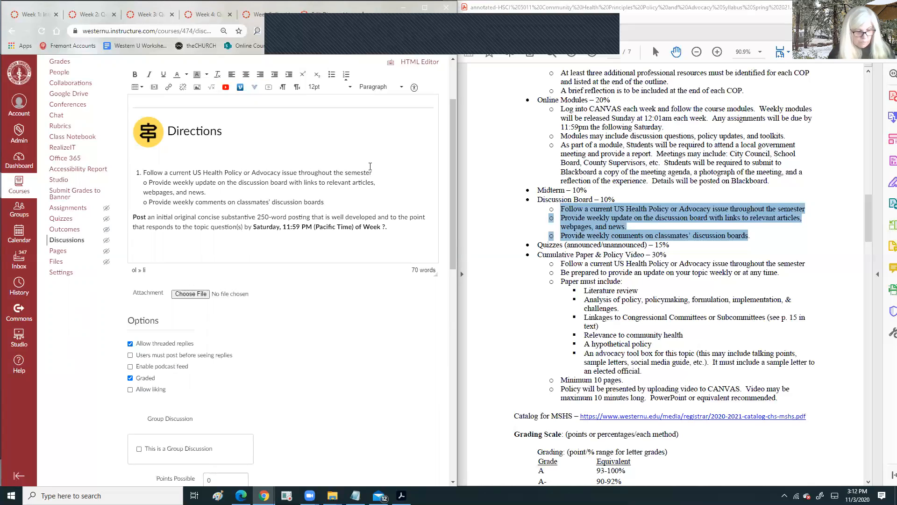
key("Return")
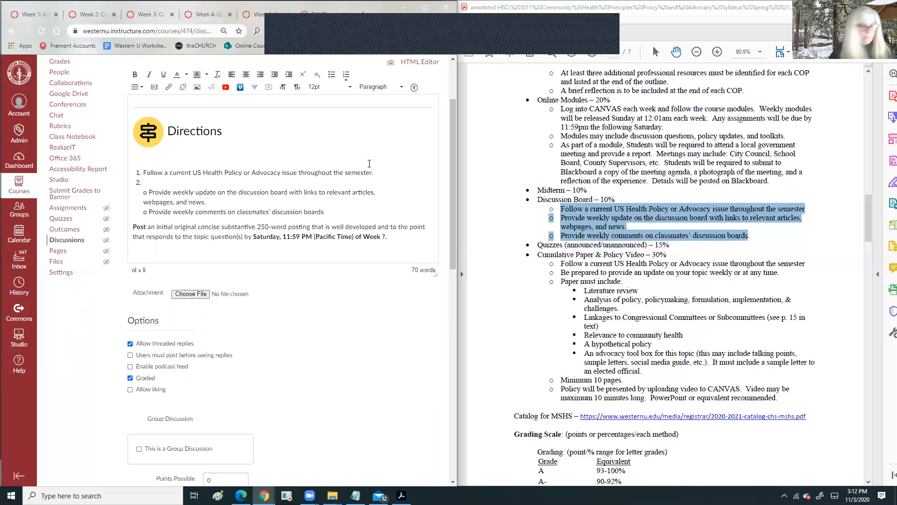
key("Delete")
key("Delete")
key("Delete")
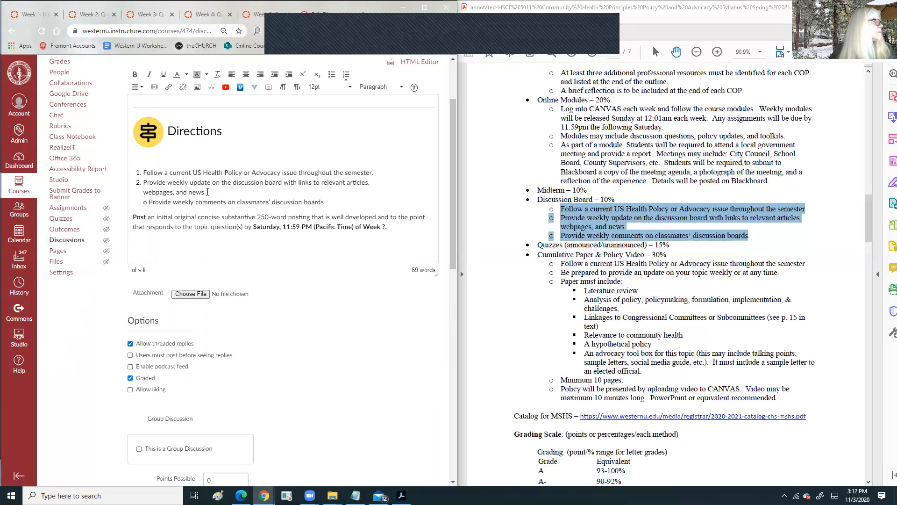
- Cut the wordy phrase after Post, change 'of Week ?.' to 'each week', and number that line
double_click(158, 217)
left_click_drag(158, 218, 226, 216)
left_click_drag(151, 217, 240, 227)
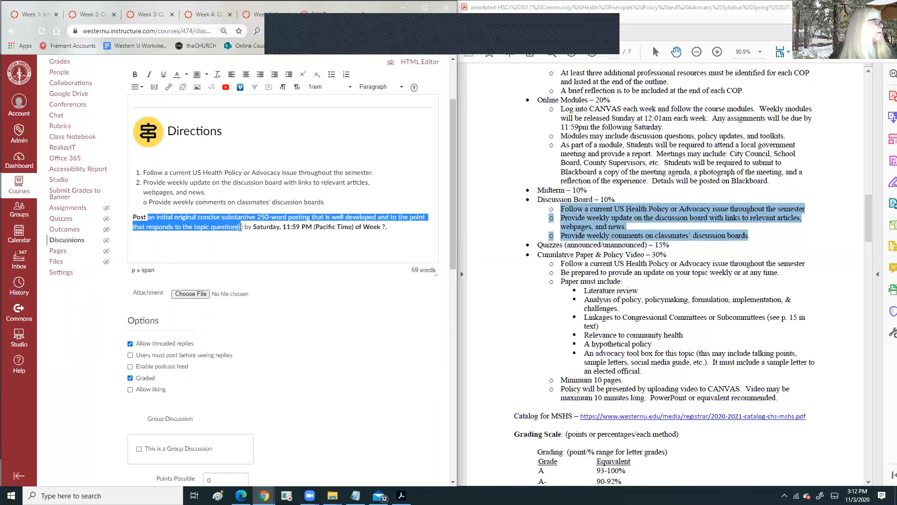
key("BackSpace")
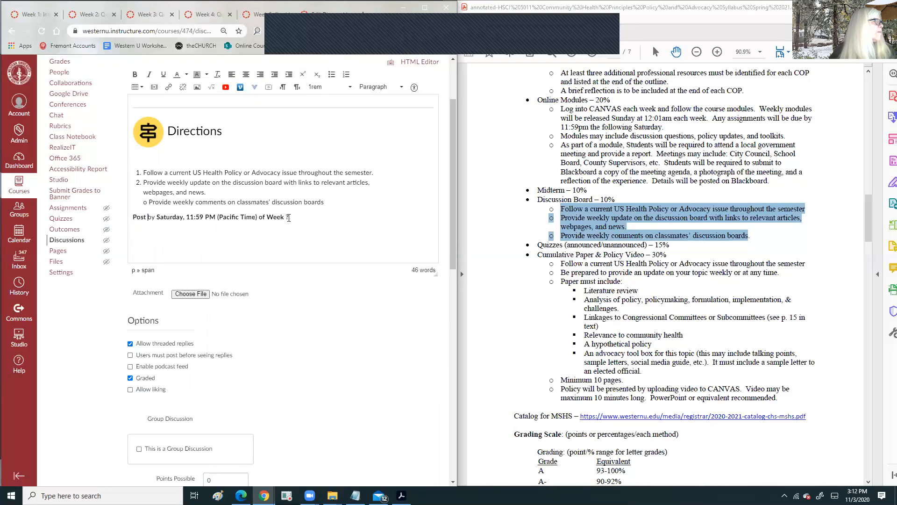
left_click_drag(290, 217, 258, 217)
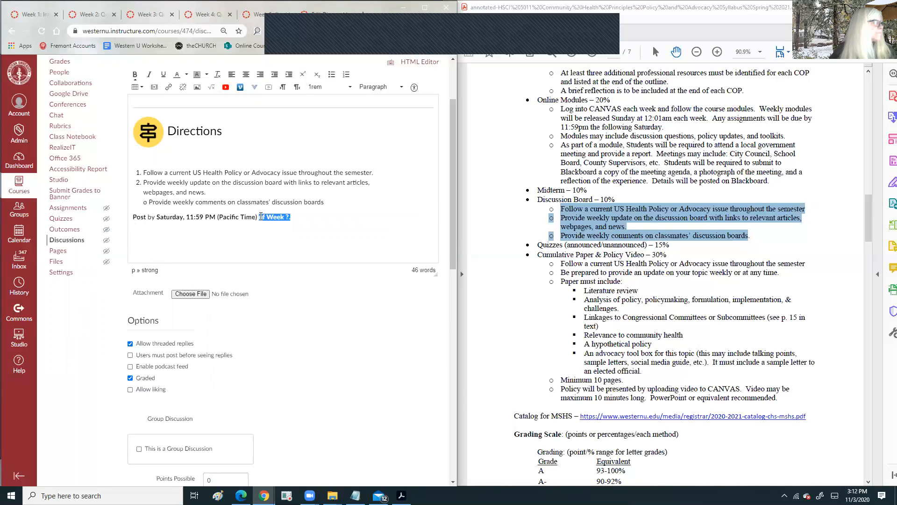
type("each week")
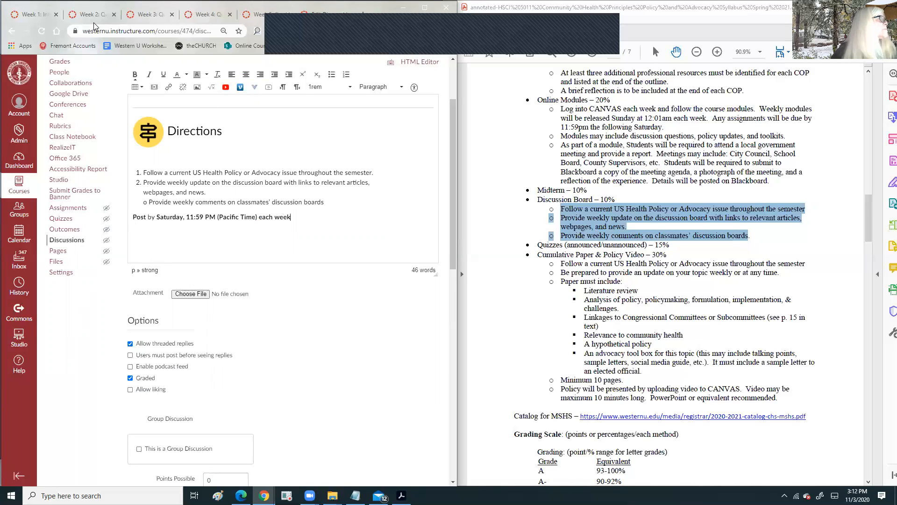
left_click(346, 75)
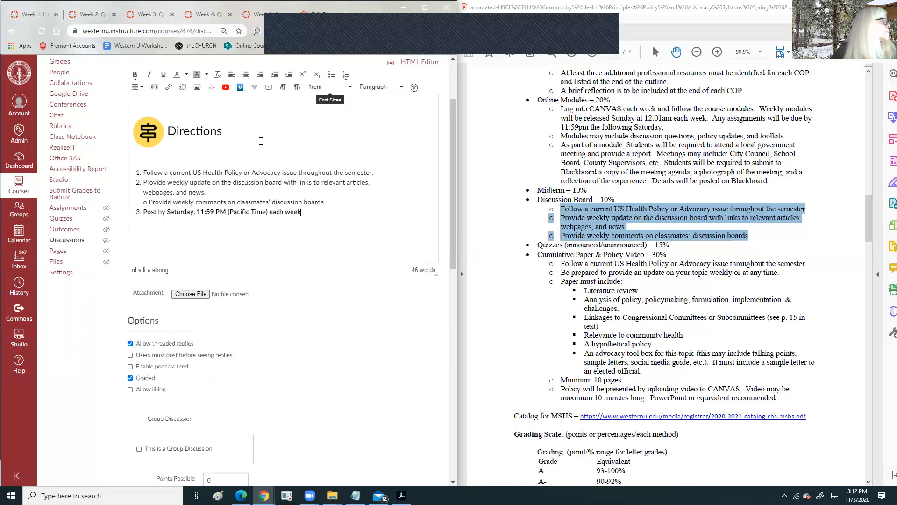
- Bold the first 'Provide' and split the weekly comments line into its own numbered item
double_click(154, 173)
double_click(152, 182)
left_click(135, 74)
left_click(149, 202)
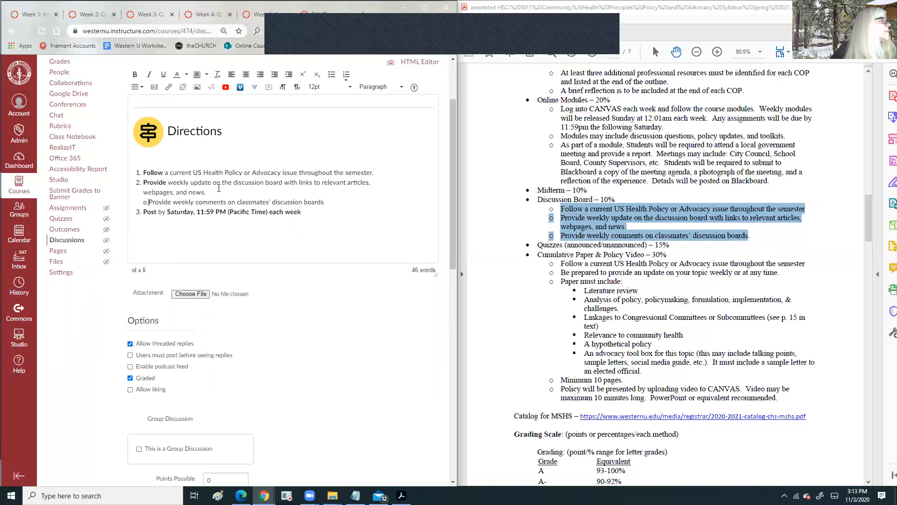
left_click(345, 75)
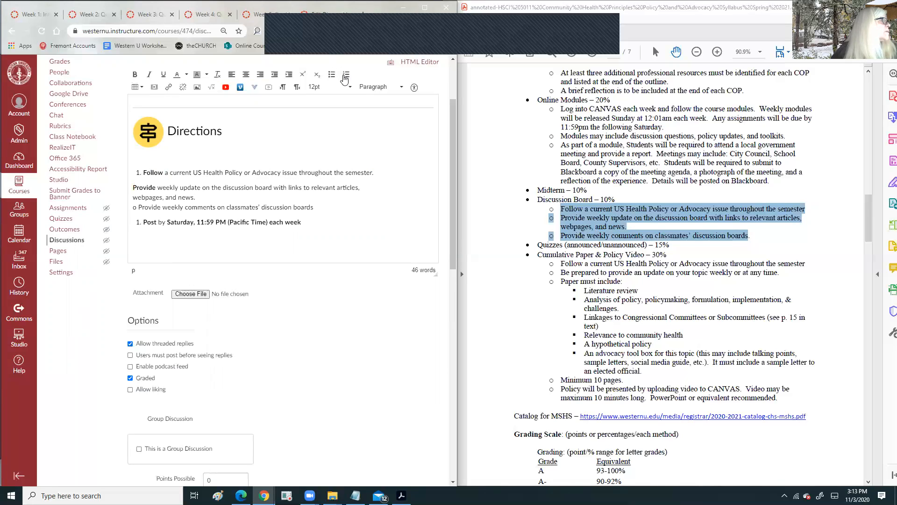
left_click(345, 76)
key("Return")
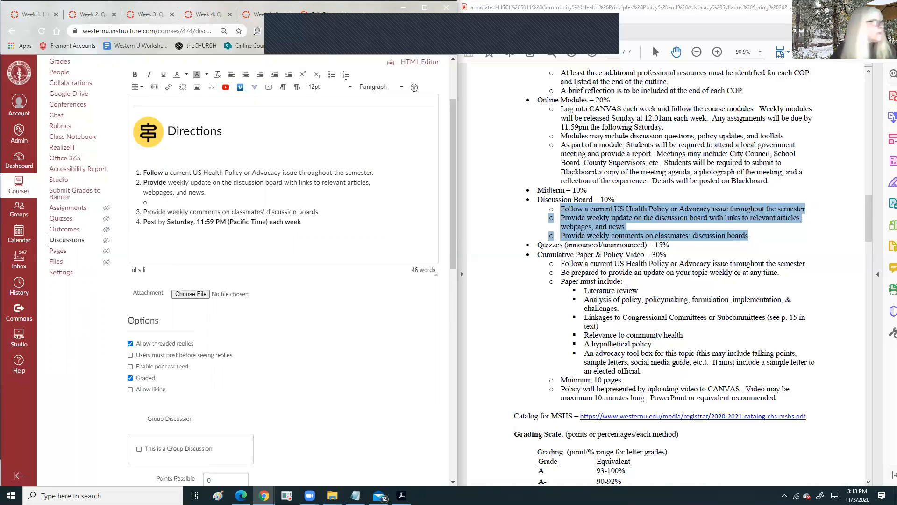
key("BackSpace")
key("BackSpace")
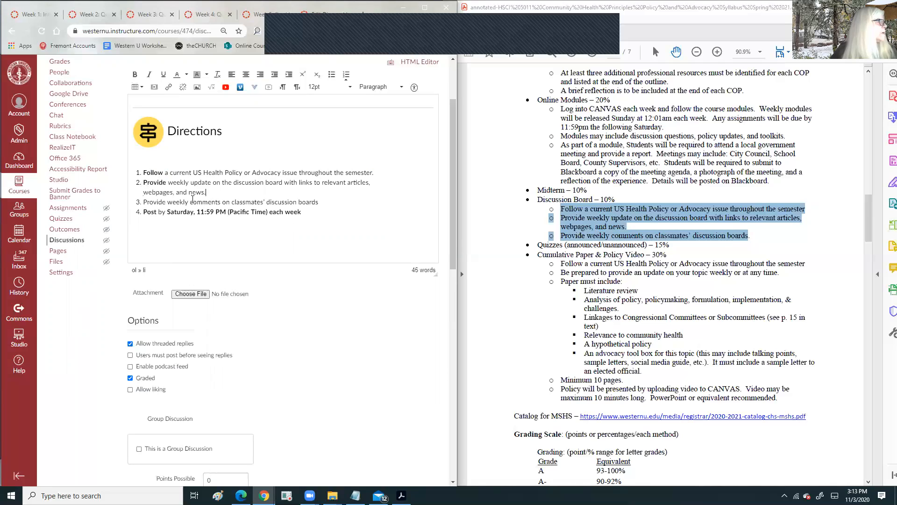
- Bold the second 'Provide' and nest both Provide items under item 1
double_click(146, 201)
left_click(135, 74)
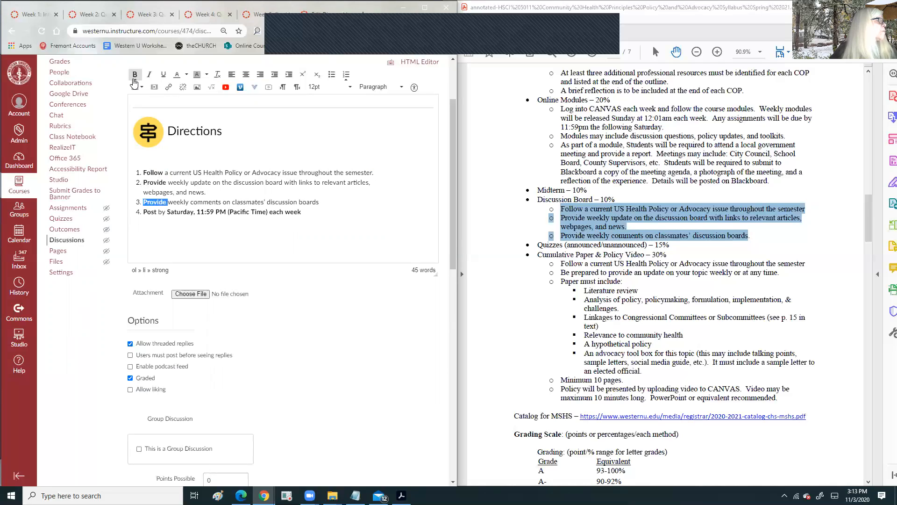
left_click_drag(327, 202, 144, 183)
left_click(289, 74)
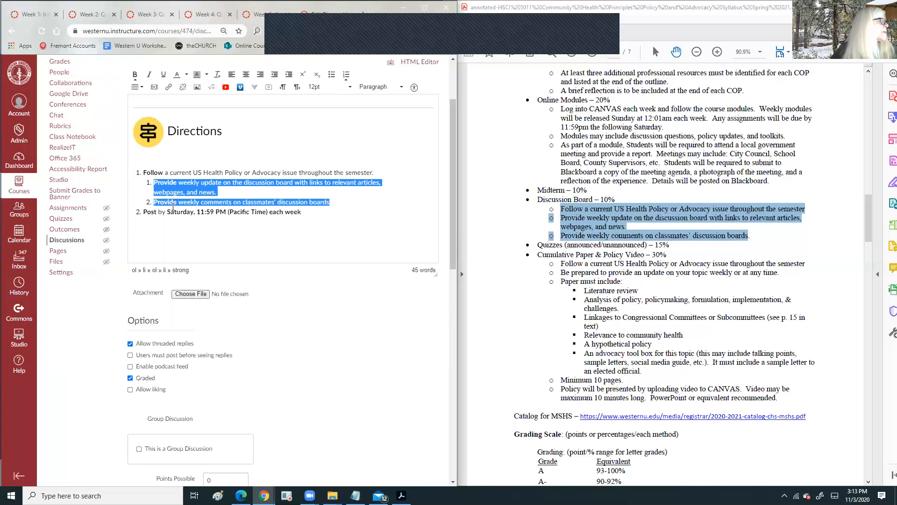
left_click(317, 211)
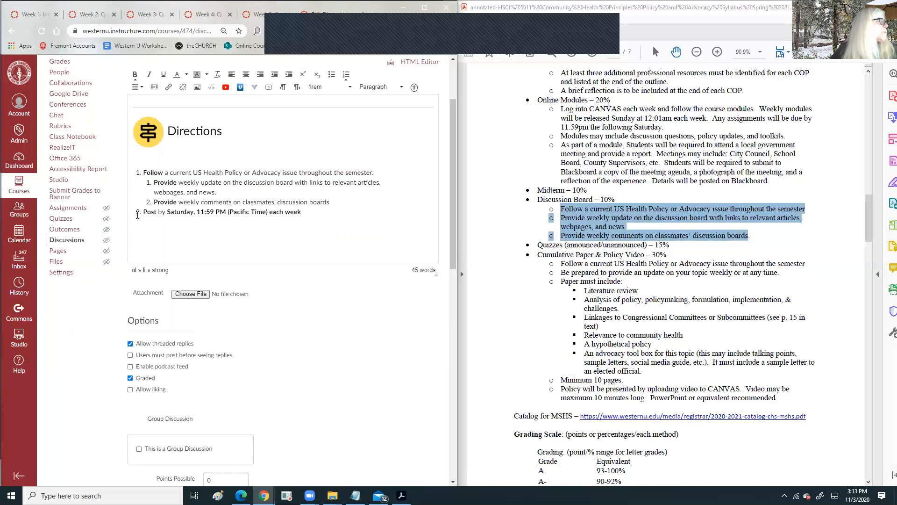
- End the deadline line with a period and move the due date from Jan 18 to Mar 20, 2021
type(".")
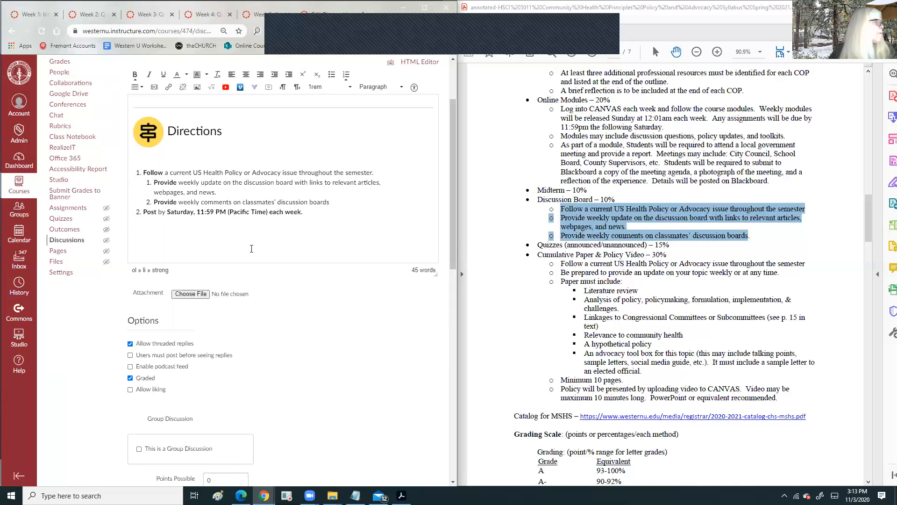
scroll(251, 248, "down", 4)
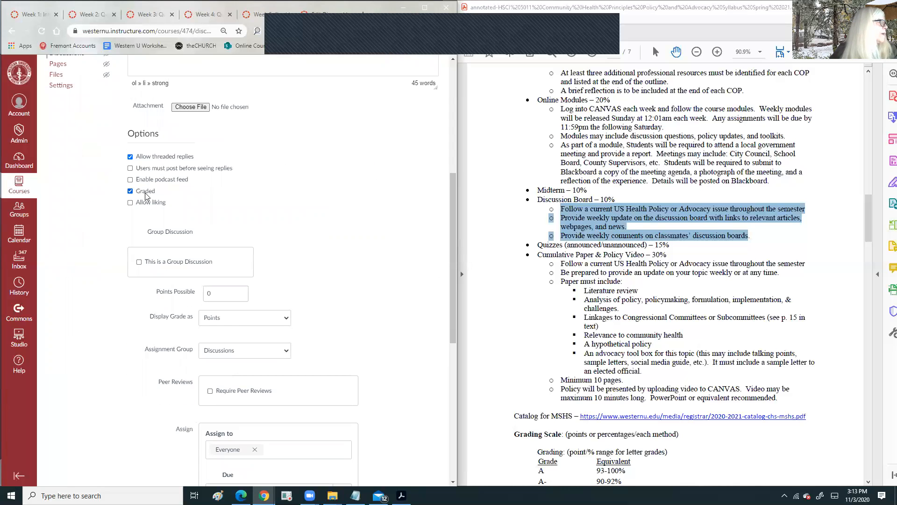
scroll(364, 192, "down", 7)
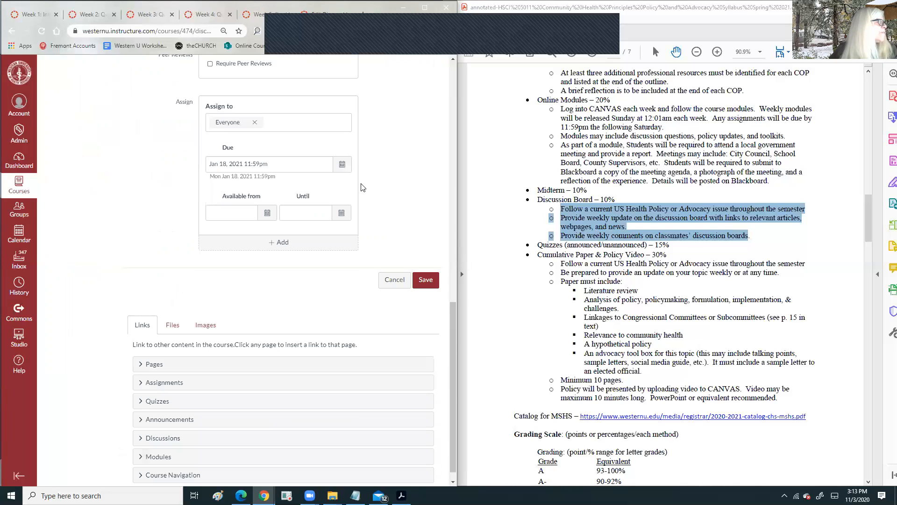
left_click(342, 165)
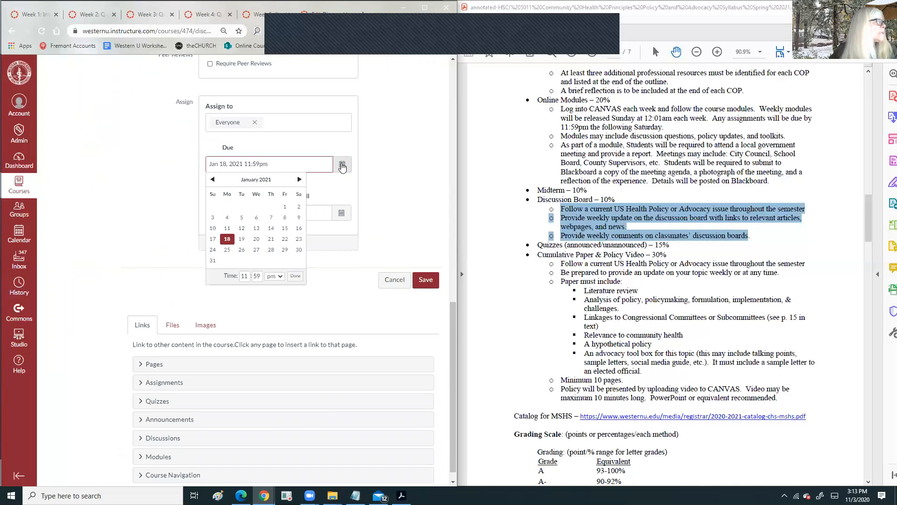
left_click(298, 179)
left_click(298, 180)
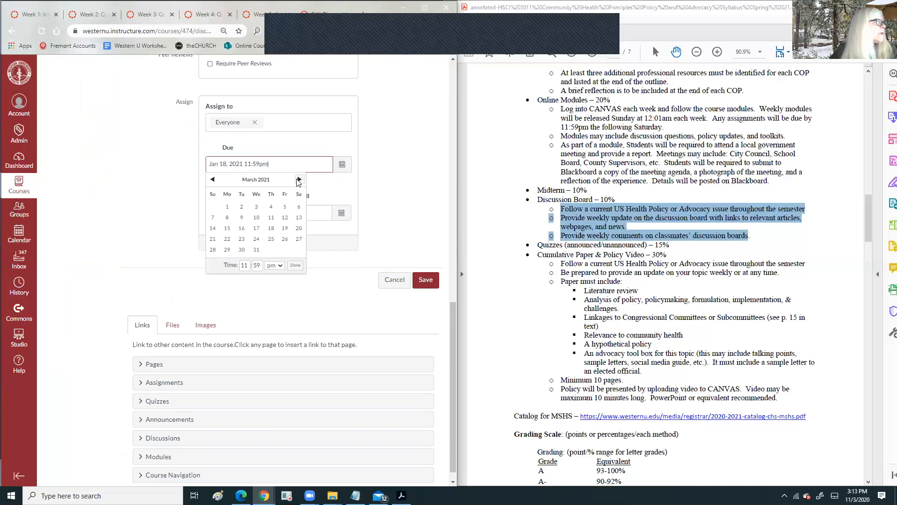
left_click(300, 229)
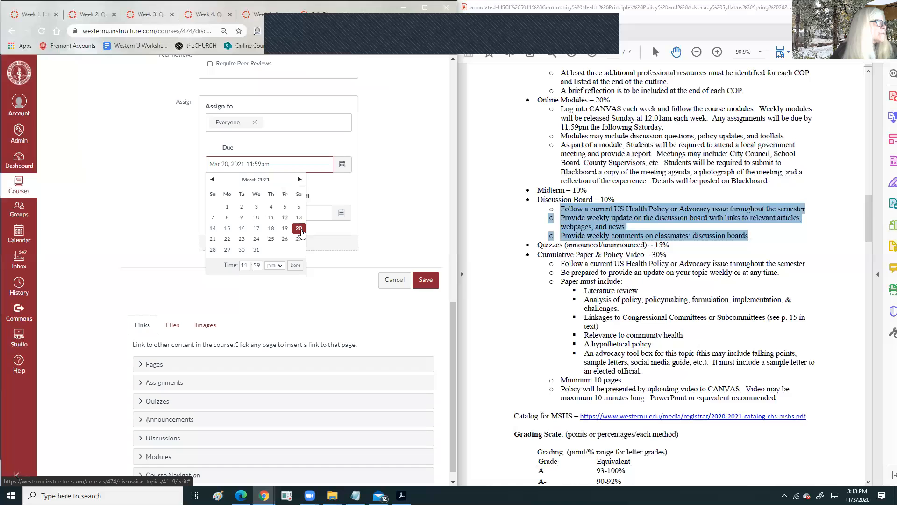
left_click(296, 265)
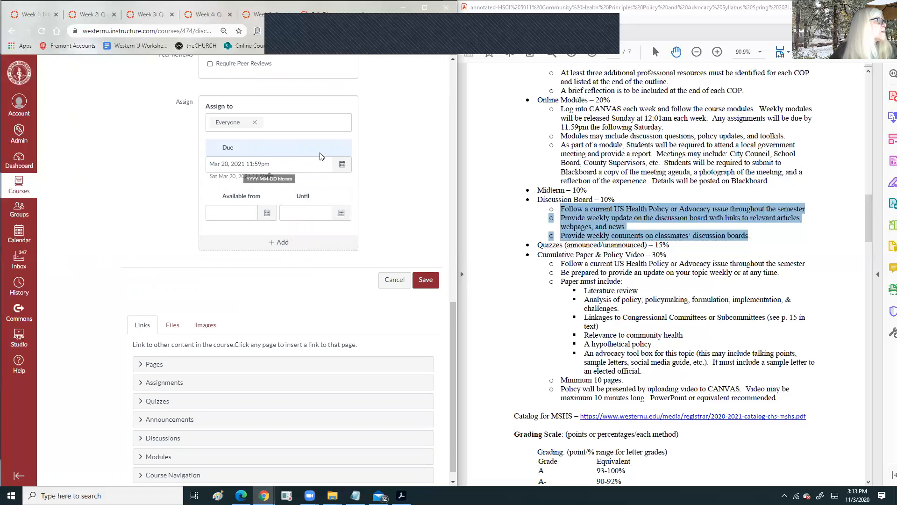
scroll(321, 156, "up", 1)
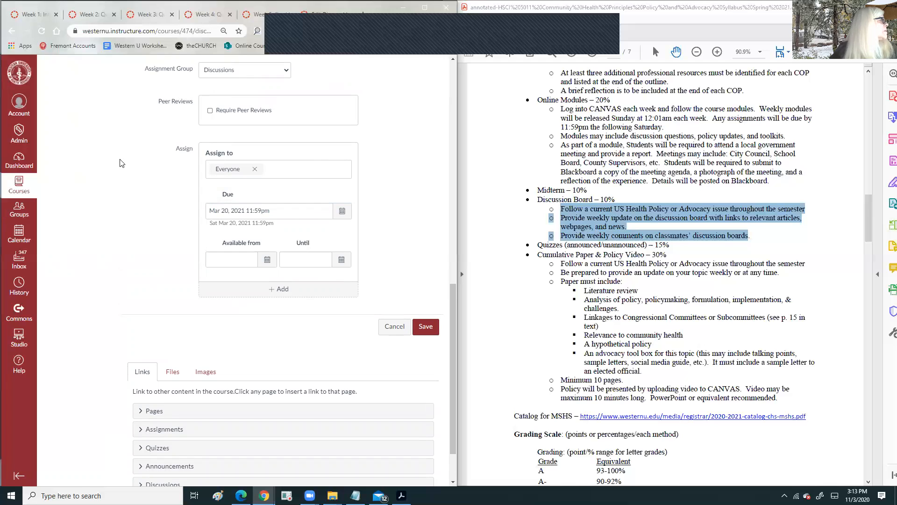
scroll(99, 150, "up", 10)
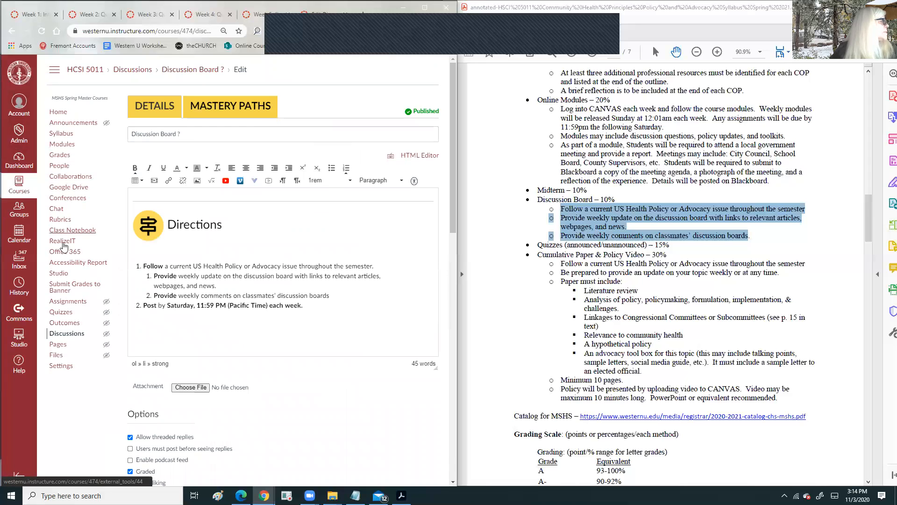
- Check the chapter outline and discussion due dates in a separate Assignments window, then close it
right_click(61, 313)
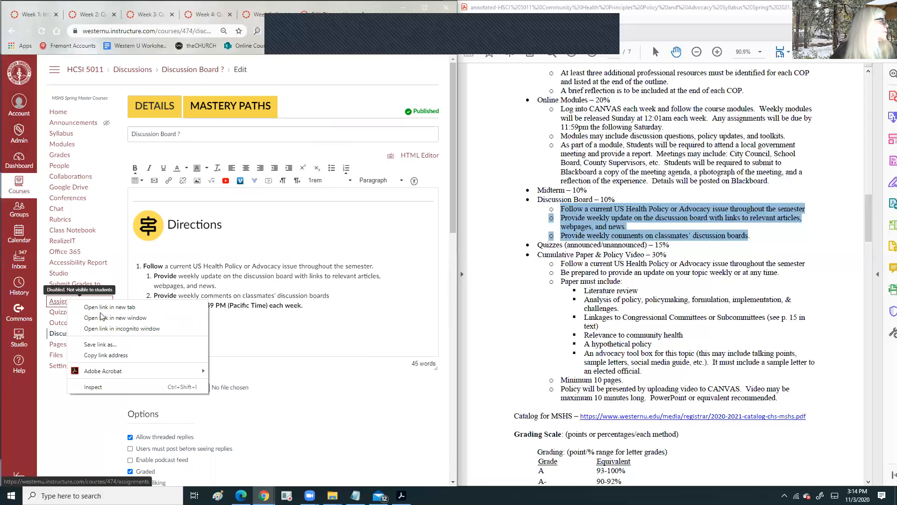
left_click(100, 317)
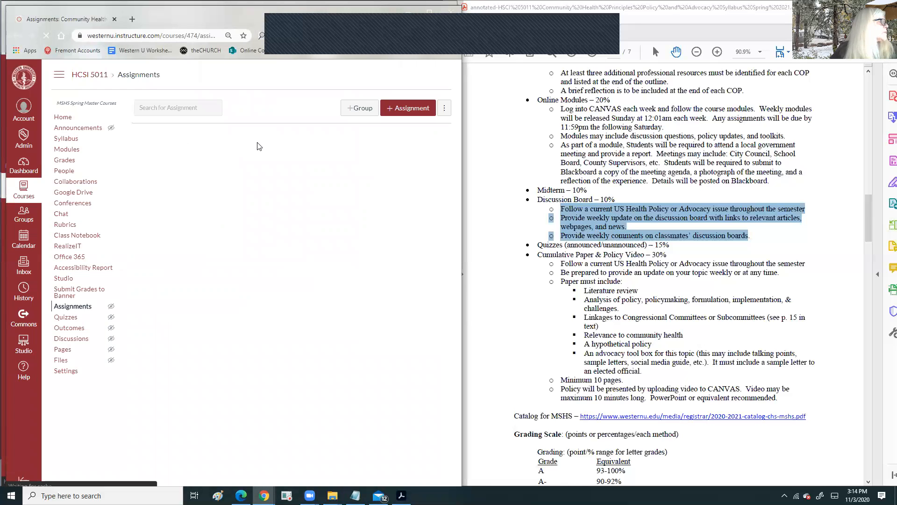
scroll(201, 260, "down", 6)
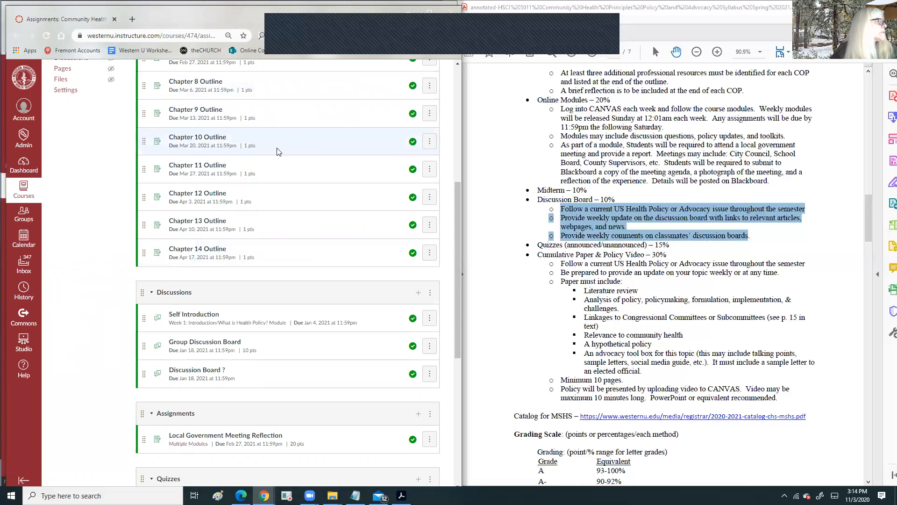
left_click(451, 13)
- Move the Discussion Board due date from Mar 20 to Apr 17, 2021 and save the discussion
scroll(246, 250, "down", 10)
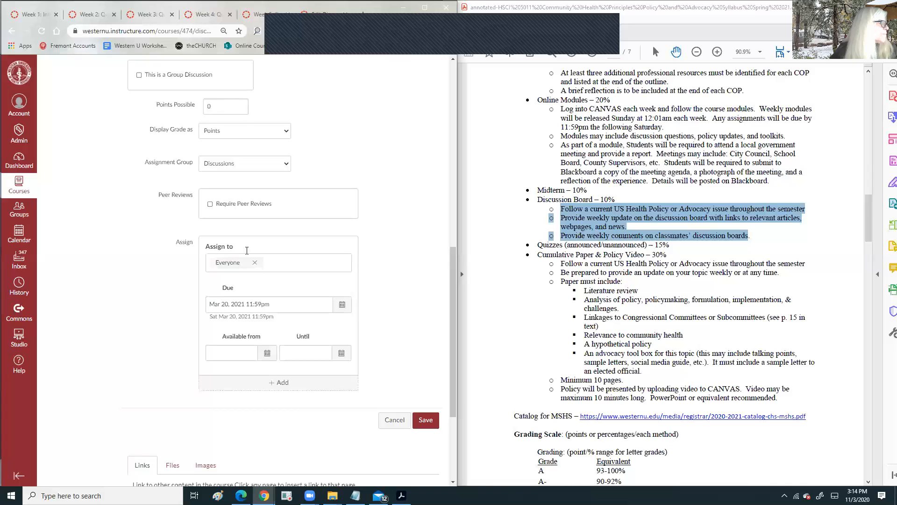
scroll(247, 250, "down", 1)
left_click(342, 260)
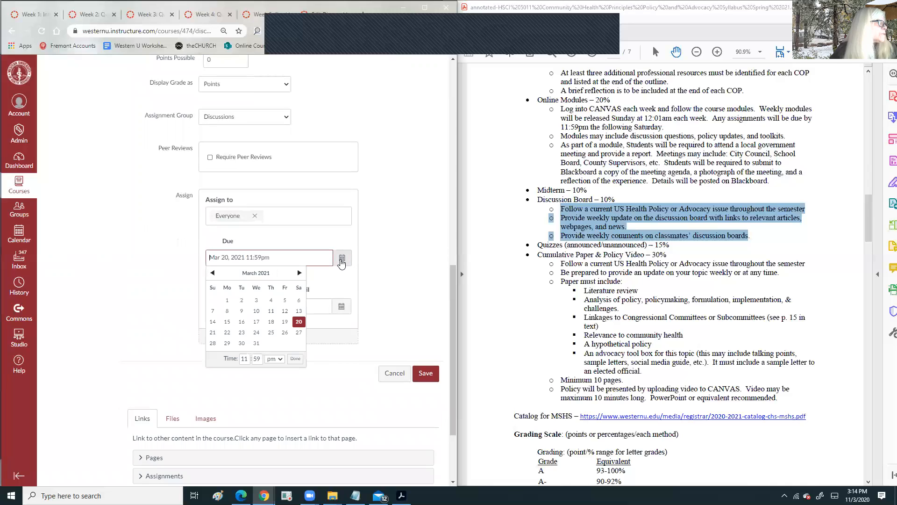
left_click(299, 273)
left_click(298, 322)
left_click(295, 359)
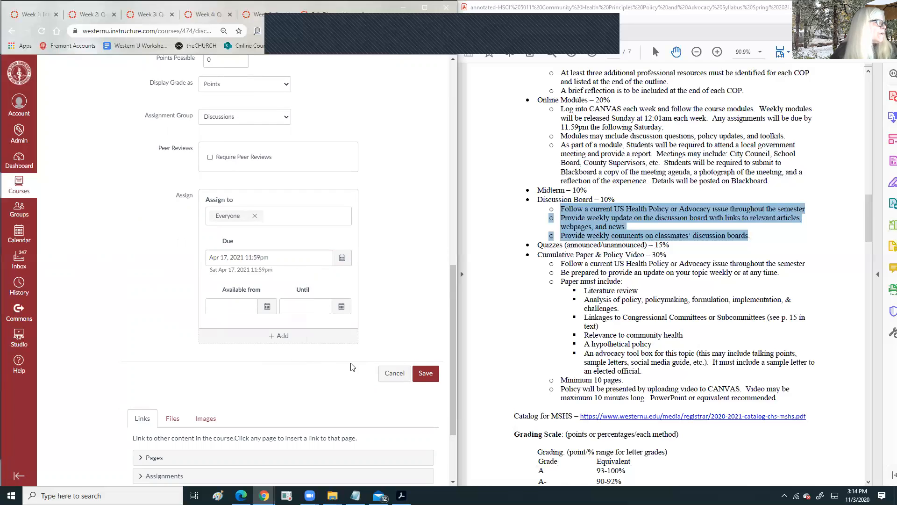
left_click(426, 373)
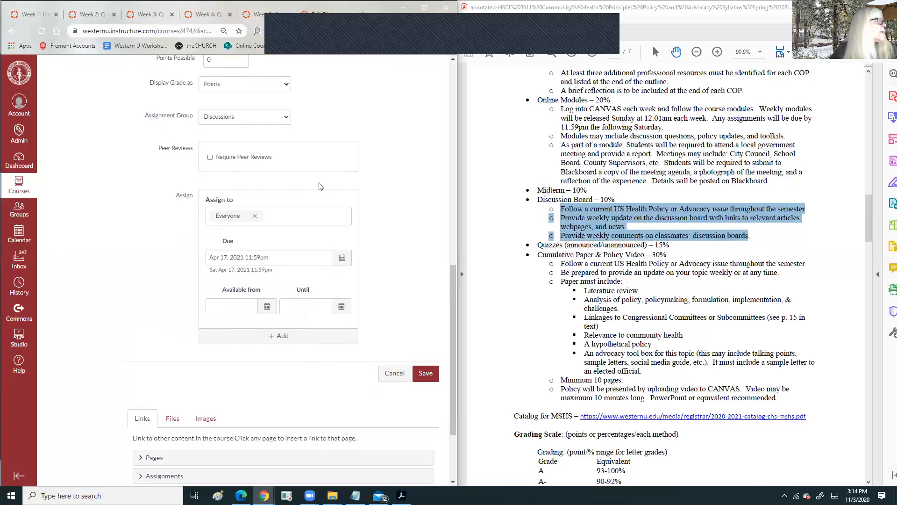
scroll(318, 184, "up", 1)
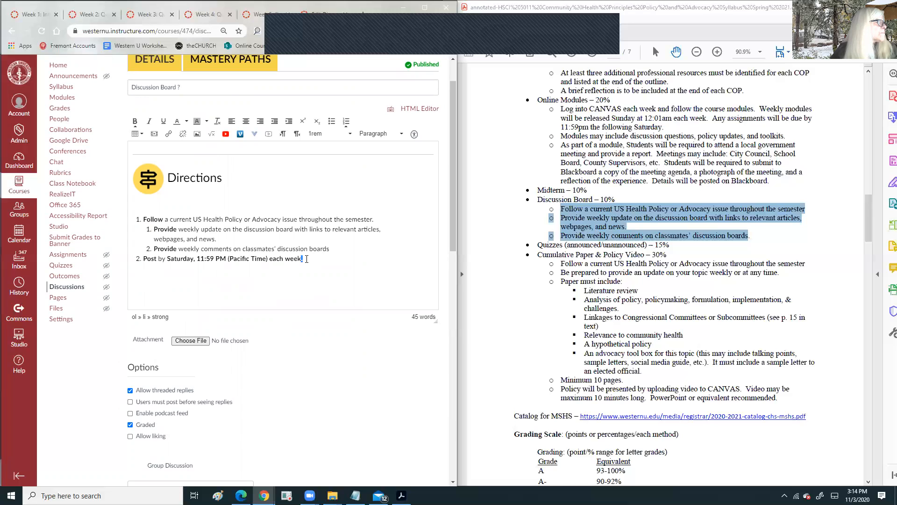
scroll(337, 257, "down", 10)
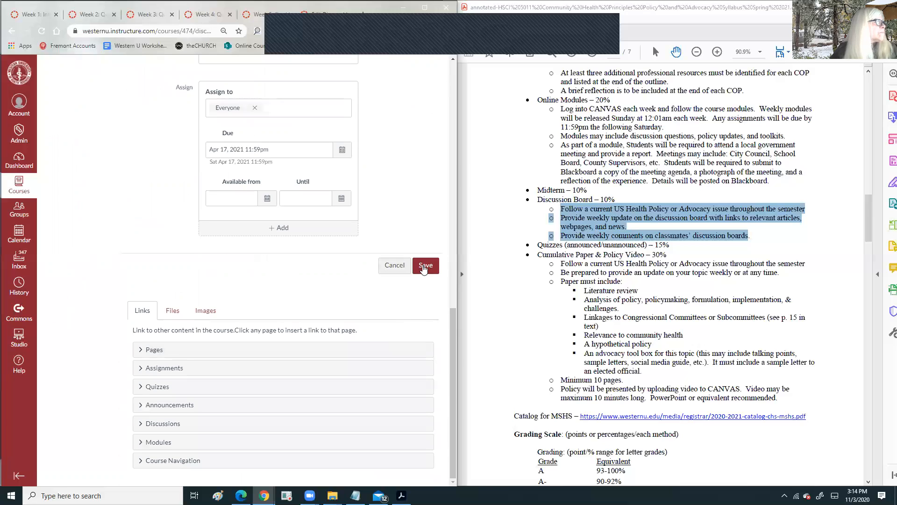
left_click(423, 266)
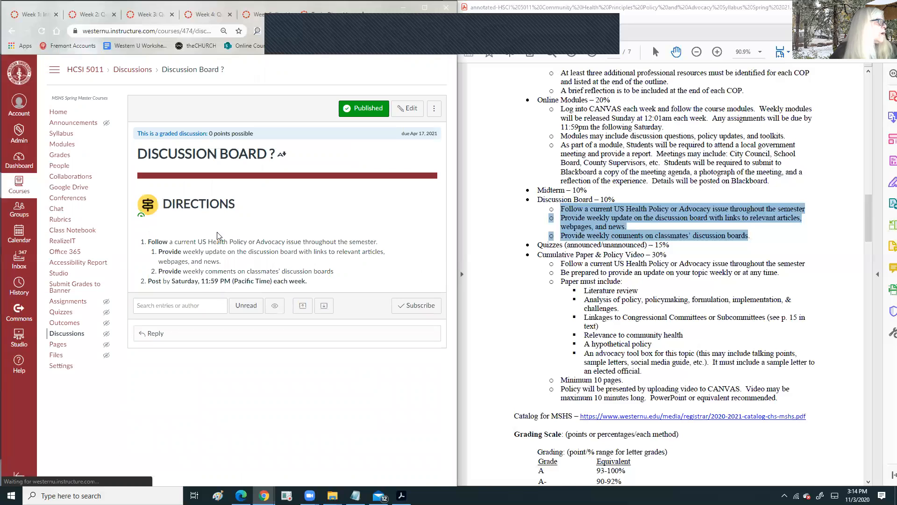
- Delete the blank line under the Directions heading and save the discussion
left_click(408, 109)
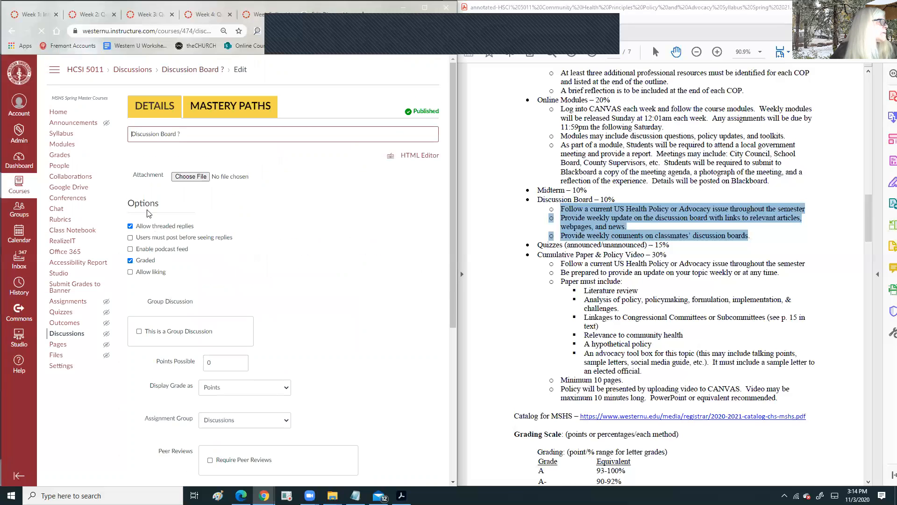
left_click(148, 237)
left_click(144, 252)
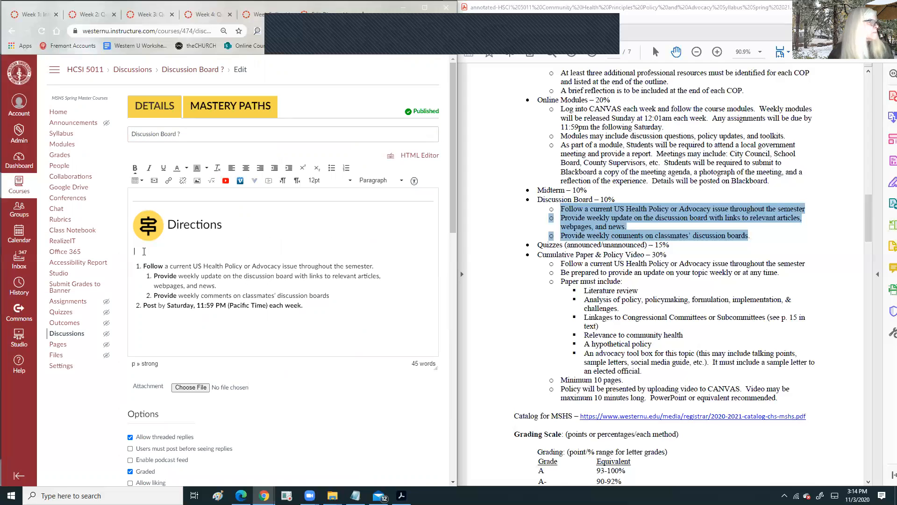
key("BackSpace")
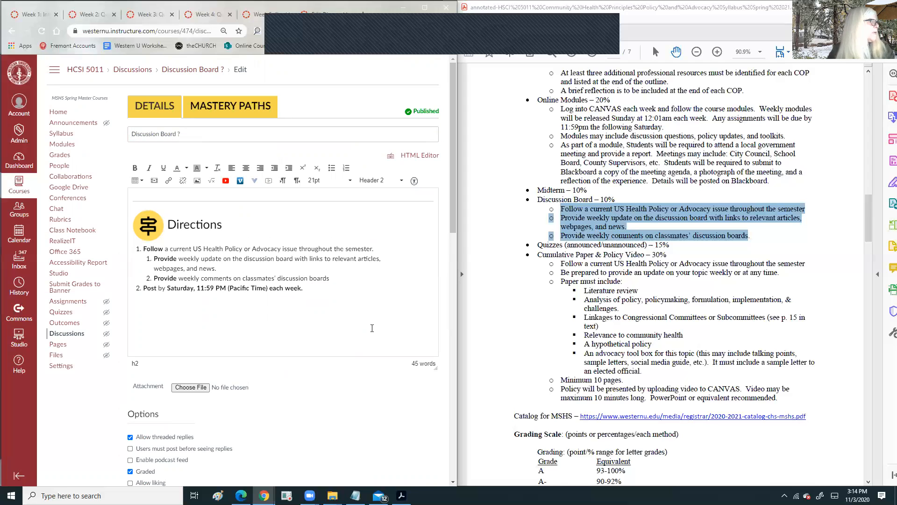
scroll(395, 302, "down", 10)
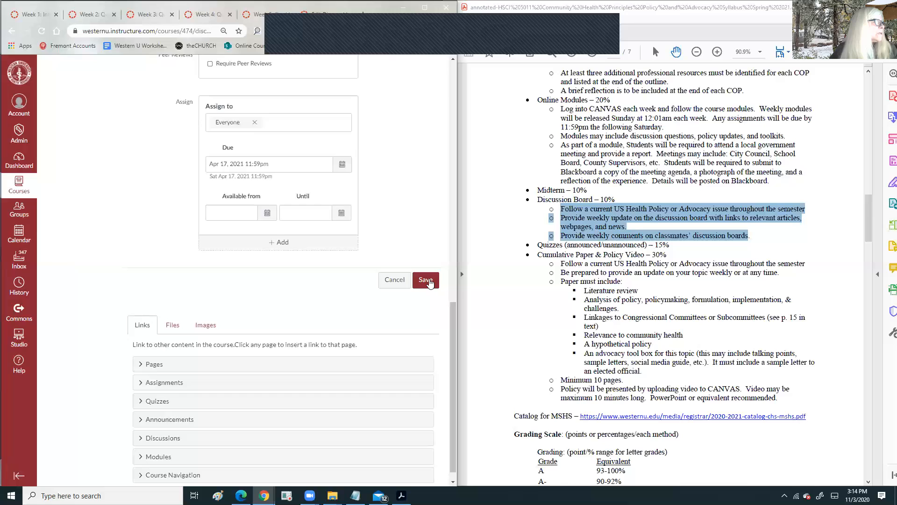
left_click(423, 280)
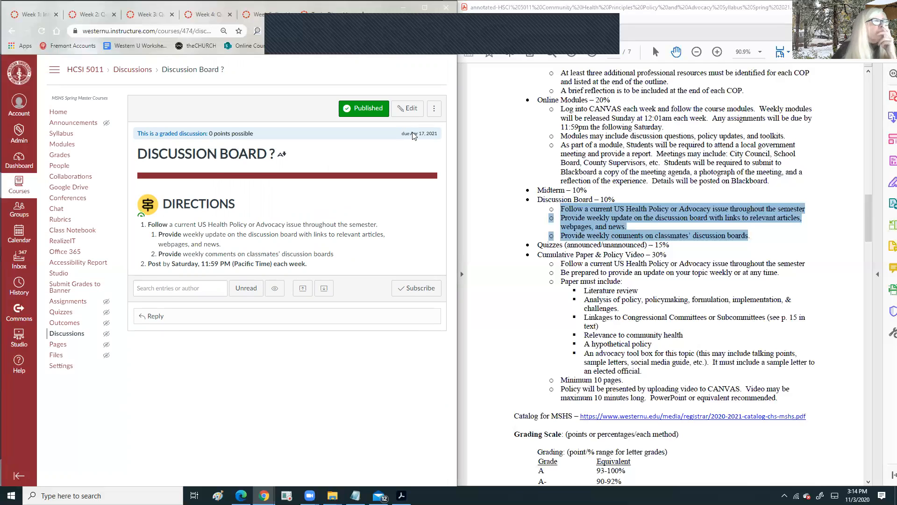
left_click(590, 256)
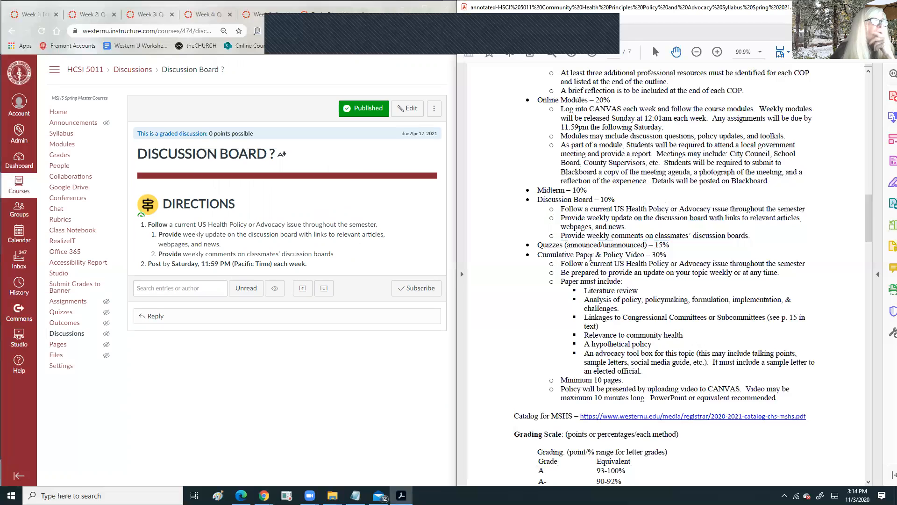
- Copy the 'Cumulative Paper & Policy Video' heading from the syllabus and return to Canvas
scroll(597, 132, "up", 2)
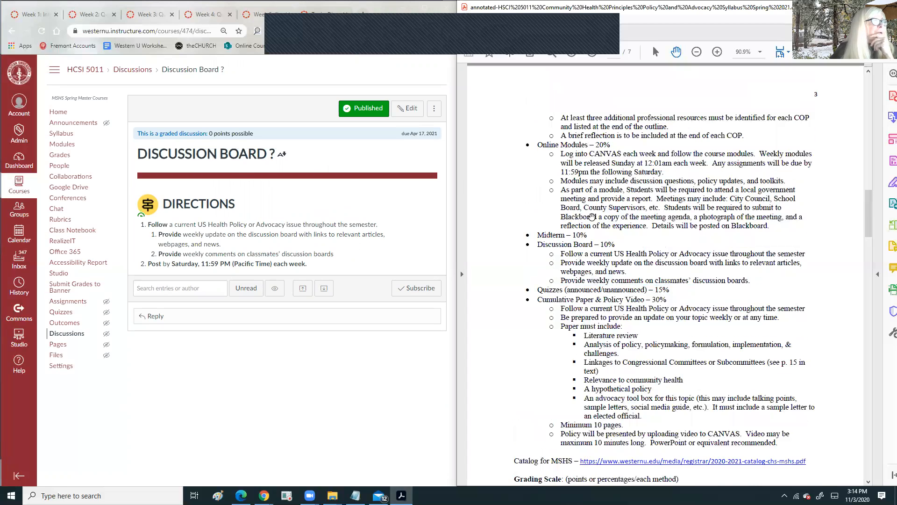
scroll(595, 212, "up", 6)
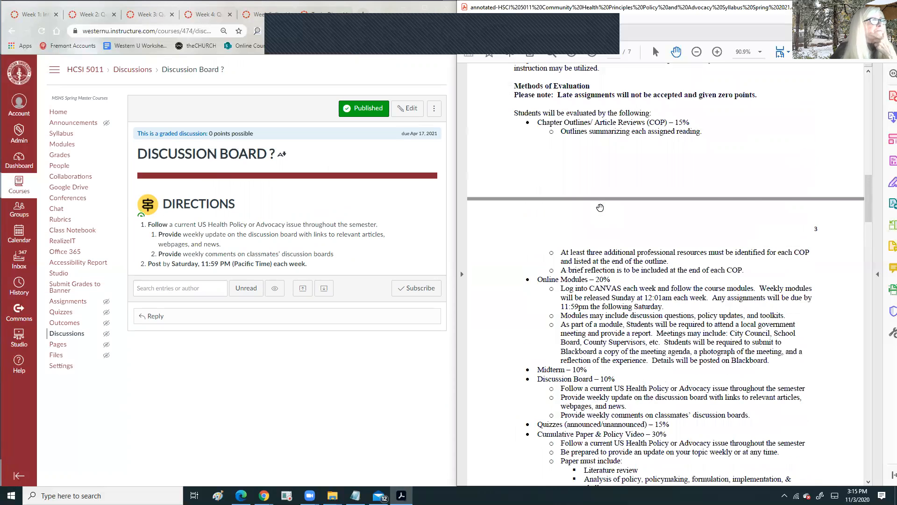
scroll(600, 208, "down", 11)
scroll(591, 186, "down", 1)
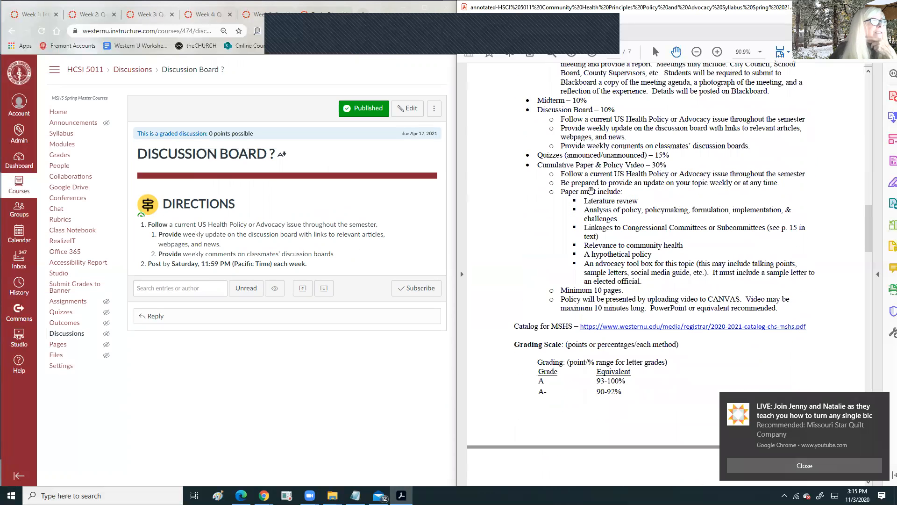
double_click(547, 164)
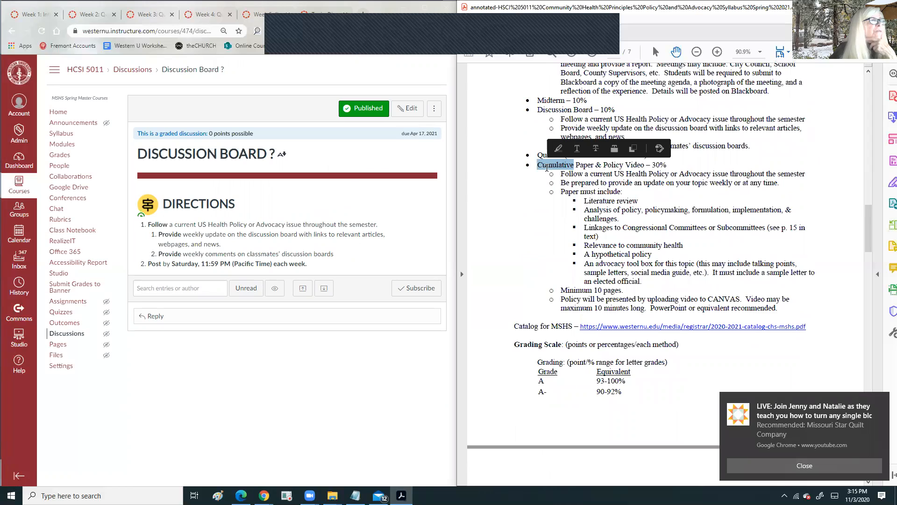
left_click(638, 168)
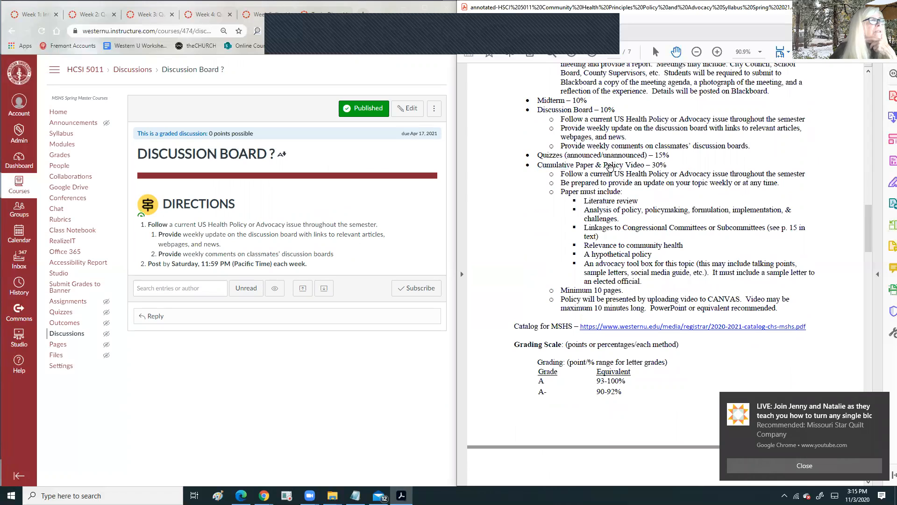
double_click(546, 166)
left_click_drag(644, 166, 540, 167)
right_click(540, 167)
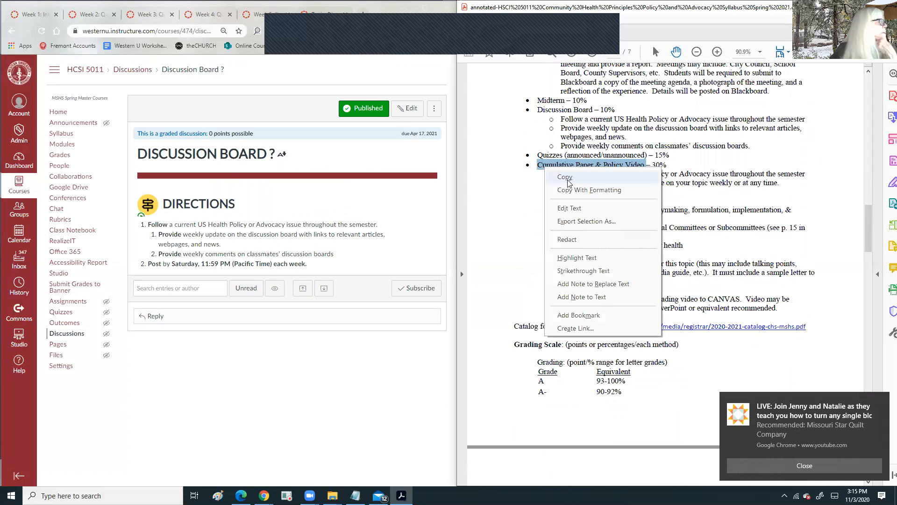
left_click(548, 176)
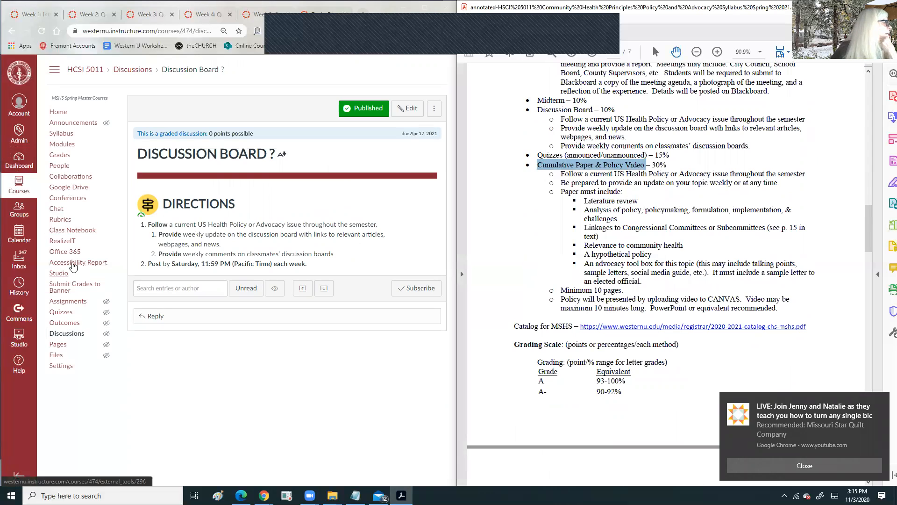
left_click(66, 303)
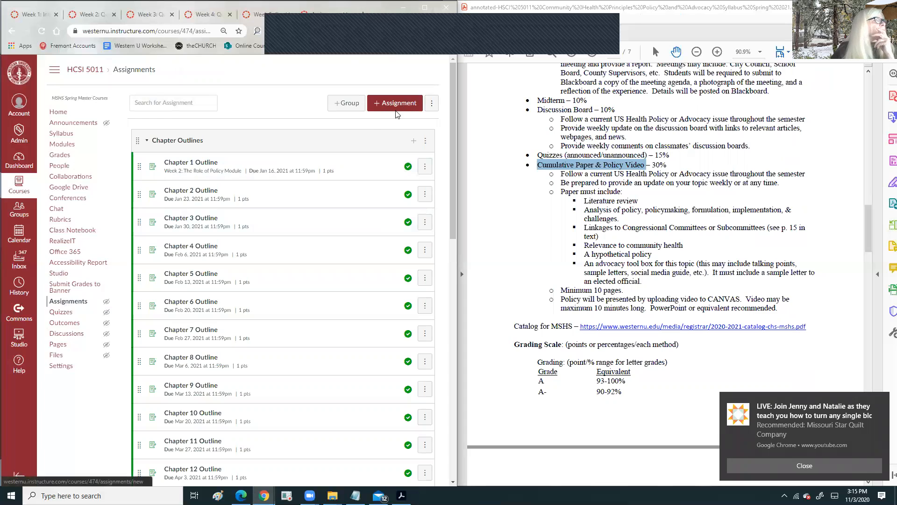
left_click(12, 33)
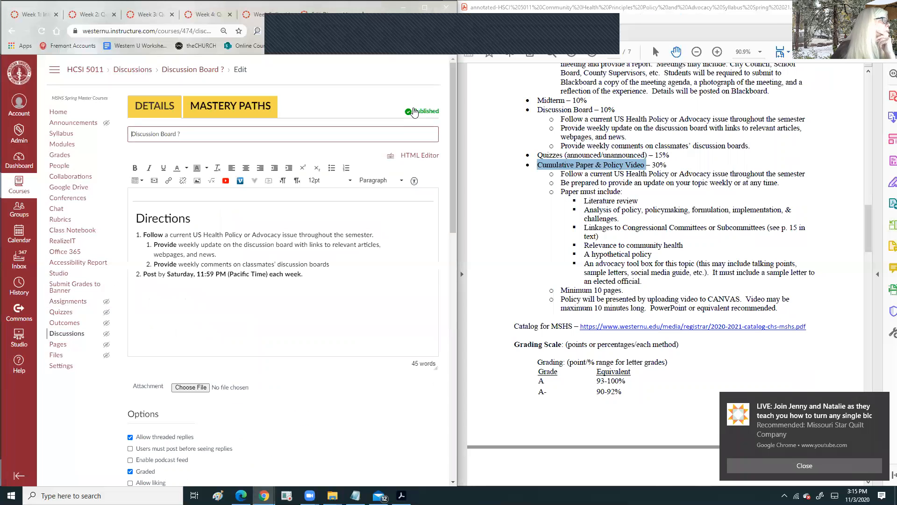
- Retitle the discussion 'Discussion Board: US Health Policy or Advocacy', save it, and return to Assignments
left_click_drag(193, 249, 256, 249)
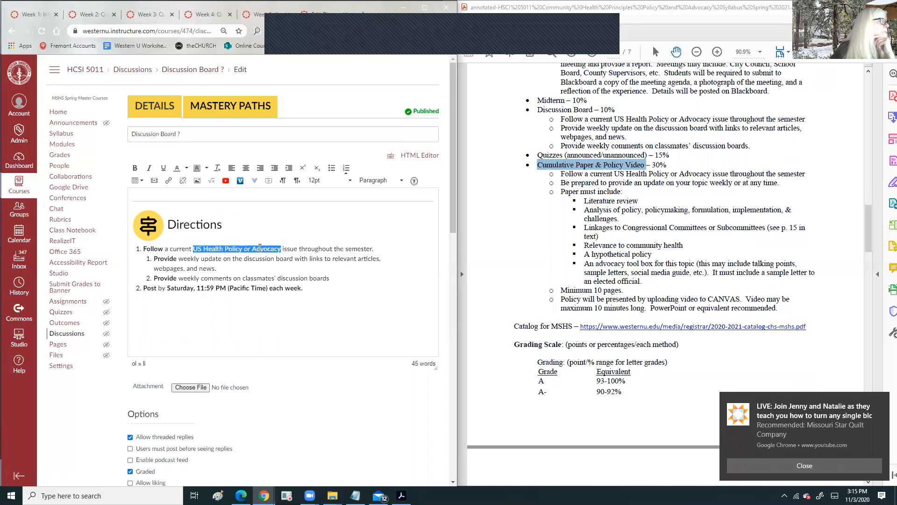
right_click(259, 248)
left_click(280, 281)
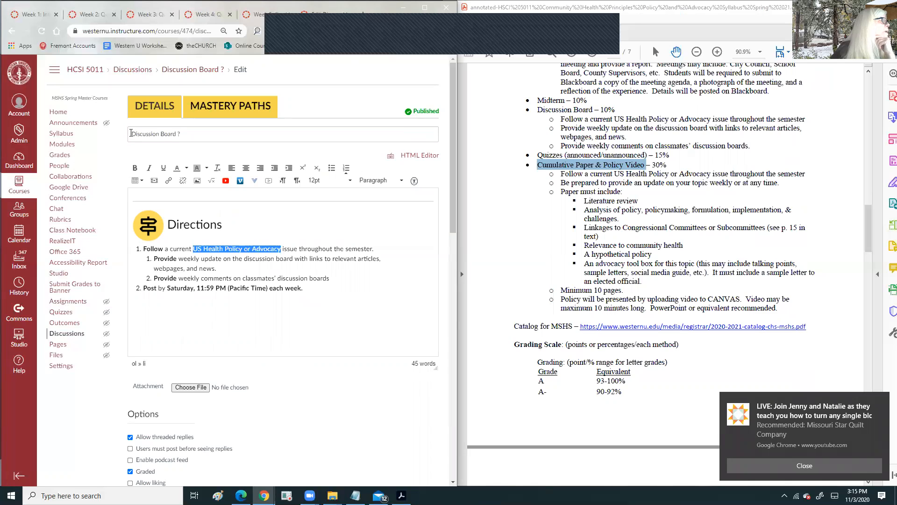
left_click_drag(160, 137, 189, 136)
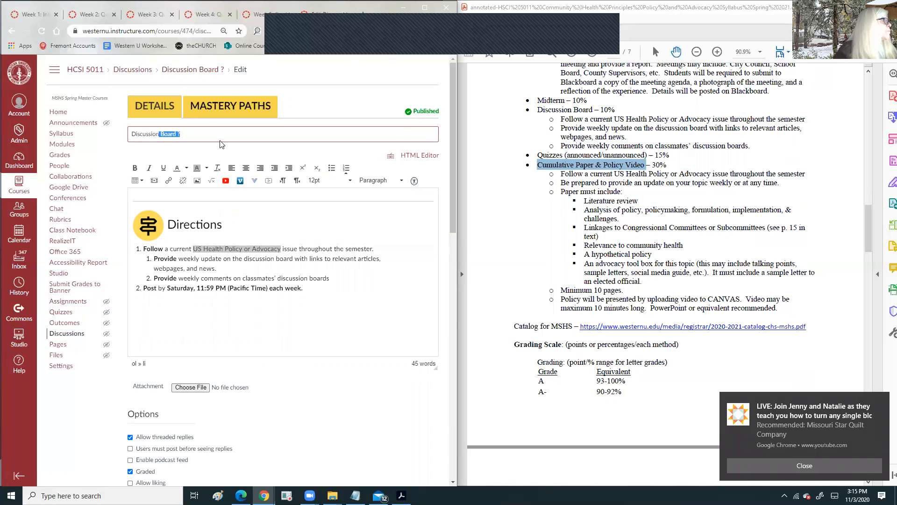
left_click(184, 134)
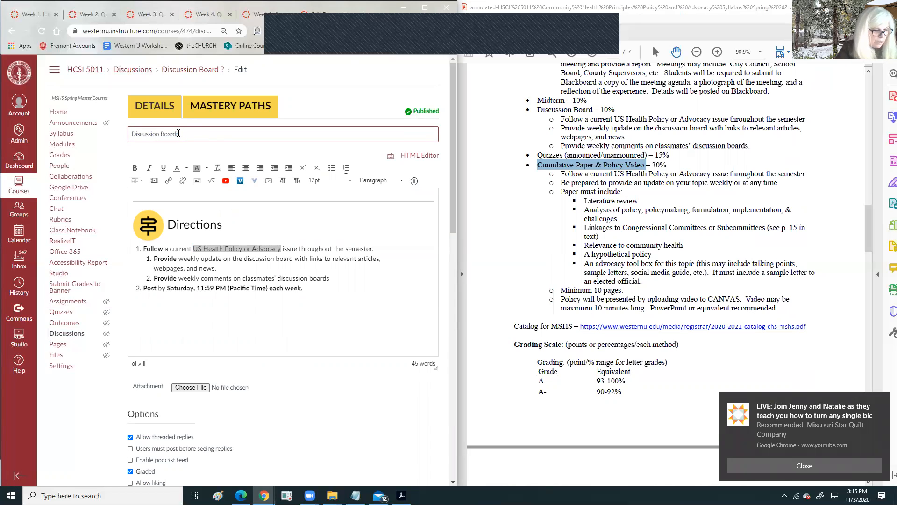
key("ctrl+v")
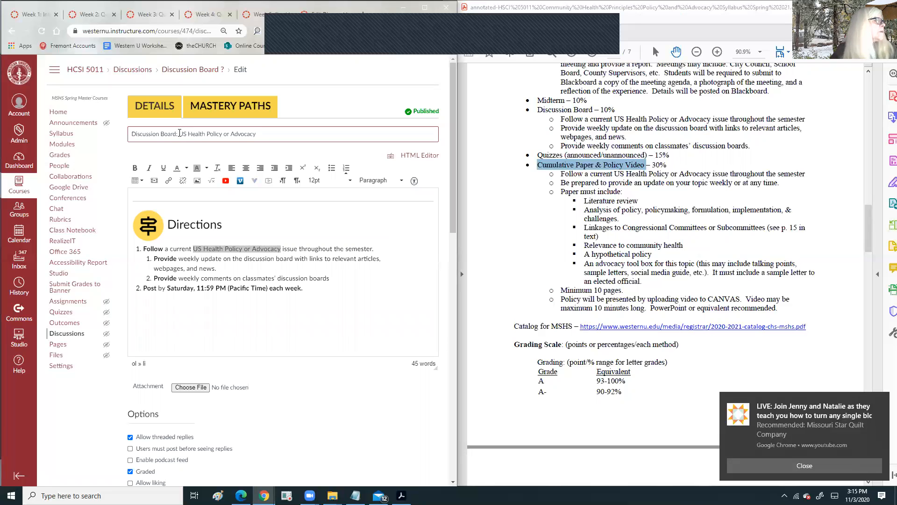
scroll(372, 282, "down", 11)
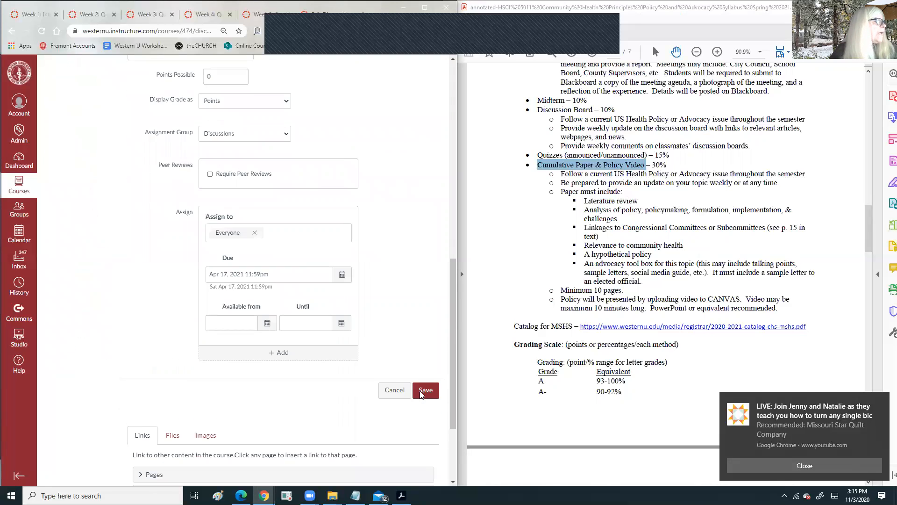
left_click(424, 375)
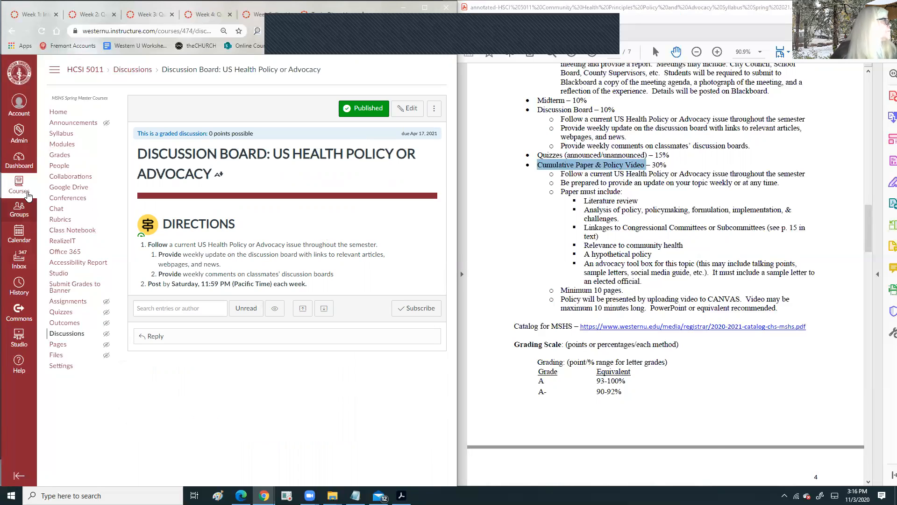
left_click(58, 303)
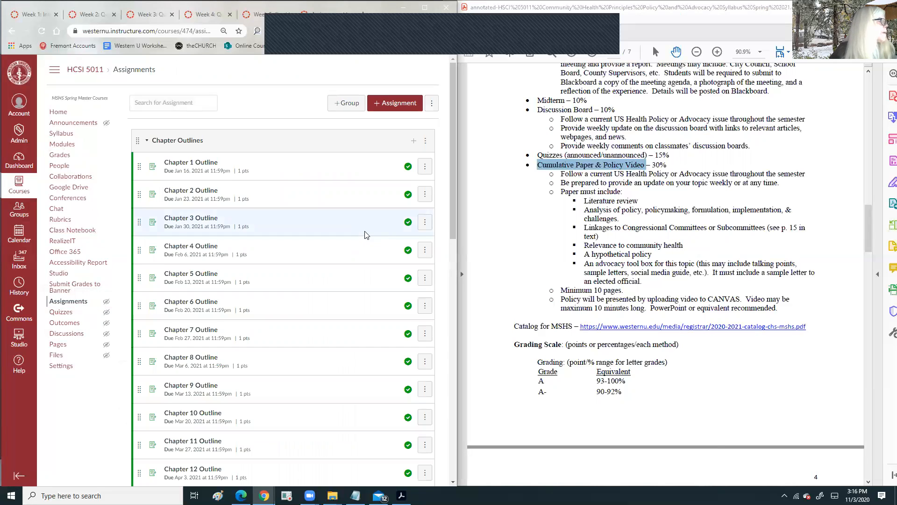
- Duplicate the Local Government Meeting Reflection assignment, publish the copy, and start editing it
scroll(356, 250, "down", 10)
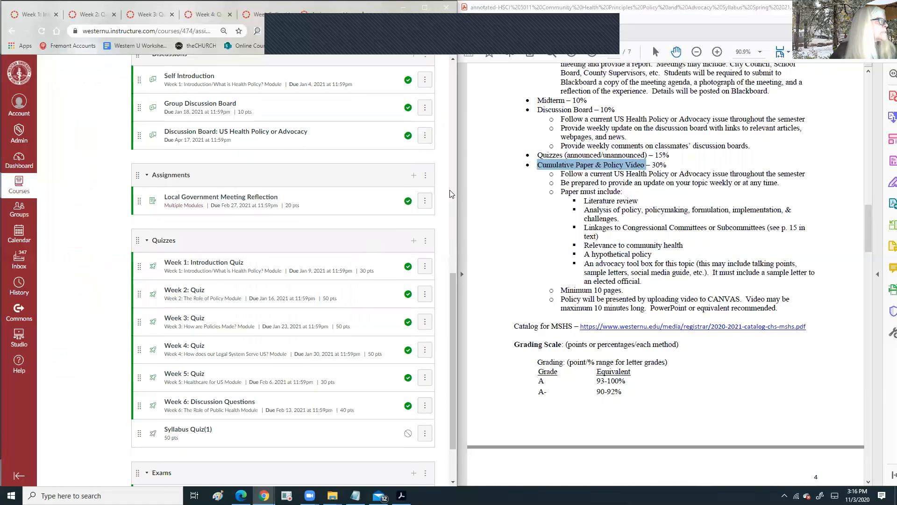
left_click(424, 203)
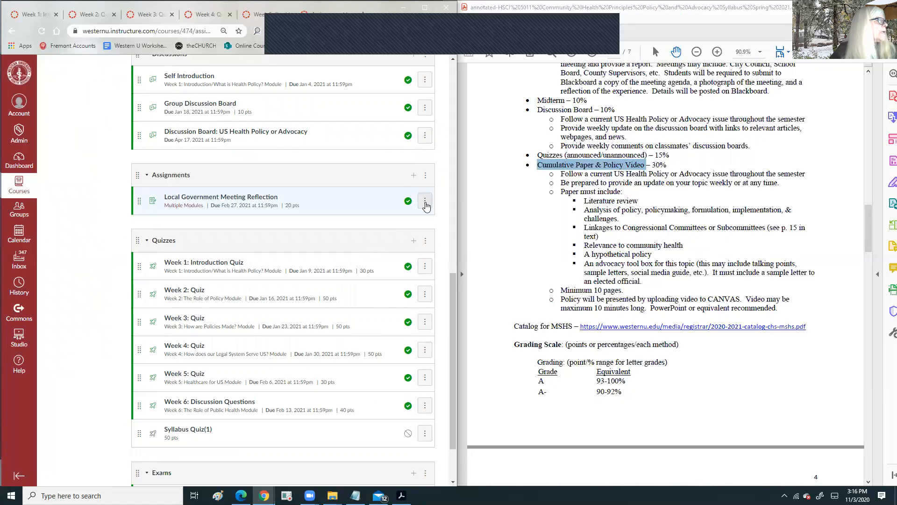
left_click(410, 241)
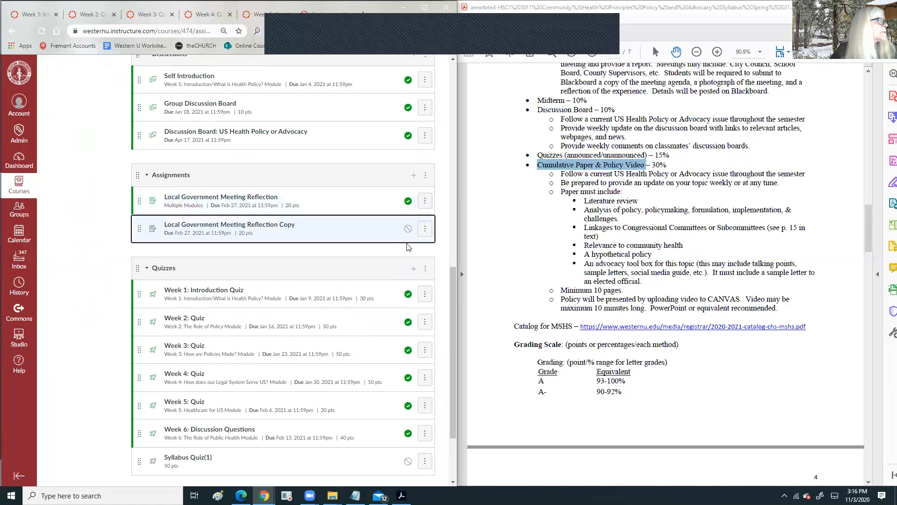
left_click(407, 229)
left_click(425, 229)
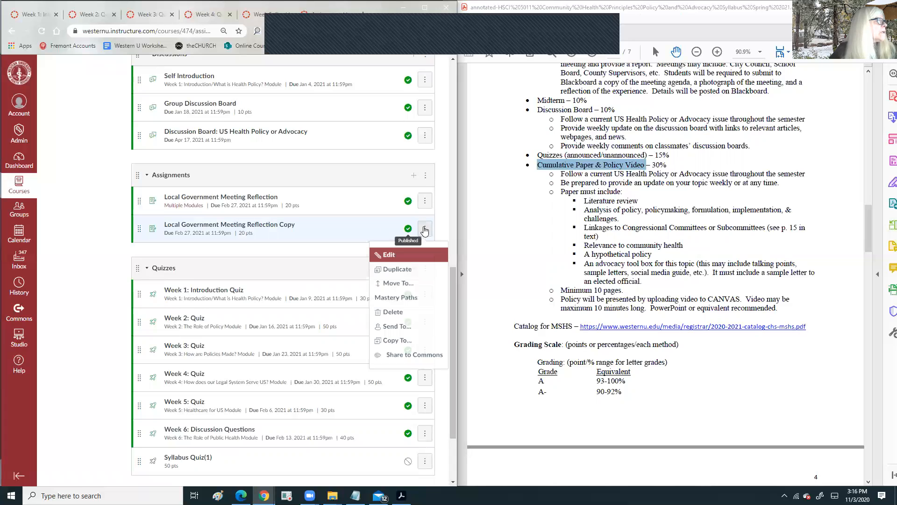
left_click(387, 255)
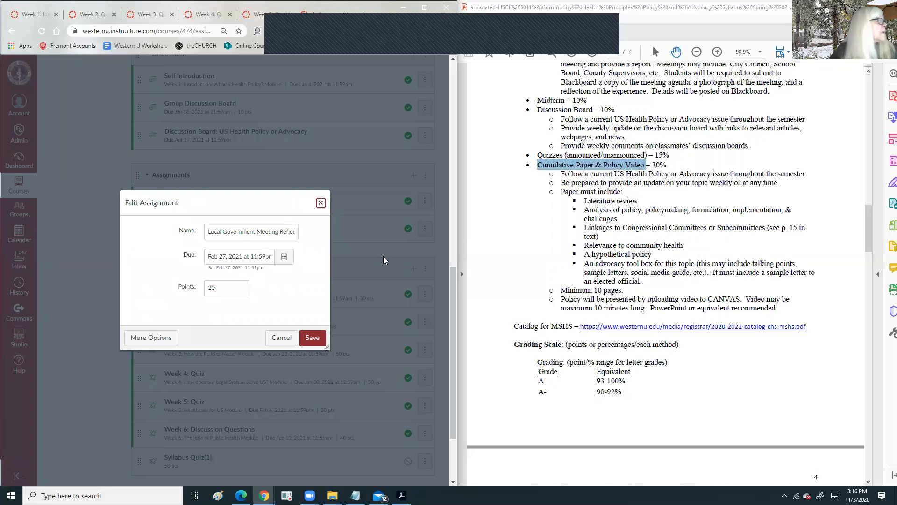
- Rename the copy 'Cumulative Paper & Policy Video', set its due date to April 17, 2021, and save
right_click(566, 166)
left_click(592, 177)
left_click_drag(204, 231, 304, 233)
right_click(282, 229)
left_click(302, 276)
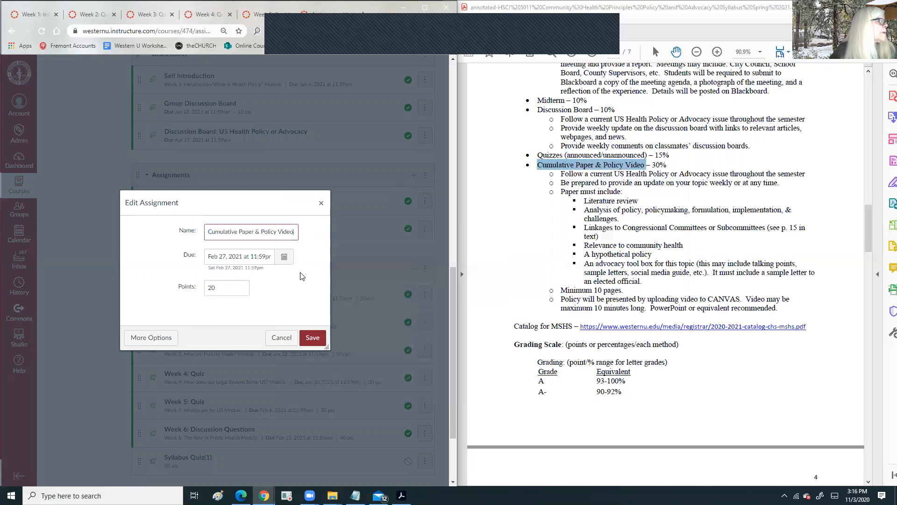
left_click(283, 257)
left_click(298, 272)
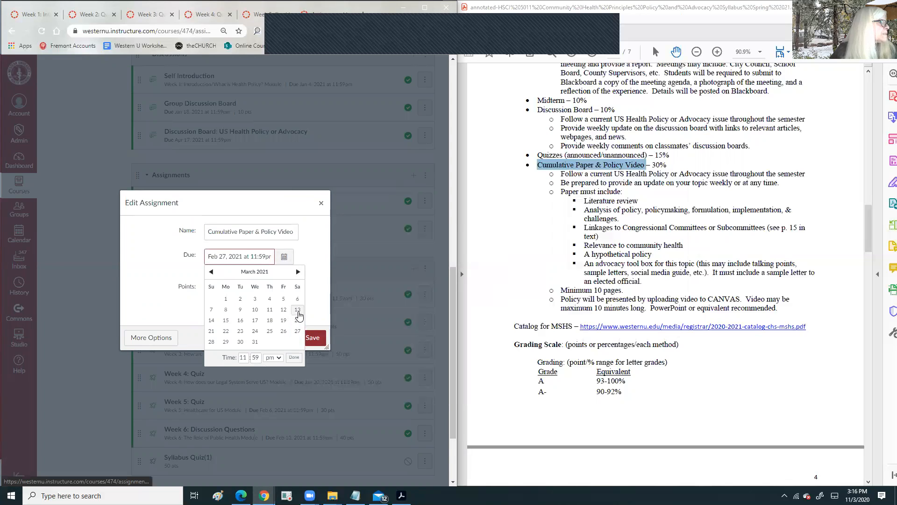
left_click(298, 272)
left_click(297, 320)
left_click(294, 358)
left_click(310, 338)
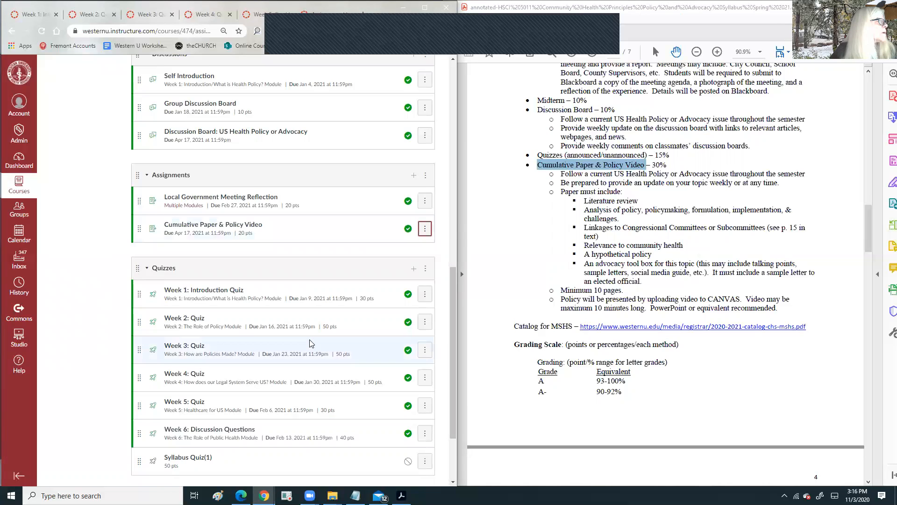
- Open the Cumulative Paper & Policy Video assignment in edit mode
left_click(228, 224)
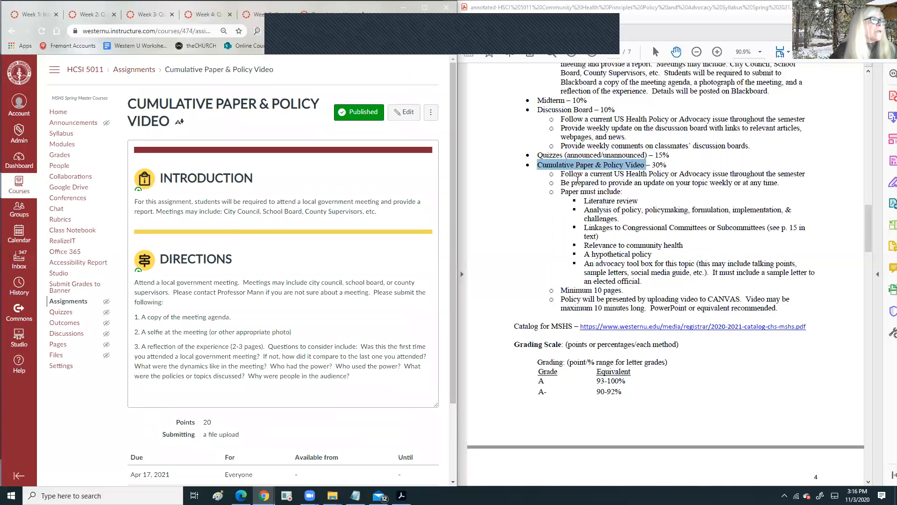
left_click(567, 170)
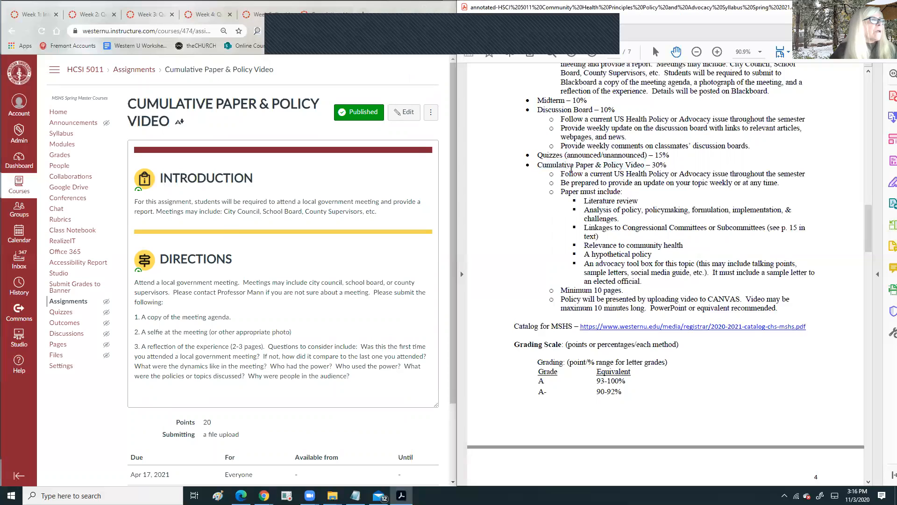
left_click(409, 113)
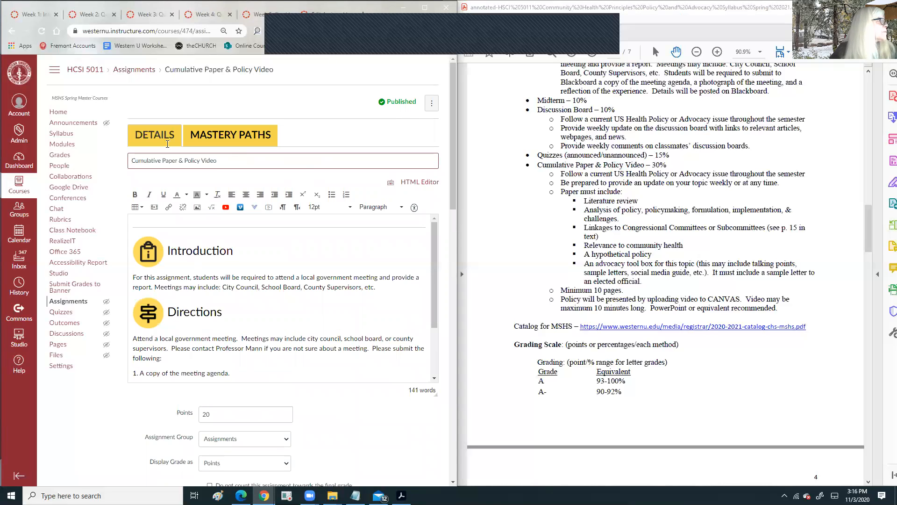
left_click(563, 172)
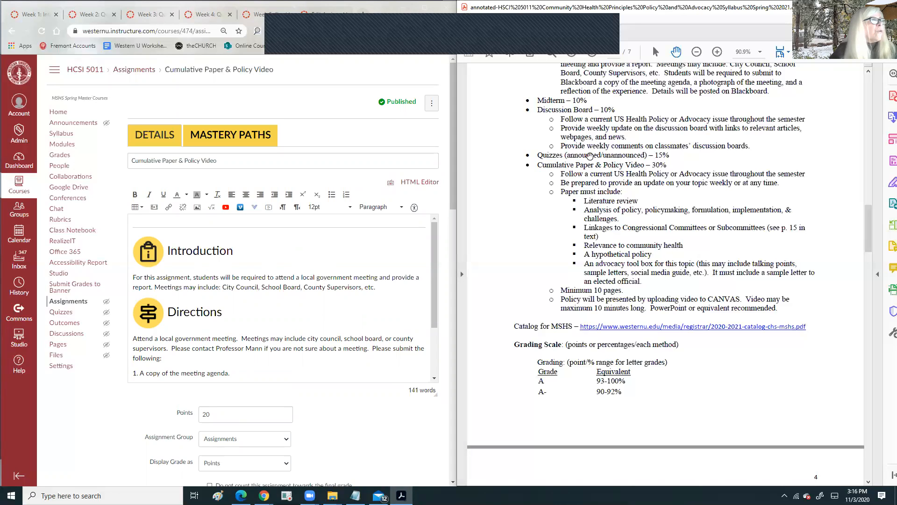
- Replace the old meeting sentence in the Introduction with the syllabus line 'Follow a current US Health Policy…'
double_click(571, 119)
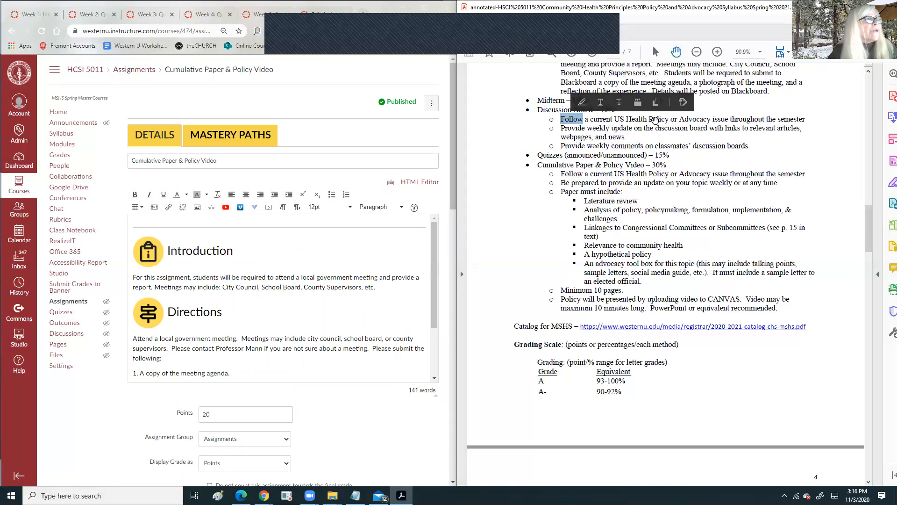
left_click(810, 119)
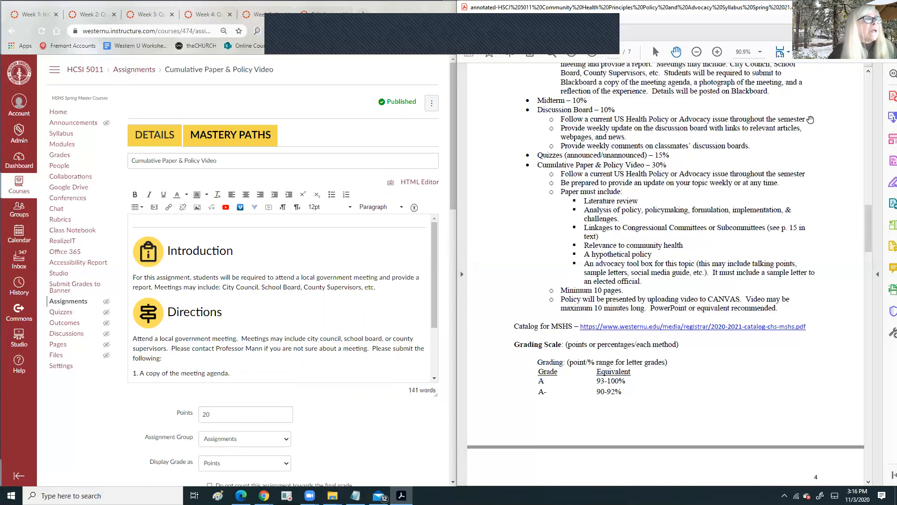
left_click_drag(562, 118, 612, 119)
left_click(563, 175)
mouse_move(563, 174)
left_mouse_down()
mouse_move(804, 173)
mouse_move(793, 176)
left_mouse_up()
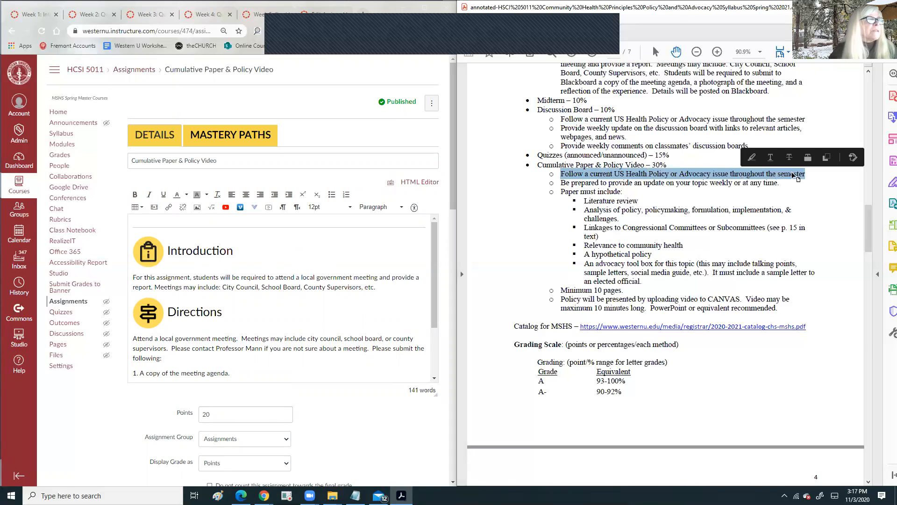
right_click(793, 175)
left_click(804, 180)
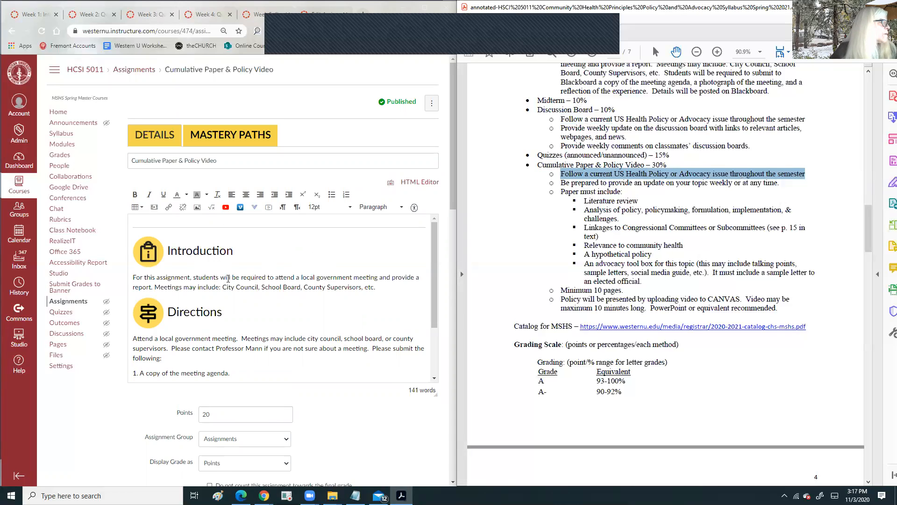
left_click_drag(232, 278, 393, 285)
right_click(338, 283)
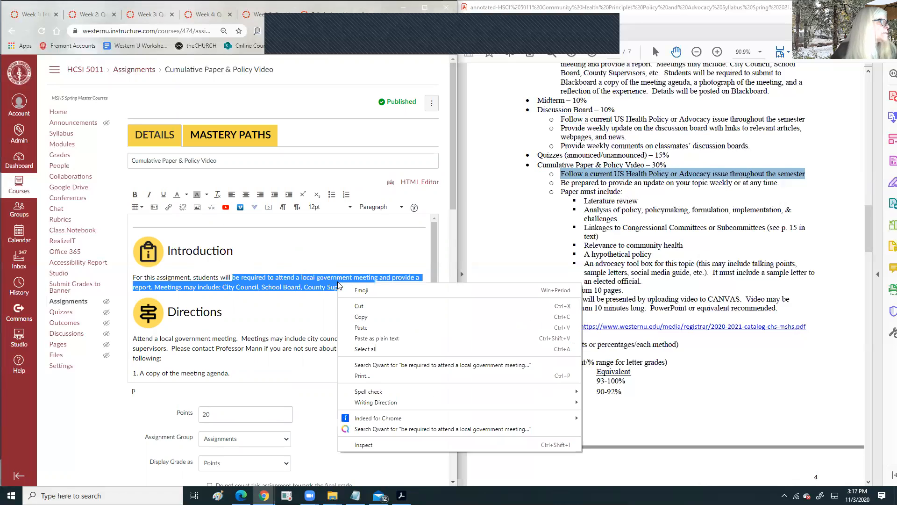
left_click(361, 324)
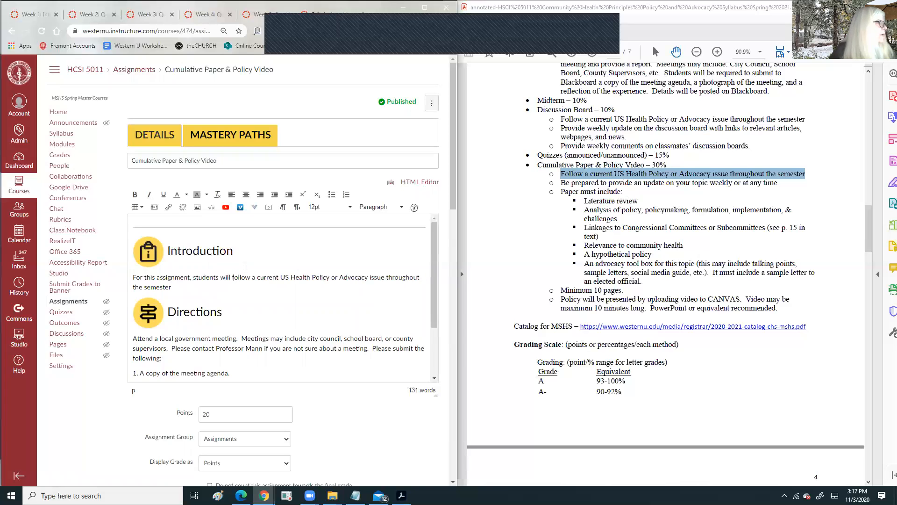
scroll(252, 261, "down", 2)
- Copy the paper and video requirements list from the syllabus PDF into the Directions
left_click(577, 191)
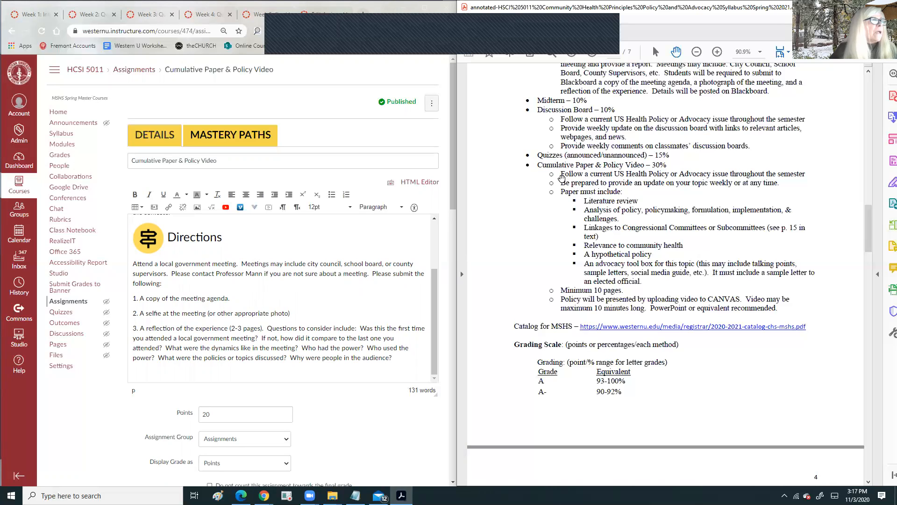
mouse_move(558, 174)
left_mouse_down()
mouse_move(790, 278)
mouse_move(793, 300)
mouse_move(780, 311)
left_mouse_up()
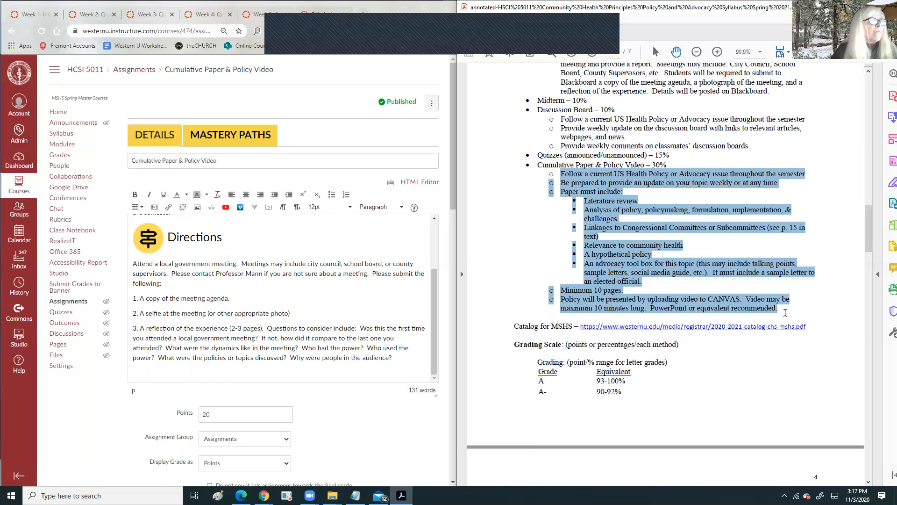
right_click(612, 189)
left_click(635, 195)
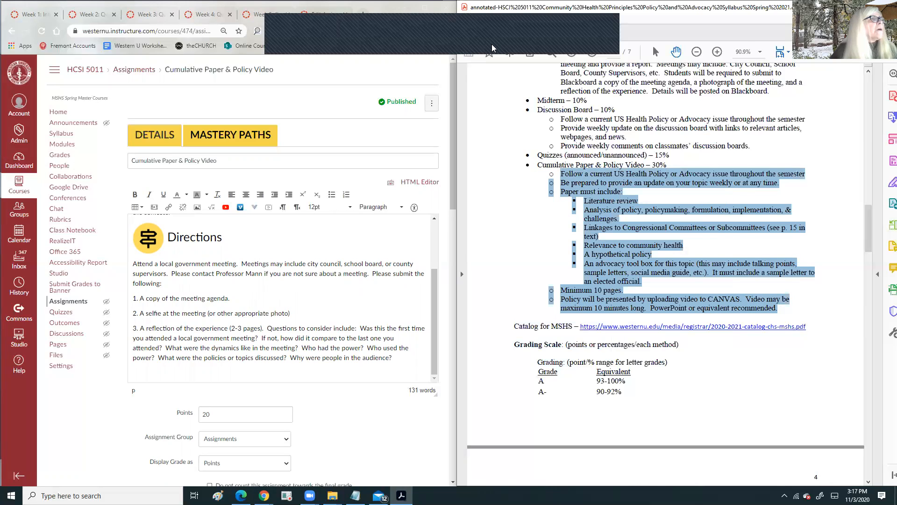
left_click(600, 34)
left_click(612, 81)
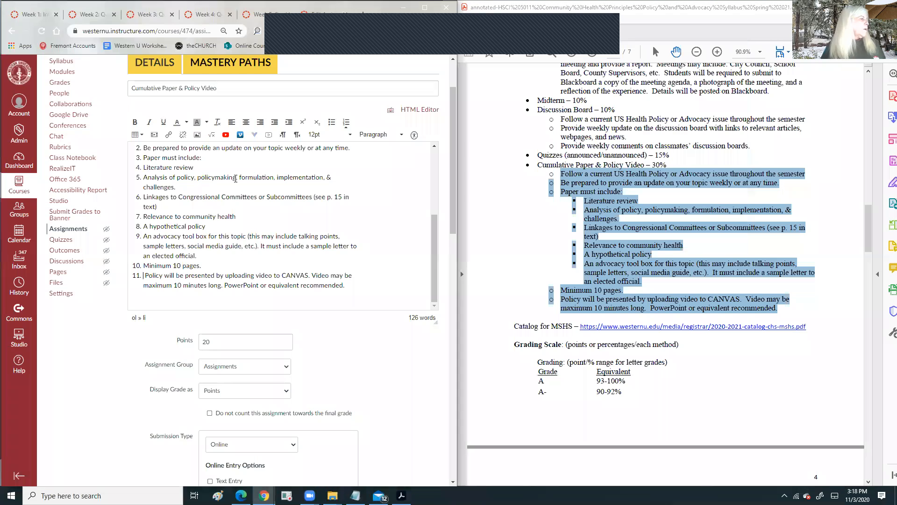
scroll(233, 197, "down", 2)
scroll(234, 197, "up", 3)
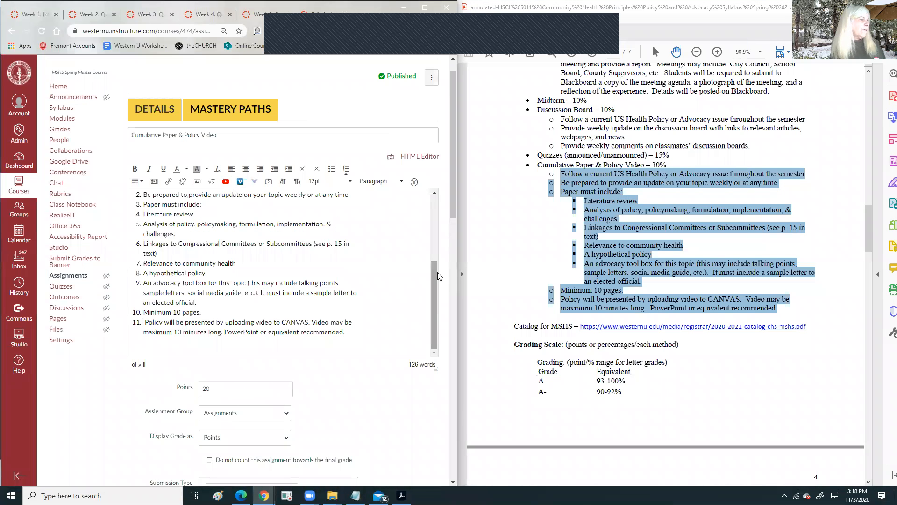
mouse_move(433, 277)
left_mouse_down()
mouse_move(432, 224)
mouse_move(431, 264)
left_mouse_up()
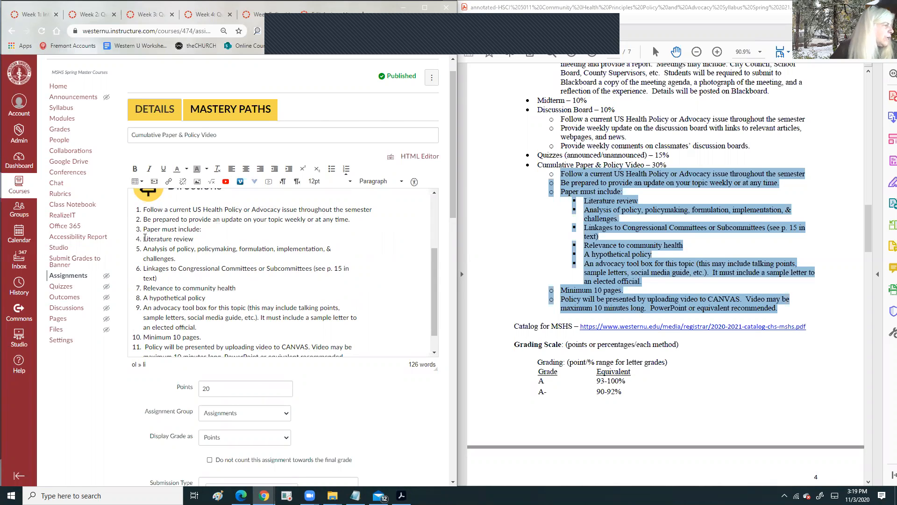
- Indent Literature review through Minimum 10 pages beneath 'Paper must include'
left_click_drag(144, 238, 212, 335)
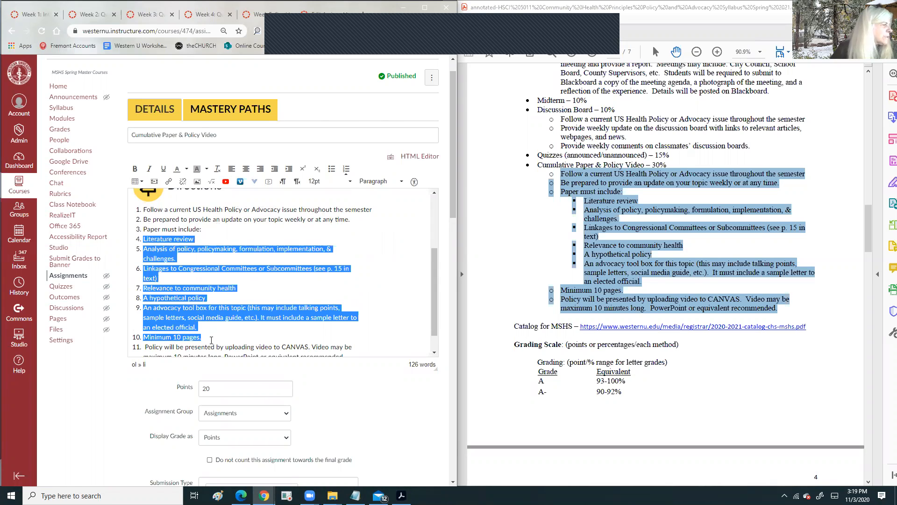
left_click(287, 171)
scroll(206, 217, "down", 1)
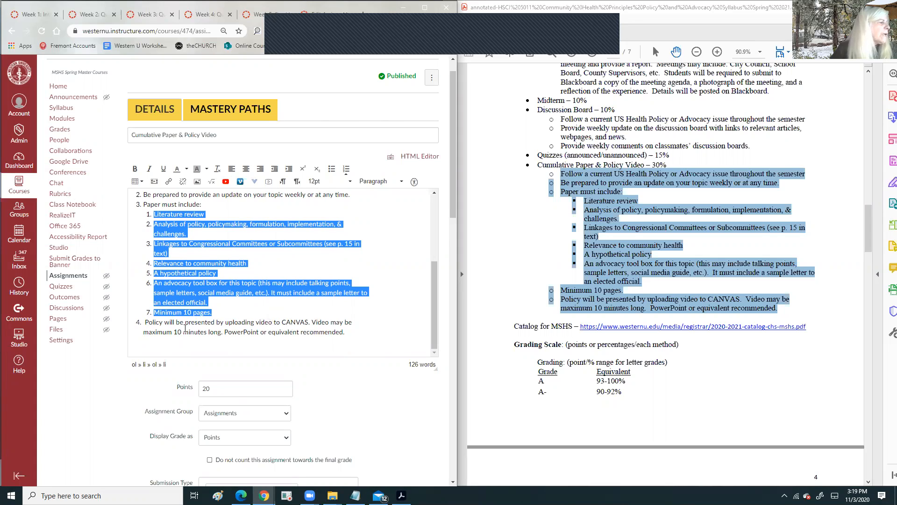
- Reword item 4 to begin 'Prepare a video about the policy'
left_click(146, 321)
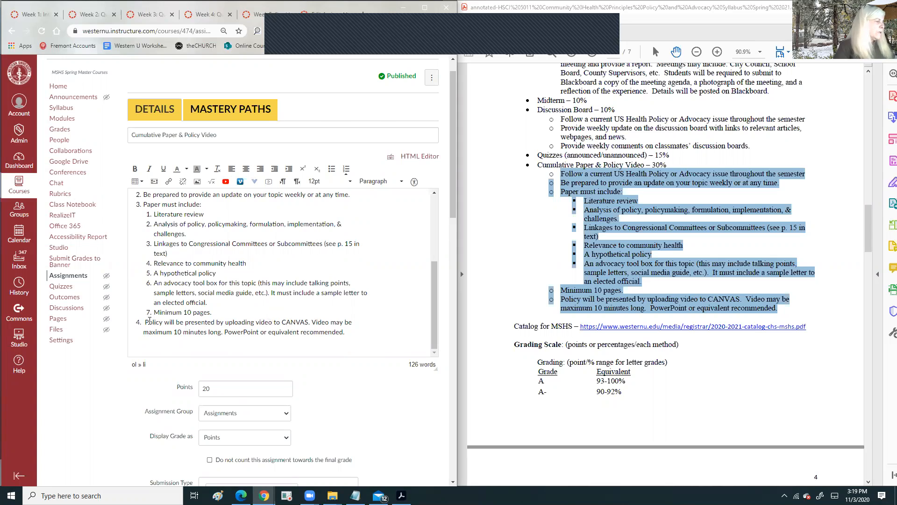
type("P")
type("repare a ")
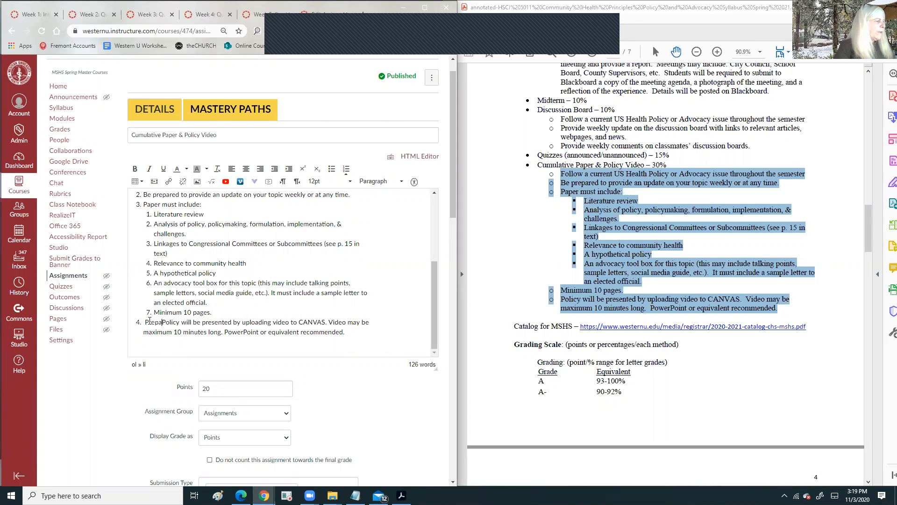
type("video")
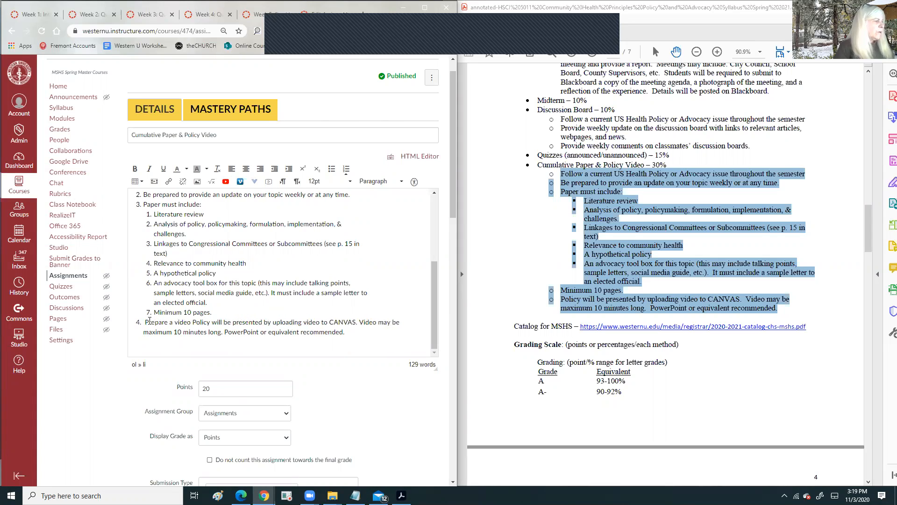
key("BackSpace")
key("BackSpace")
key("BackSpace")
key("BackSpace")
key("BackSpace")
key("BackSpace")
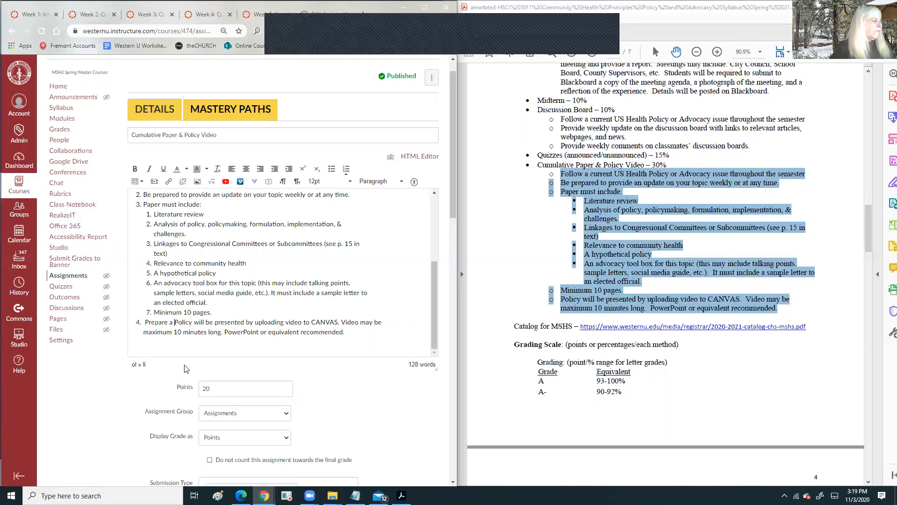
type("video about ")
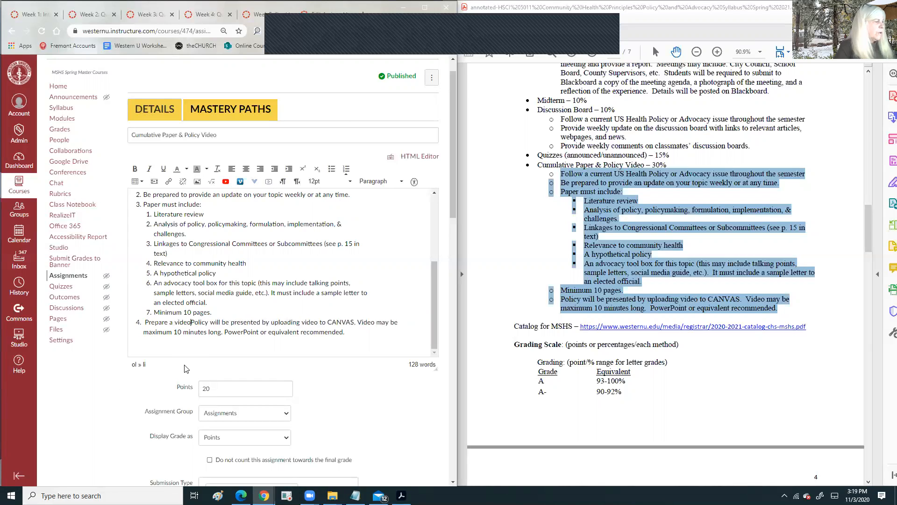
type("the")
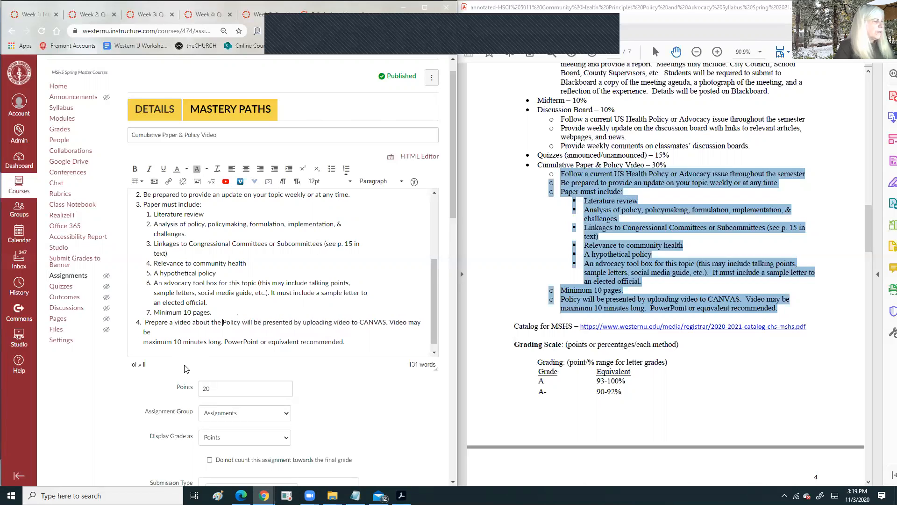
key("Delete")
type("p")
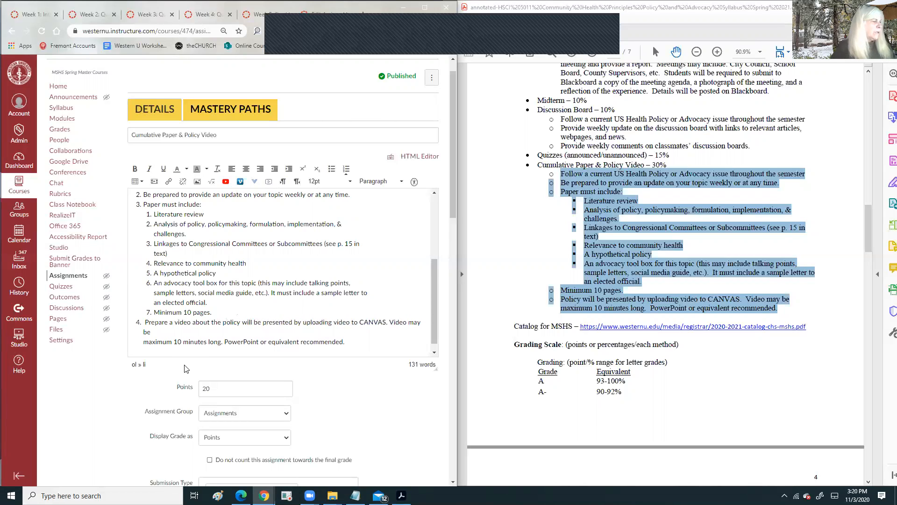
- Move 'maximum 10 minutes long' from the next line to just before 'video' in item 4
left_click_drag(246, 322, 282, 323)
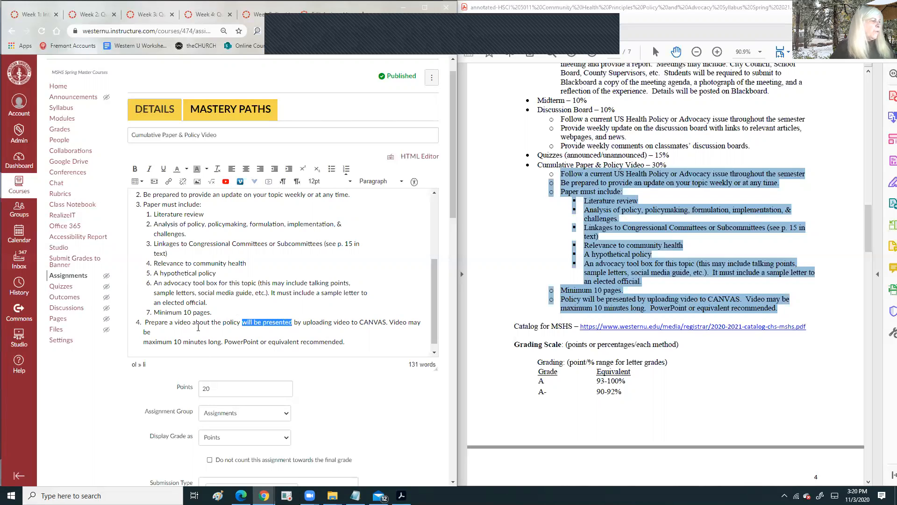
left_click_drag(144, 341, 210, 342)
right_click(210, 342)
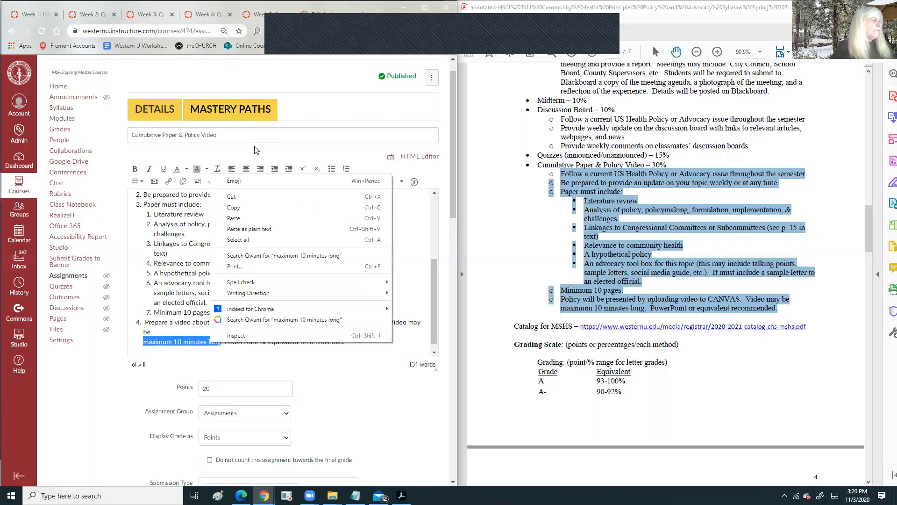
left_click(235, 200)
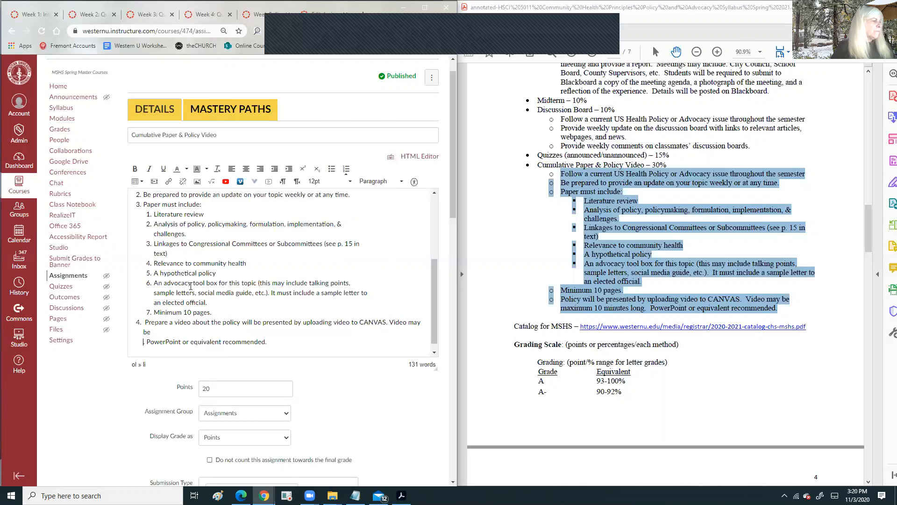
right_click(177, 322)
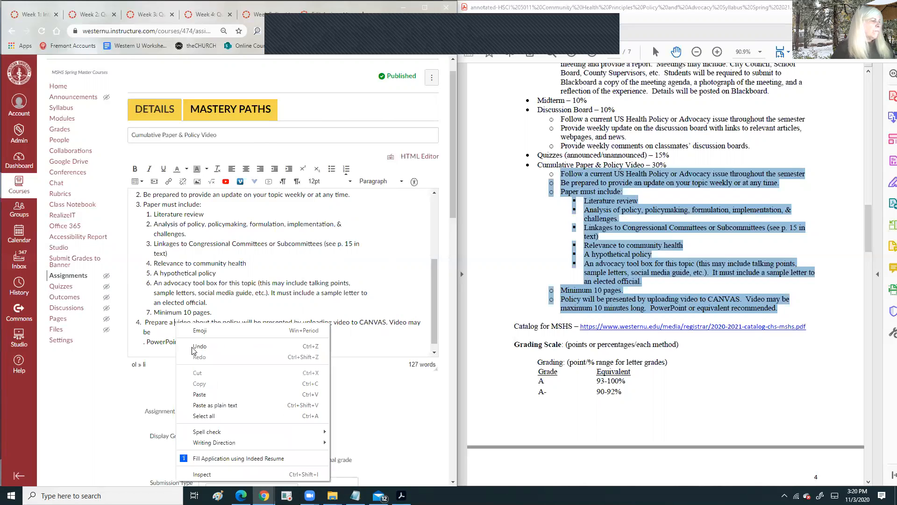
left_click(199, 395)
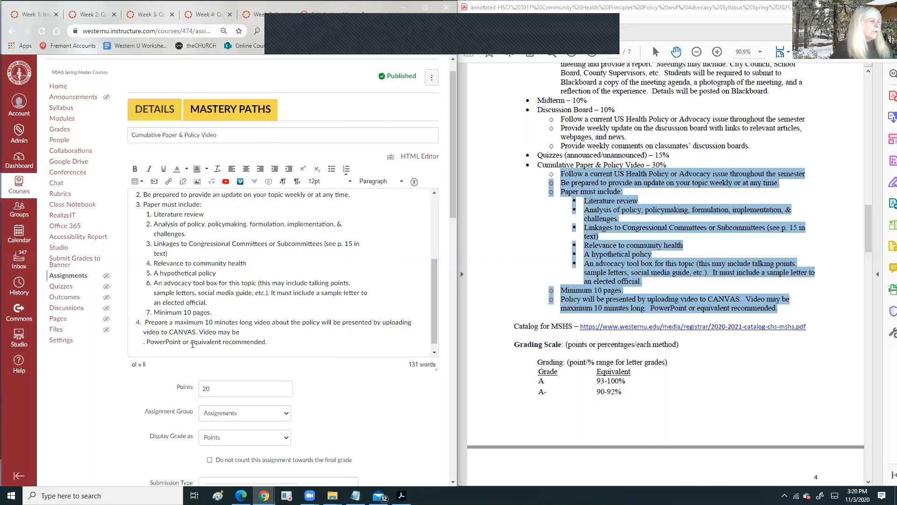
left_click_drag(157, 344, 240, 344)
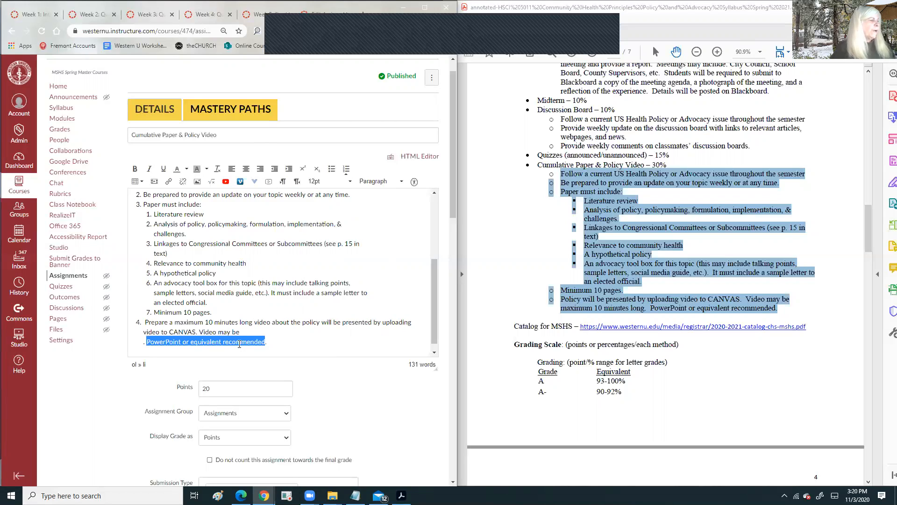
right_click(240, 344)
left_click(191, 330)
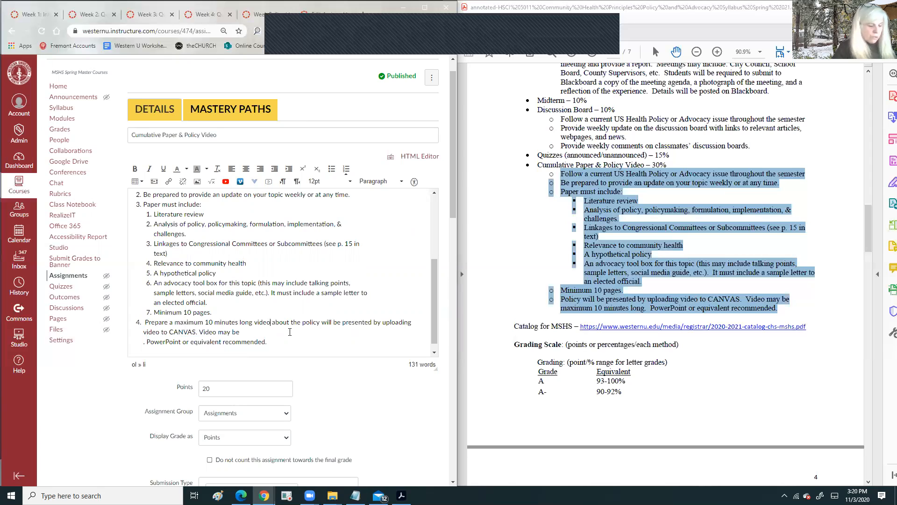
- Split the 'about the policy' text into its own list item nested under item 4, ending item 4 with a colon
key("shift+Return")
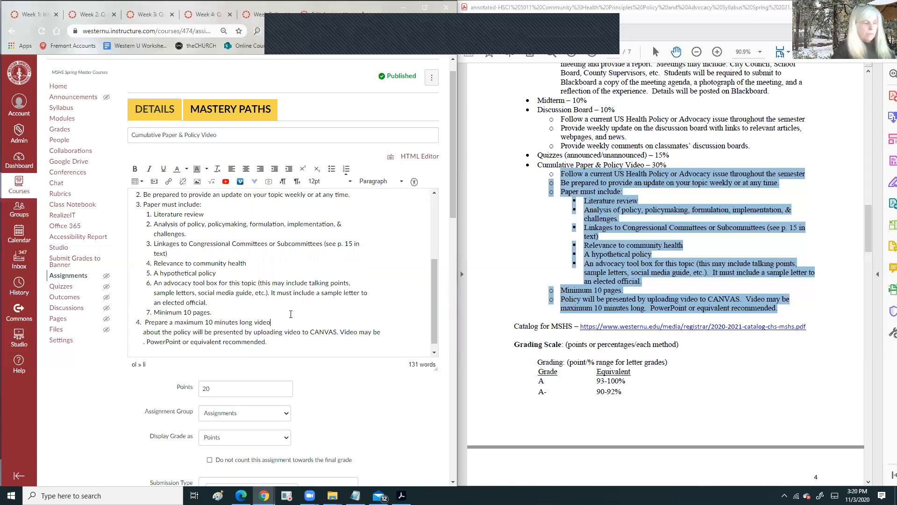
key("Delete")
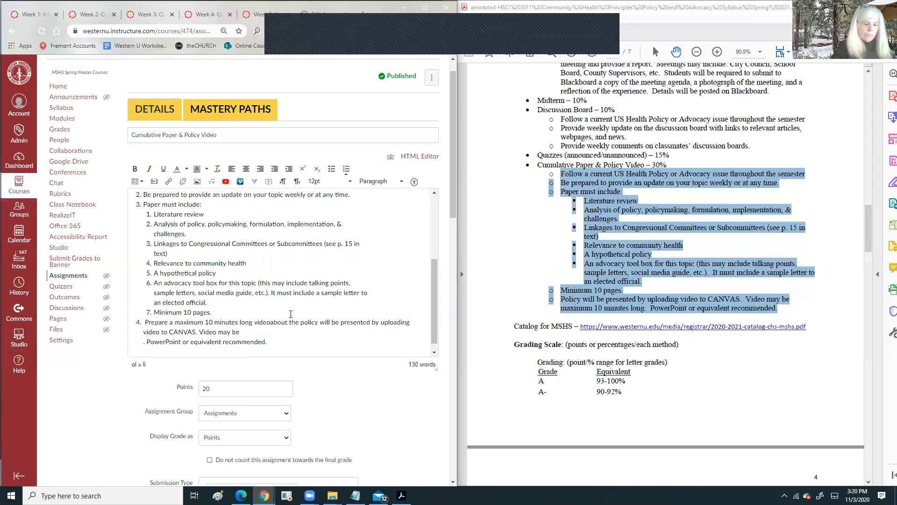
key("Return")
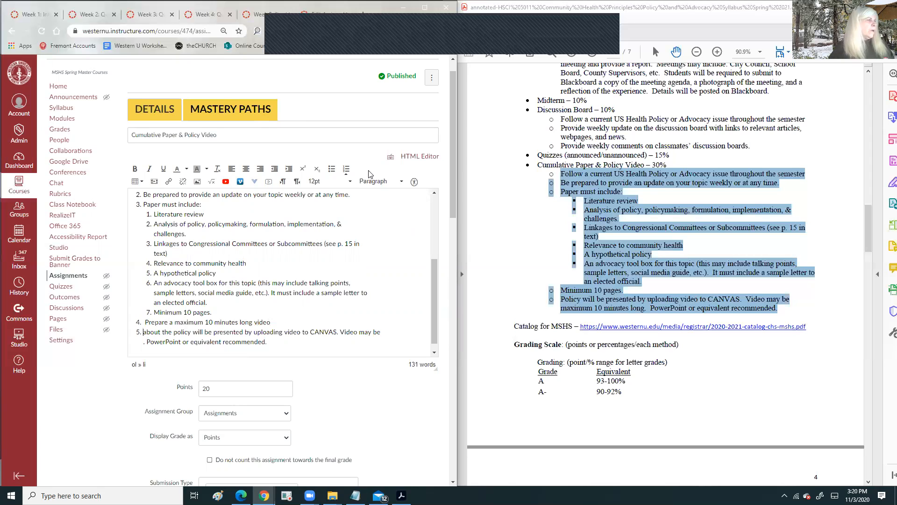
left_click(286, 170)
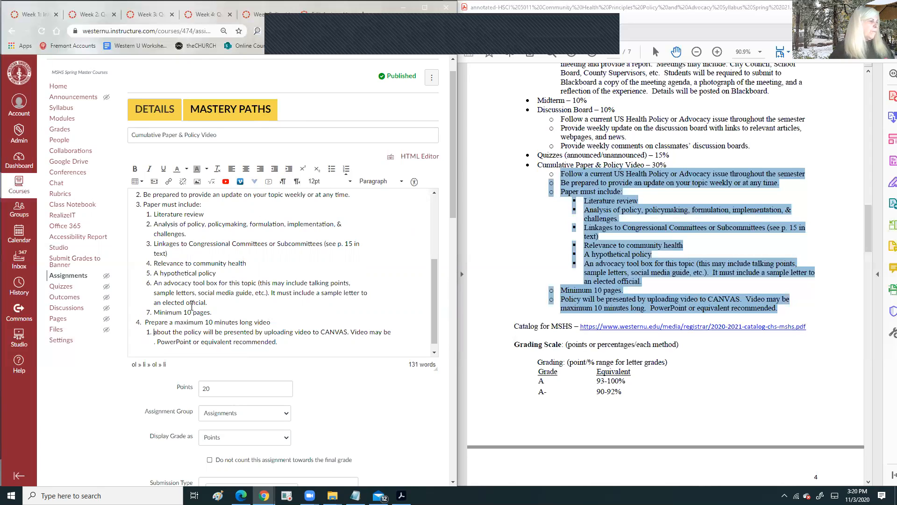
left_click(273, 321)
type("\"")
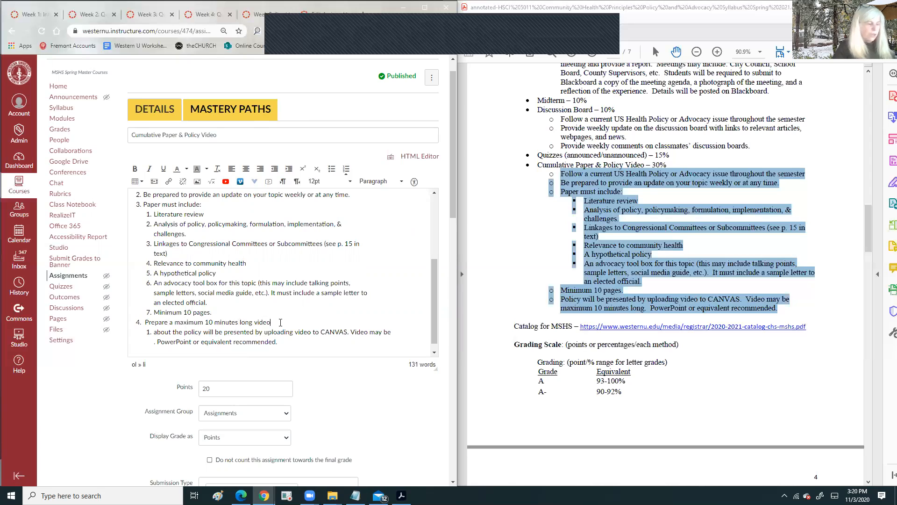
key("BackSpace")
type(":")
scroll(210, 327, "down", 1)
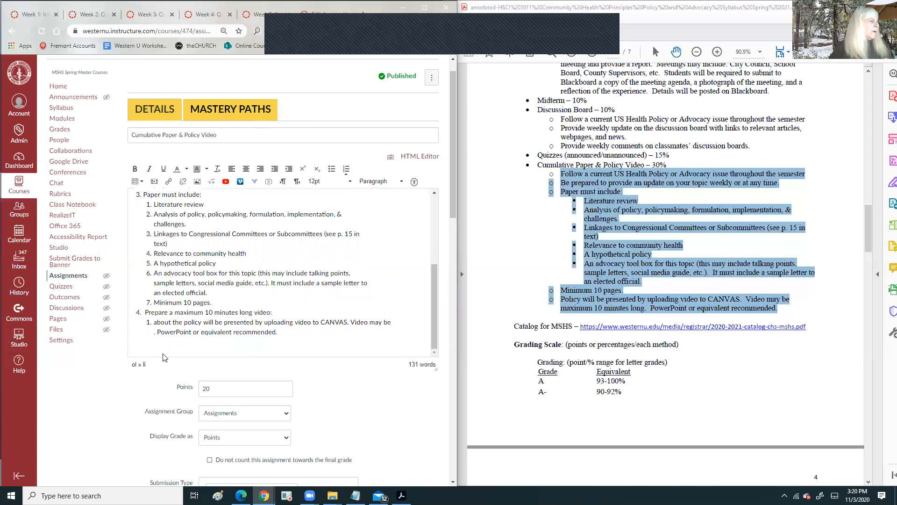
- Make item 4 read 'Prepare a Video meeting the following criteria'
double_click(158, 322)
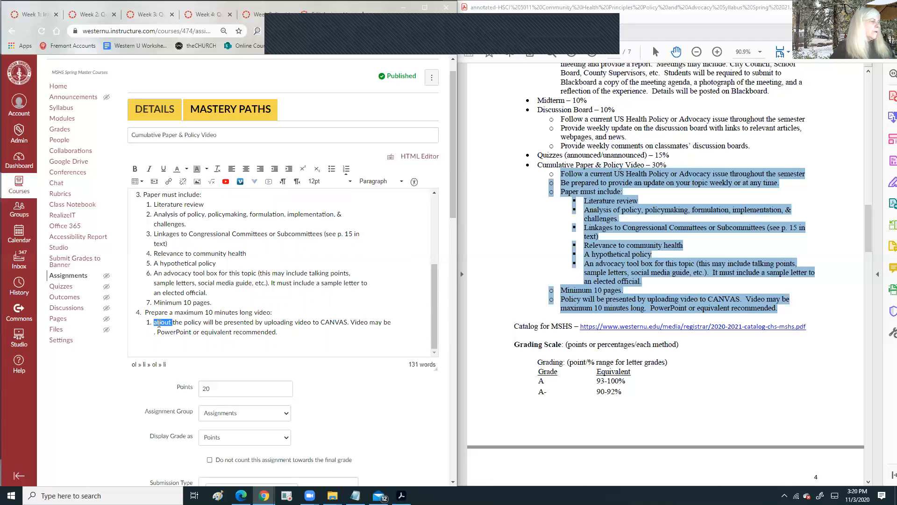
left_click(290, 312)
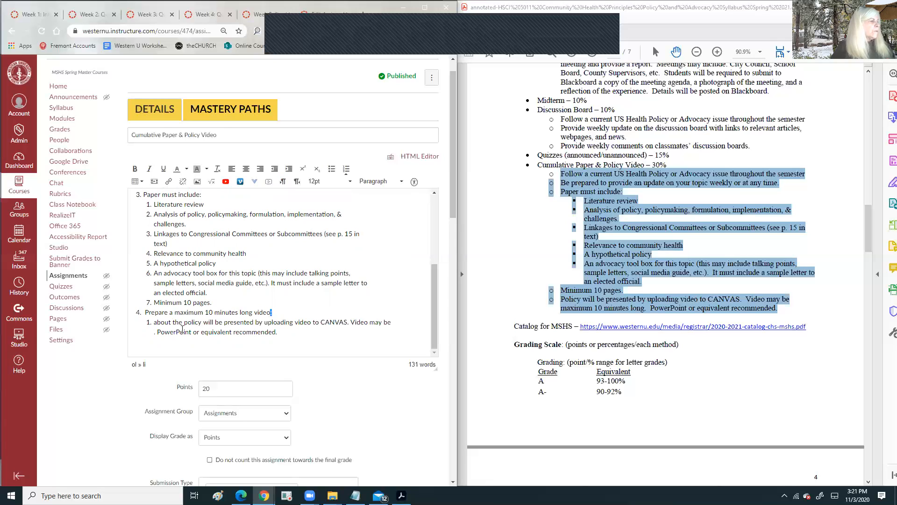
left_click(161, 322)
triple_click(247, 321)
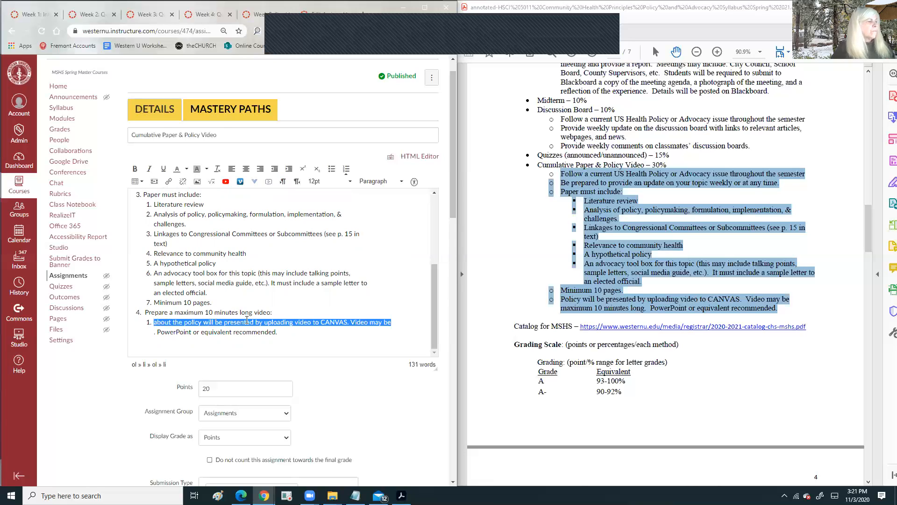
left_click(247, 321)
left_click_drag(349, 323, 229, 322)
left_click(270, 313)
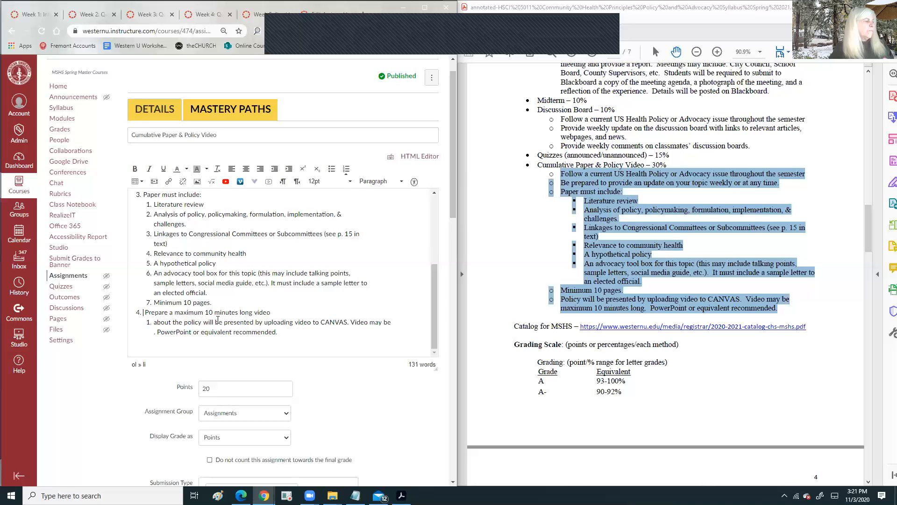
type("V")
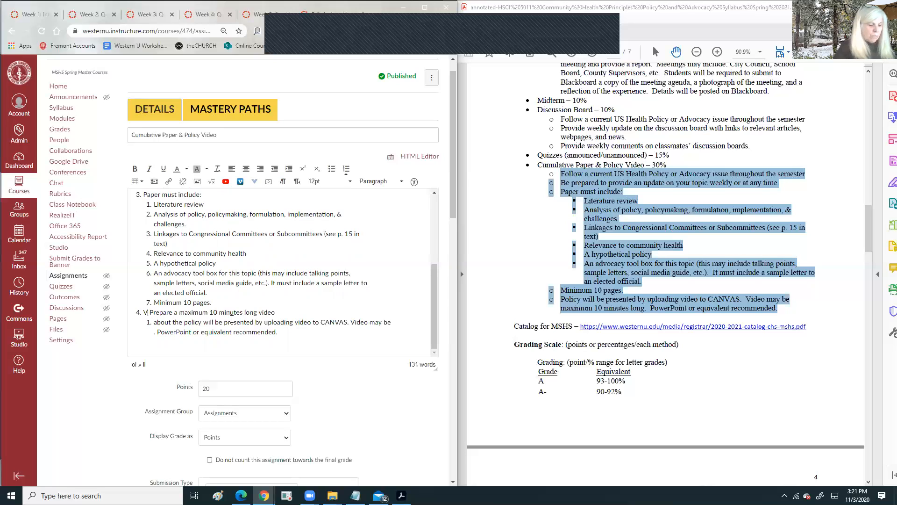
type("ideo")
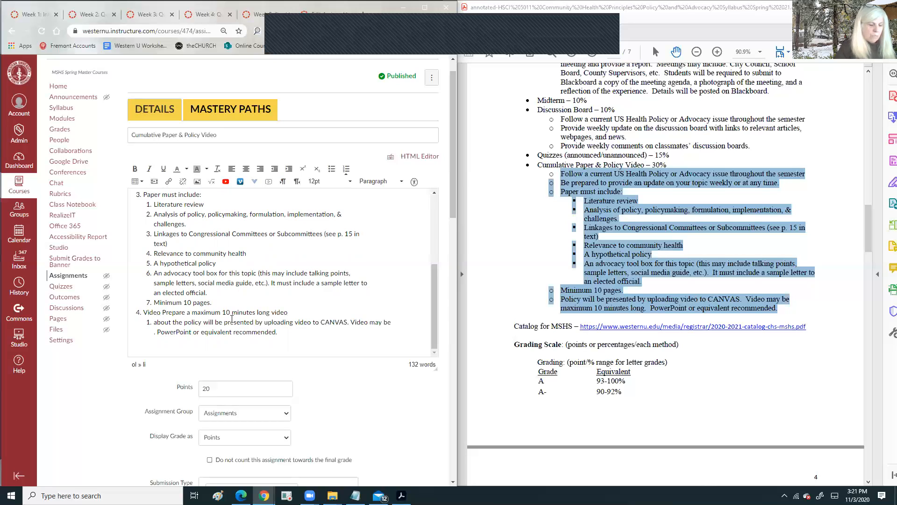
key("BackSpace")
type(":")
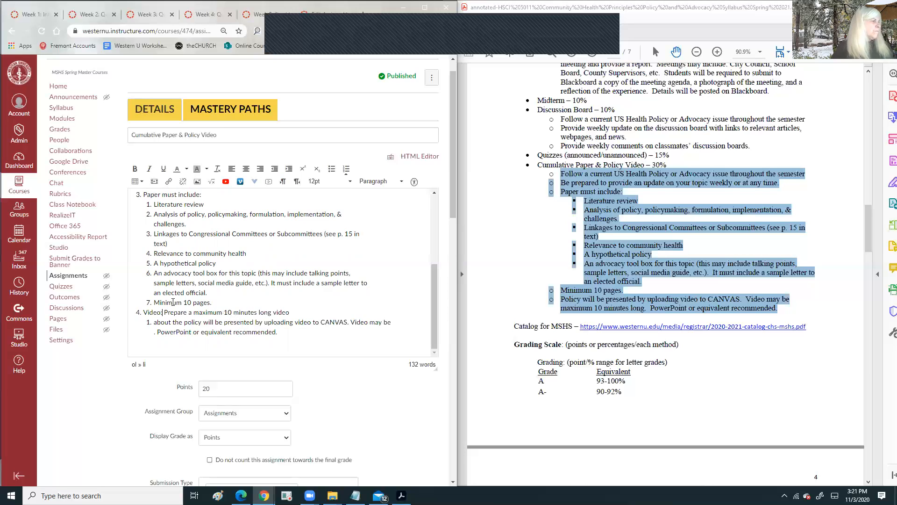
left_click(144, 312)
type("Prepa")
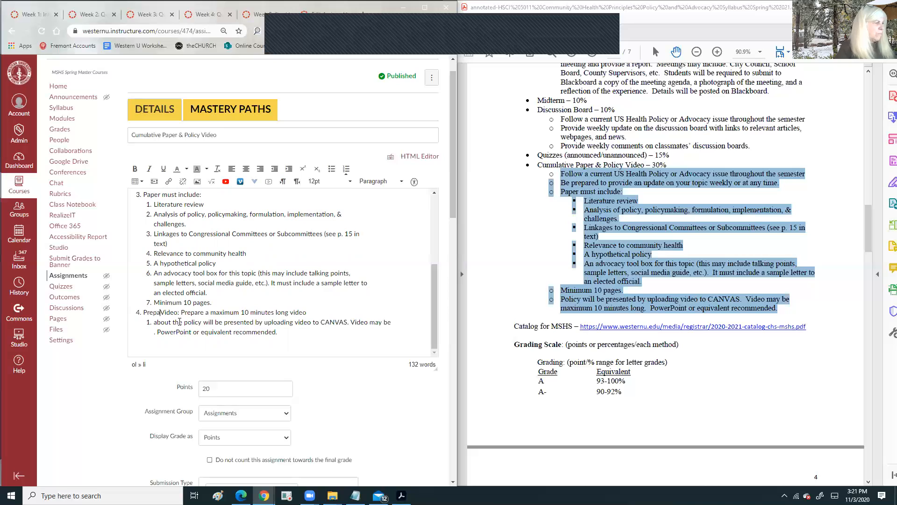
type("re a")
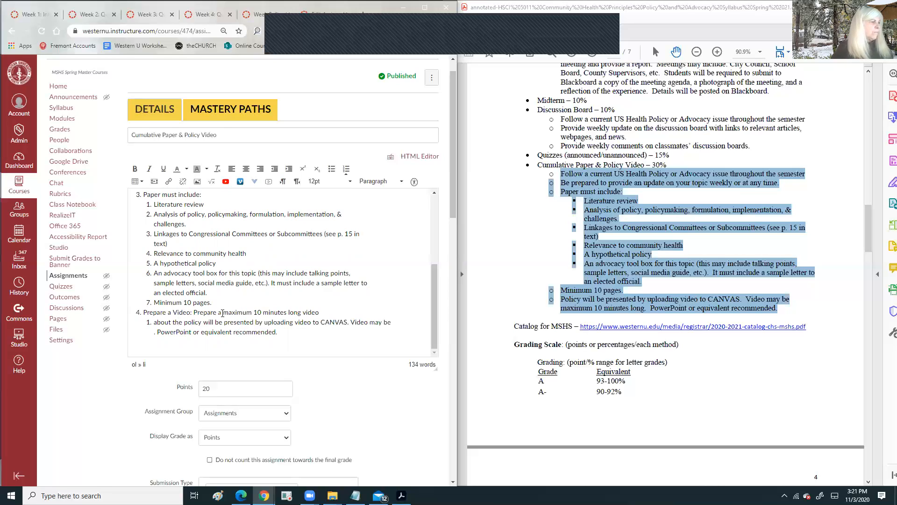
left_click(193, 313)
type("meeting th")
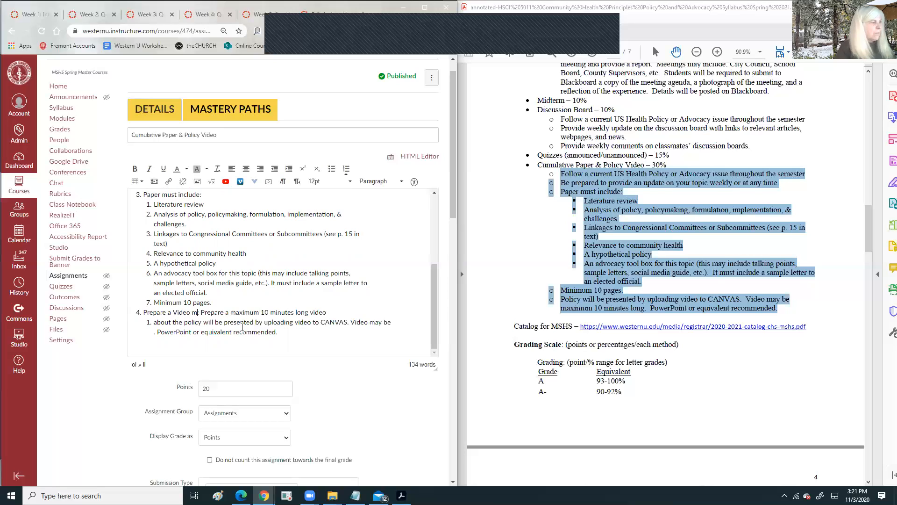
type("e following")
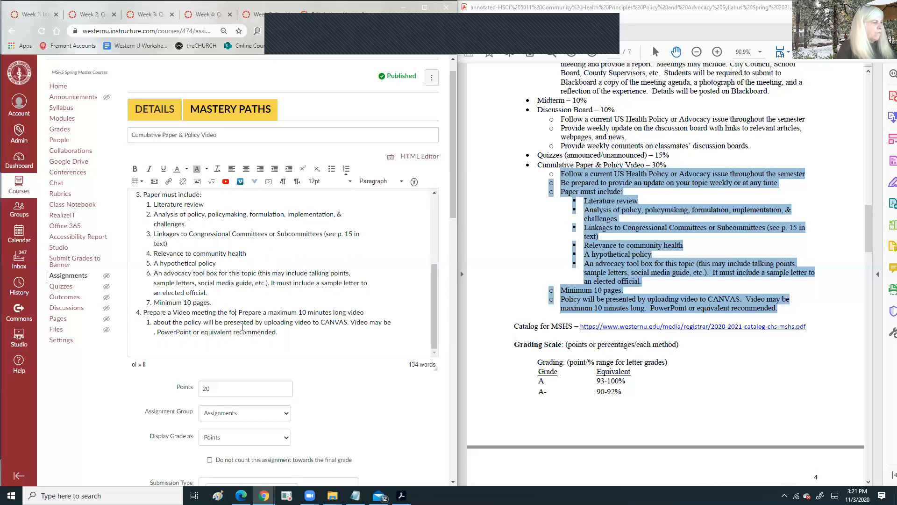
type(" crit")
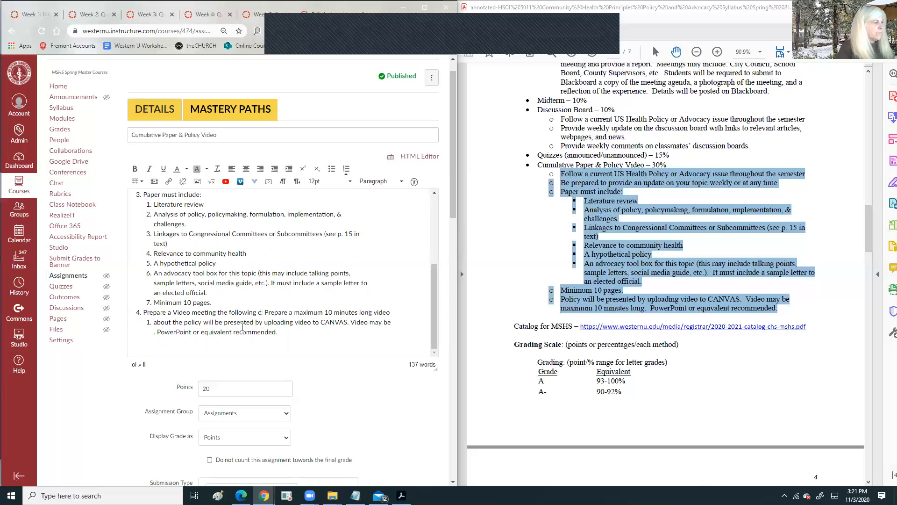
type("eria")
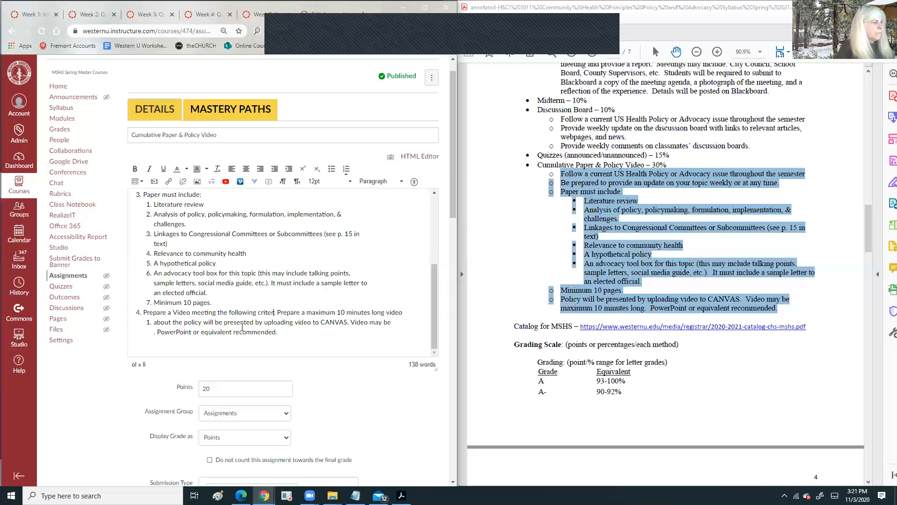
- Nest the video length, 'About the policy', and 'Use PowerPoint…' criteria as sub-items under item 4
left_click(282, 312)
key("Return")
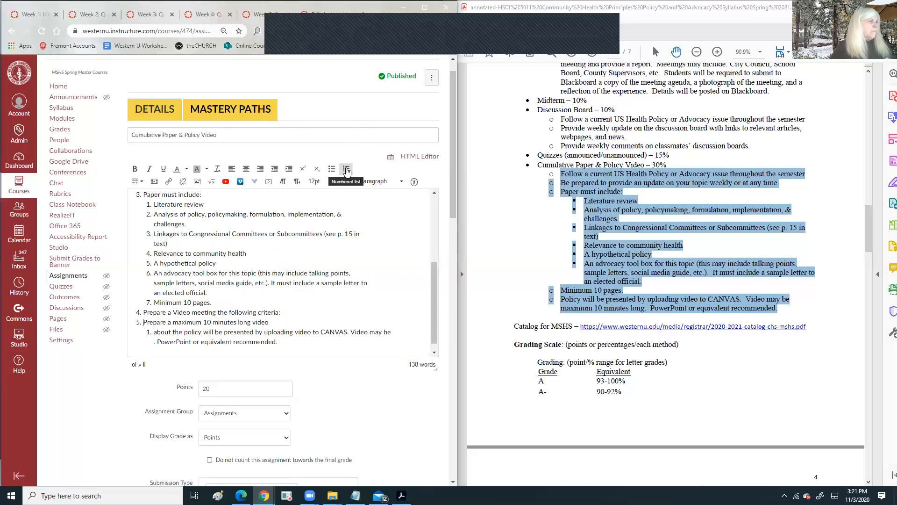
left_click(289, 168)
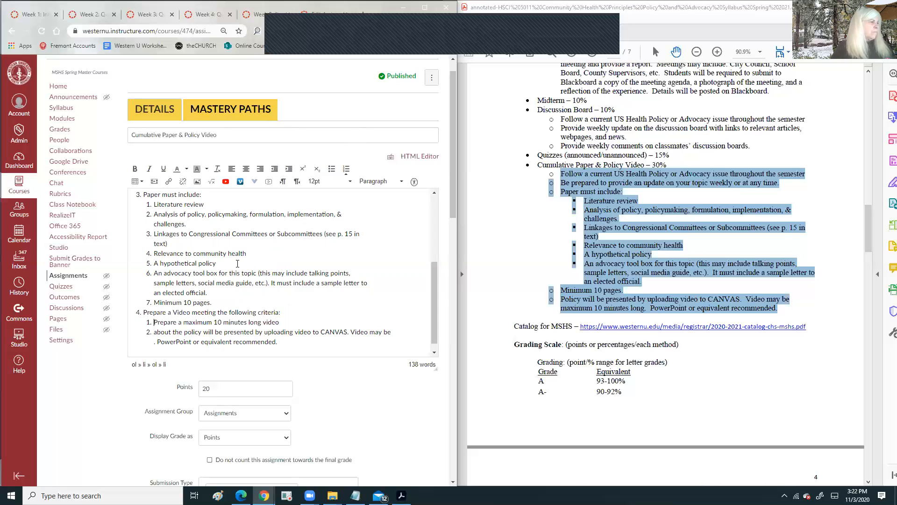
double_click(166, 322)
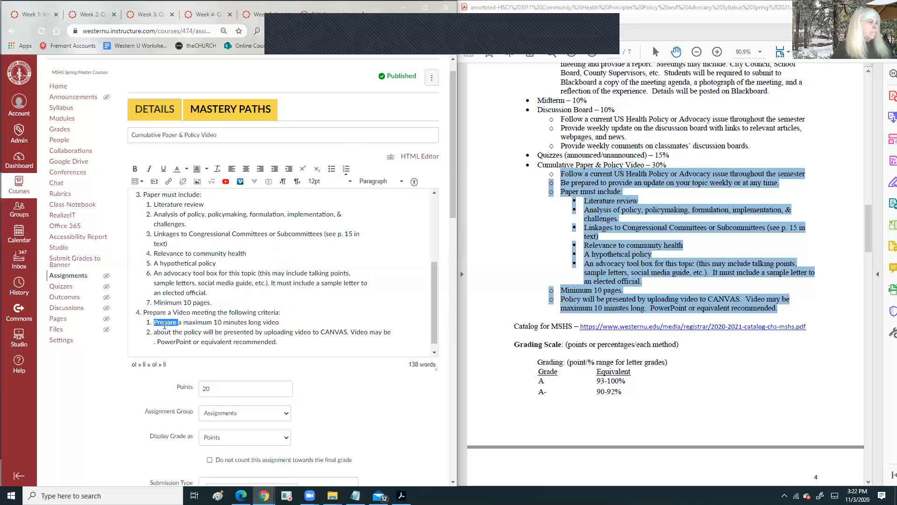
left_click_drag(189, 322, 157, 316)
type("M")
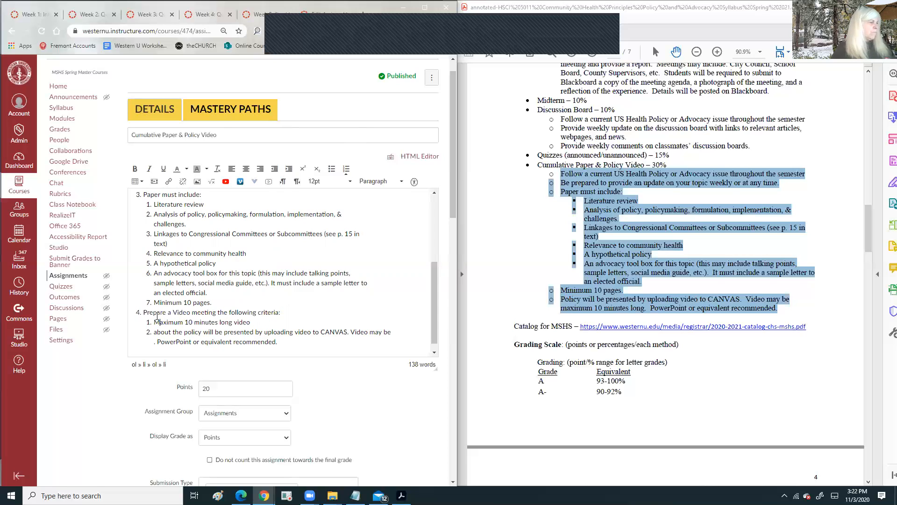
scroll(233, 314, "down", 1)
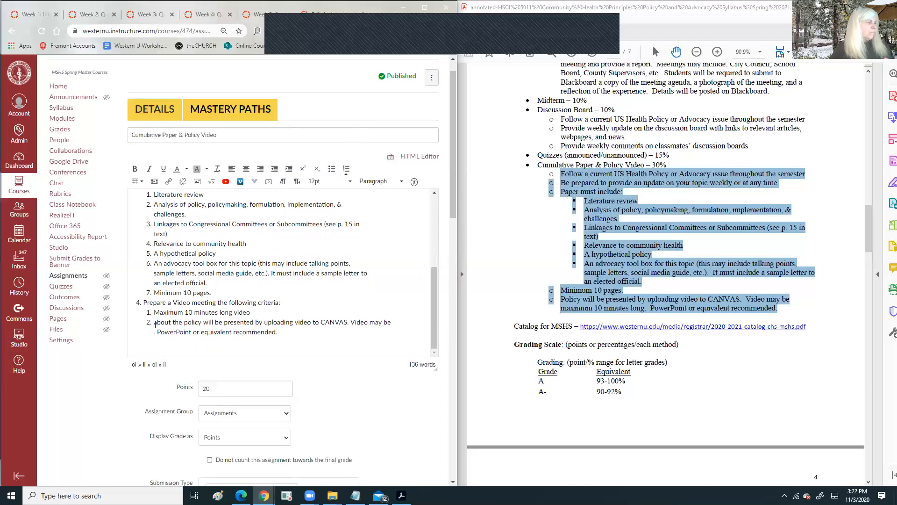
left_click_drag(154, 322, 157, 323)
type("A")
left_click_drag(205, 323, 391, 322)
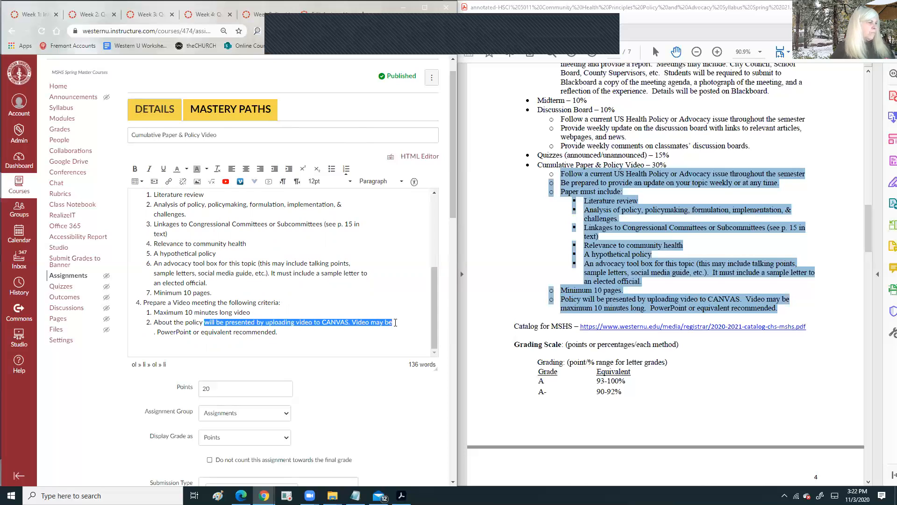
key("Return")
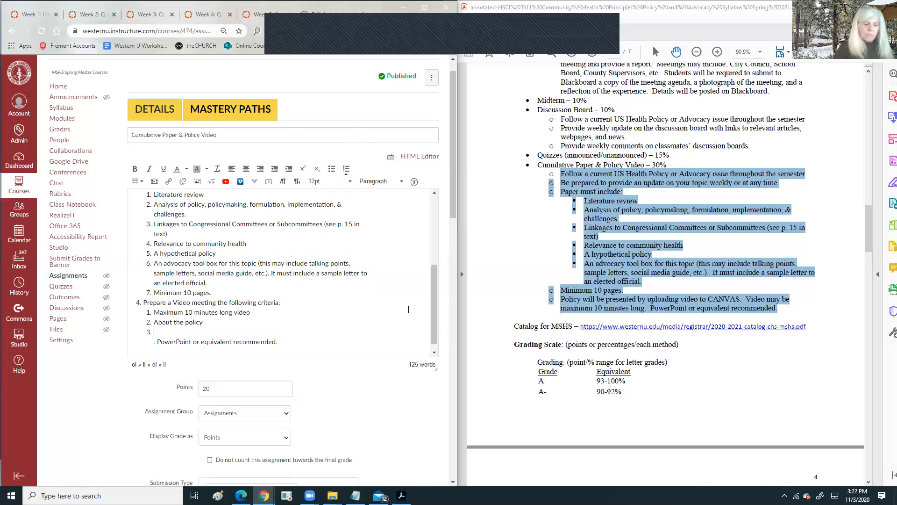
key("Delete")
key("Delete")
key("Delete")
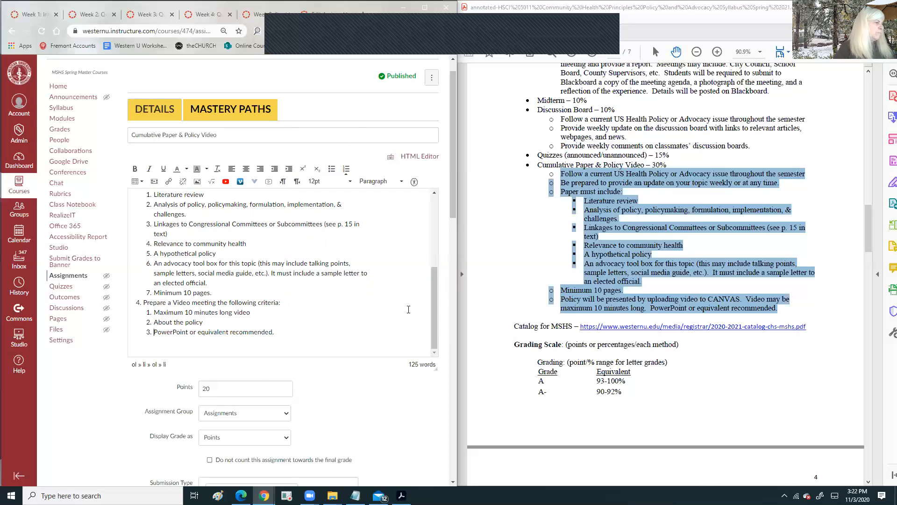
type("Use")
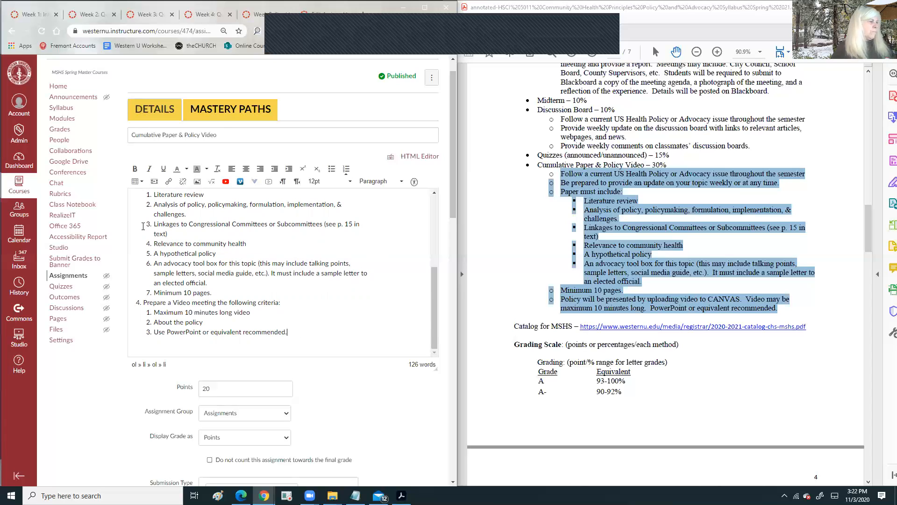
- Add top-level item 5, 'Submit Paper and Video to Canvas'
key("Return")
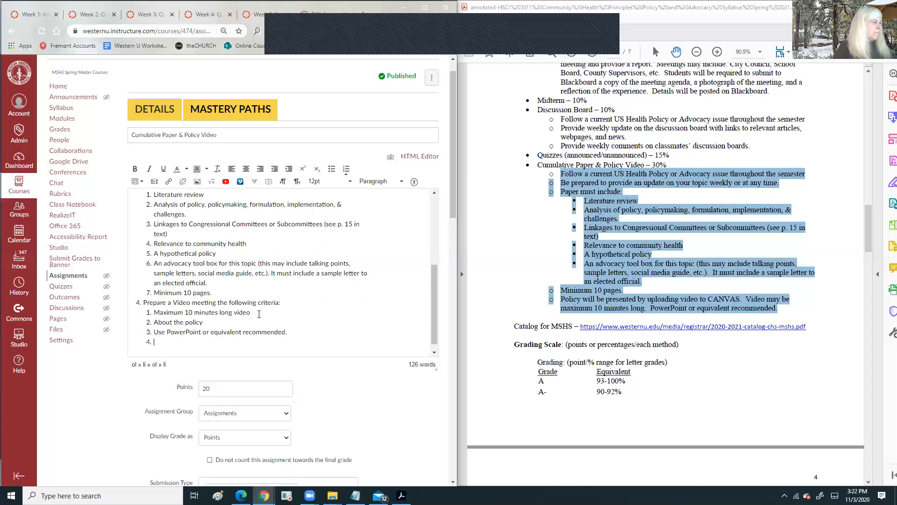
key("Return")
type("Uplo")
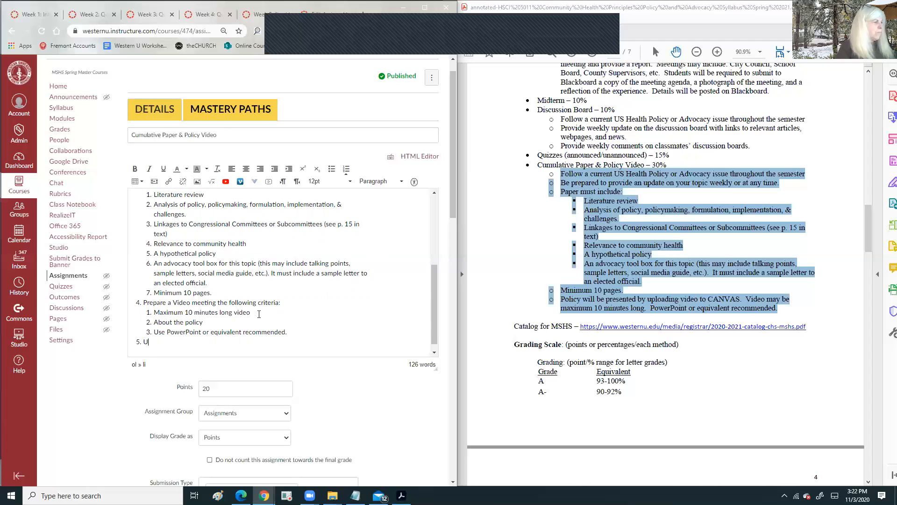
key("BackSpace")
key("BackSpace")
key("BackSpace")
key("BackSpace")
type("Submit")
type(" Pat")
type("er and Vide")
type("o to Canva")
type("s")
scroll(230, 261, "up", 5)
scroll(227, 276, "down", 6)
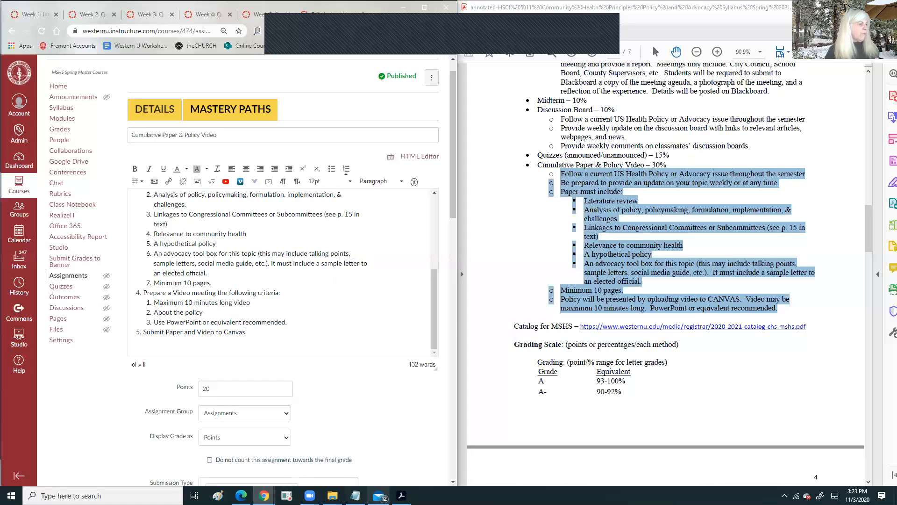
- Check the old course's assignment list, then change the points from 20 to 30
left_click(241, 495)
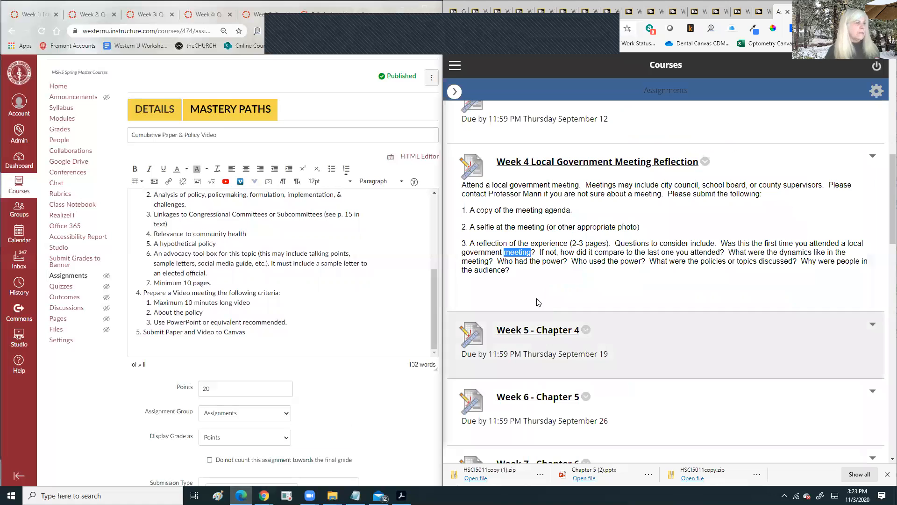
scroll(542, 370, "down", 15)
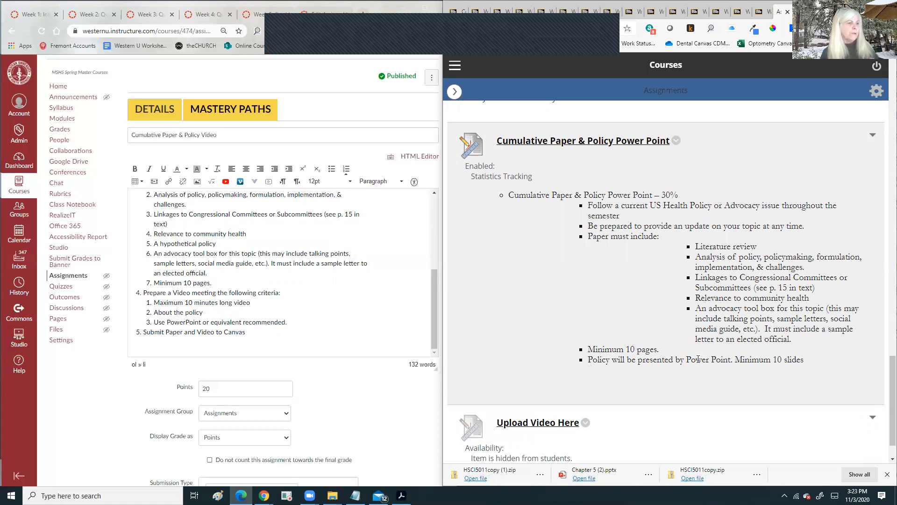
scroll(753, 358, "down", 1)
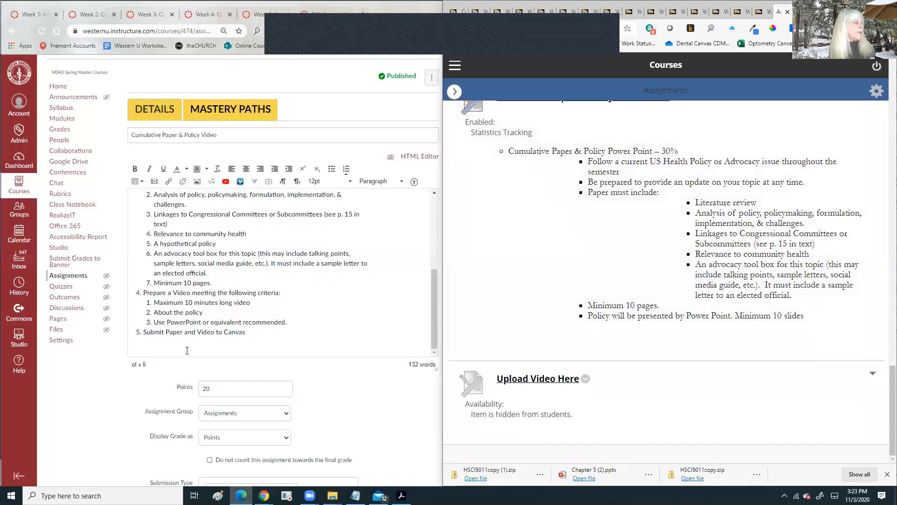
double_click(204, 388)
type("30")
scroll(278, 348, "down", 5)
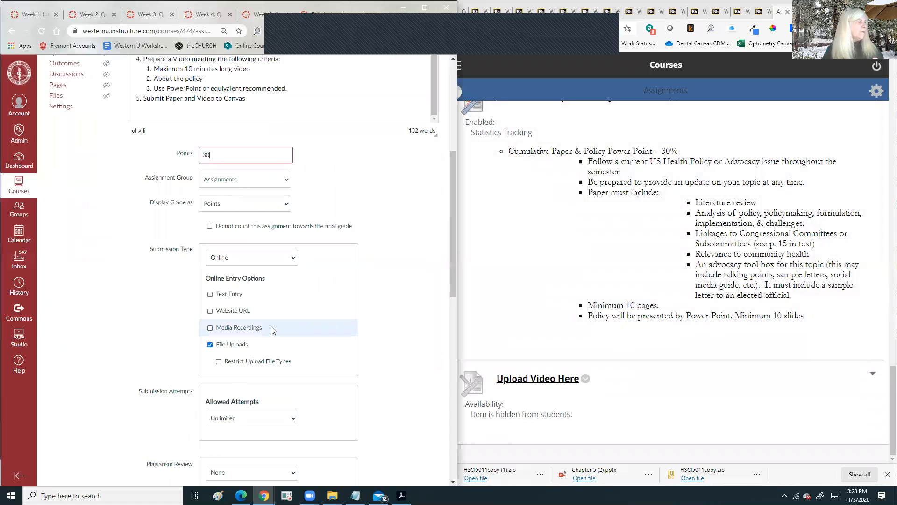
scroll(258, 330, "down", 3)
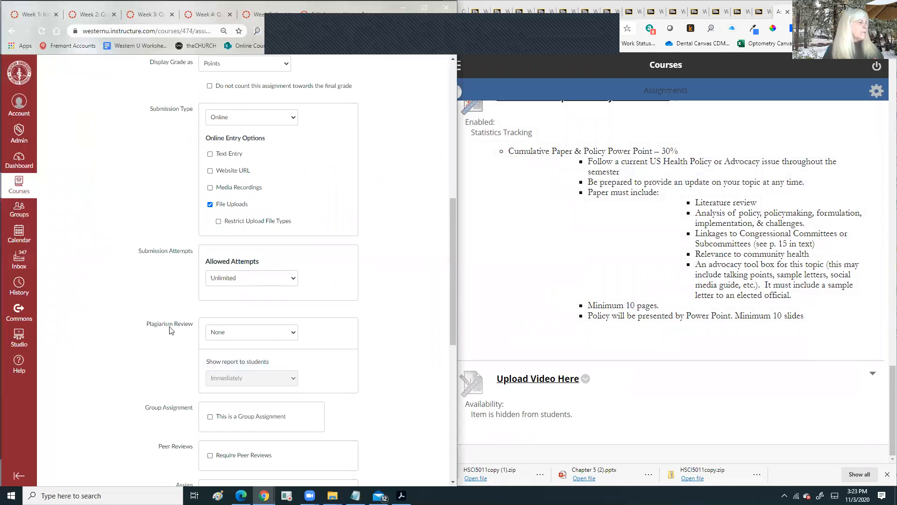
- Set Plagiarism Review to Turnitin
left_click(291, 333)
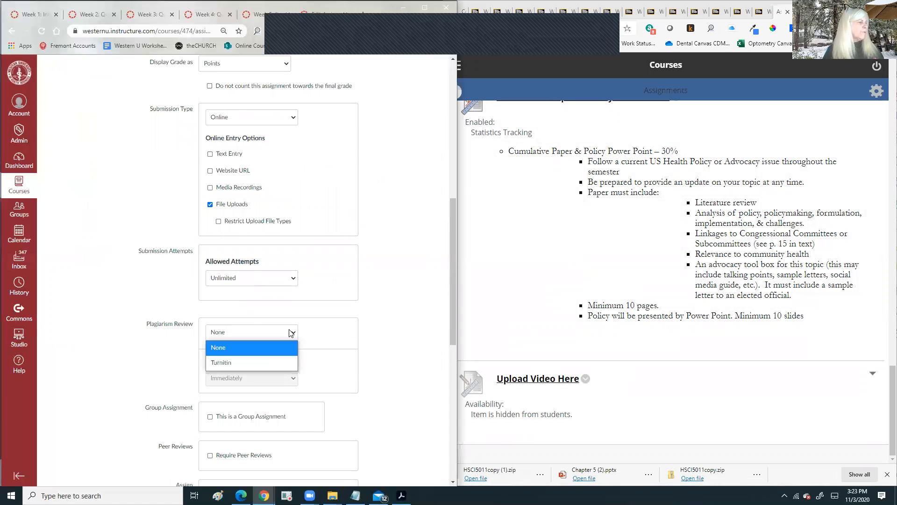
left_click(235, 361)
scroll(335, 324, "down", 4)
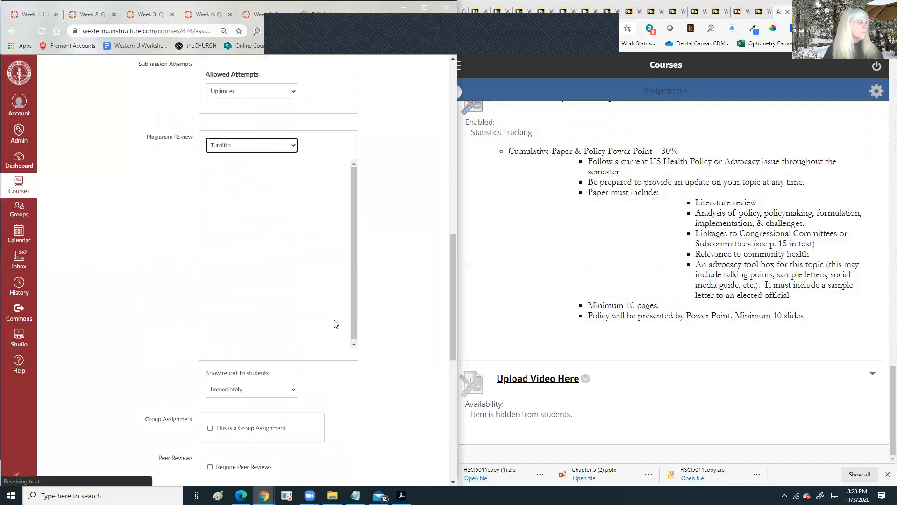
scroll(240, 390, "down", 2)
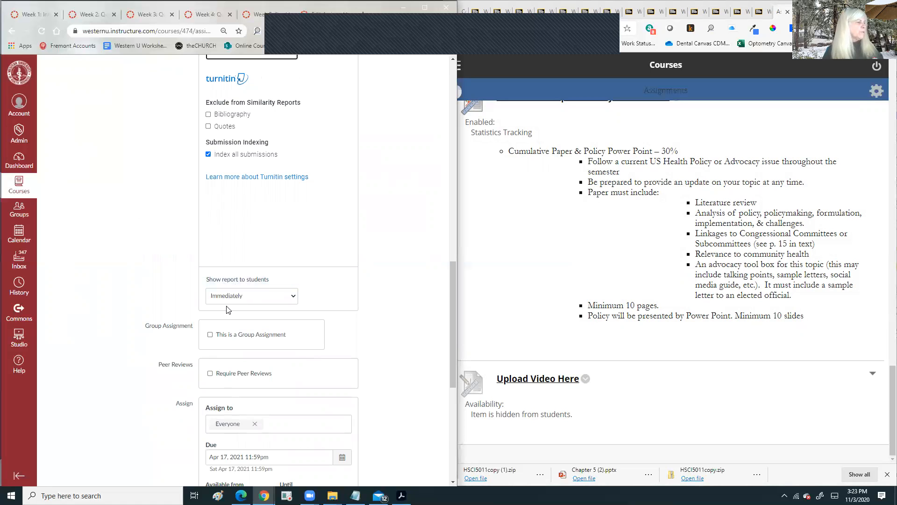
scroll(296, 330, "down", 3)
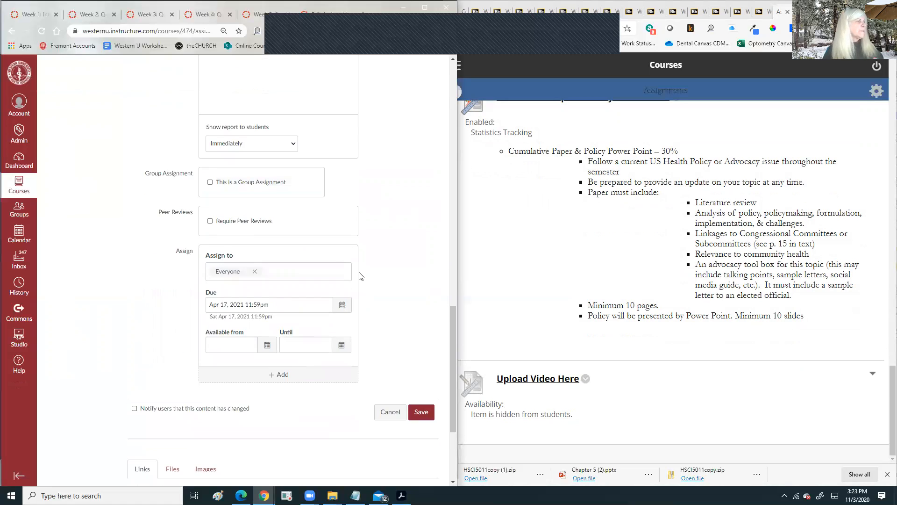
scroll(360, 276, "up", 15)
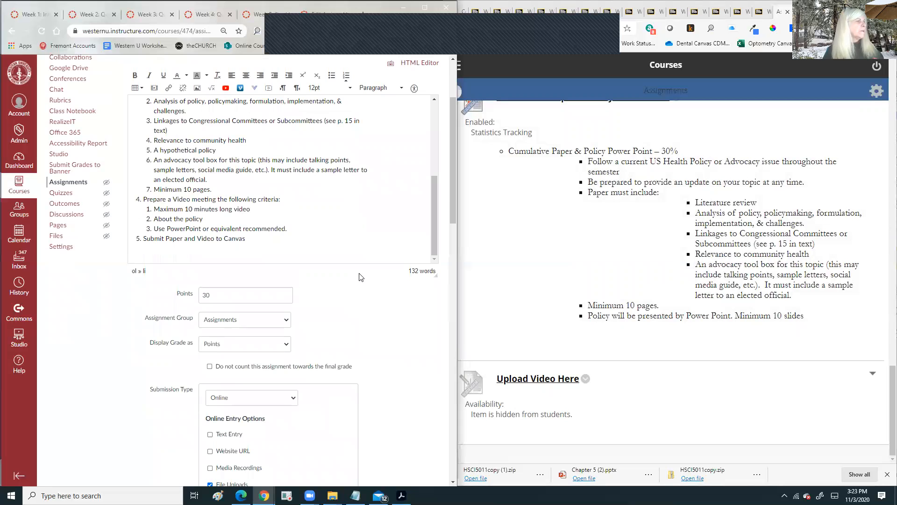
scroll(361, 277, "up", 3)
scroll(245, 291, "down", 1)
scroll(245, 292, "up", 1)
- Save the Cumulative Paper & Policy Video assignment with its Introduction and five Directions items
left_click_drag(432, 303, 423, 210)
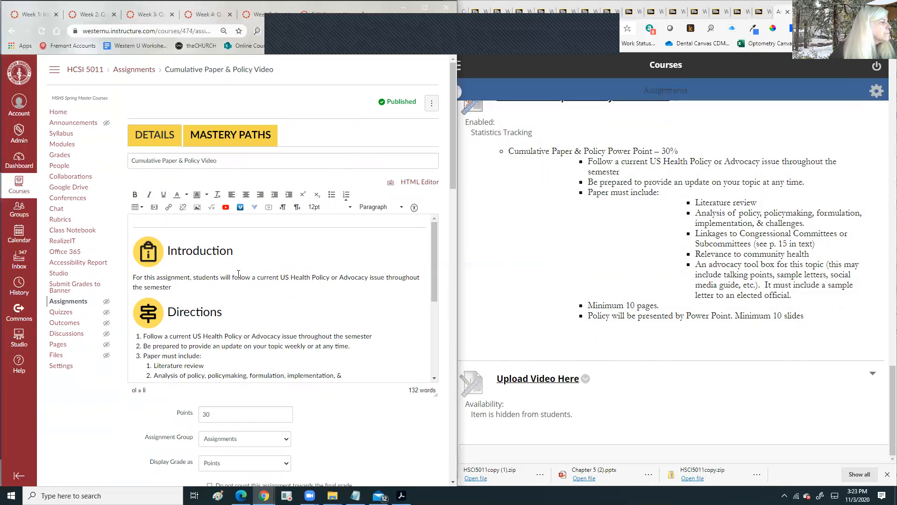
scroll(239, 274, "down", 1)
scroll(238, 274, "down", 3)
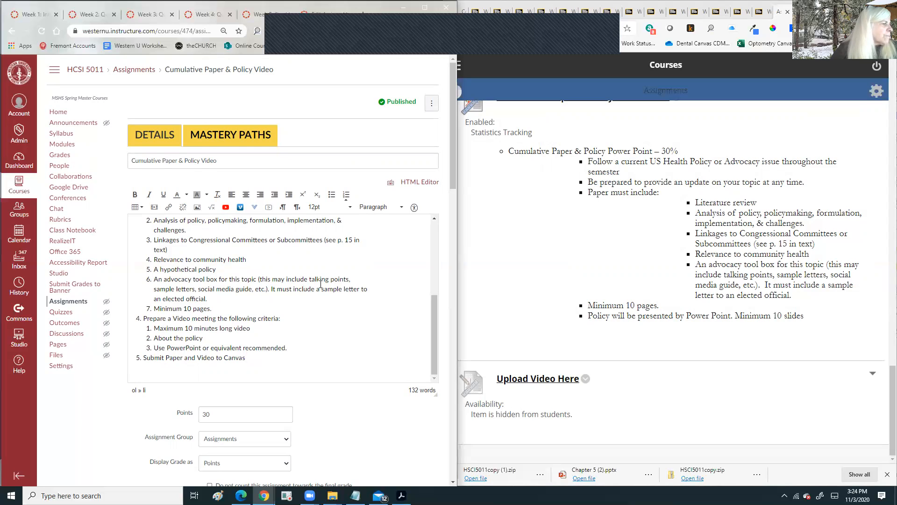
scroll(260, 288, "down", 3)
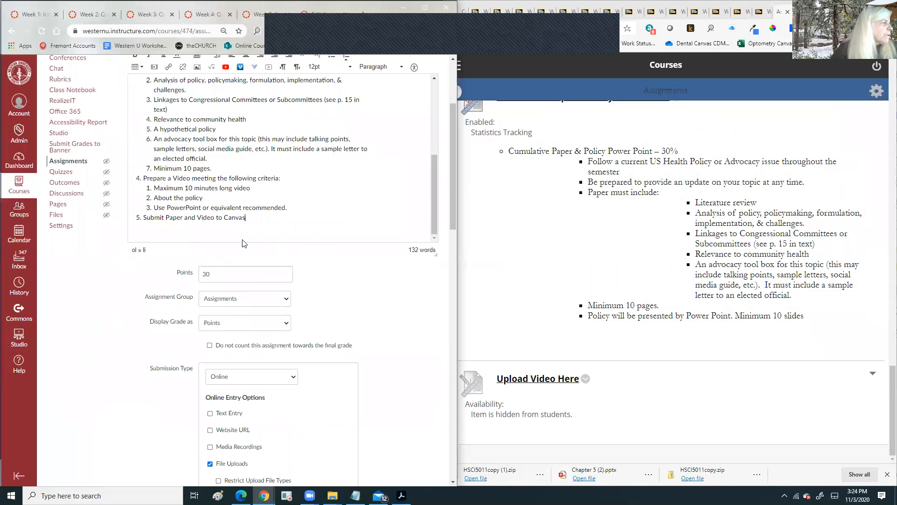
scroll(330, 166, "down", 10)
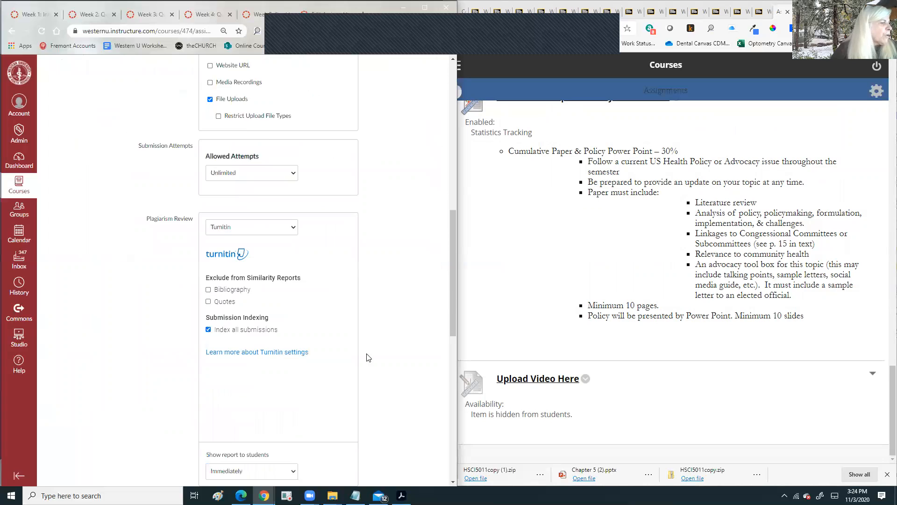
left_click(422, 263)
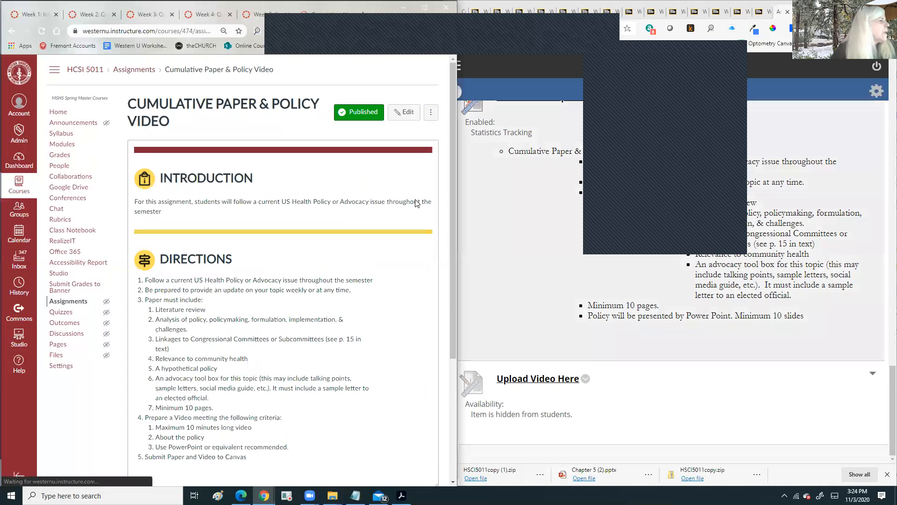
scroll(325, 213, "down", 3)
scroll(324, 213, "up", 4)
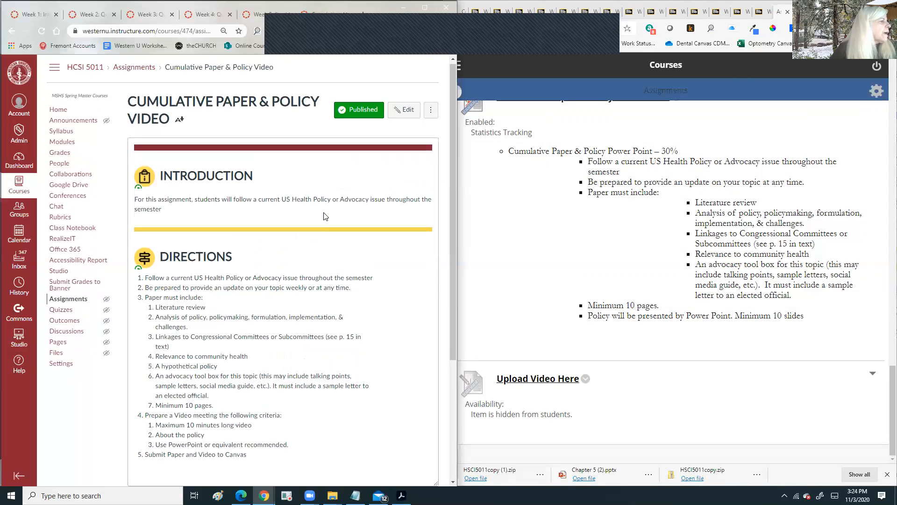
scroll(325, 216, "down", 3)
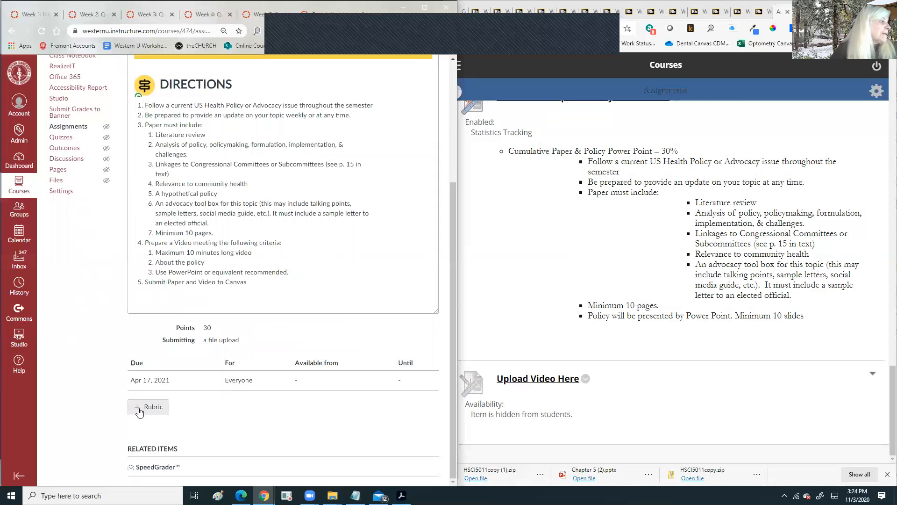
scroll(327, 165, "up", 2)
scroll(328, 170, "up", 2)
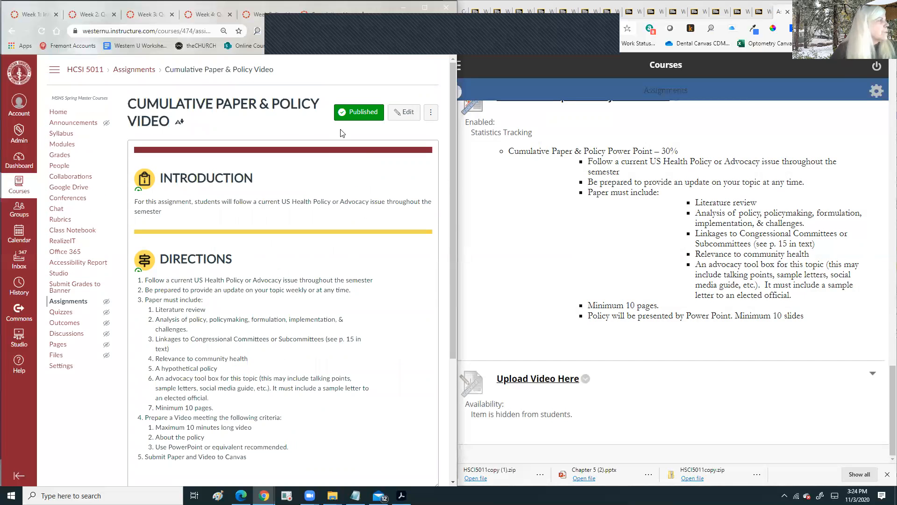
left_click(516, 243)
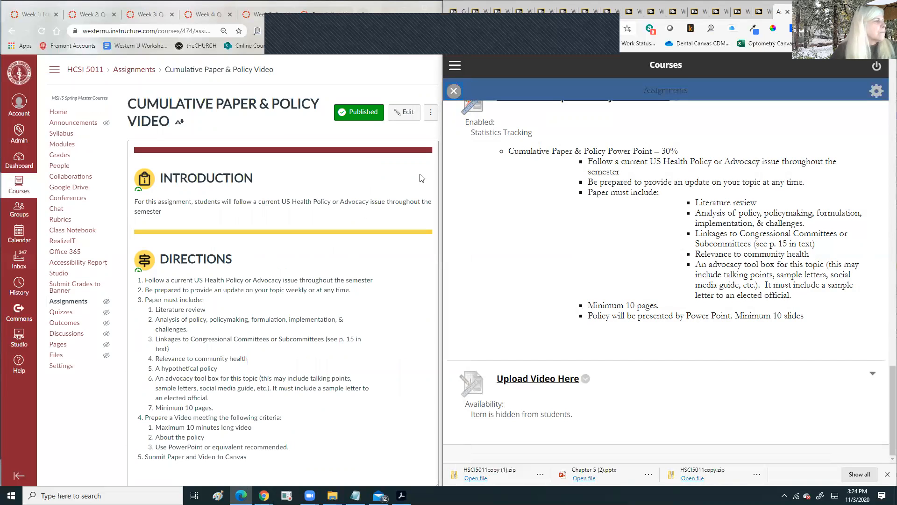
scroll(422, 179, "down", 4)
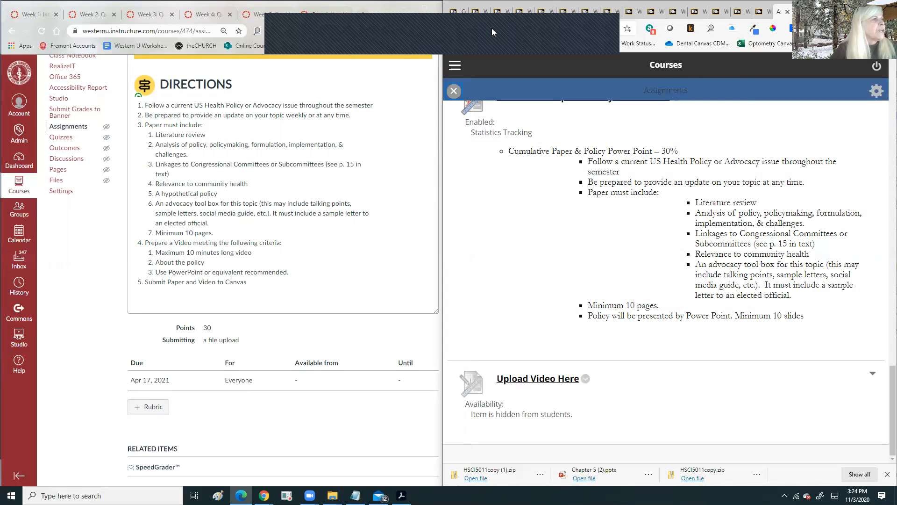
left_click(604, 35)
left_click(608, 69)
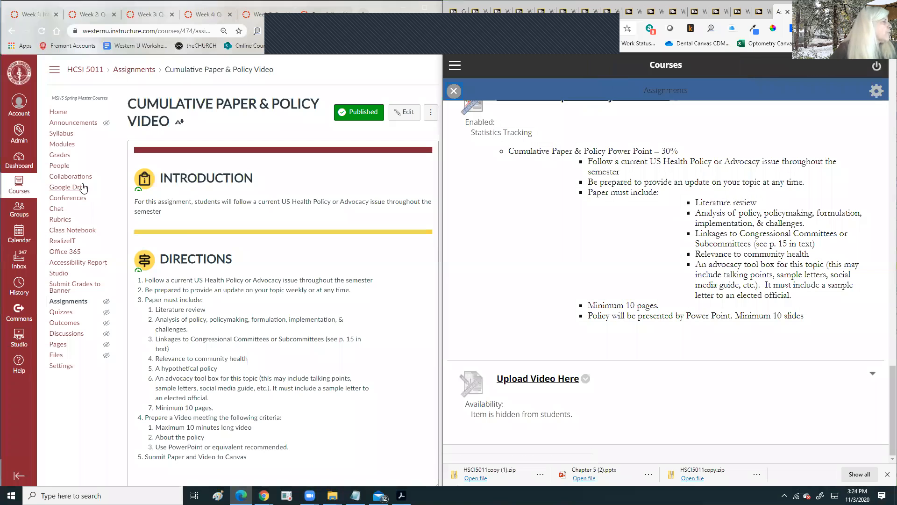
left_click(62, 144)
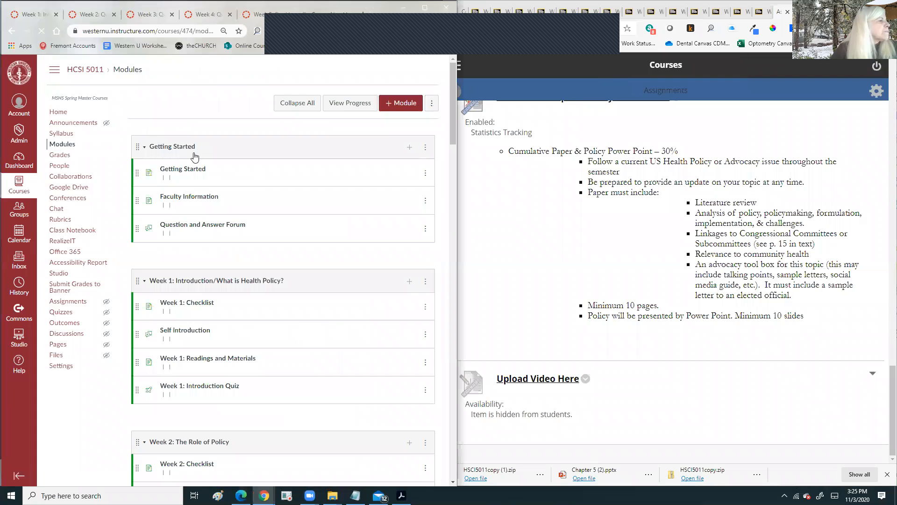
- Compare the new modules list for Weeks 1–3 with the old course's Week 1 and Week 2 pages
scroll(196, 158, "down", 4)
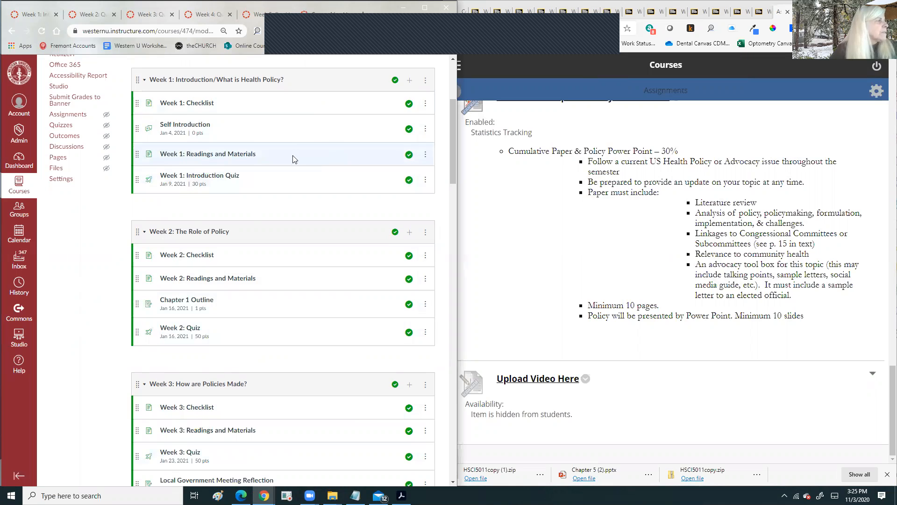
left_click(492, 17)
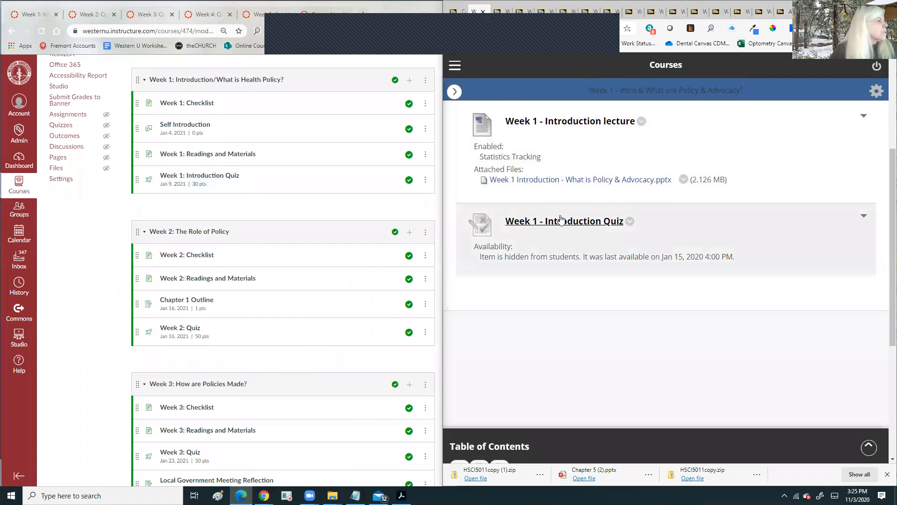
left_click(500, 16)
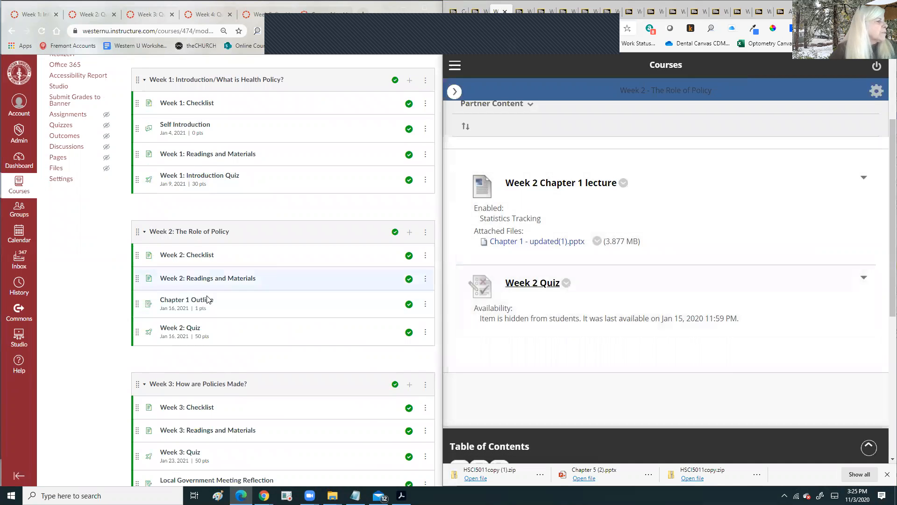
scroll(300, 301, "down", 2)
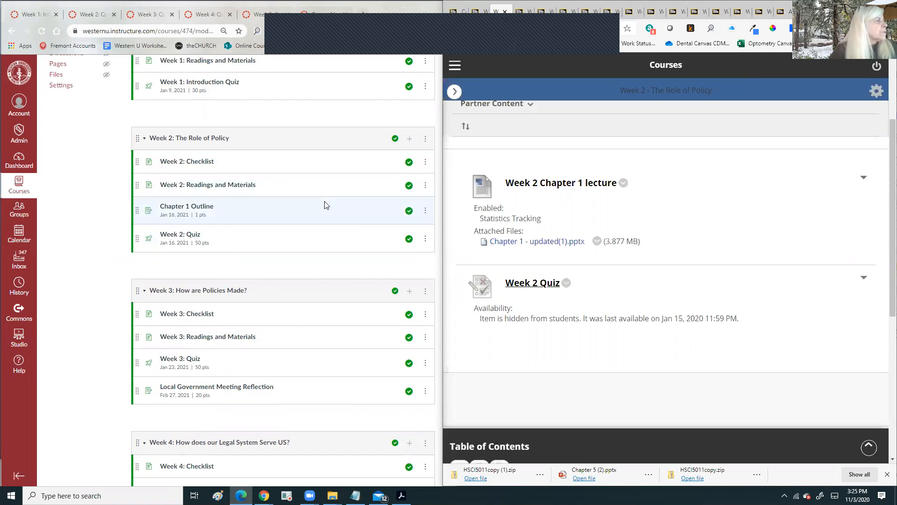
scroll(326, 205, "up", 1)
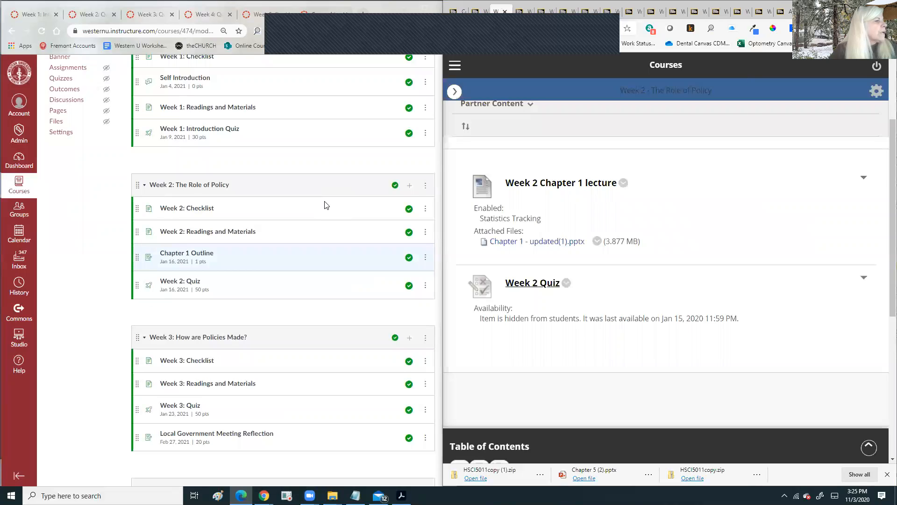
scroll(326, 205, "up", 1)
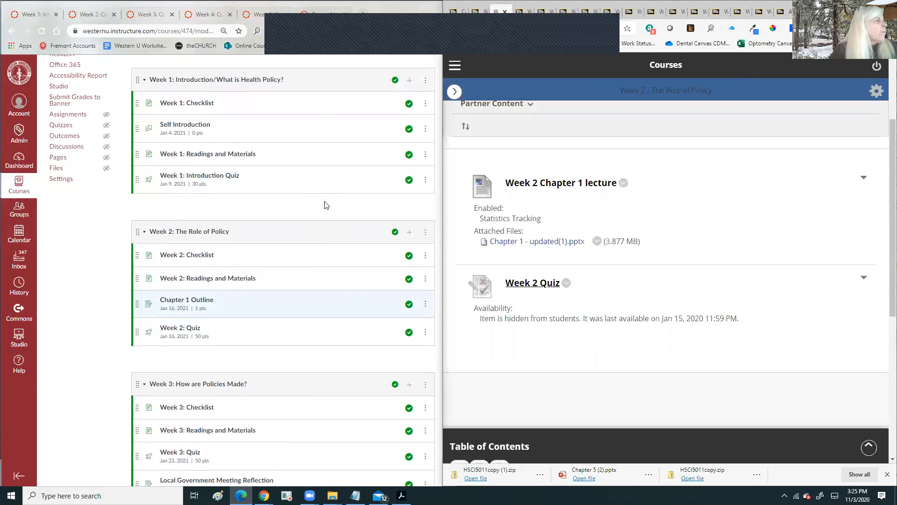
left_click(410, 82)
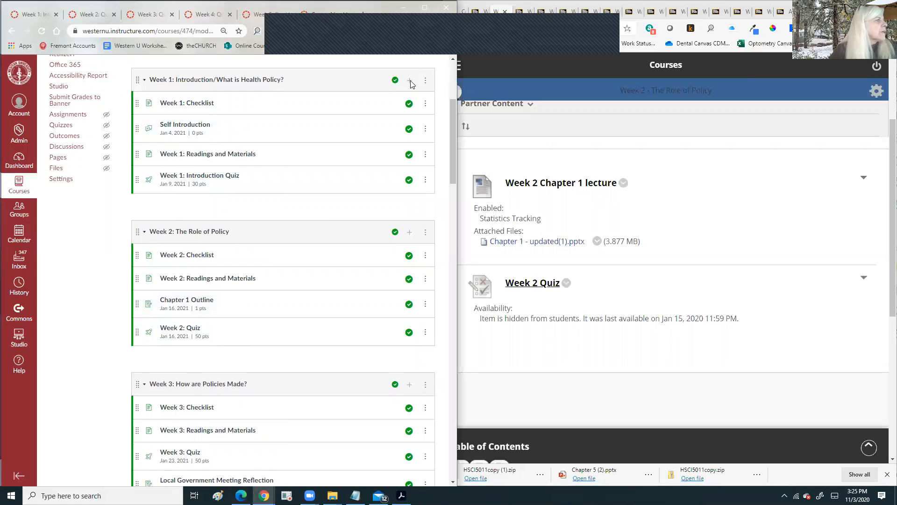
- Add Discussion Board: US Health Policy or Advocacy to Week 1, above the Introduction Quiz
left_click(138, 202)
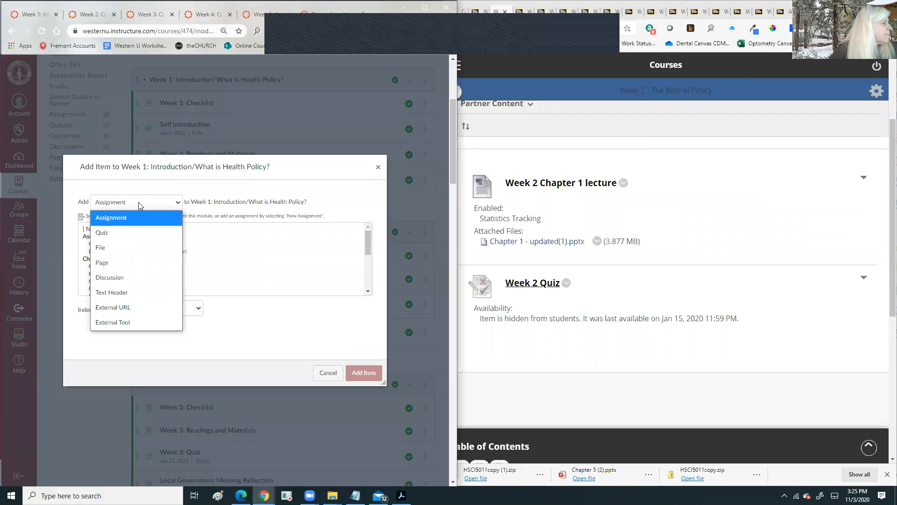
left_click(137, 273)
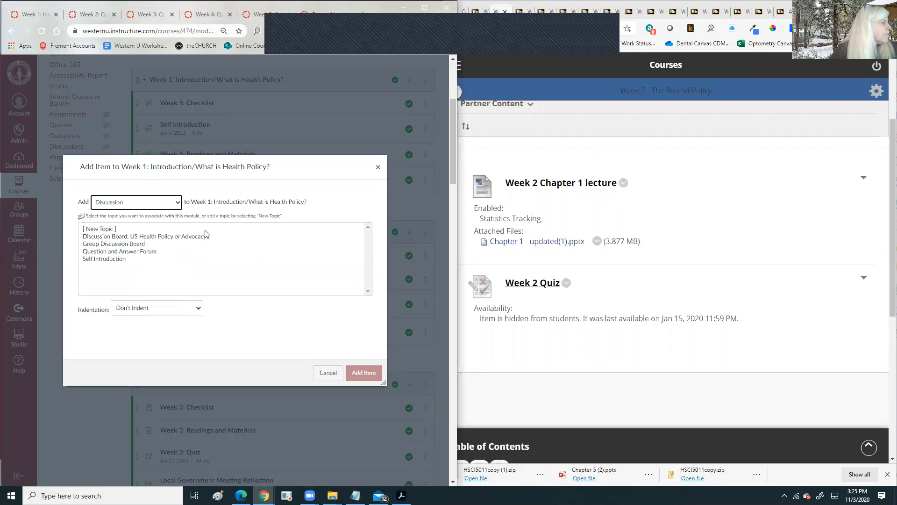
left_click(125, 239)
left_click(364, 372)
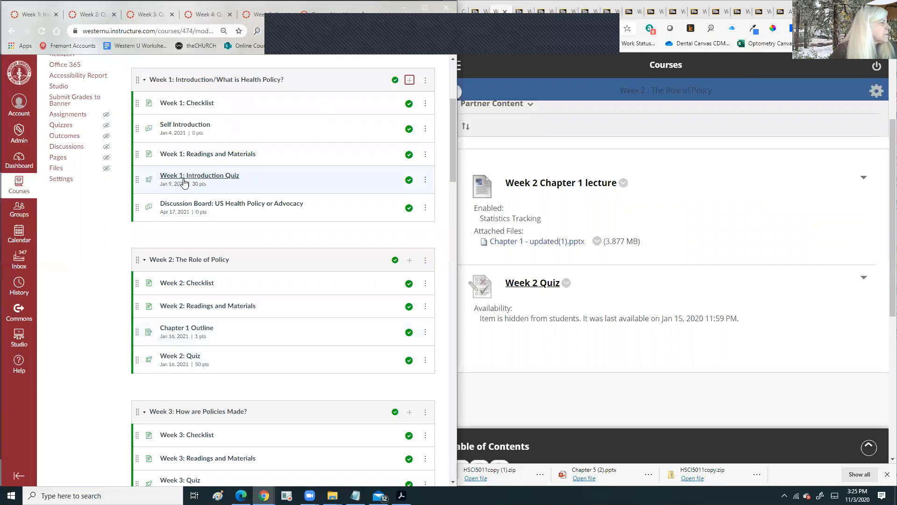
left_click_drag(137, 209, 142, 179)
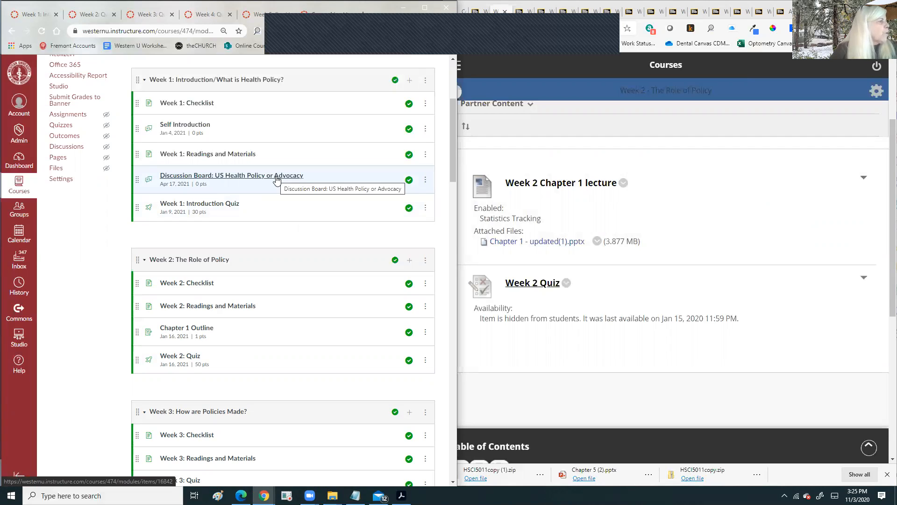
- Add Discussion Board: US Health Policy or Advocacy to the Week 2 module
scroll(276, 180, "down", 1)
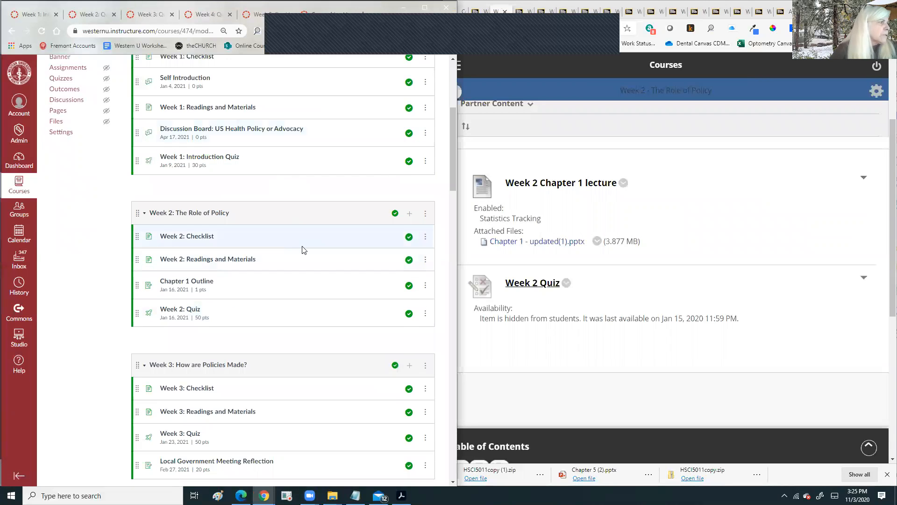
scroll(302, 251, "down", 2)
scroll(302, 251, "down", 1)
scroll(313, 206, "up", 1)
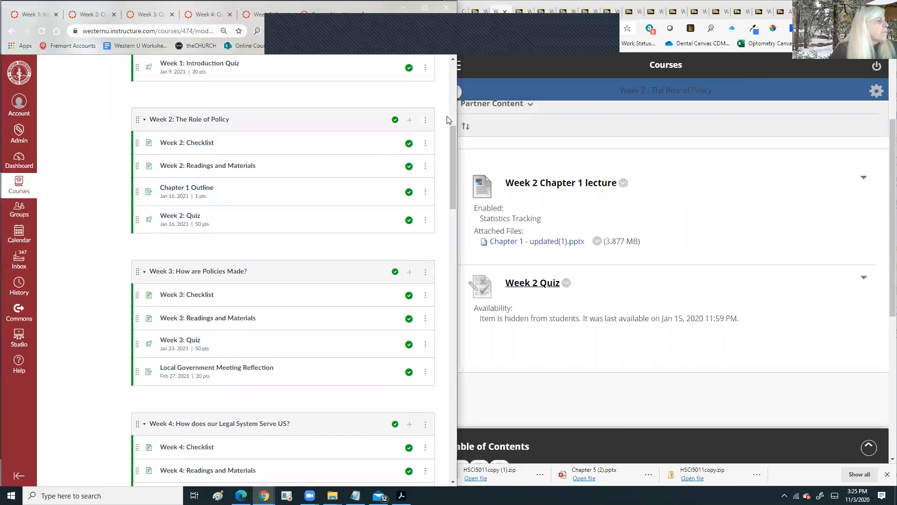
left_click(410, 122)
left_click(179, 237)
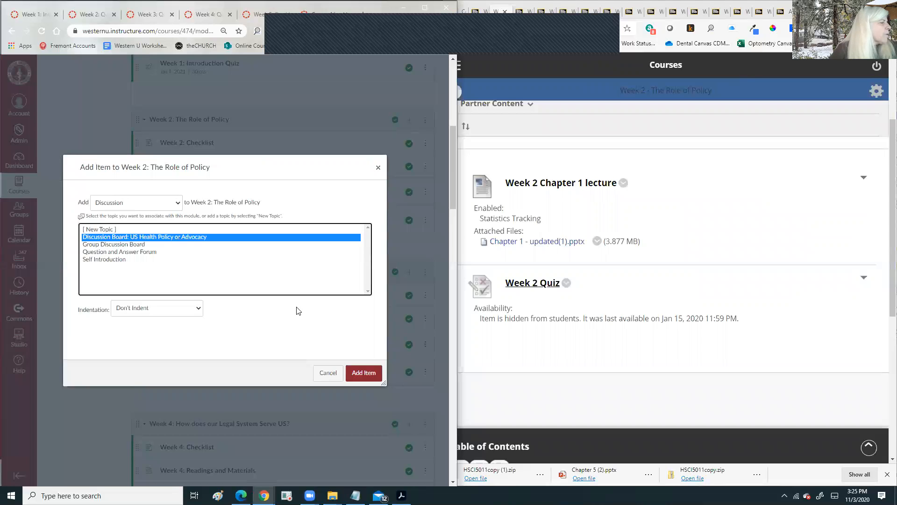
left_click(365, 373)
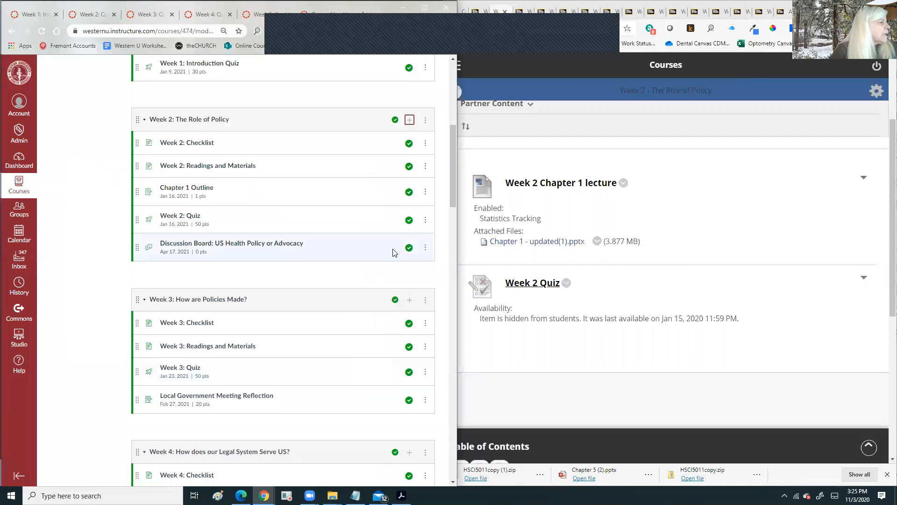
- Add Discussion Board: US Health Policy or Advocacy to Week 3, plus a second copy
left_click(409, 300)
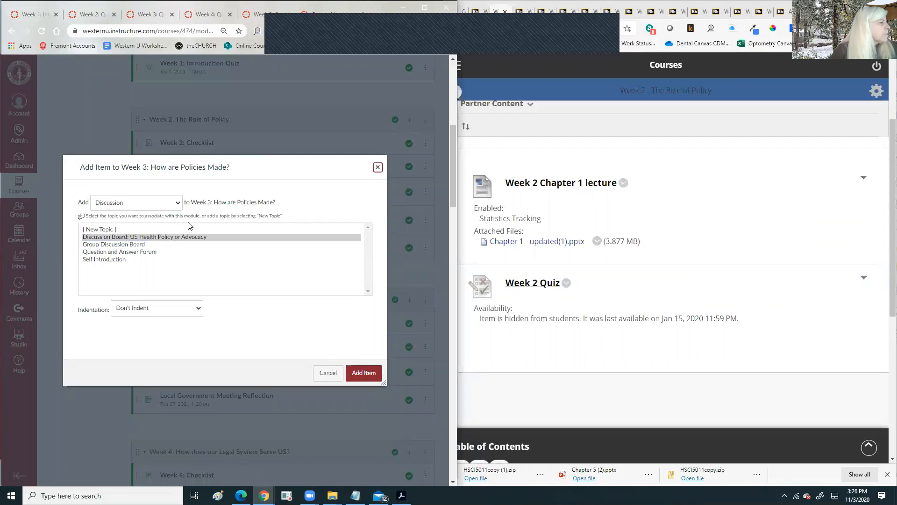
left_click(184, 237)
left_click(364, 372)
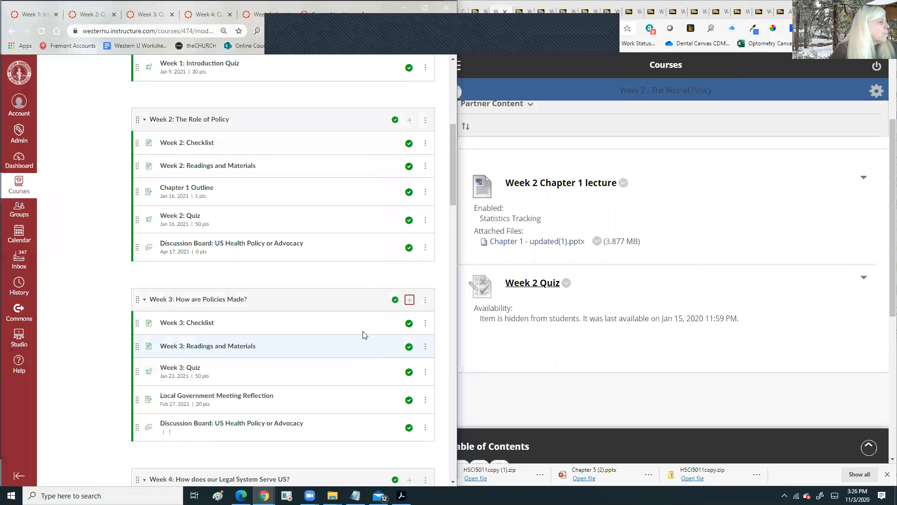
scroll(365, 335, "down", 3)
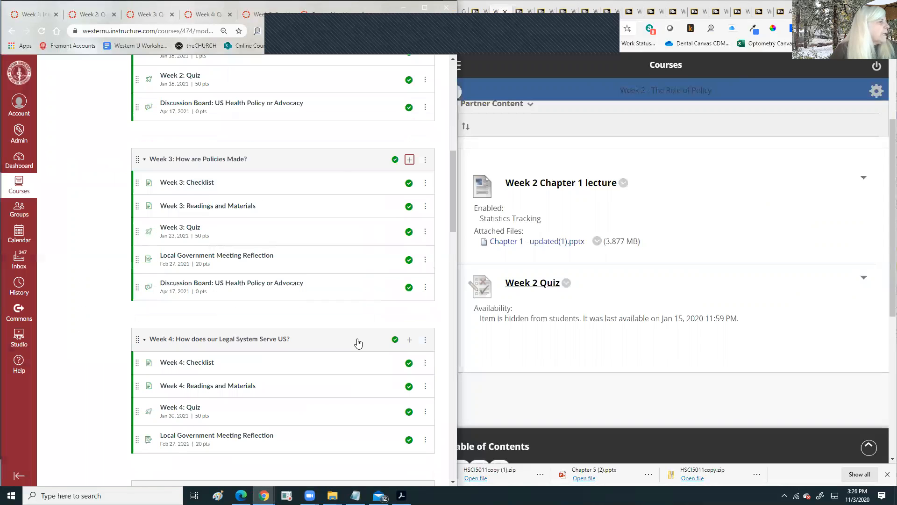
left_click(409, 161)
left_click(230, 239)
left_click(364, 372)
- Move the extra discussion board copy into Week 4 and add the discussion board to Week 5
scroll(367, 314, "down", 4)
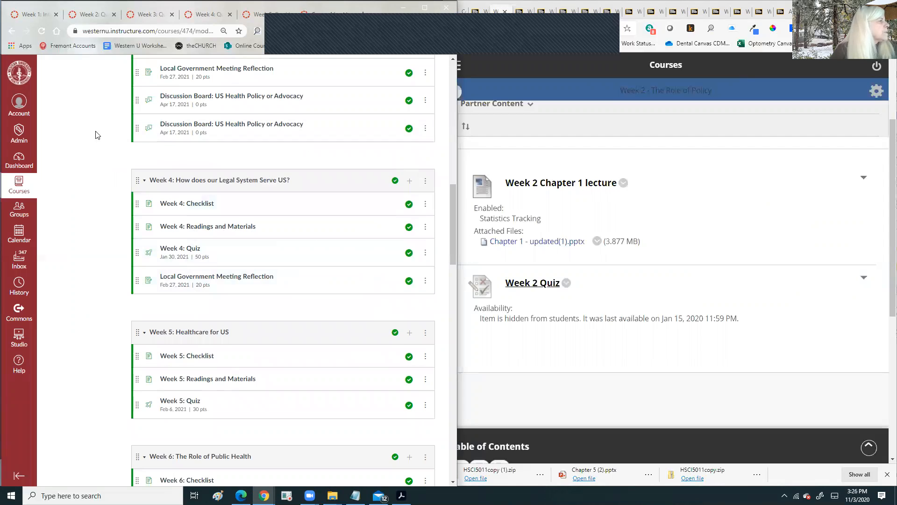
left_click_drag(136, 125, 143, 249)
scroll(337, 239, "down", 4)
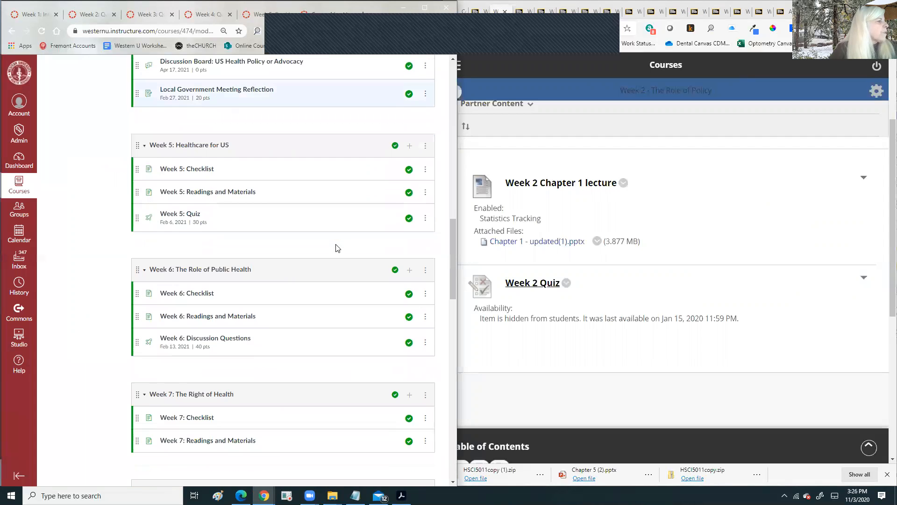
left_click(409, 145)
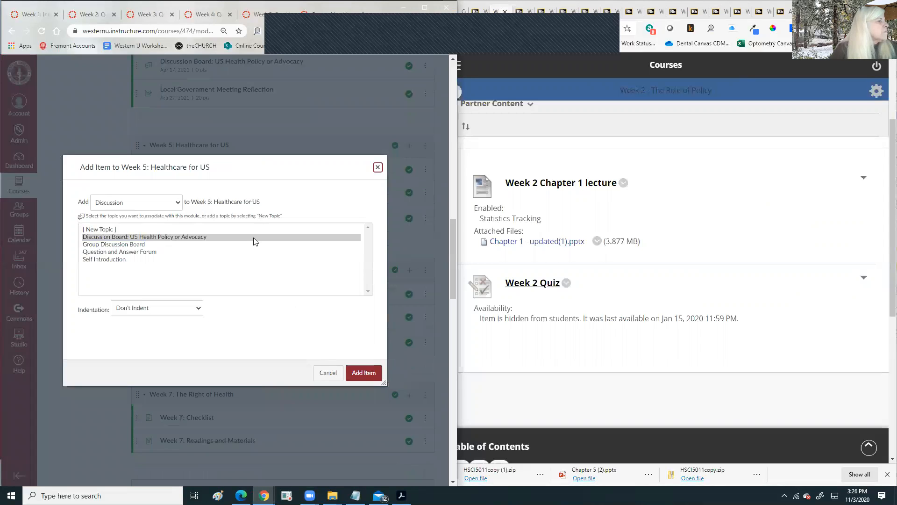
left_click(253, 237)
left_click(363, 372)
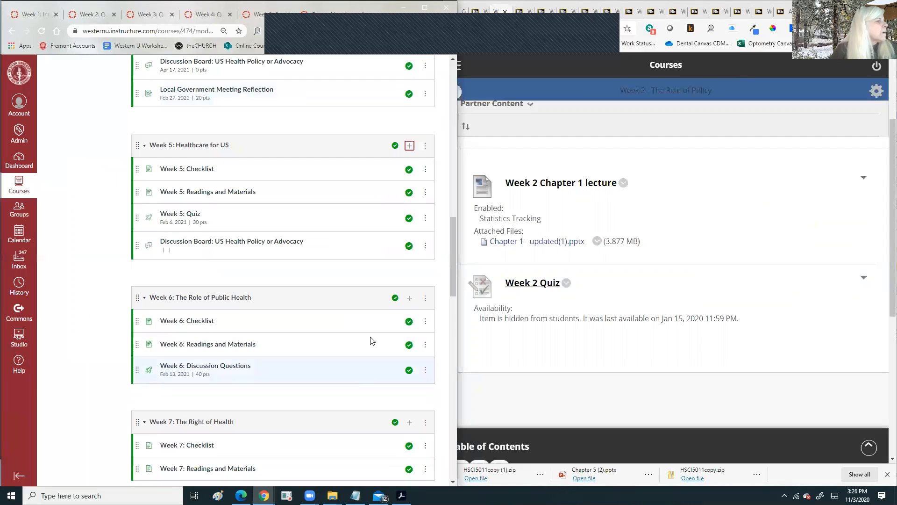
- Add Discussion Board: US Health Policy or Advocacy to Weeks 6 and 7
scroll(377, 269, "down", 4)
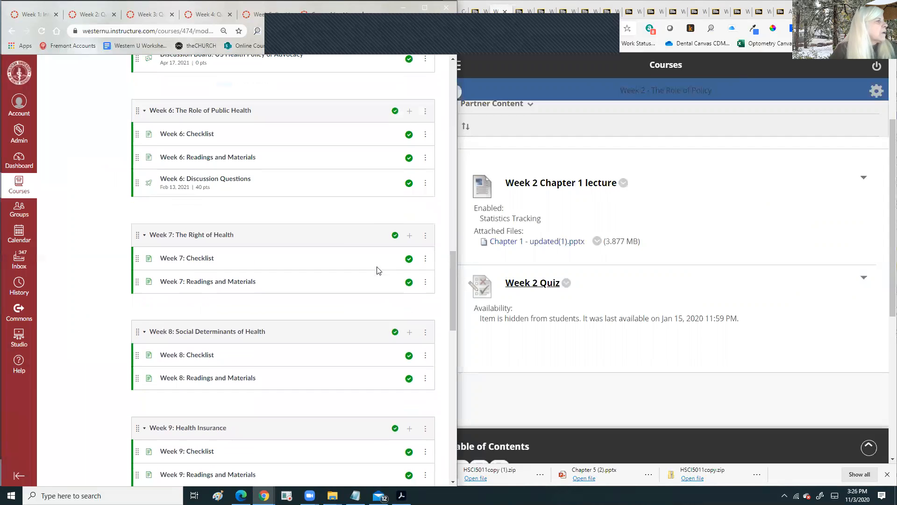
left_click(409, 113)
left_click(151, 237)
left_click(364, 372)
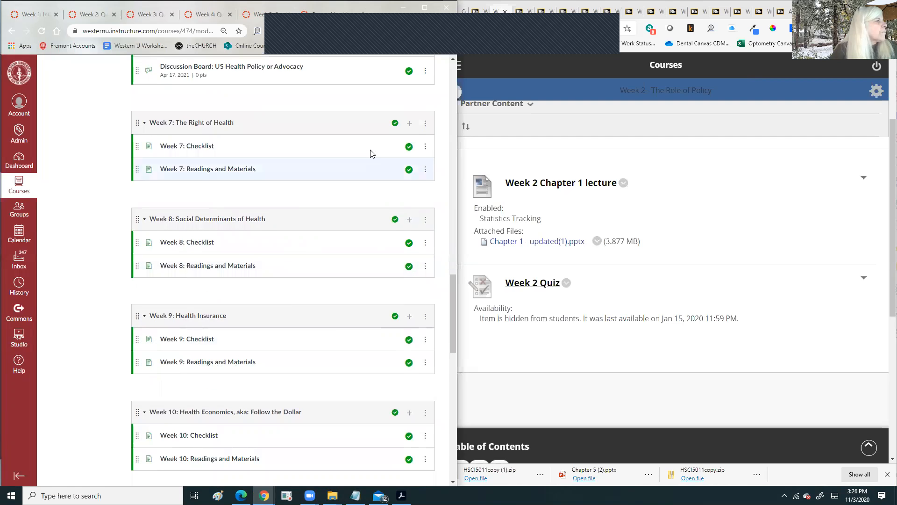
left_click(409, 126)
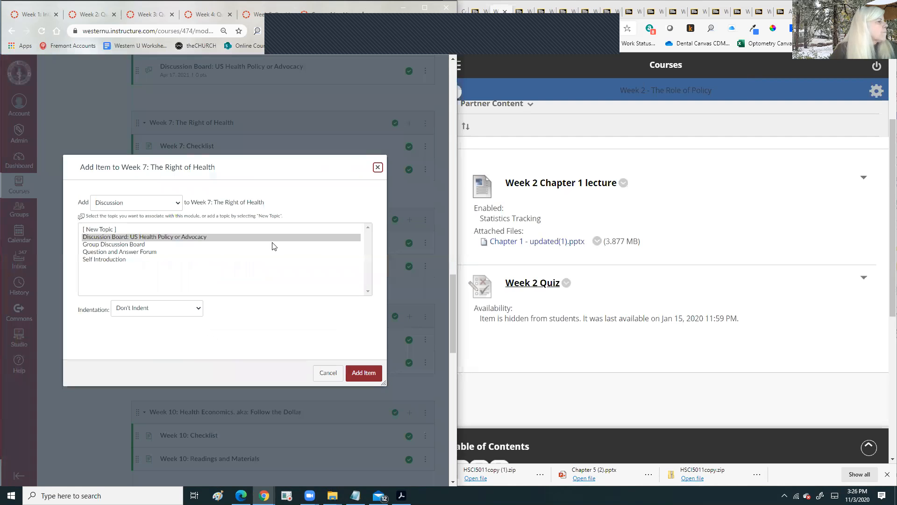
left_click(205, 239)
left_click(371, 374)
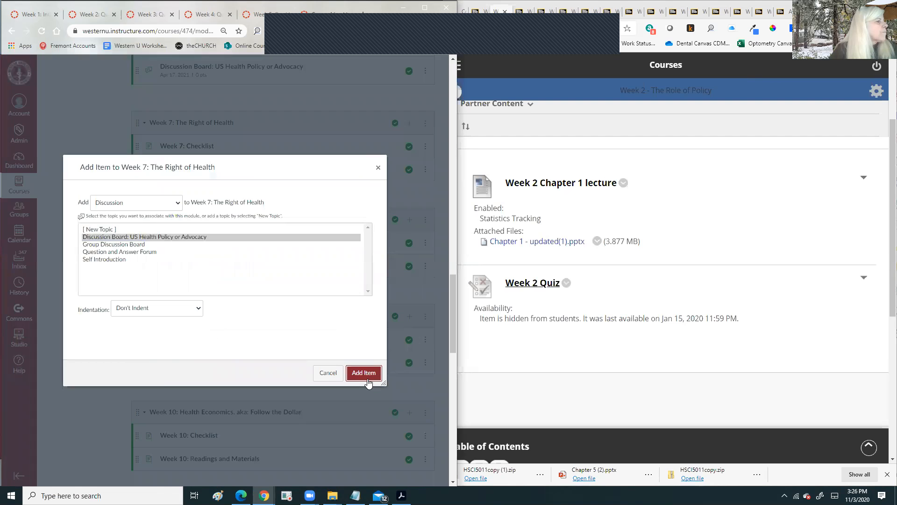
- Add Discussion Board: US Health Policy or Advocacy to Weeks 8 and 9
scroll(362, 299, "down", 4)
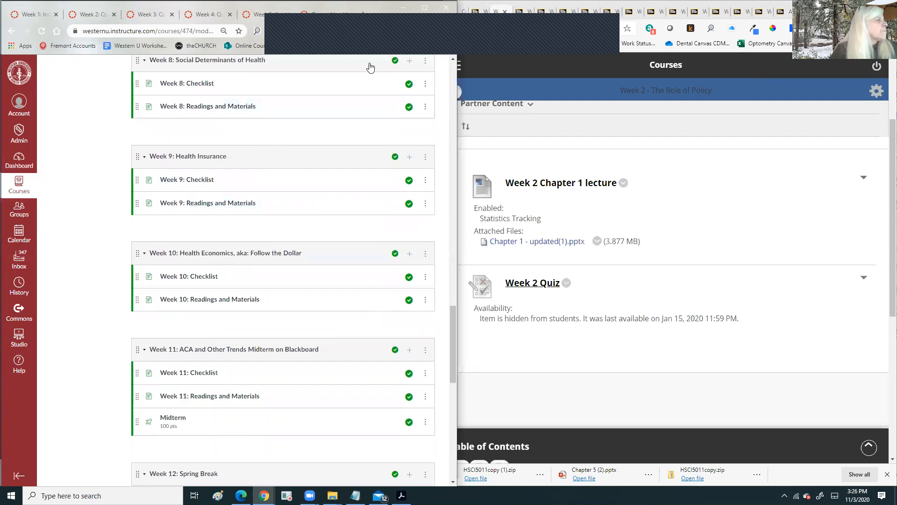
scroll(376, 89, "up", 1)
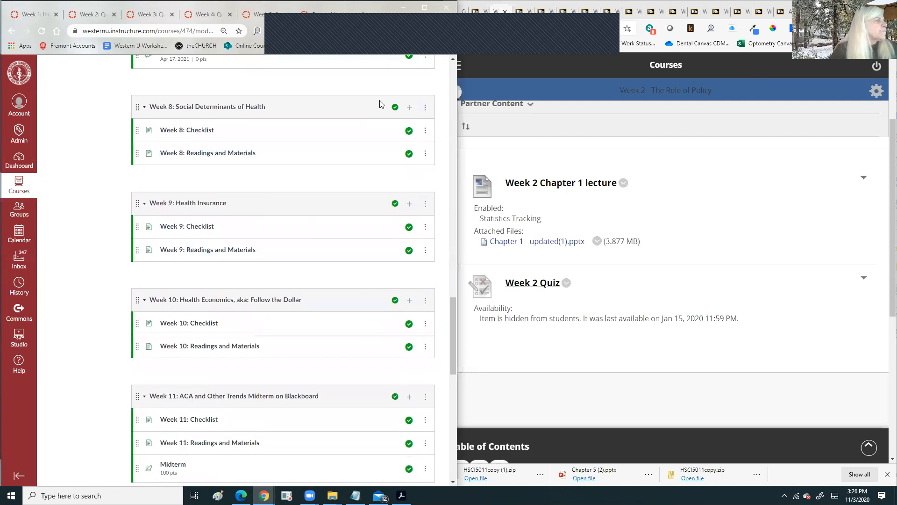
left_click(410, 107)
left_click(171, 237)
left_click(366, 372)
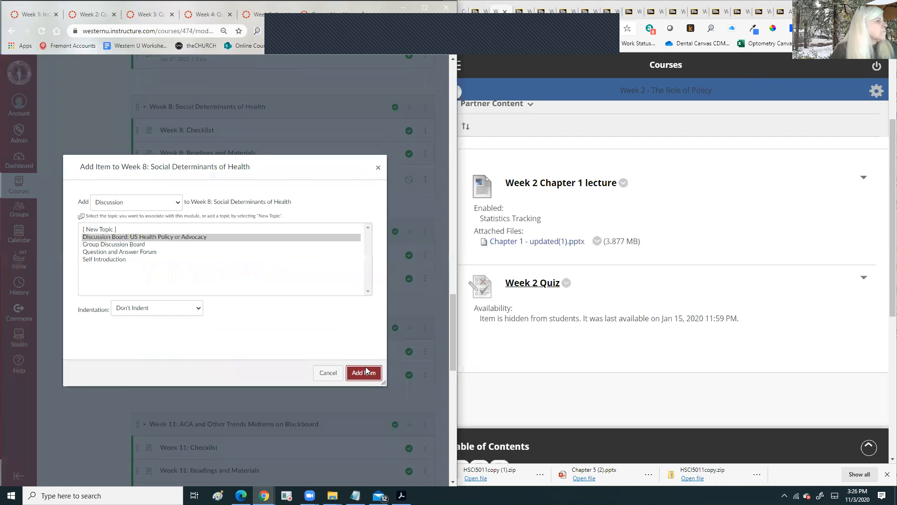
scroll(295, 160, "down", 3)
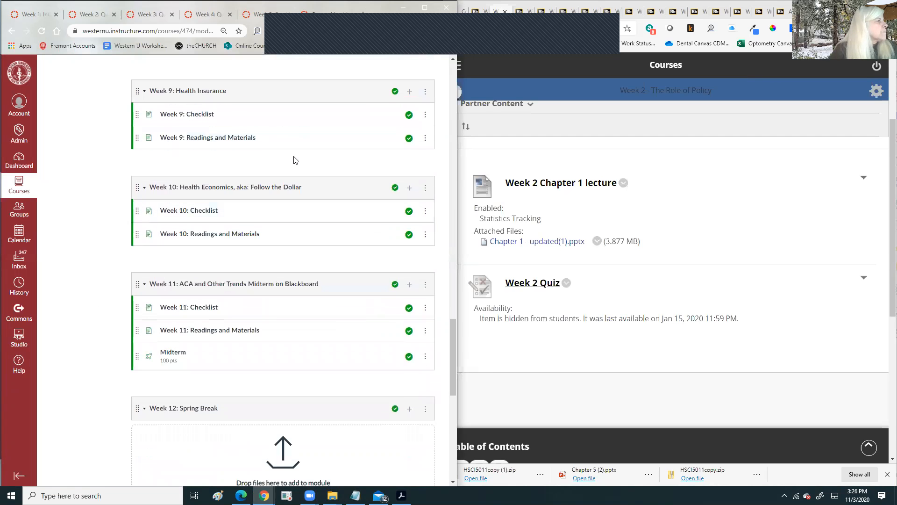
left_click(410, 91)
left_click(237, 244)
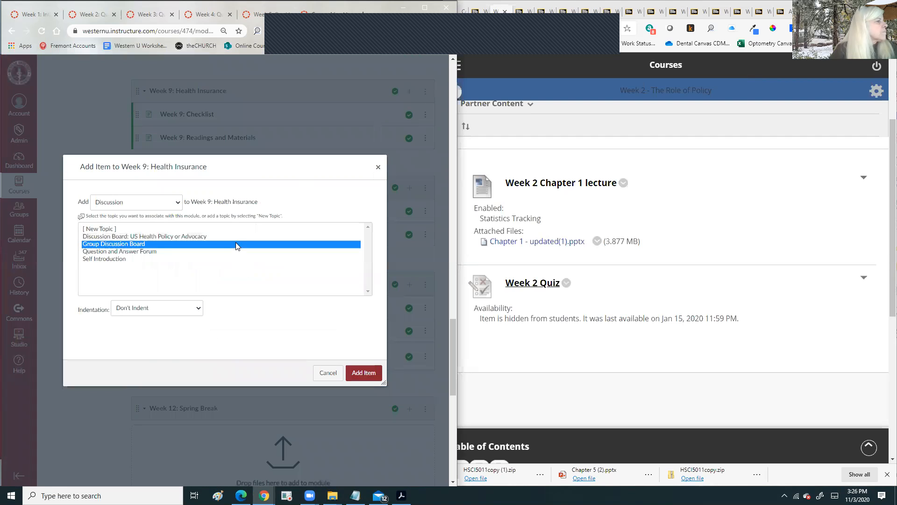
left_click(236, 229)
left_click(256, 237)
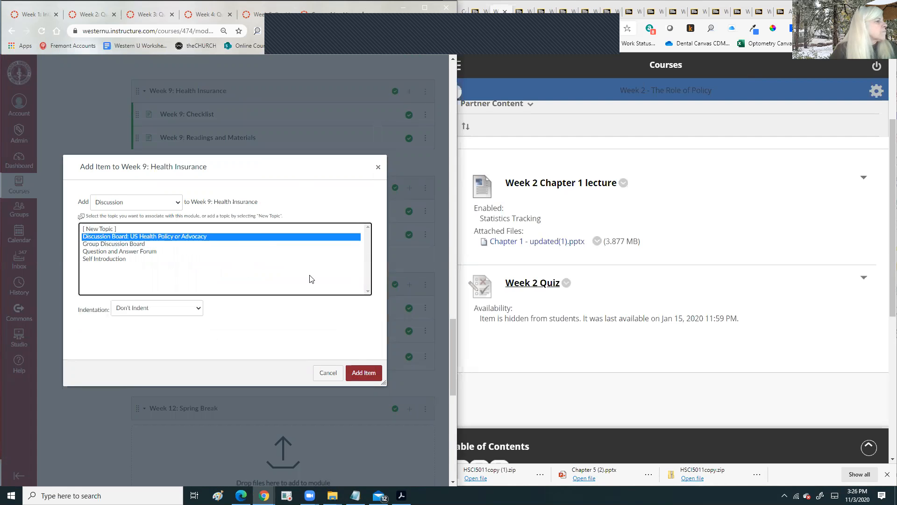
left_click(364, 372)
scroll(387, 218, "down", 2)
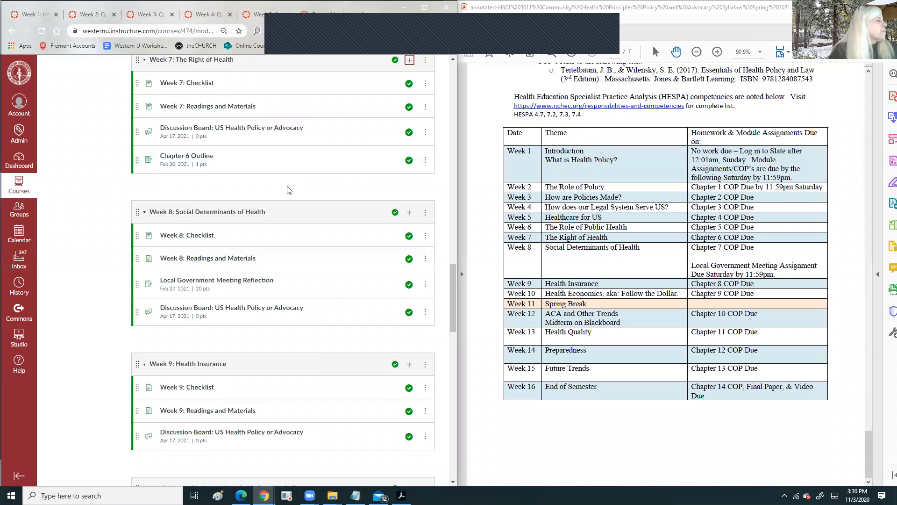
- Move Chapter 6 Outline above the discussion board in Week 7
scroll(287, 190, "up", 3)
scroll(287, 189, "up", 4)
scroll(276, 191, "down", 7)
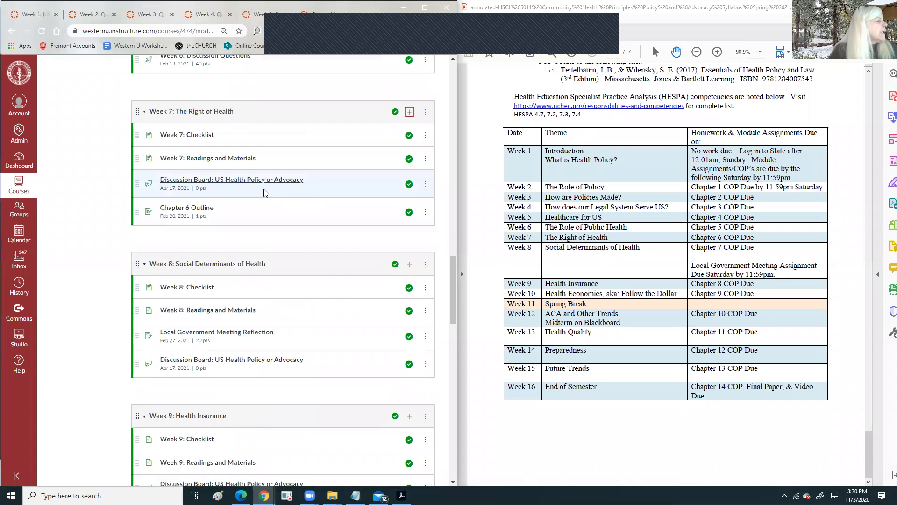
scroll(260, 176, "up", 5)
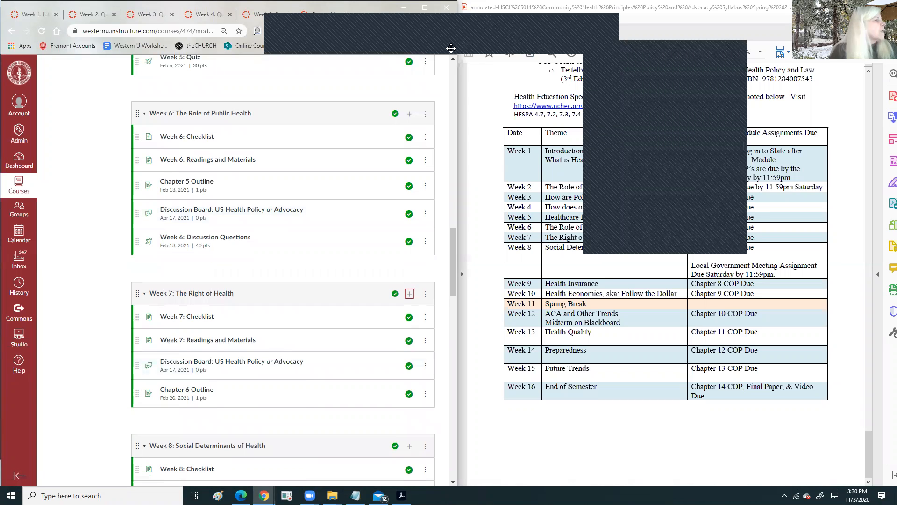
scroll(210, 195, "up", 4)
scroll(210, 195, "up", 1)
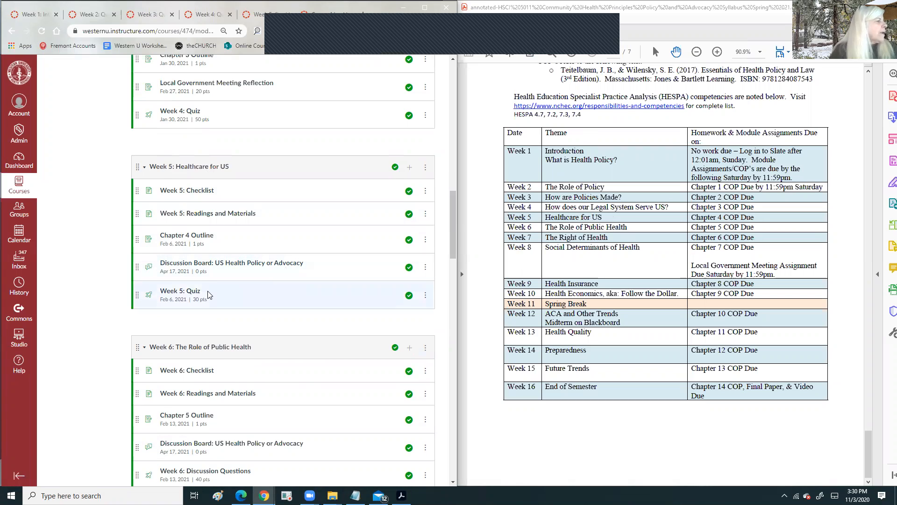
scroll(303, 291, "down", 6)
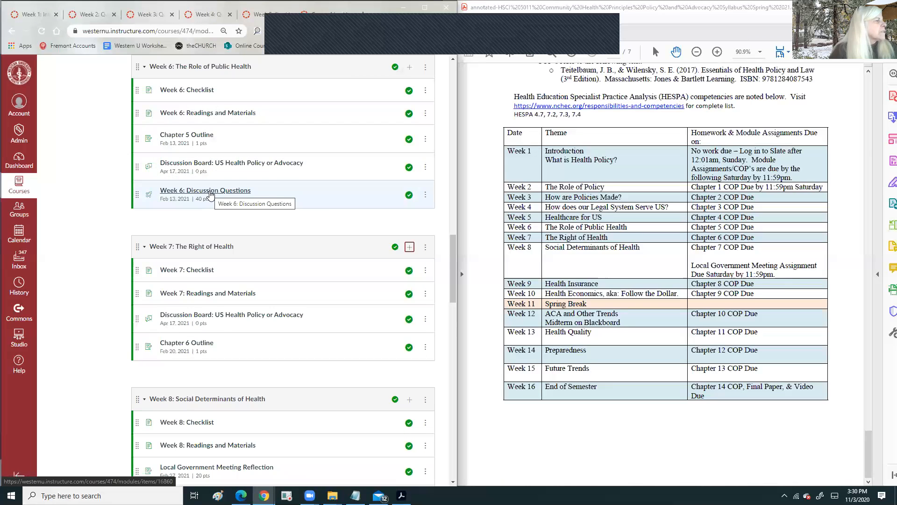
scroll(210, 195, "down", 3)
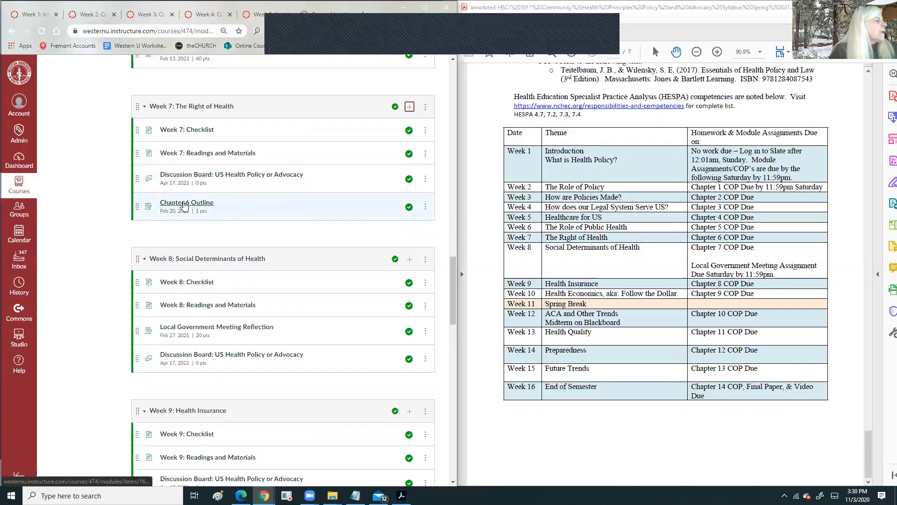
left_click_drag(136, 204, 139, 174)
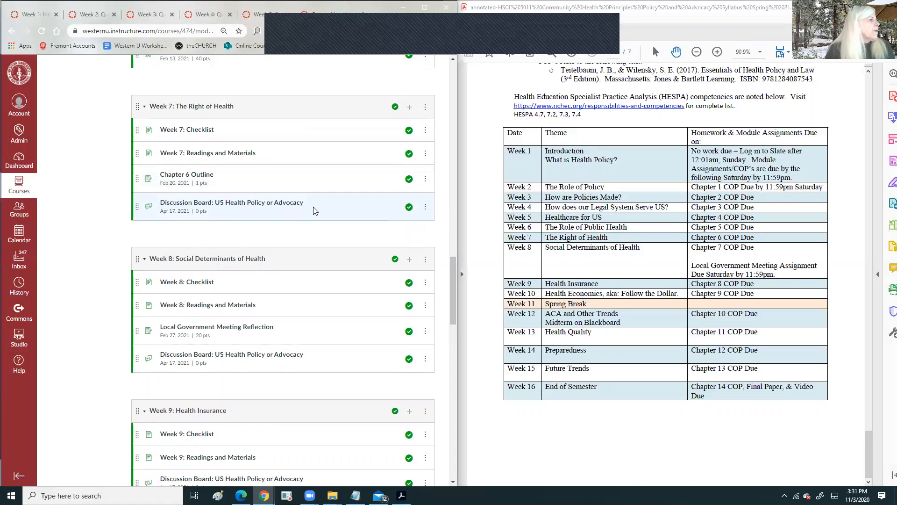
- Add the Chapter 7 Outline assignment to Week 8
scroll(314, 211, "down", 3)
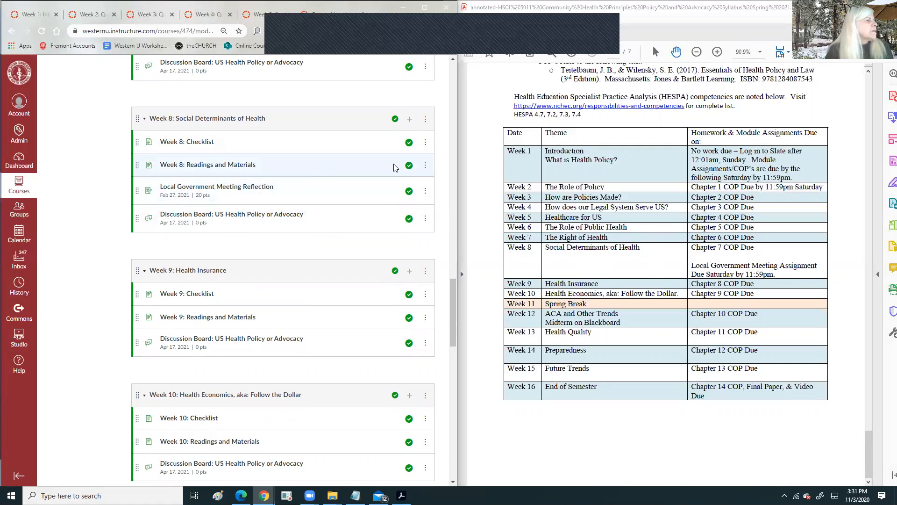
left_click(410, 120)
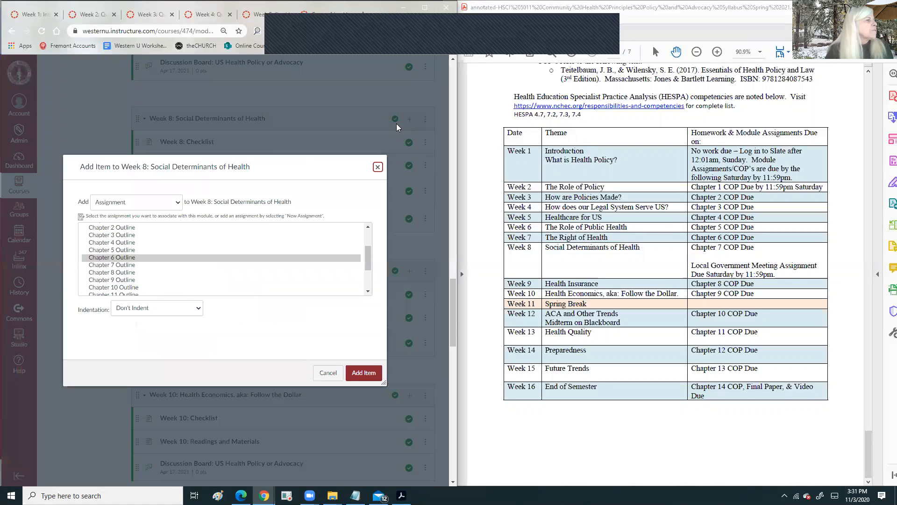
left_click(178, 266)
left_click(363, 372)
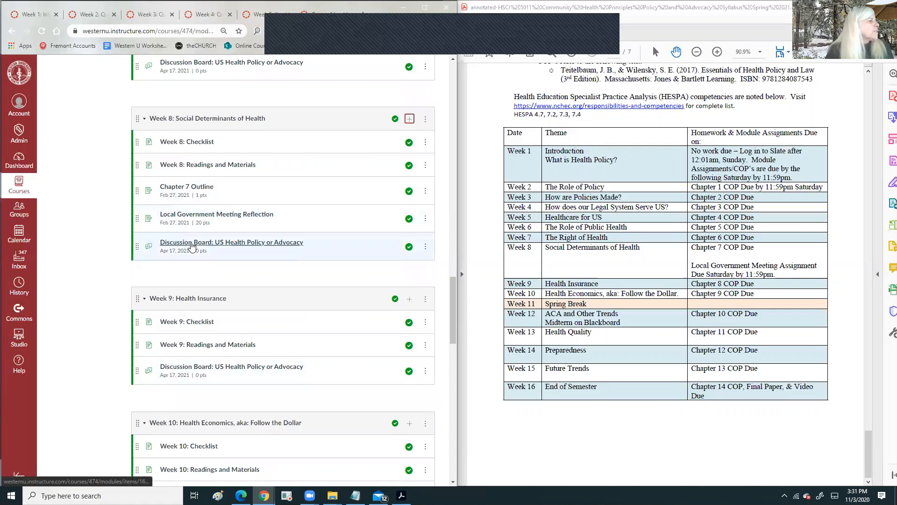
- Add Chapter 8 Outline to Week 9, placed above its discussion board
scroll(323, 245, "down", 2)
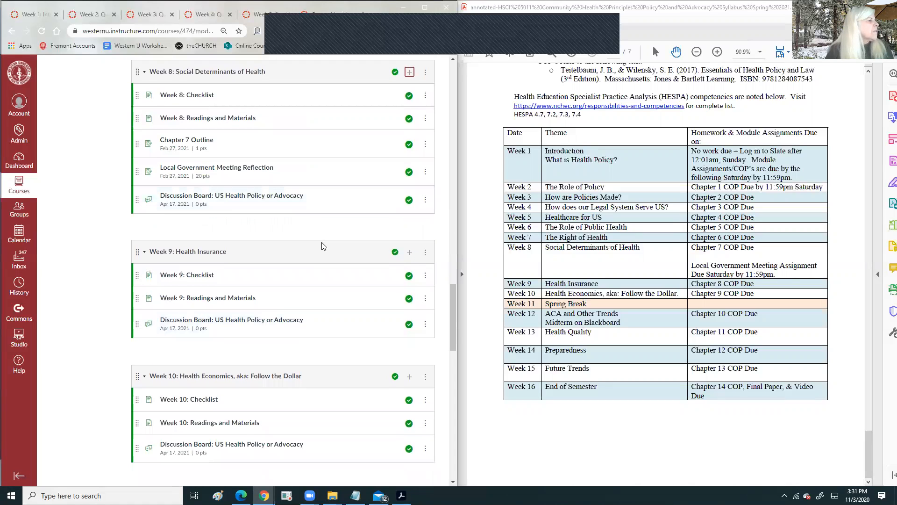
scroll(322, 247, "down", 2)
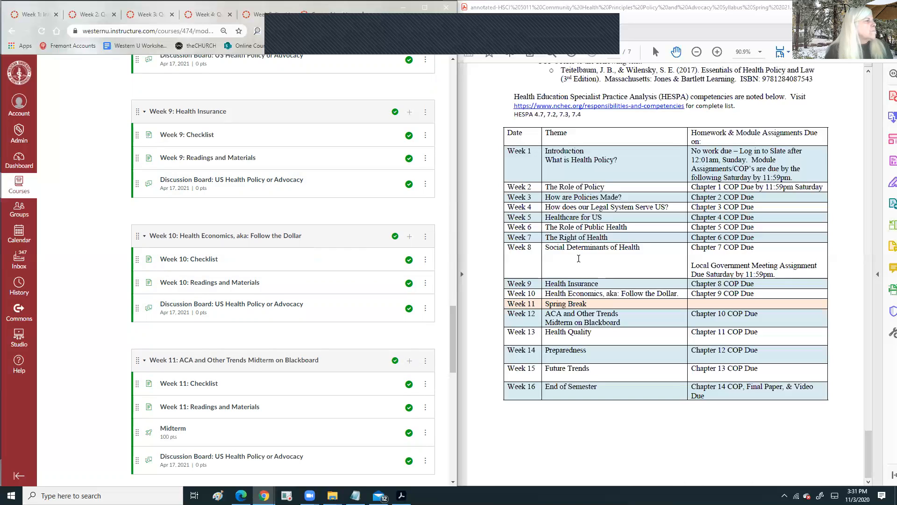
scroll(330, 182, "up", 3)
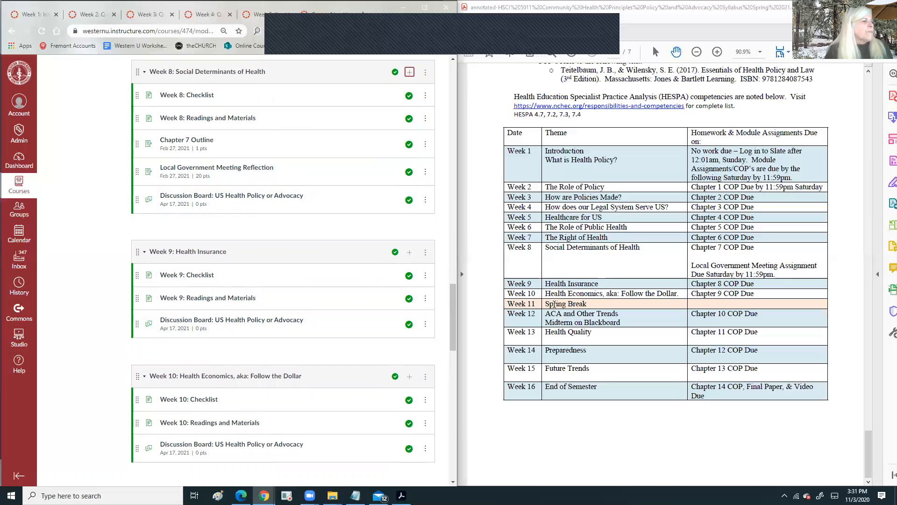
scroll(261, 239, "down", 2)
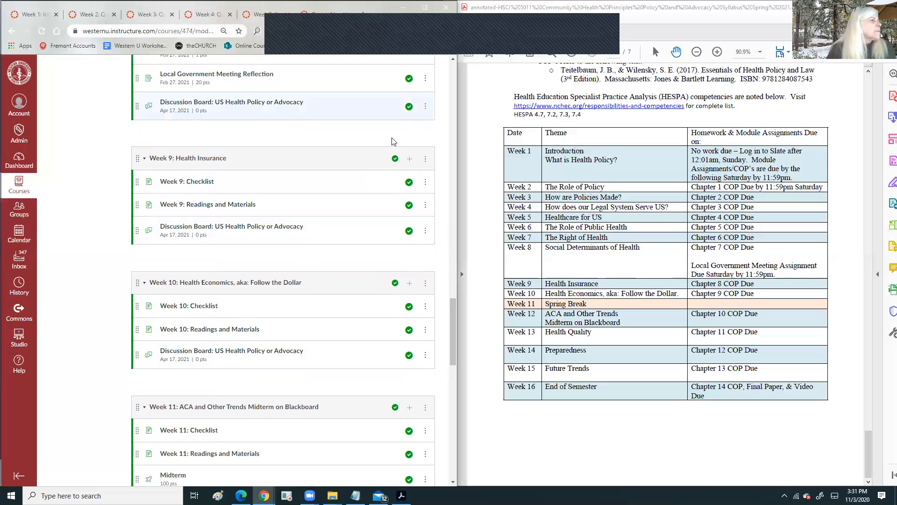
left_click(410, 159)
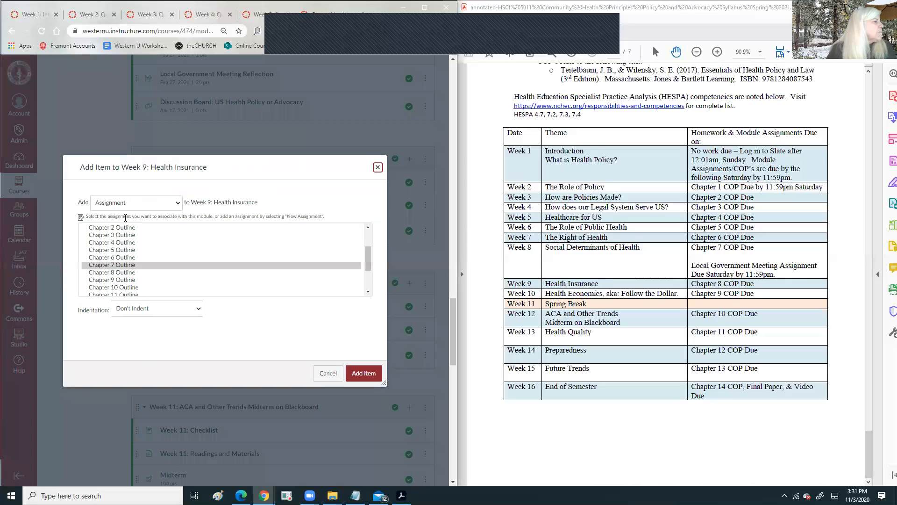
left_click(120, 273)
left_click(365, 373)
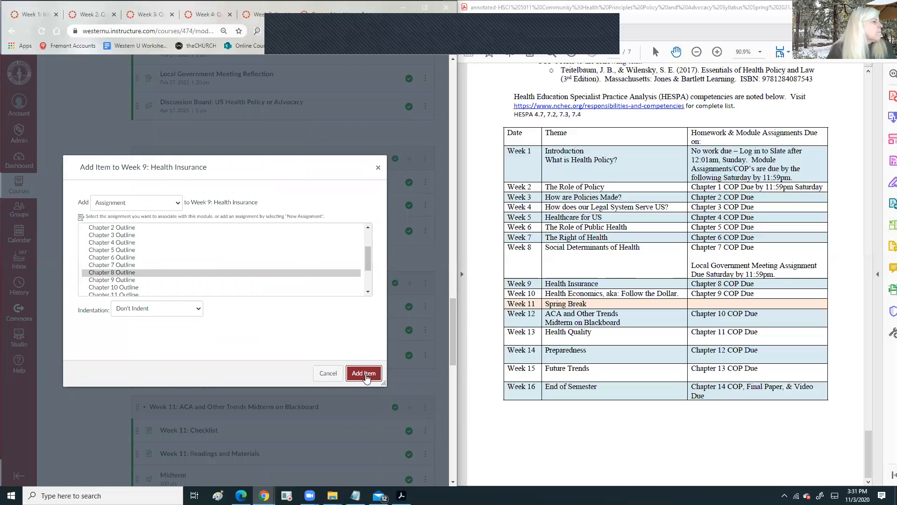
left_click_drag(137, 258, 136, 221)
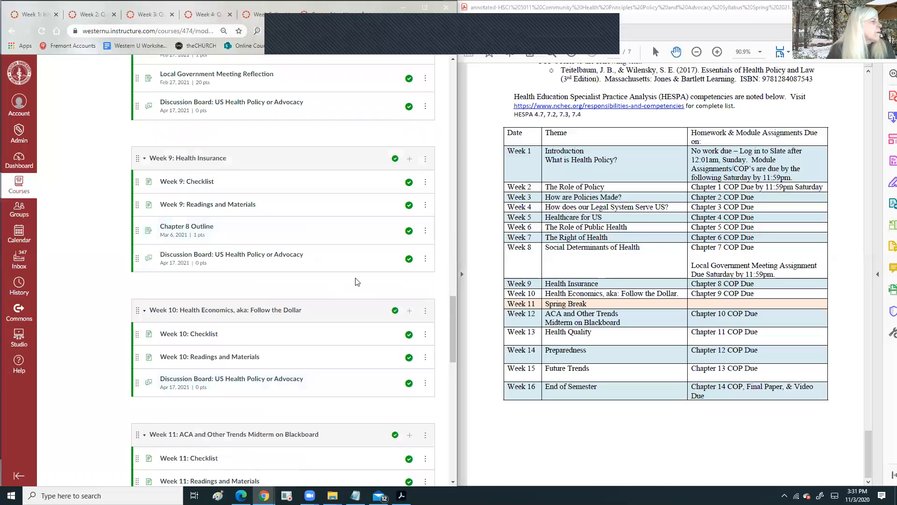
scroll(355, 280, "down", 5)
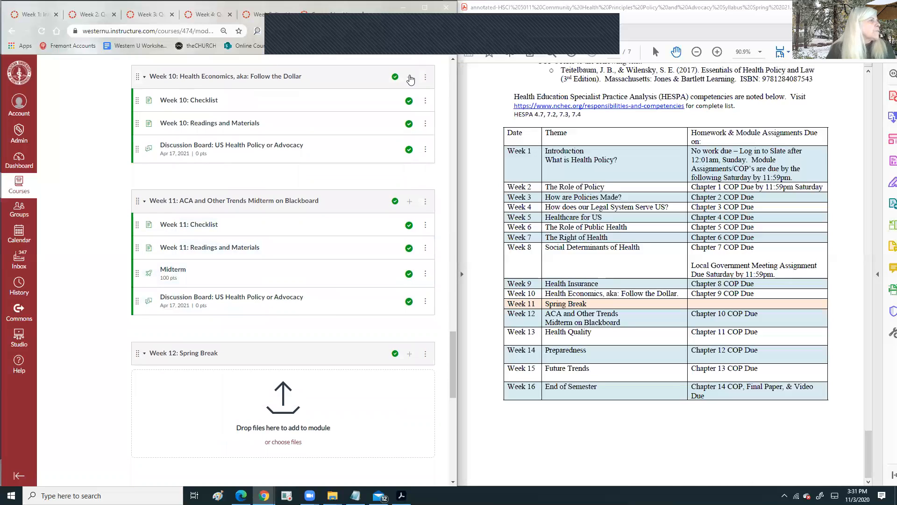
- Add the Chapter 9 Outline assignment to Week 10
left_click(410, 78)
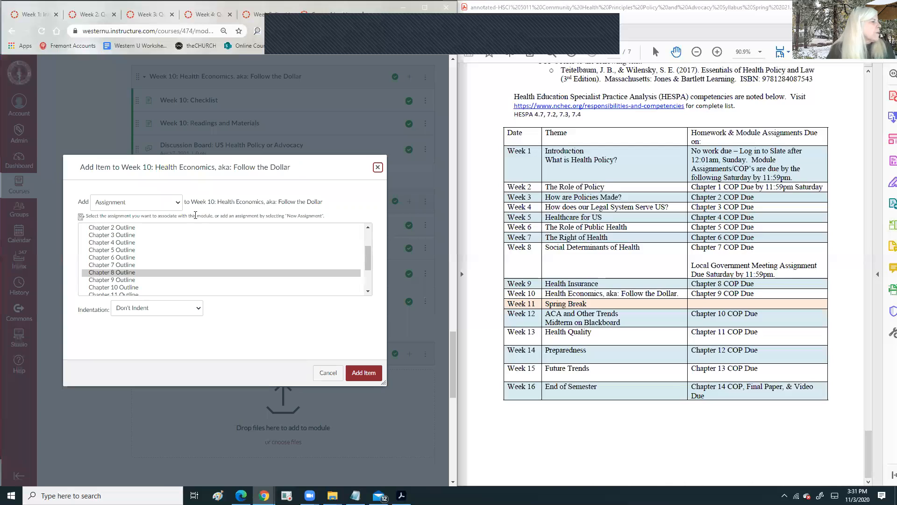
left_click(127, 280)
left_click(372, 380)
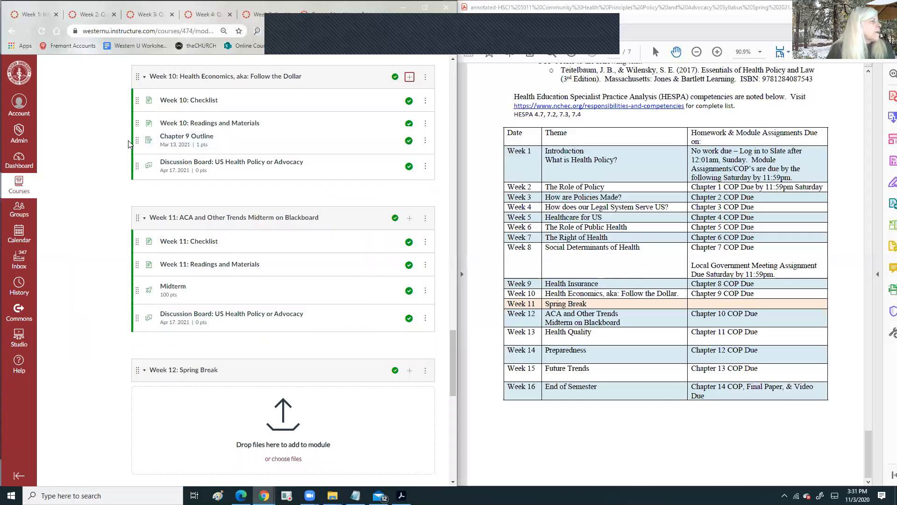
scroll(211, 219, "down", 2)
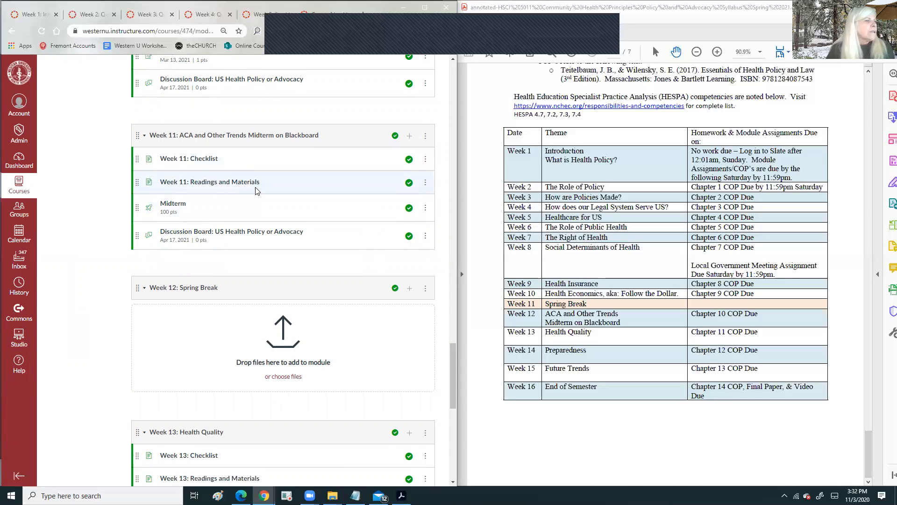
- Add Chapter 10 Outline to Week 11 after the readings, leaving Midterm last
left_click(410, 138)
left_click(134, 287)
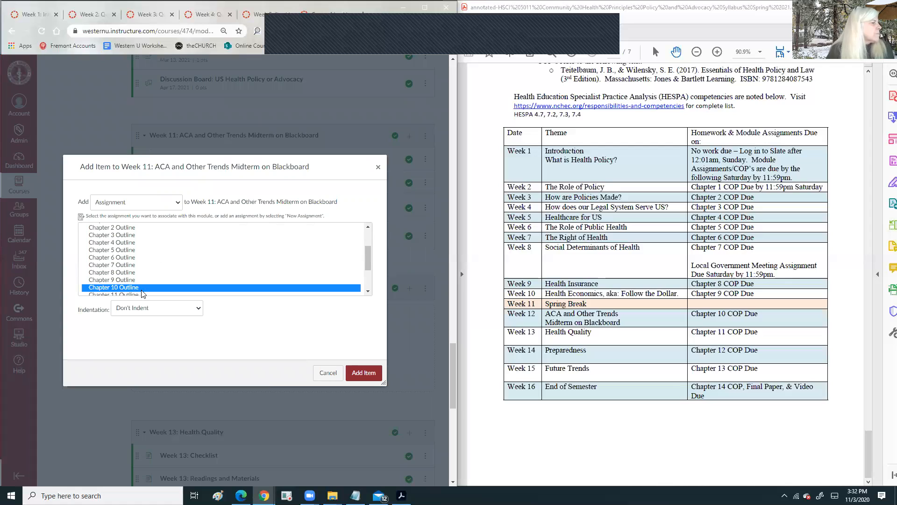
left_click(364, 372)
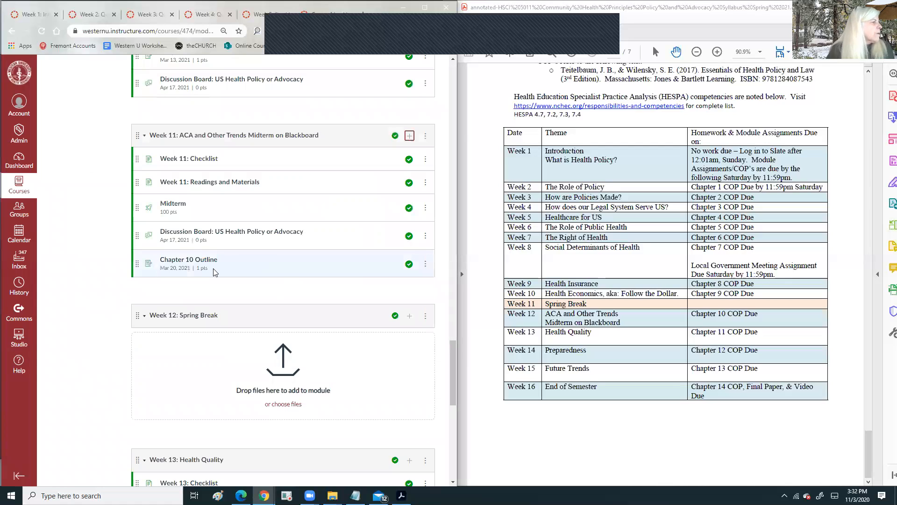
left_click_drag(135, 264, 136, 205)
left_click_drag(138, 265, 341, 244)
scroll(338, 246, "down", 1)
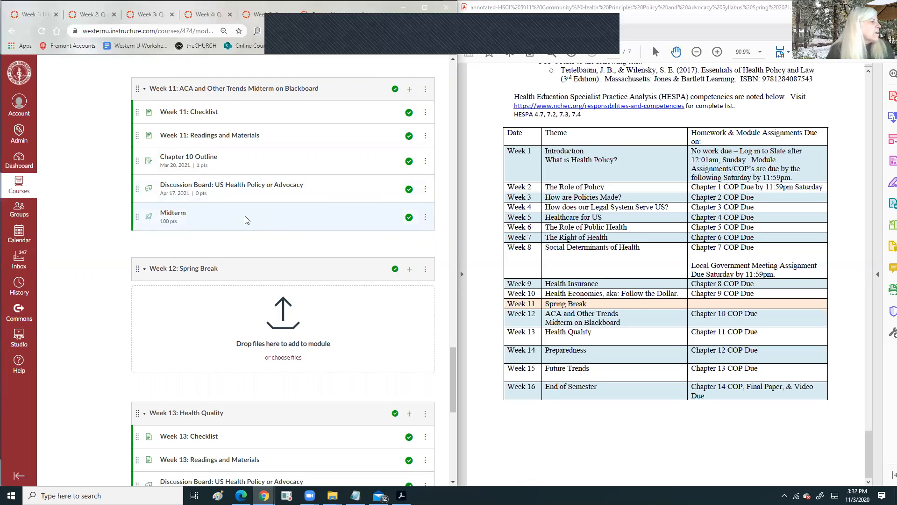
scroll(277, 214, "down", 6)
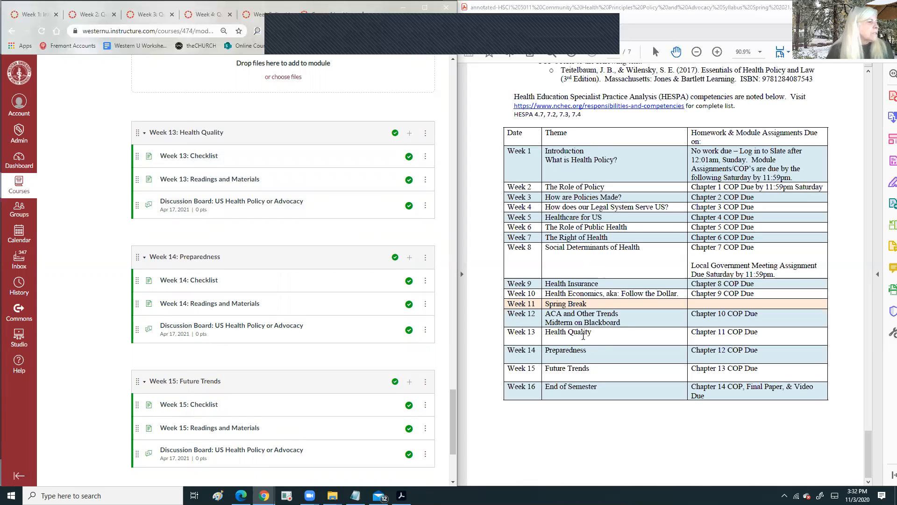
- Add Chapter 11 and Chapter 12 Outlines to Weeks 13 and 14, above their discussion boards
left_click(410, 132)
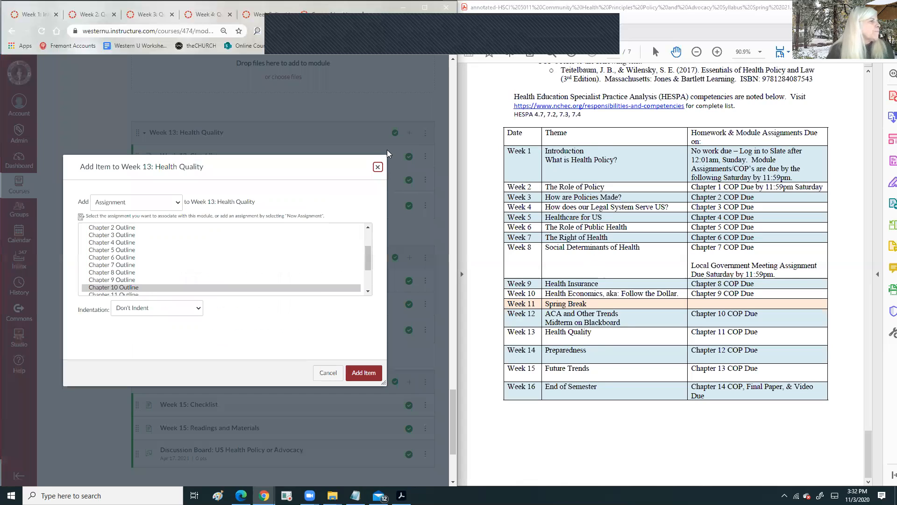
scroll(229, 261, "down", 2)
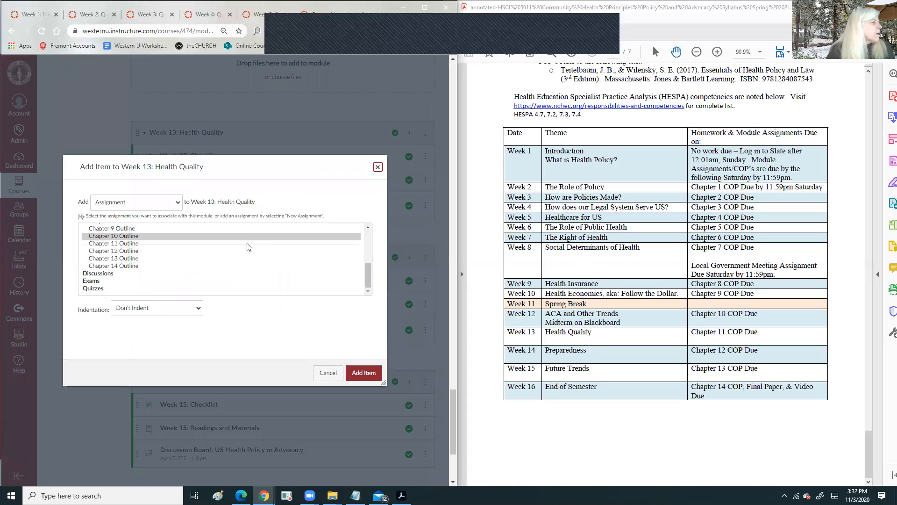
left_click(252, 243)
left_click(369, 373)
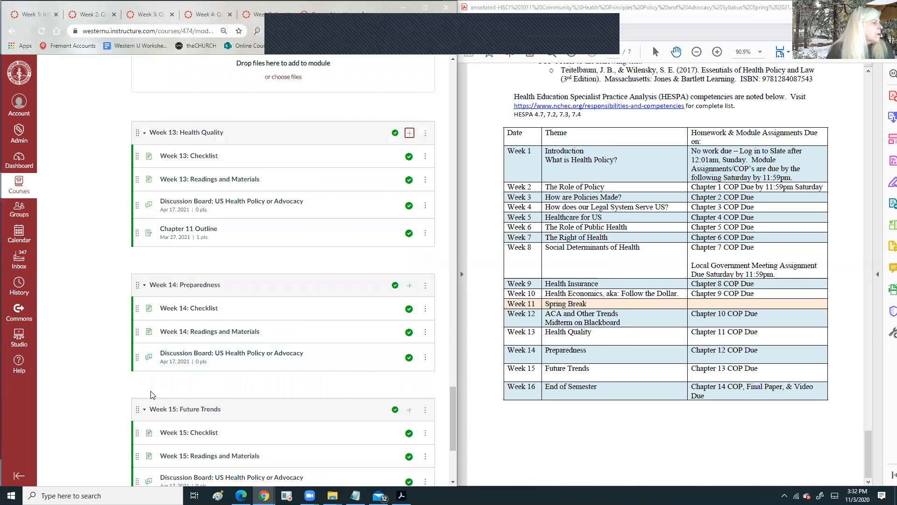
left_click_drag(136, 233, 136, 206)
scroll(340, 294, "down", 2)
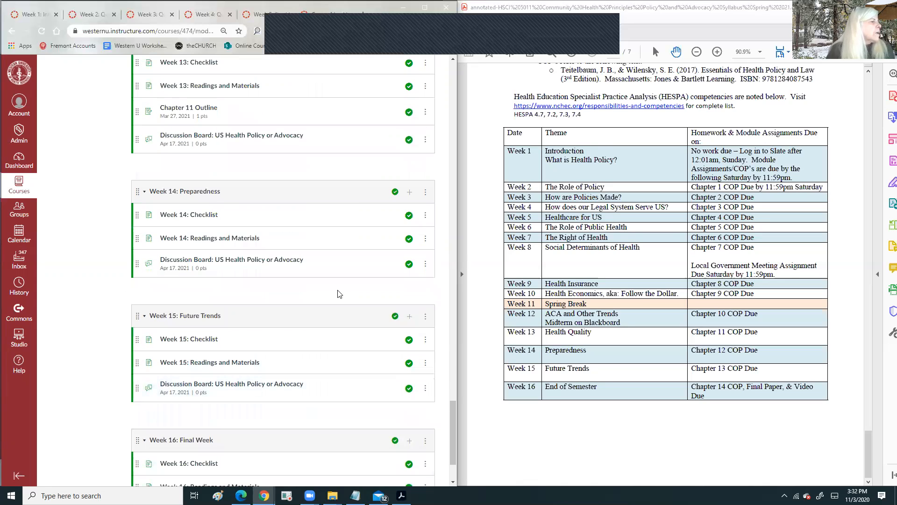
left_click(410, 192)
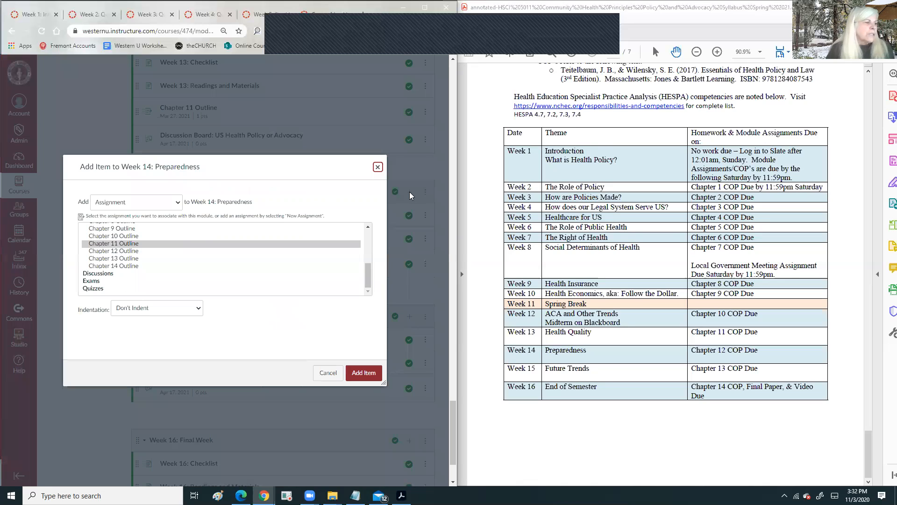
left_click(173, 252)
left_click(364, 373)
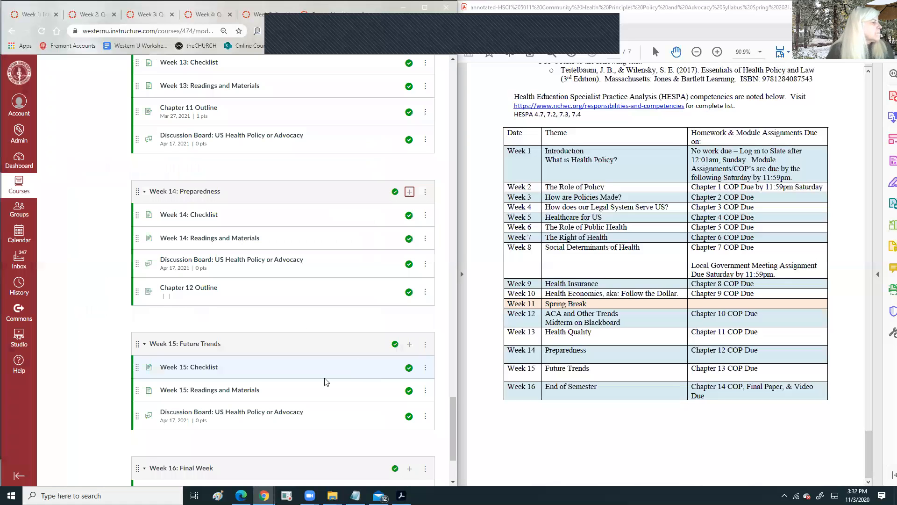
left_click_drag(135, 292, 135, 262)
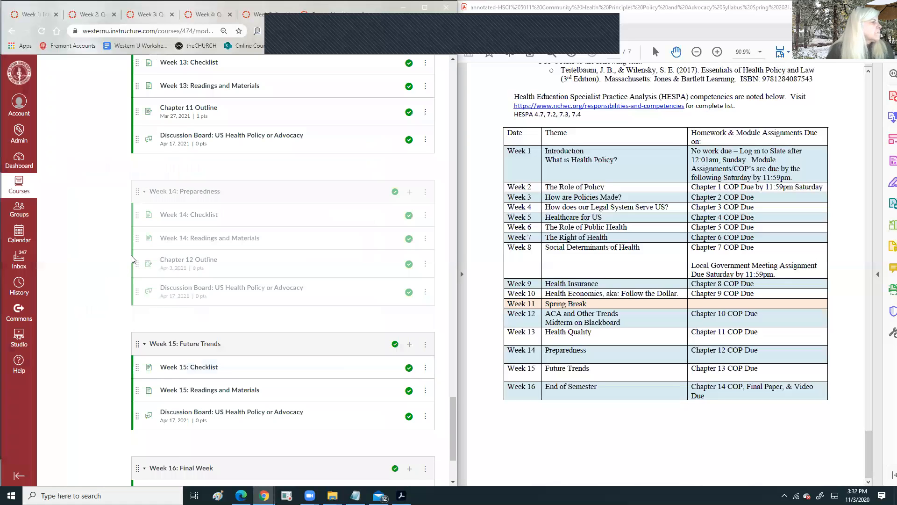
scroll(305, 343, "down", 3)
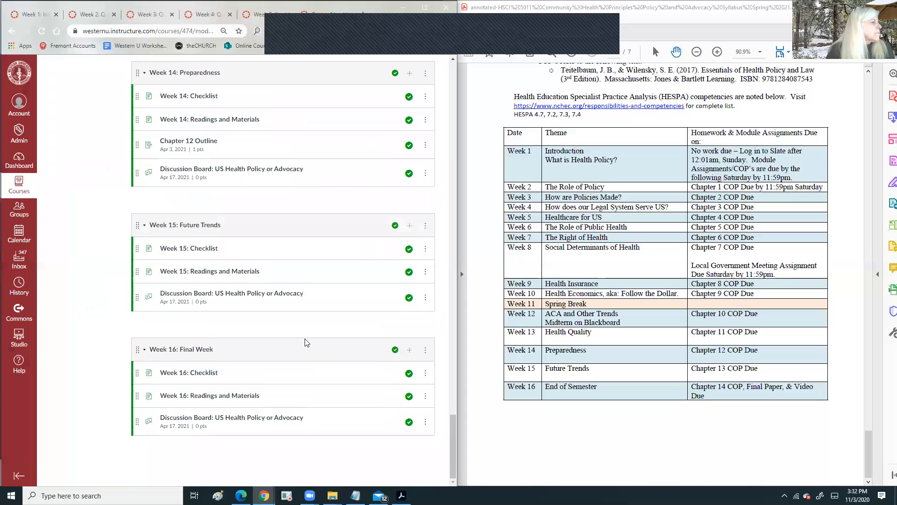
- Add Chapter 13 Outline above Week 15's discussion board and to Week 16: Final Week
left_click(410, 226)
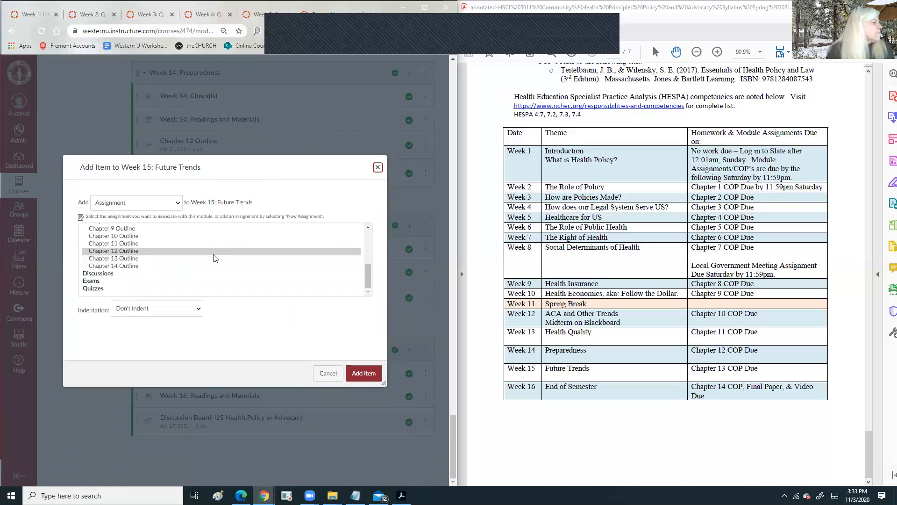
left_click(108, 259)
left_click(358, 374)
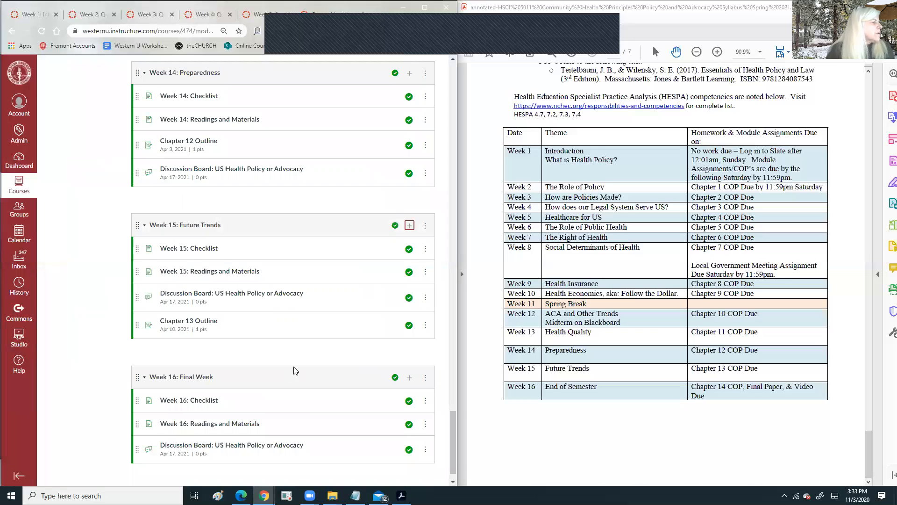
left_click_drag(136, 325, 134, 289)
scroll(276, 365, "down", 1)
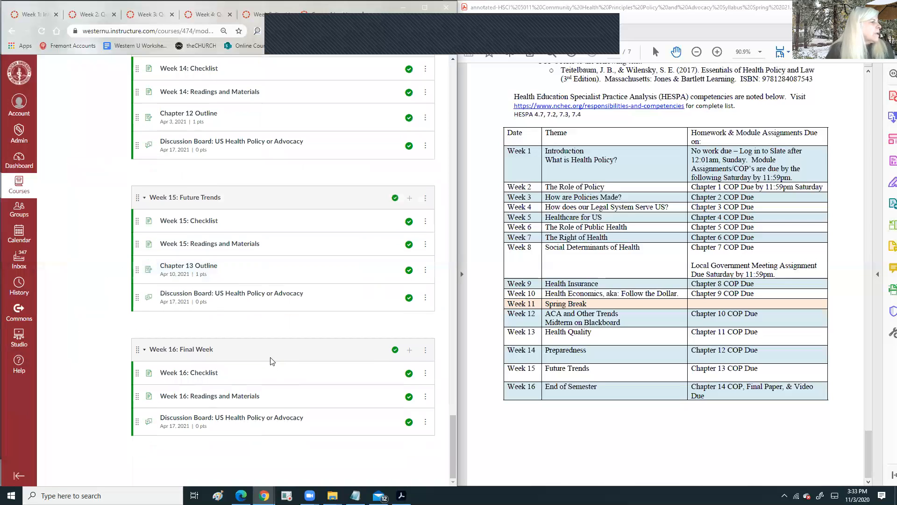
left_click(410, 351)
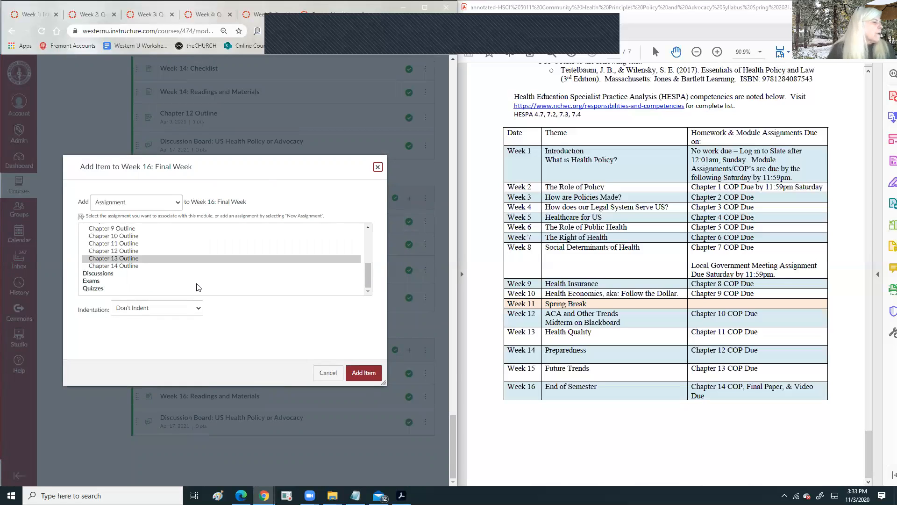
left_click(130, 276)
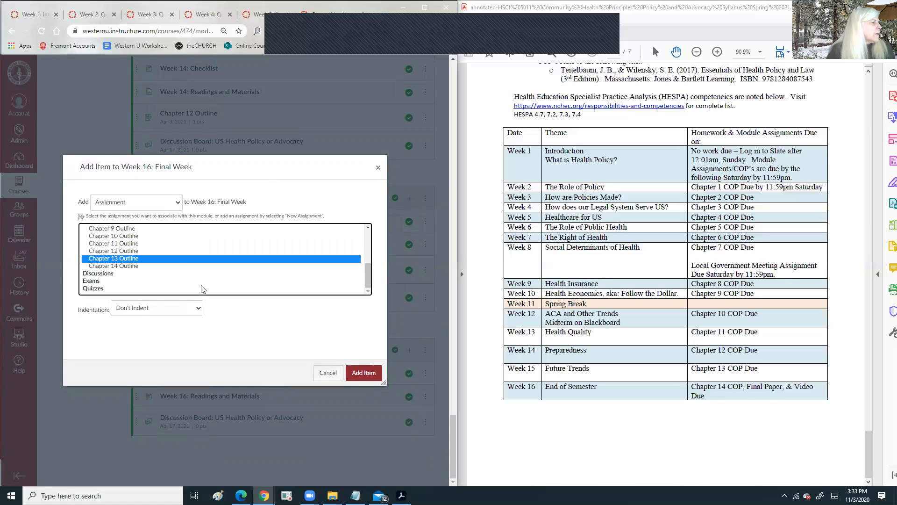
left_click(376, 369)
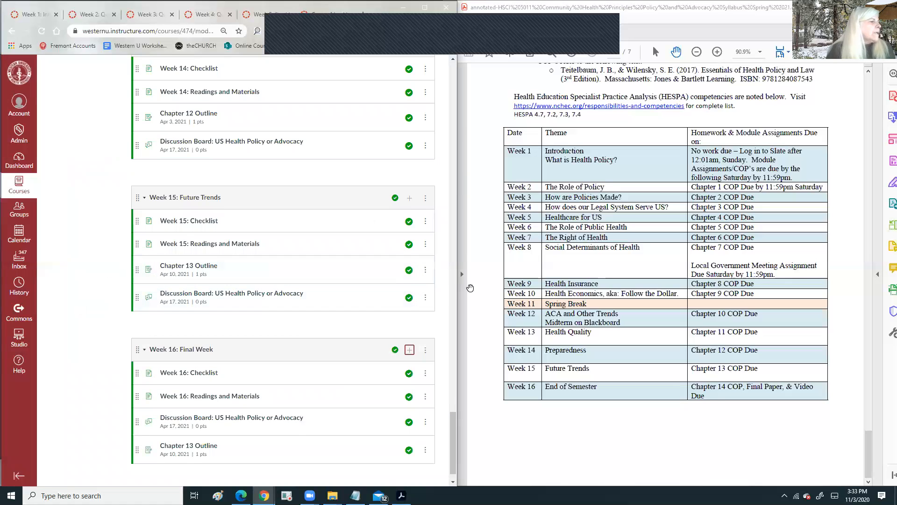
scroll(276, 418, "down", 1)
left_click(425, 321)
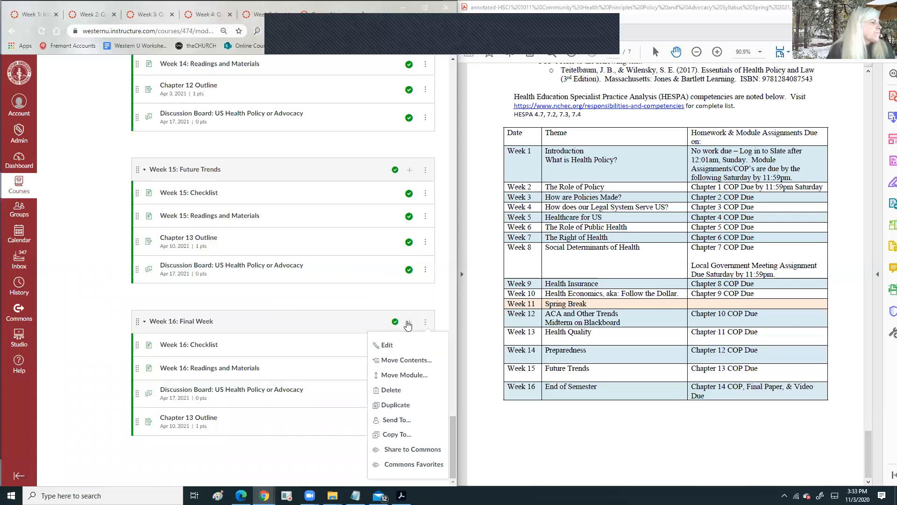
- Add the 30-point Cumulative Paper & Policy Video assignment after Chapter 13 Outline in Week 16
left_click(409, 325)
scroll(124, 253, "up", 3)
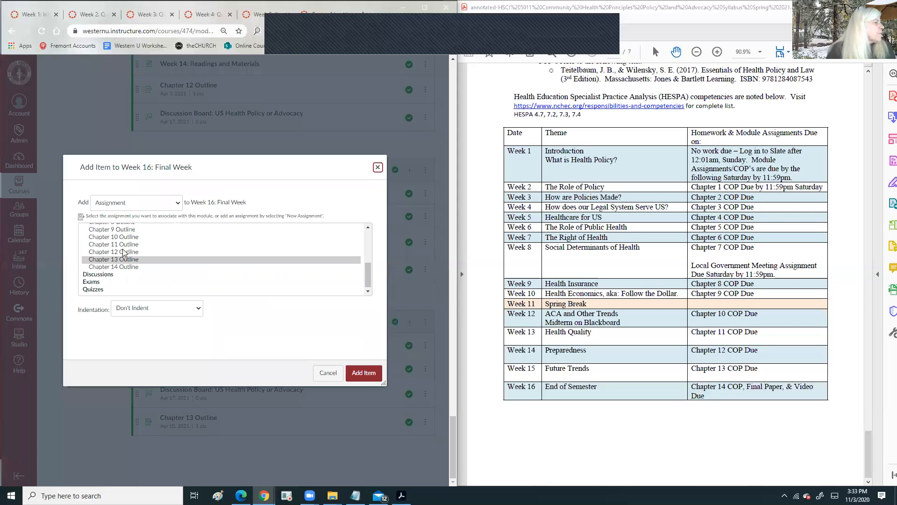
left_click(142, 244)
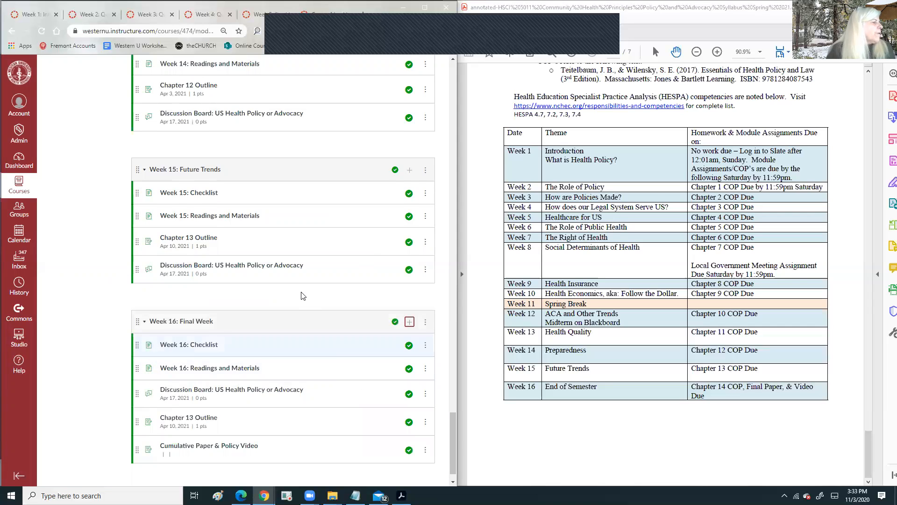
scroll(294, 362, "down", 1)
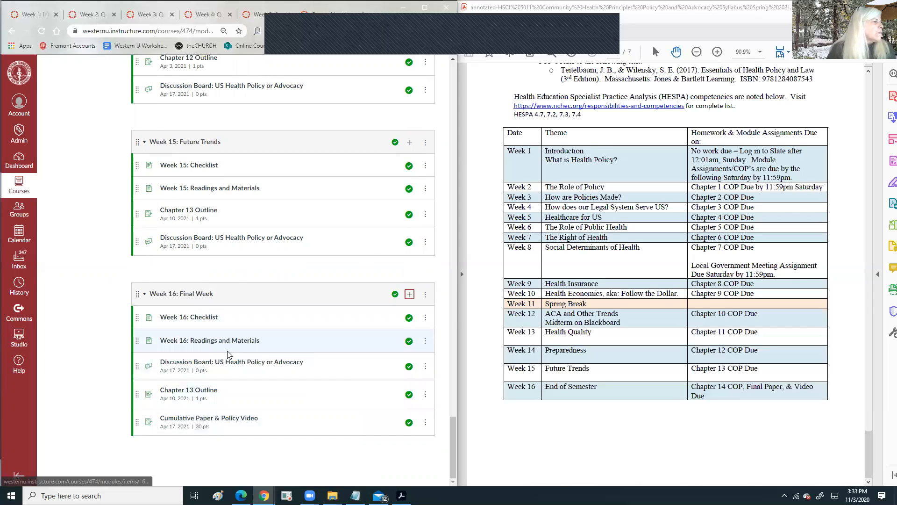
scroll(228, 353, "up", 2)
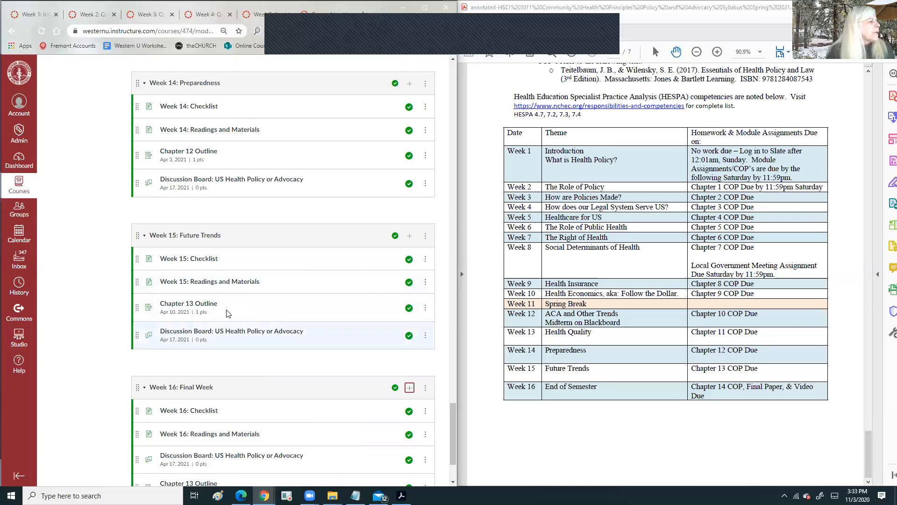
scroll(227, 313, "down", 2)
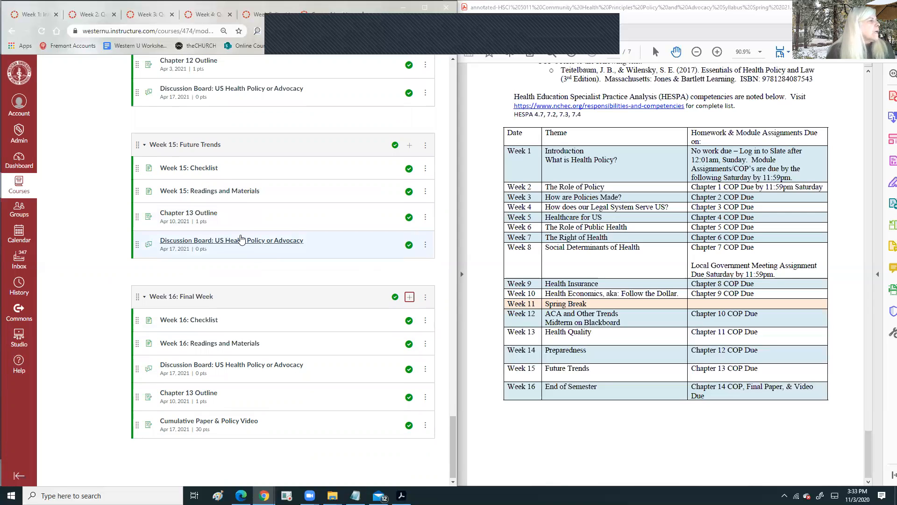
scroll(241, 239, "up", 8)
scroll(240, 239, "up", 18)
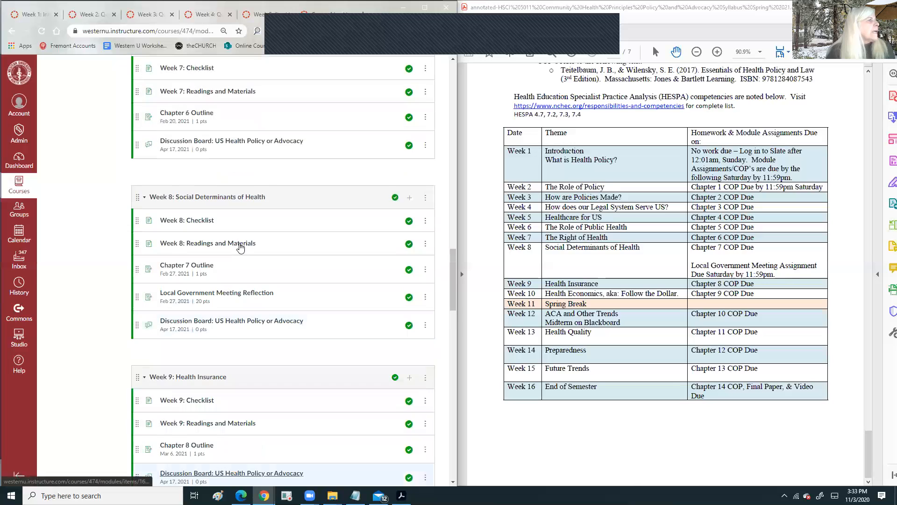
scroll(255, 204, "up", 20)
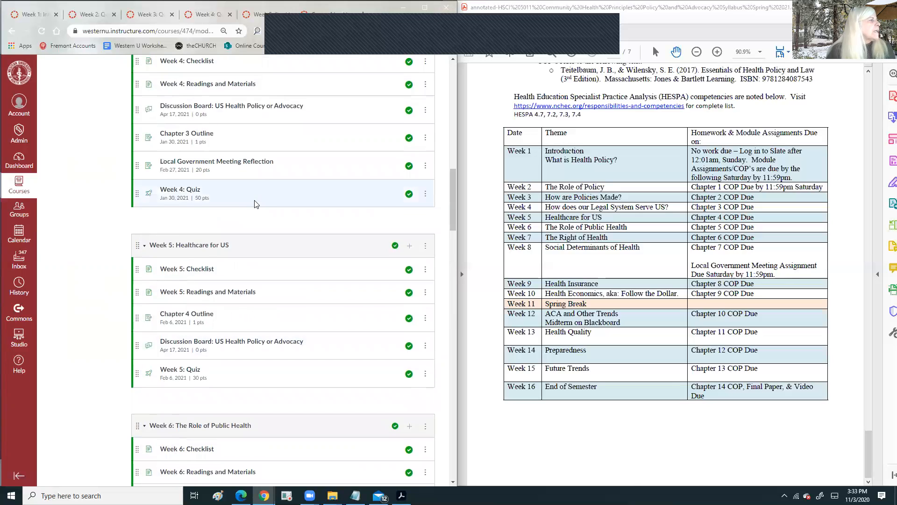
scroll(255, 203, "up", 13)
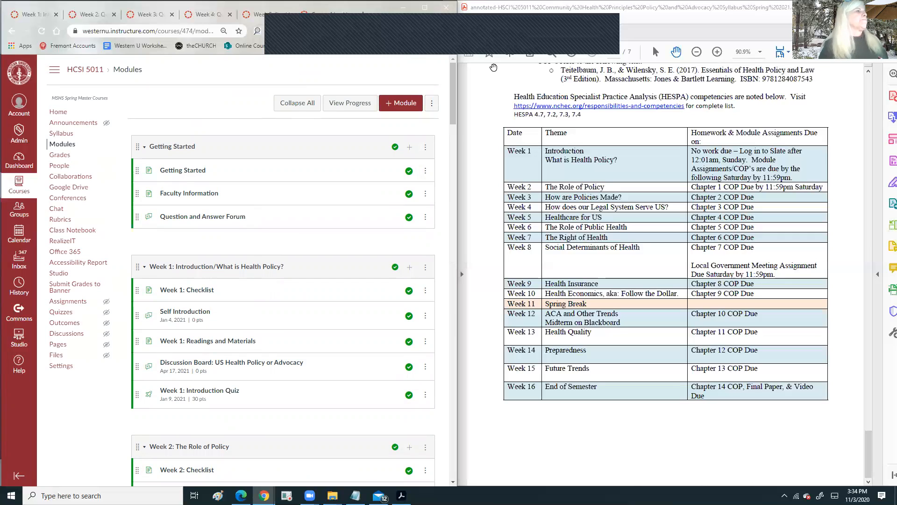
left_click(583, 37)
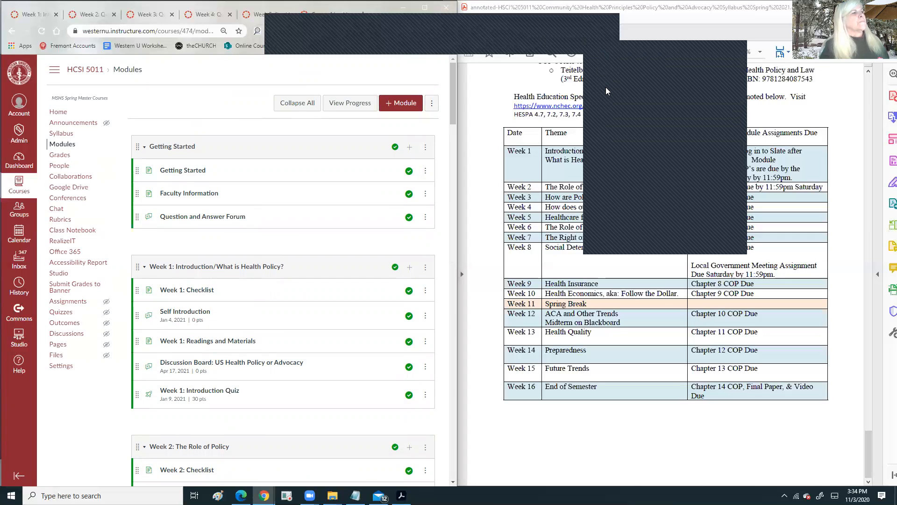